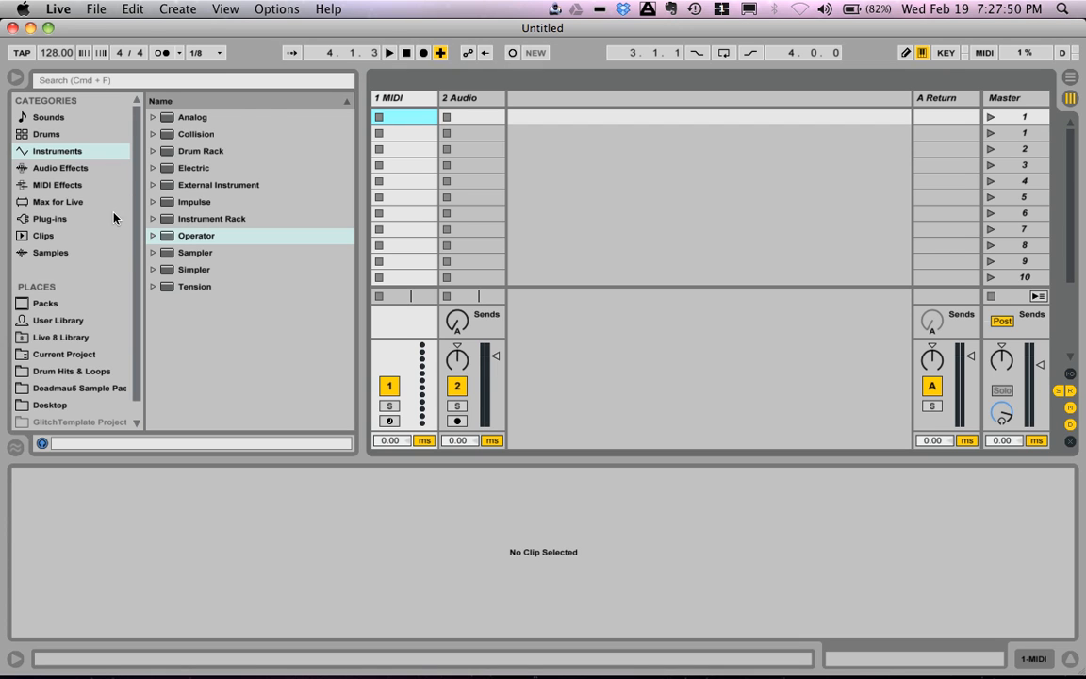
Step: Browse the Drum Rack presets and load an empty Drum Rack onto the first MIDI track
{"action": "left_click", "coordinate": [157, 151]}
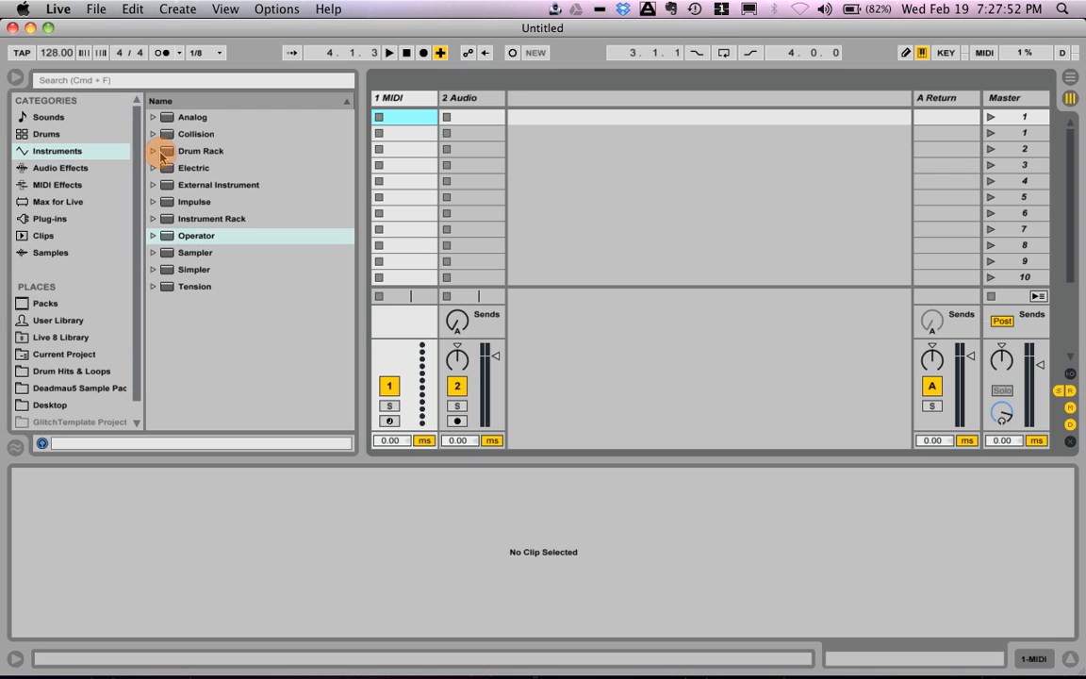
{"action": "left_click", "coordinate": [164, 169]}
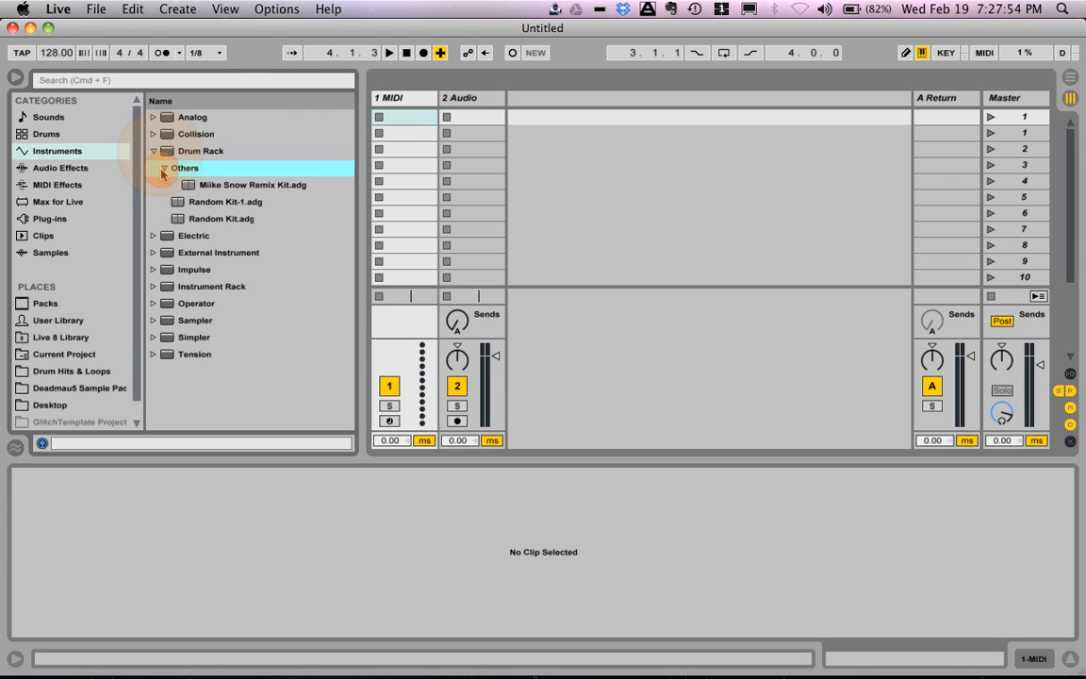
{"action": "left_click", "coordinate": [164, 169]}
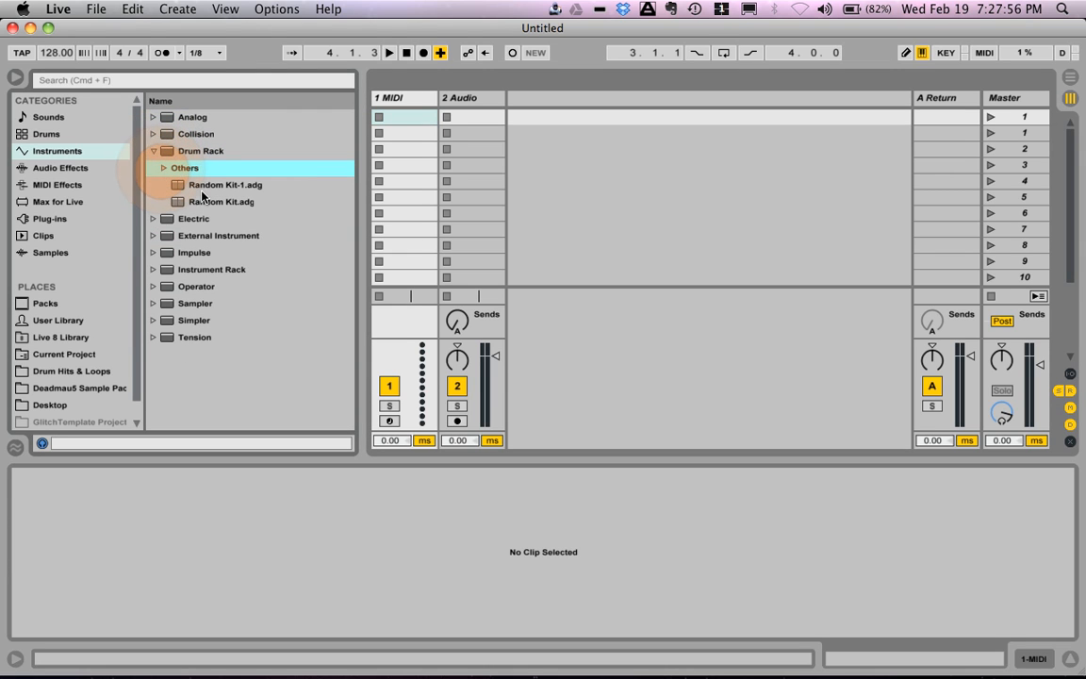
{"action": "left_click", "coordinate": [176, 152]}
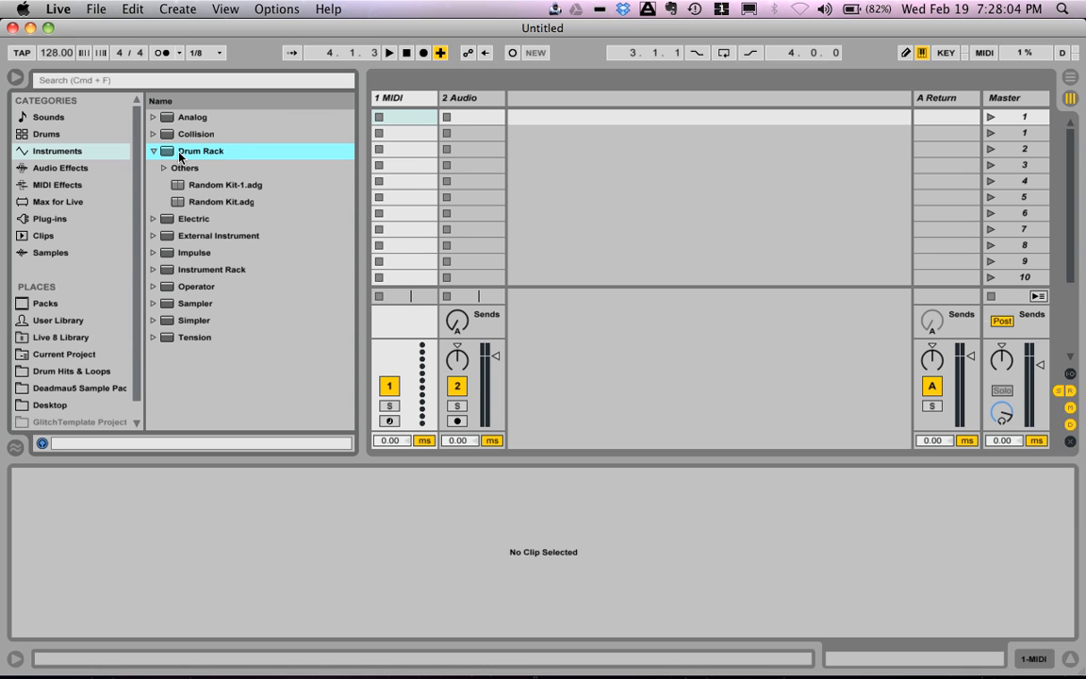
{"action": "double_click", "coordinate": [179, 154]}
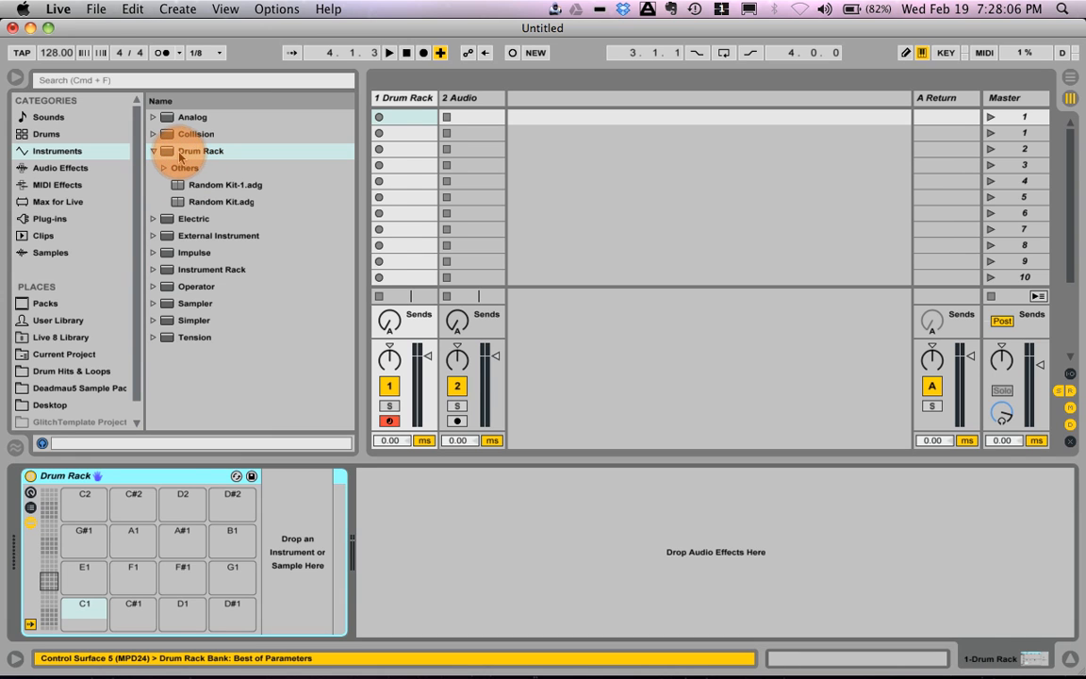
{"action": "left_click", "coordinate": [412, 460]}
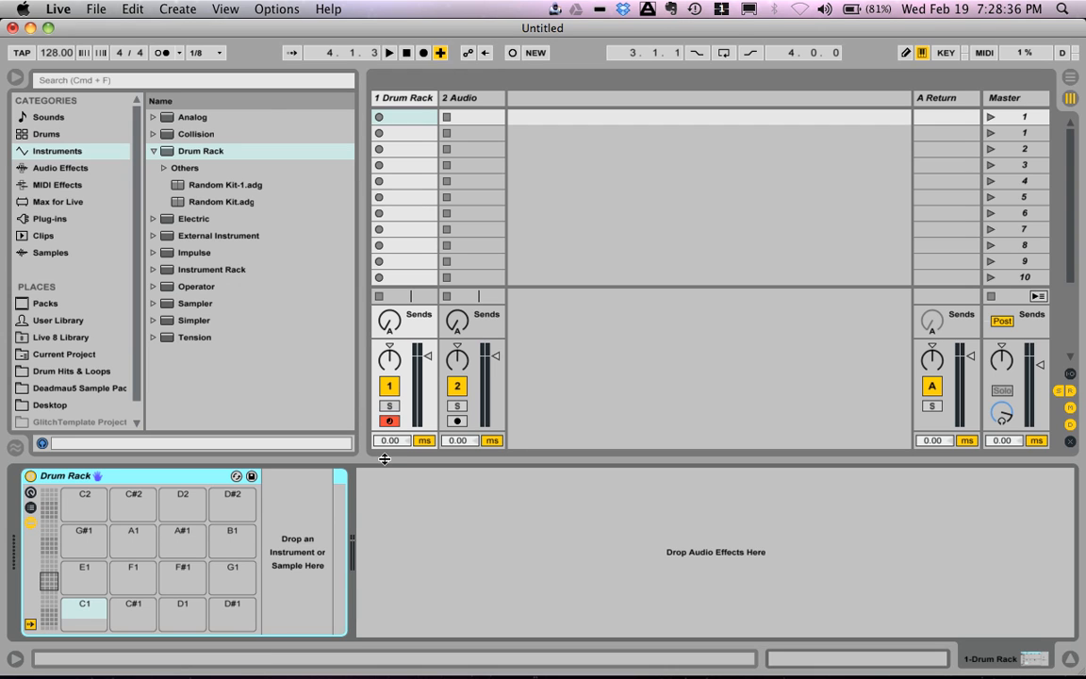
Step: Add one audio track and one MIDI track to the set, and load the Impulse instrument onto the new MIDI track
{"action": "key", "text": "super+t"}
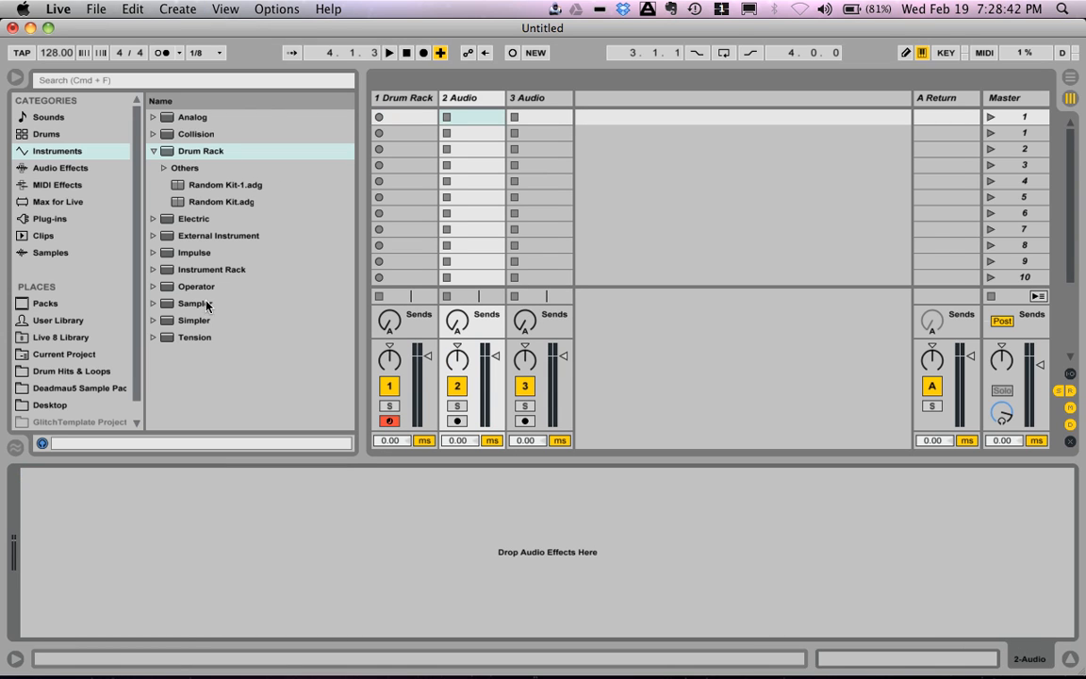
{"action": "left_click_drag", "start_coordinate": [198, 252], "coordinate": [91, 382]}
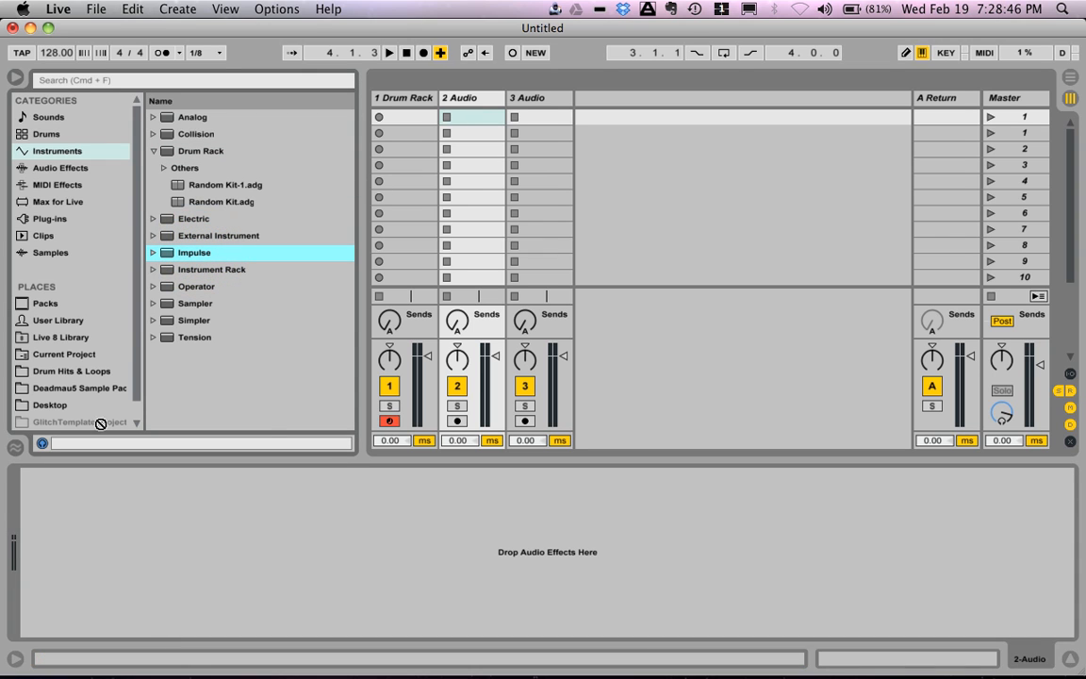
{"action": "right_click", "coordinate": [632, 195]}
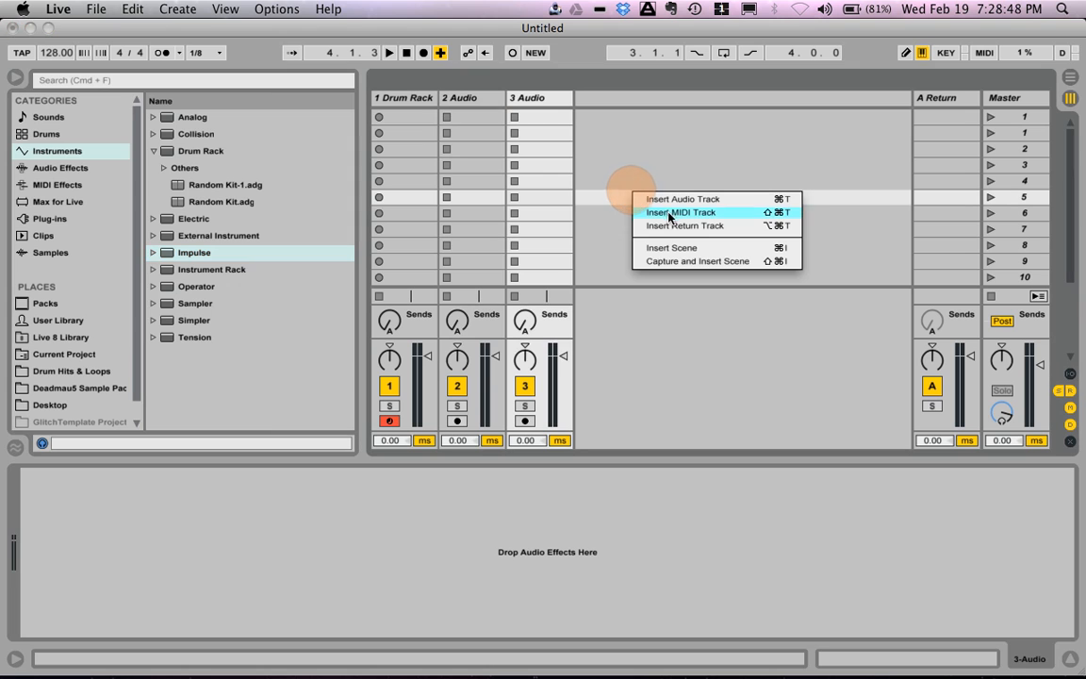
{"action": "left_click", "coordinate": [671, 213]}
{"action": "left_click", "coordinate": [205, 254]}
{"action": "left_click", "coordinate": [206, 254]}
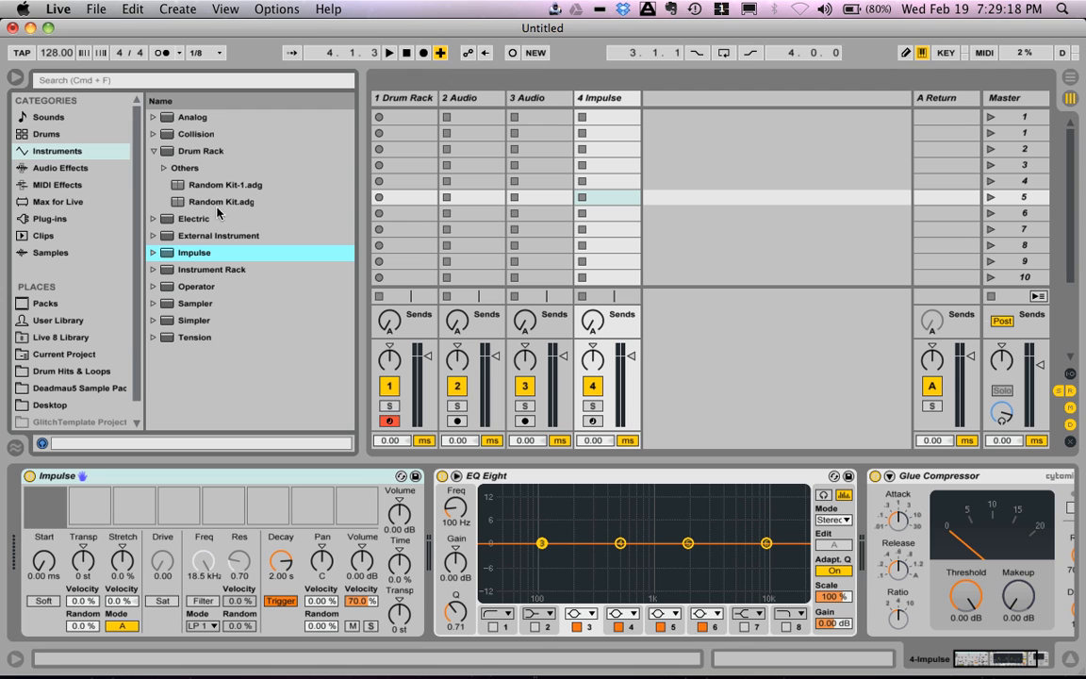
Step: Audition the conga samples and load A-Conga Low Slap 1.aif onto pad C1 of the Drum Rack on track 1
{"action": "left_click", "coordinate": [418, 101]}
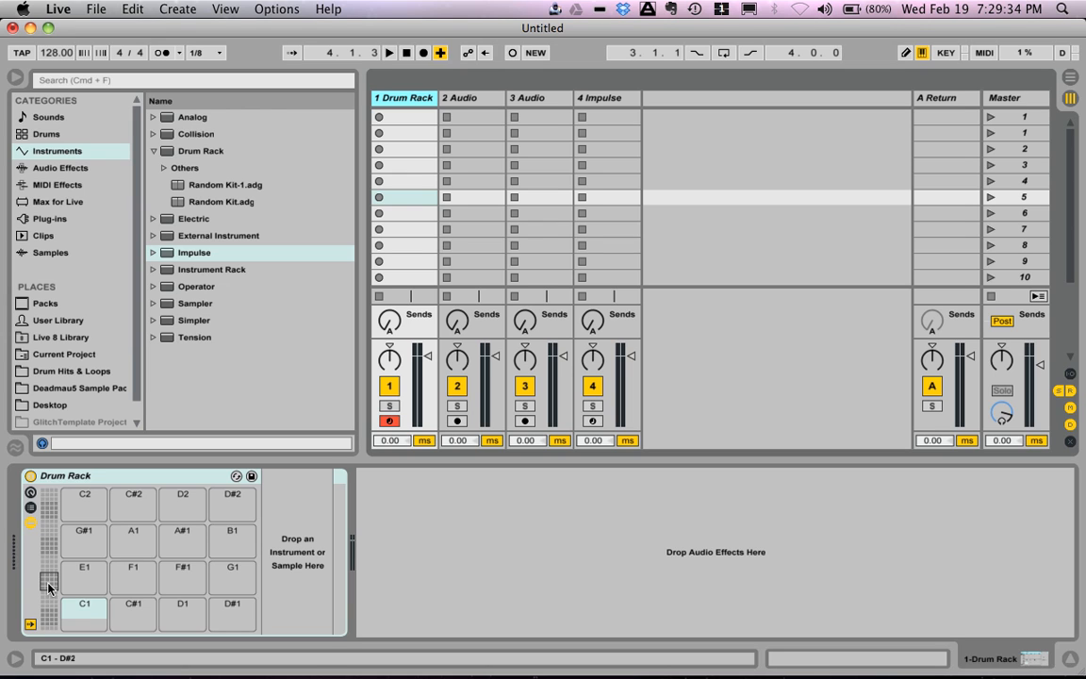
{"action": "left_click", "coordinate": [77, 252]}
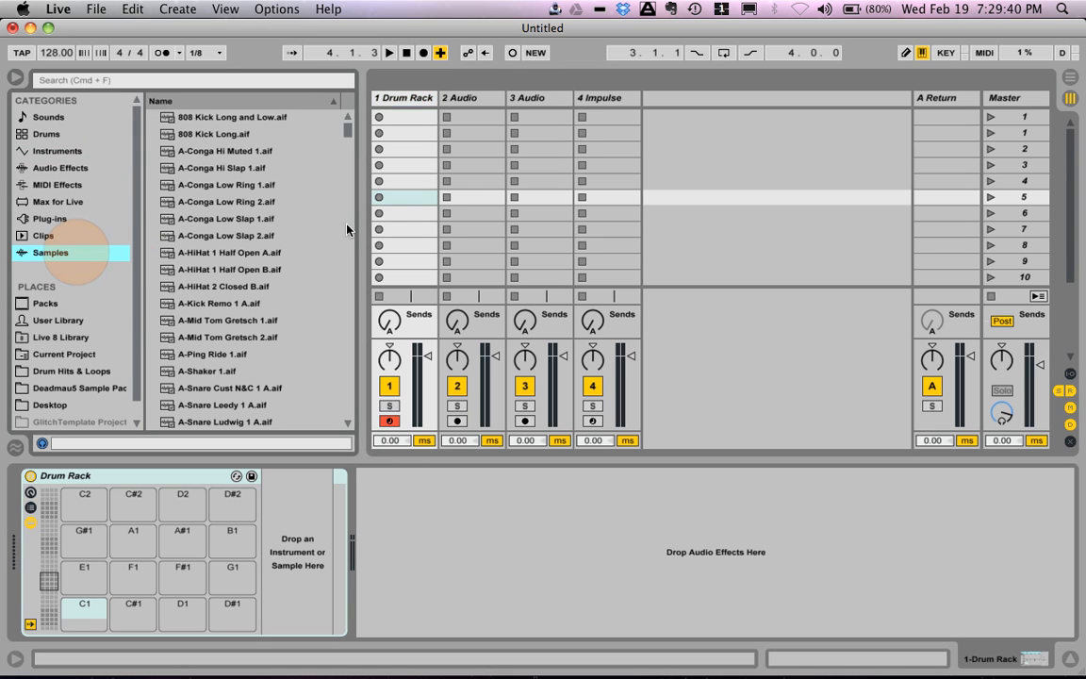
{"action": "left_click", "coordinate": [276, 201]}
{"action": "key", "text": "Up"}
{"action": "key", "text": "Up"}
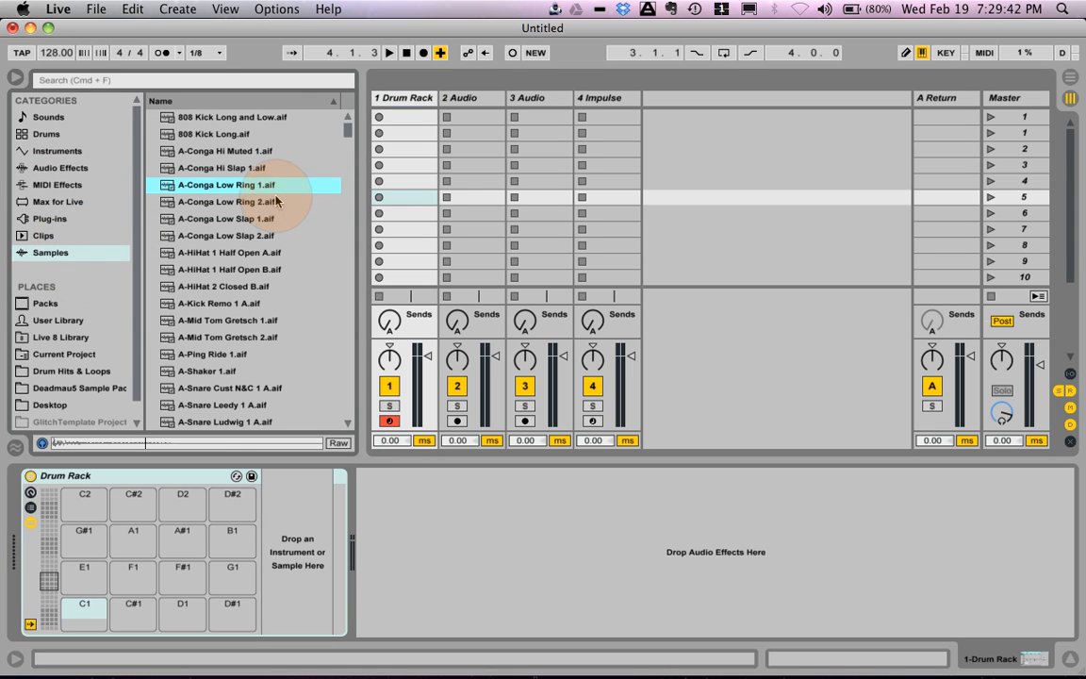
{"action": "key", "text": "XF86AudioRaiseVolume"}
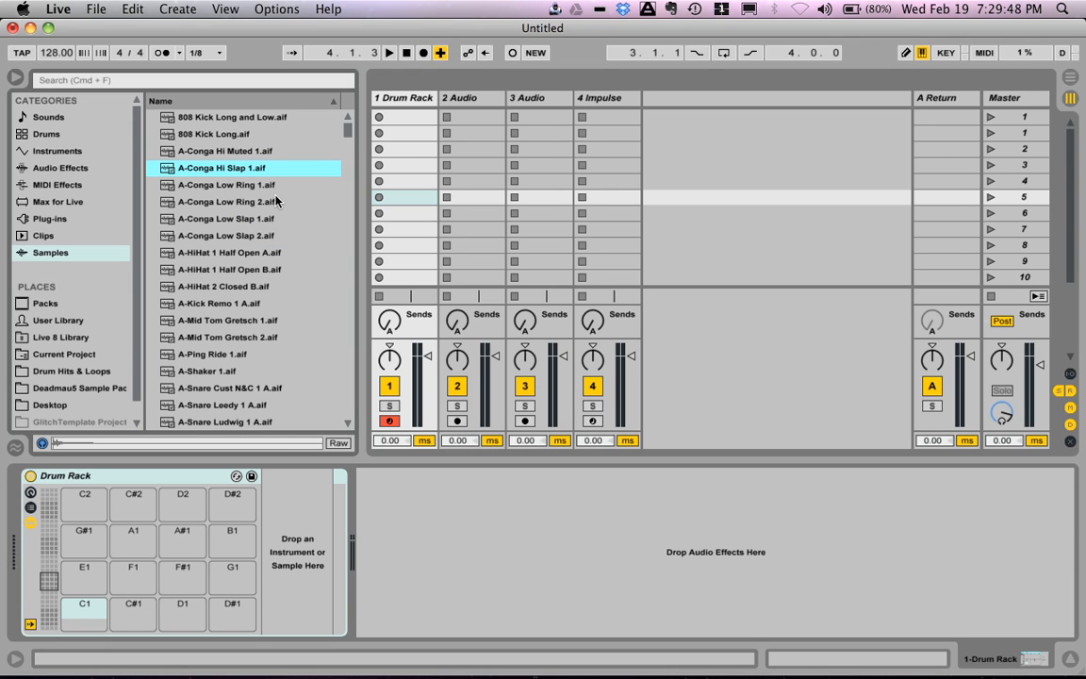
{"action": "key", "text": "Down"}
{"action": "key", "text": "Down"}
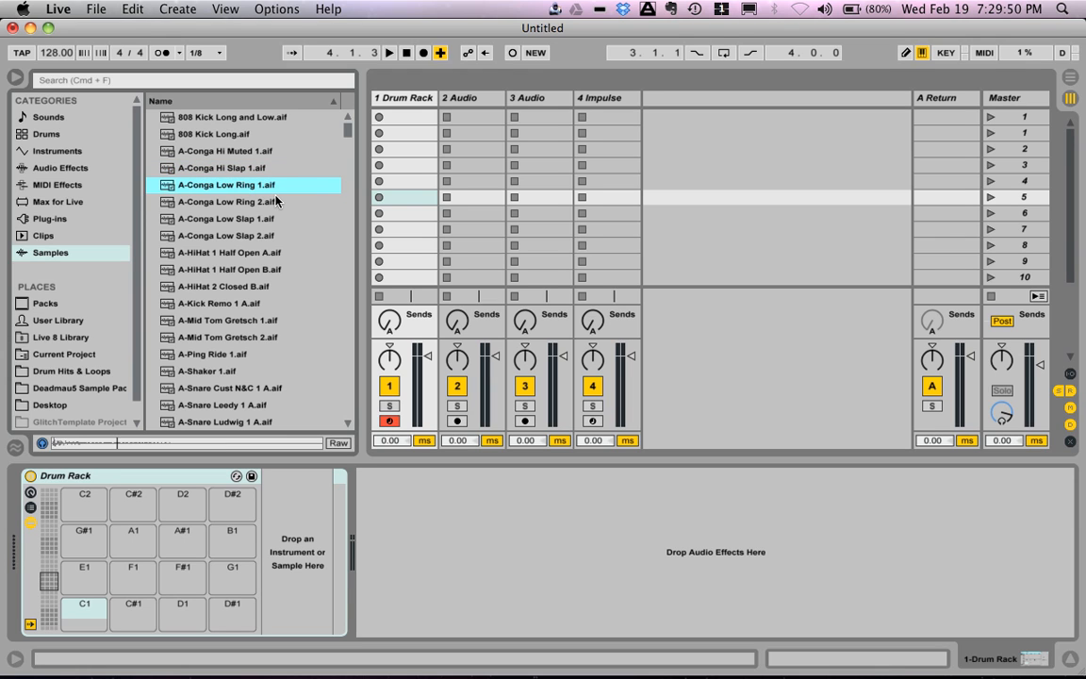
{"action": "key", "text": "Down"}
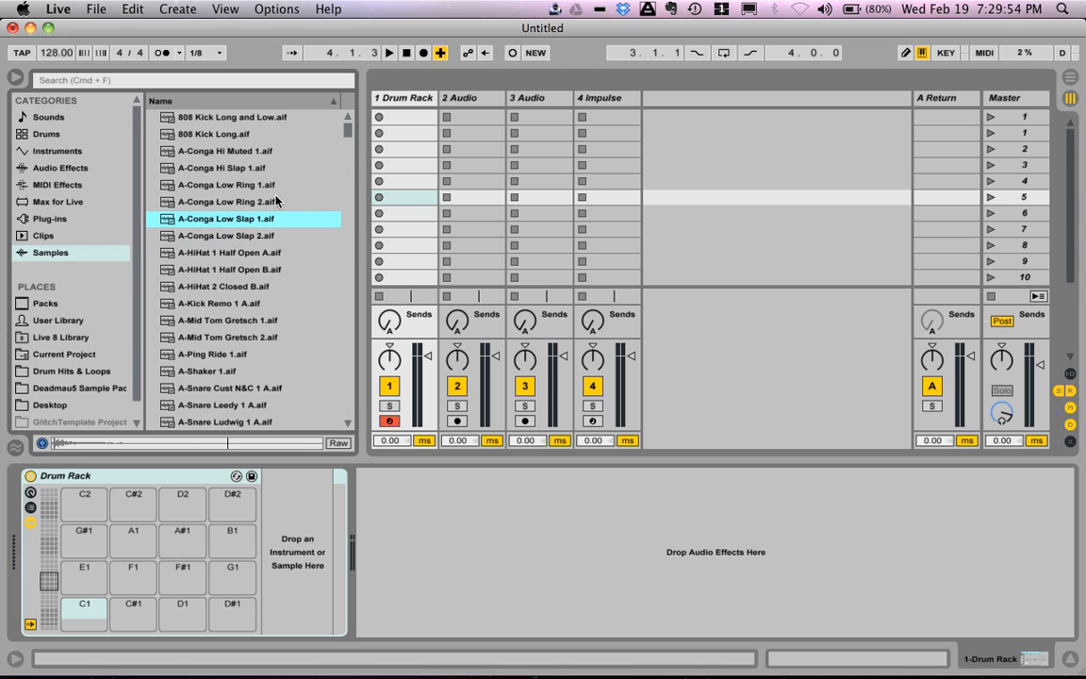
{"action": "mouse_move", "coordinate": [196, 218]}
{"action": "left_mouse_down"}
{"action": "mouse_move", "coordinate": [174, 533]}
{"action": "mouse_move", "coordinate": [110, 573]}
{"action": "mouse_move", "coordinate": [77, 611]}
{"action": "left_mouse_up"}
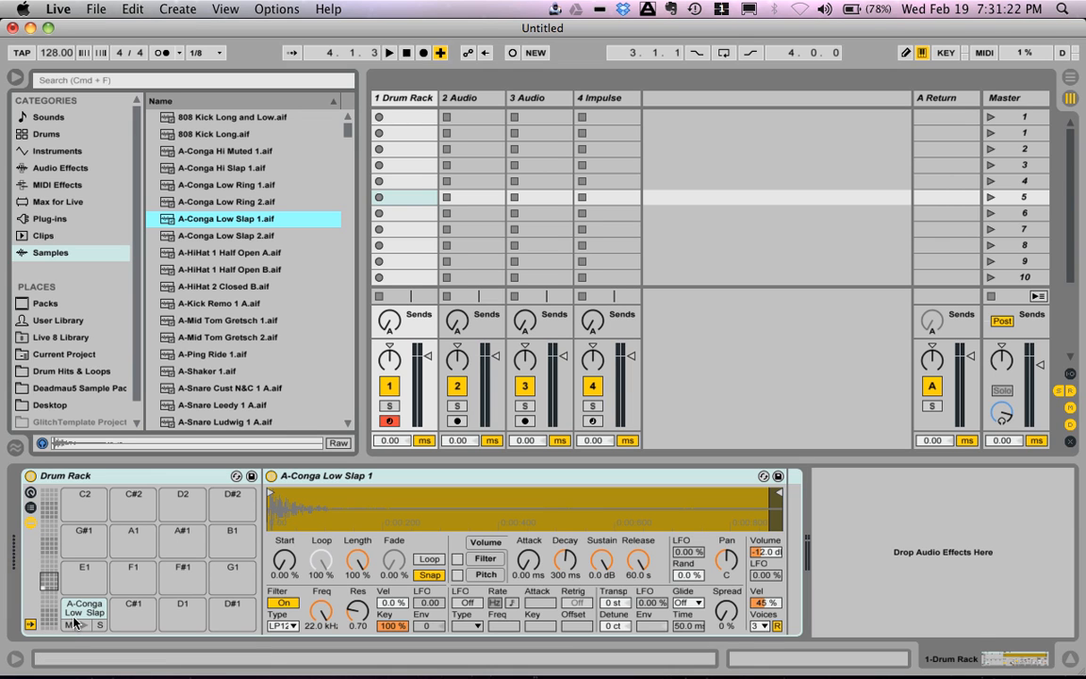
Step: Quit the Automap controller utility running in the background
{"action": "left_click", "coordinate": [650, 9]}
{"action": "left_click", "coordinate": [649, 9]}
{"action": "left_click", "coordinate": [650, 9]}
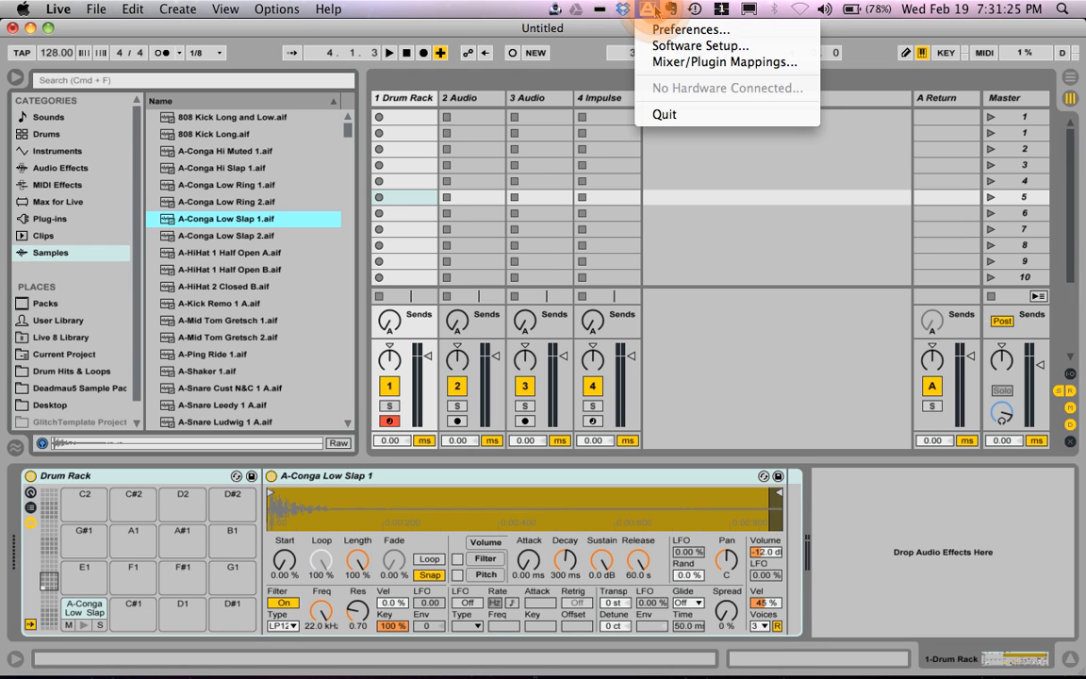
{"action": "left_click", "coordinate": [665, 114]}
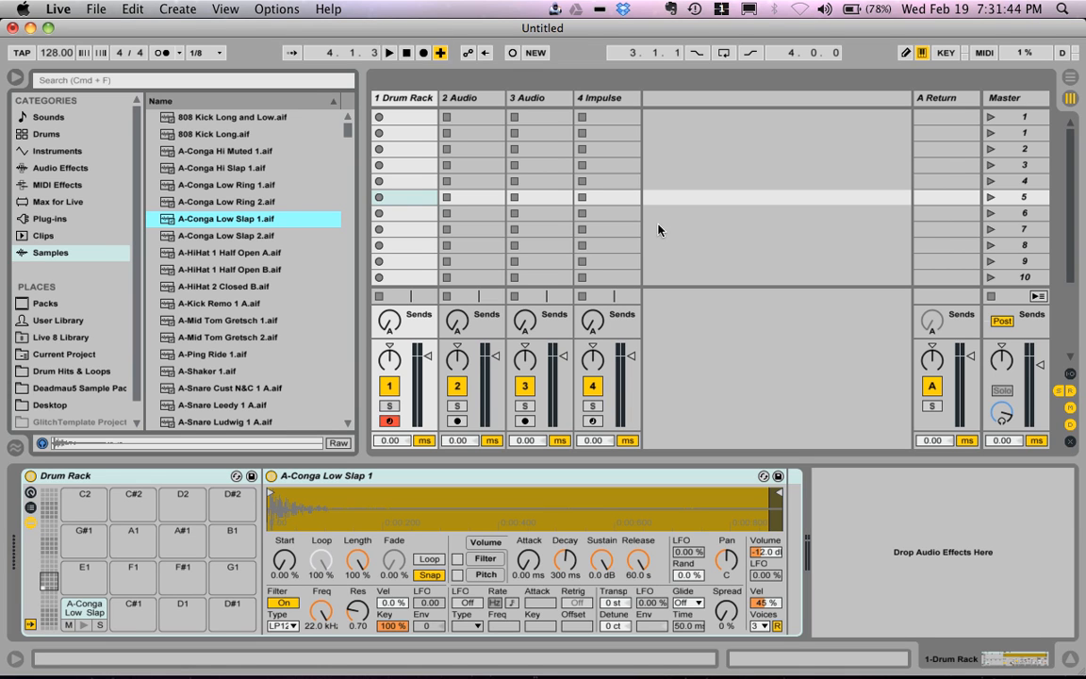
Step: Examine the control surface inputs and MIDI ports in the MIDI preferences, including the input choices for LPD8
{"action": "left_click", "coordinate": [58, 9]}
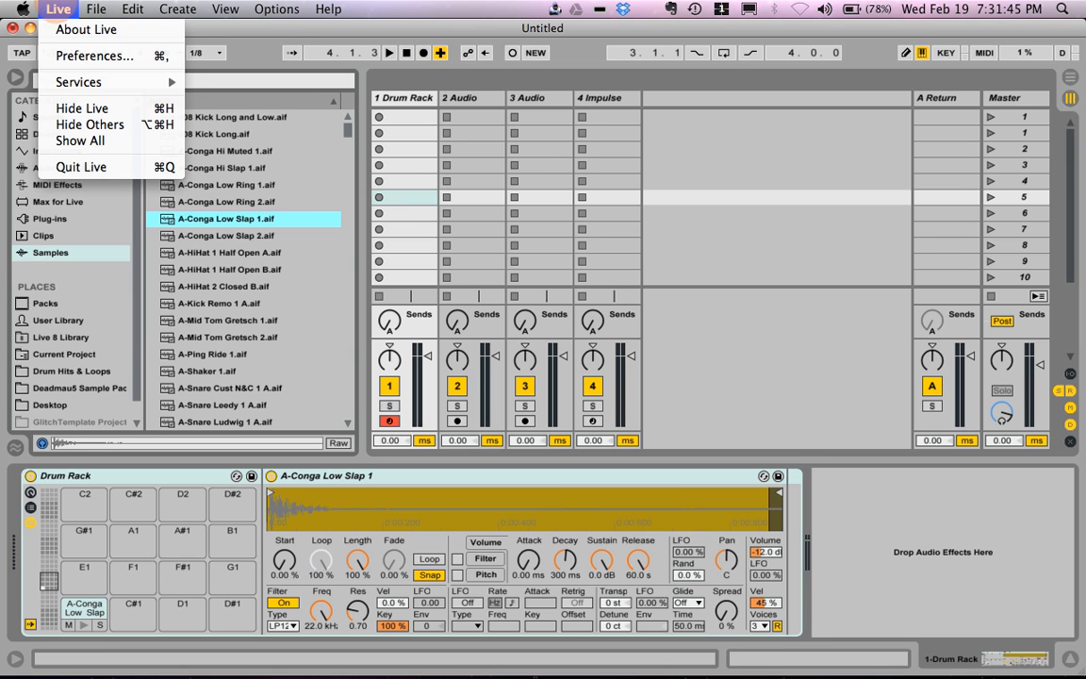
{"action": "left_click", "coordinate": [75, 54]}
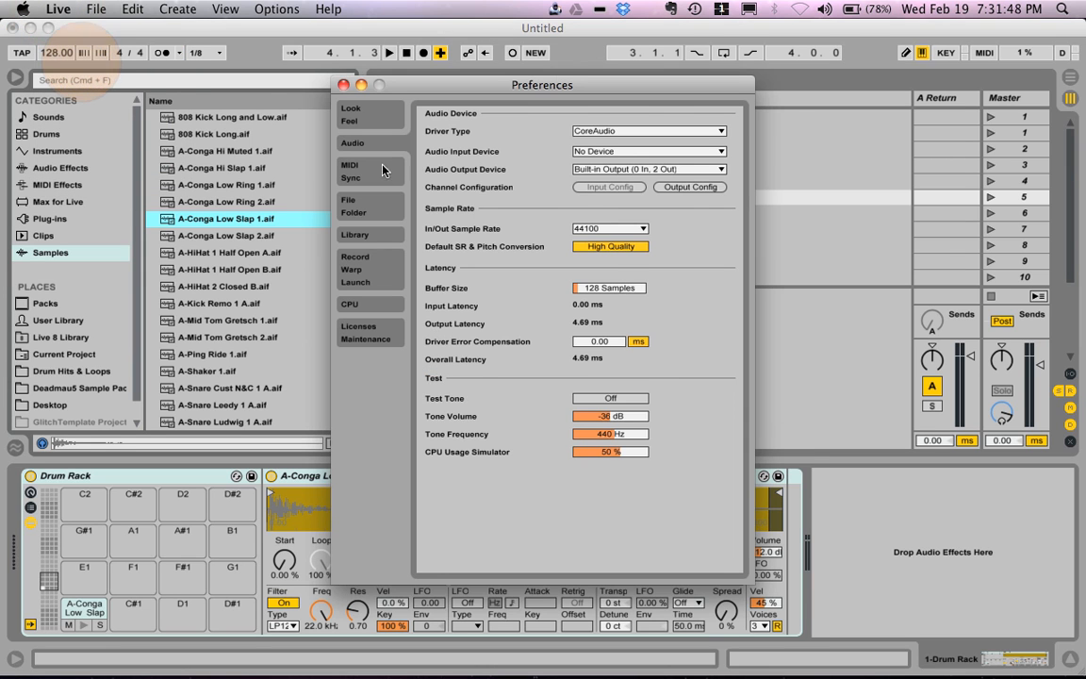
{"action": "left_click", "coordinate": [382, 170]}
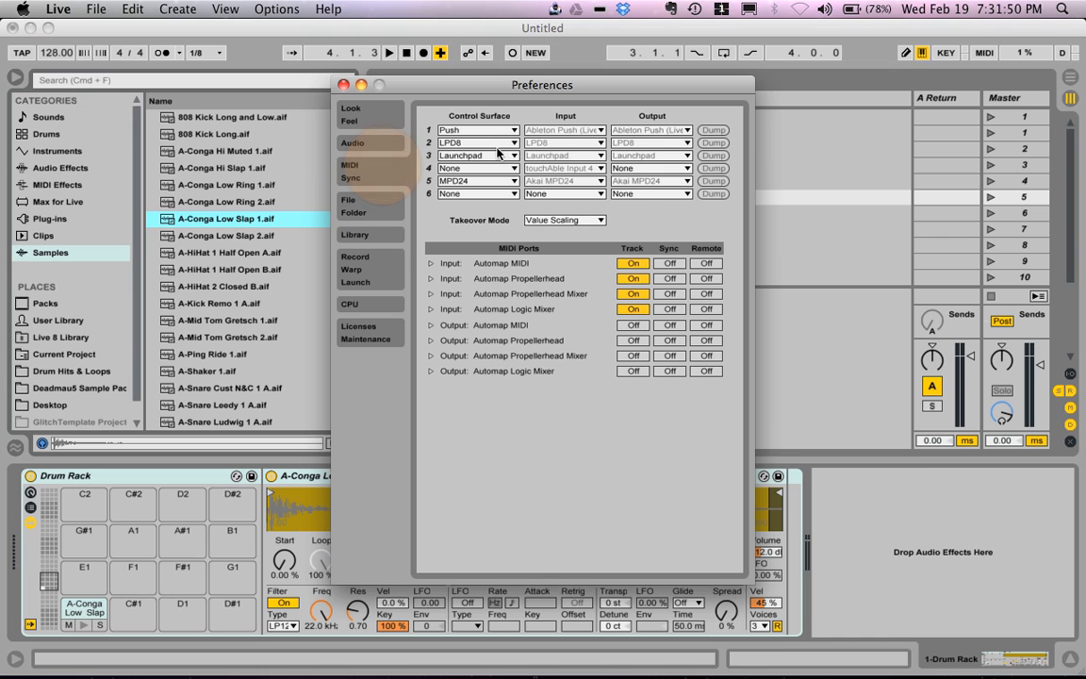
{"action": "left_click", "coordinate": [556, 144]}
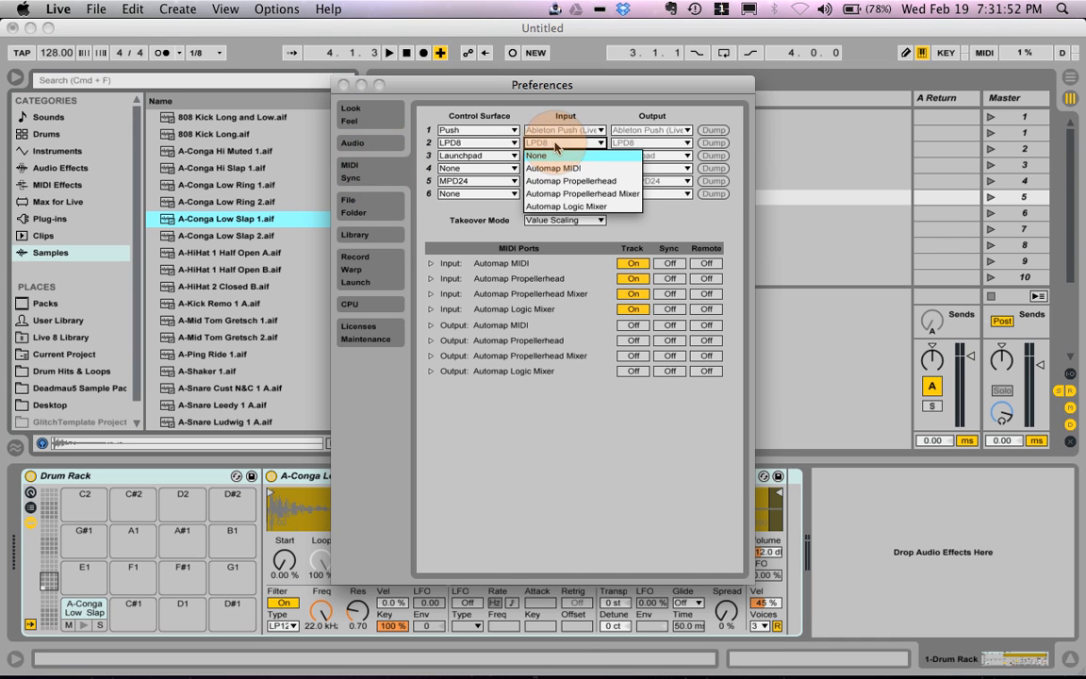
{"action": "left_click", "coordinate": [541, 268]}
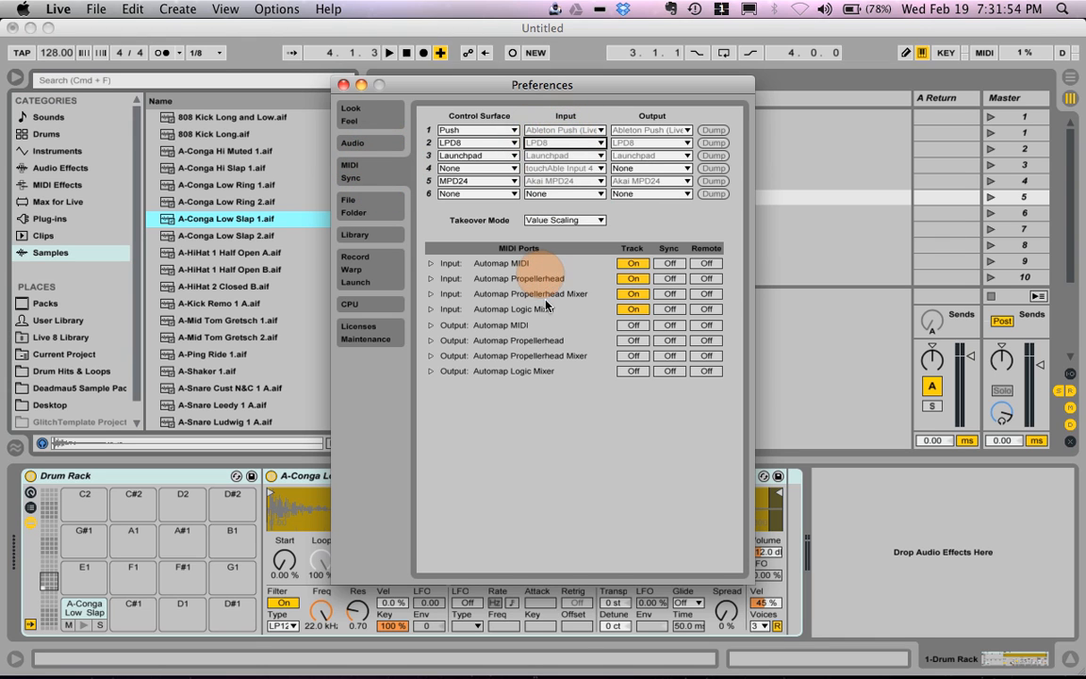
{"action": "left_click", "coordinate": [838, 254]}
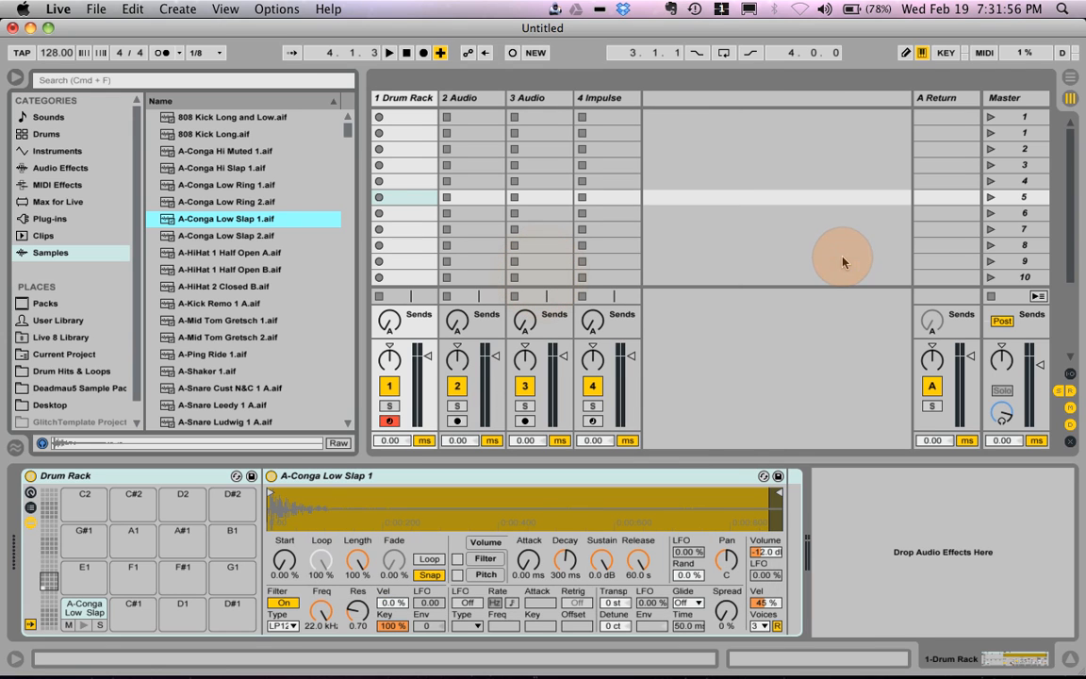
Step: Play the conga pad on C1 several times to check its sound
{"action": "left_click", "coordinate": [84, 625]}
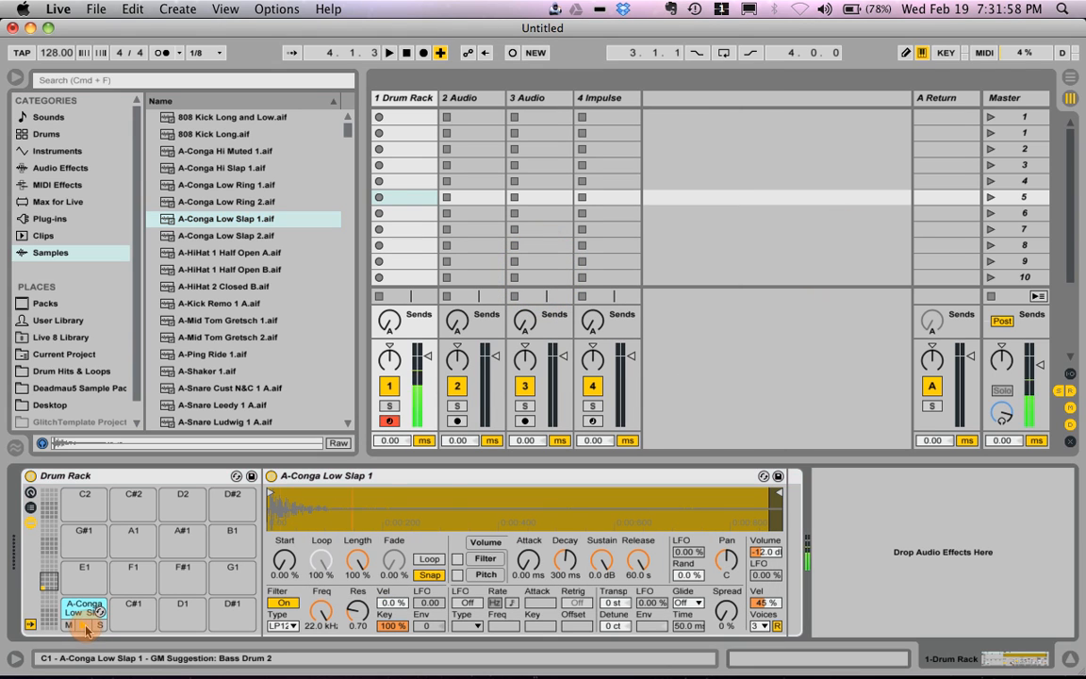
{"action": "left_click", "coordinate": [86, 628]}
{"action": "left_click", "coordinate": [85, 628]}
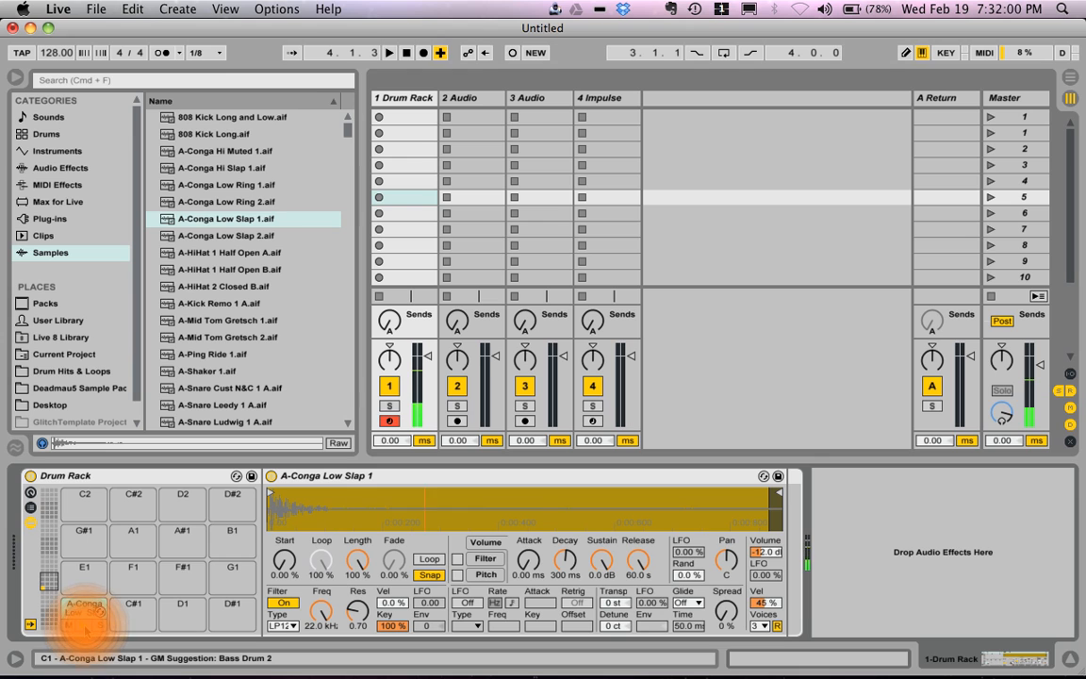
{"action": "left_click", "coordinate": [85, 628]}
{"action": "left_click", "coordinate": [85, 628]}
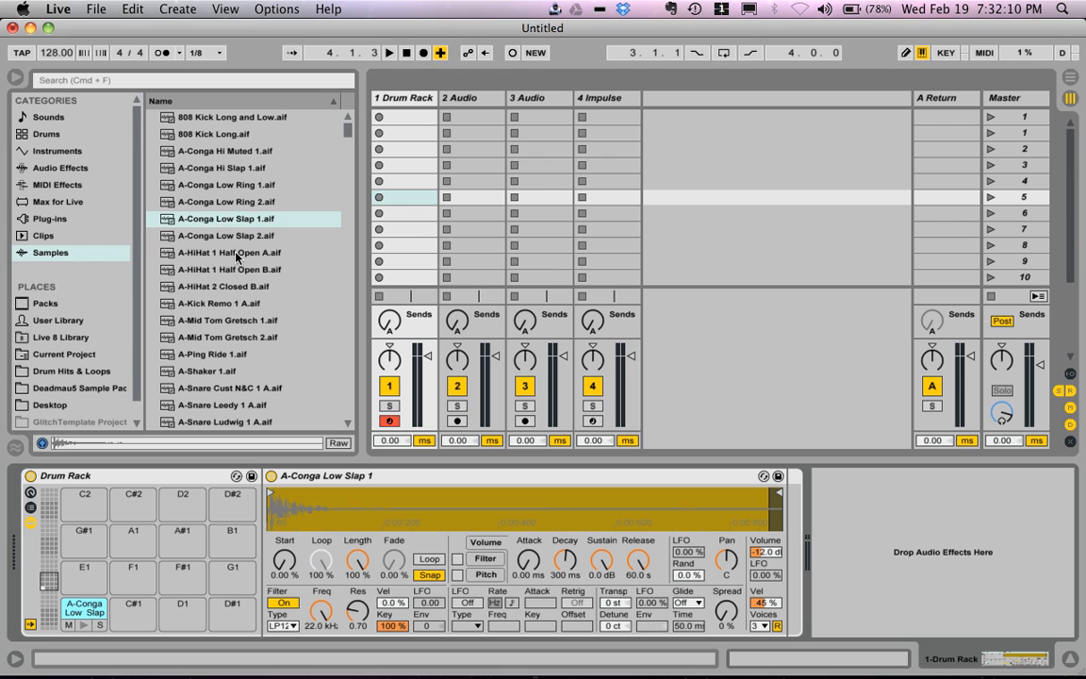
Step: Audition the hi-hat samples and load A-HiHat 1 Half Open B.aif onto pad F1 and A-HiHat 2 Closed B.aif onto pad F#1
{"action": "left_click", "coordinate": [226, 253]}
{"action": "left_click", "coordinate": [228, 270]}
{"action": "left_click_drag", "start_coordinate": [227, 269], "coordinate": [133, 576]}
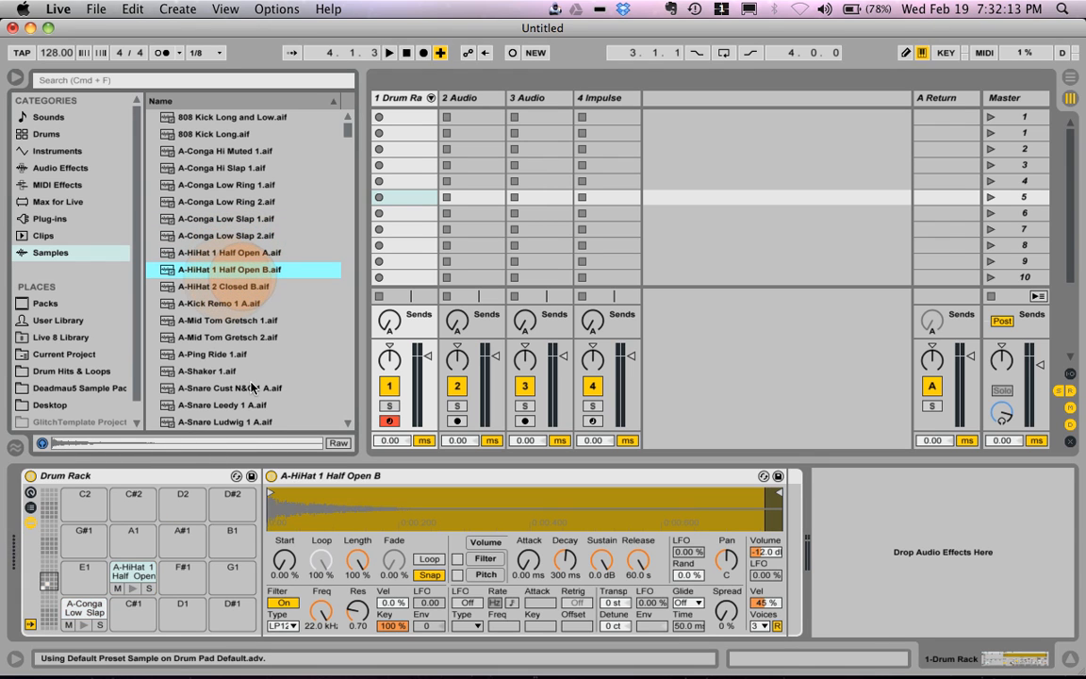
{"action": "left_click", "coordinate": [231, 287]}
{"action": "left_click", "coordinate": [232, 304]}
{"action": "left_click_drag", "start_coordinate": [231, 287], "coordinate": [183, 571]}
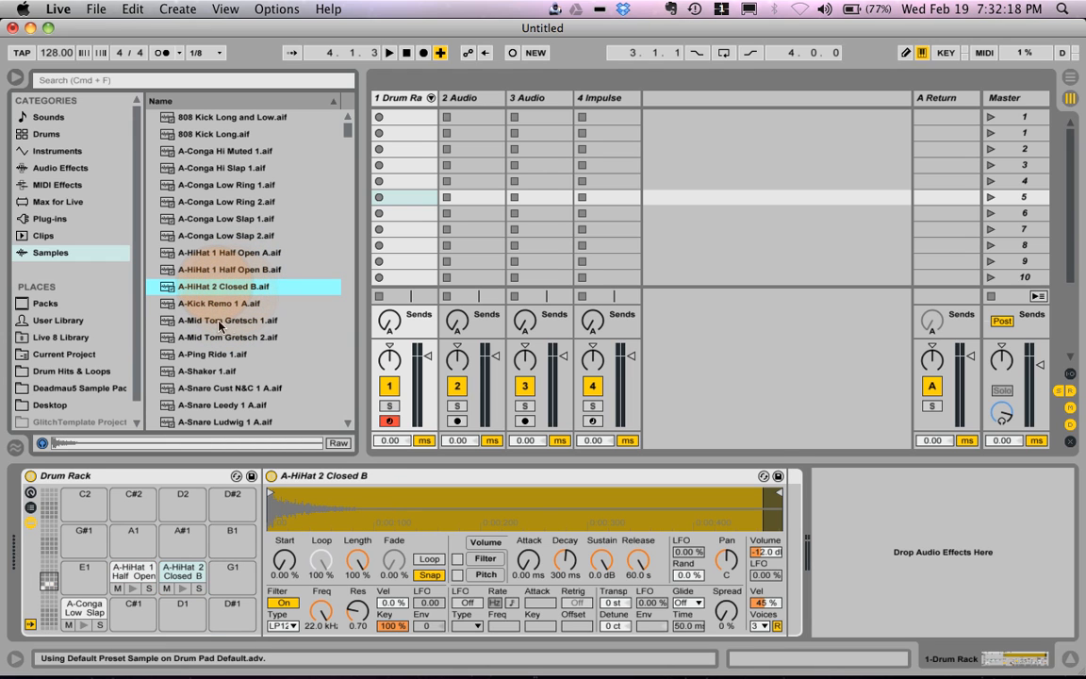
Step: Load A-Kick Remo 1 A.aif onto pad G#1 and A-Shaker 1.aif onto pad B1 of the Drum Rack
{"action": "left_click", "coordinate": [222, 303]}
{"action": "left_click_drag", "start_coordinate": [223, 304], "coordinate": [84, 535]}
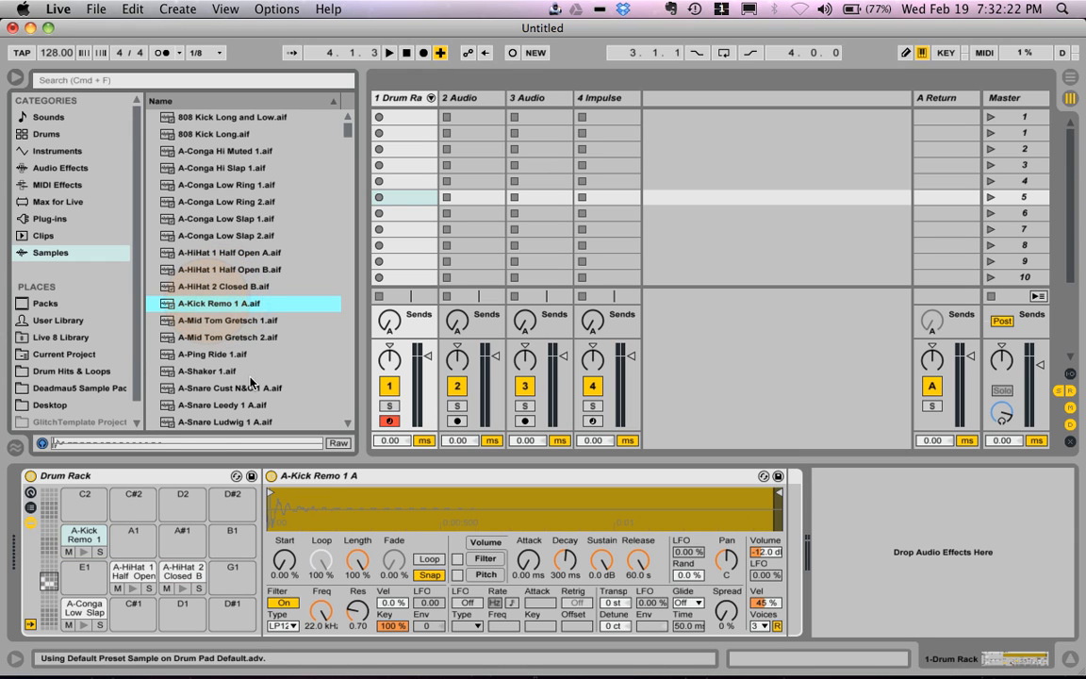
{"action": "left_click", "coordinate": [231, 353]}
{"action": "left_click", "coordinate": [231, 372]}
{"action": "left_click", "coordinate": [233, 390]}
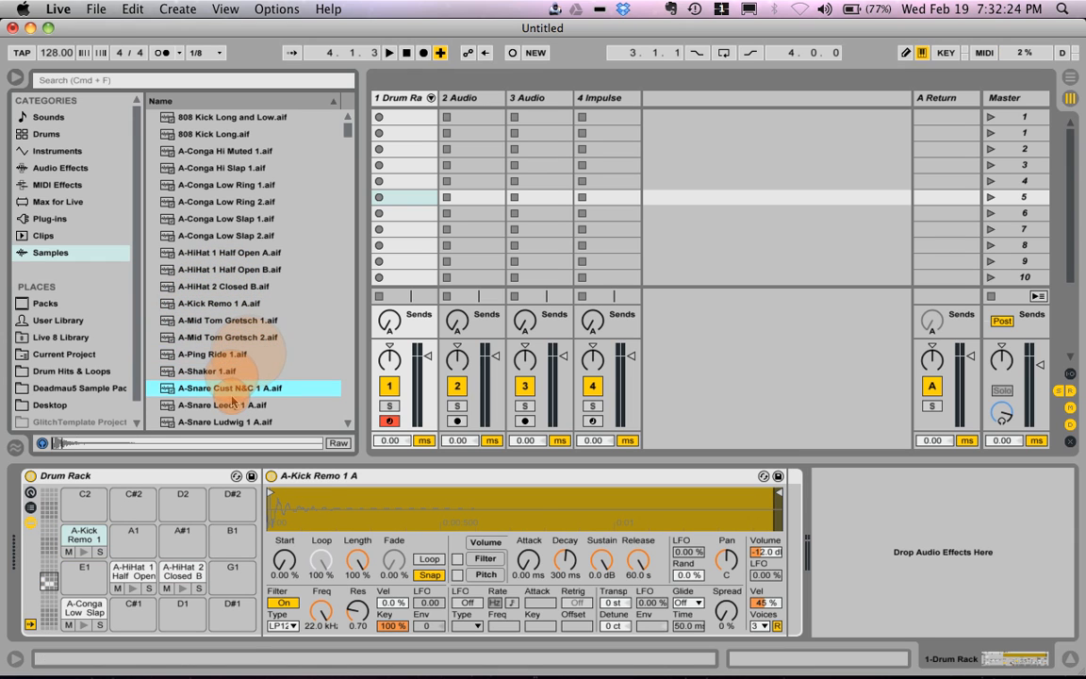
{"action": "left_click_drag", "start_coordinate": [213, 369], "coordinate": [232, 535]}
Step: Load A-Snare Cust N&C 1 A.aif onto pad A1 and A-Snare Leedy 1 A.aif onto pad A#1 of the Drum Rack
{"action": "left_click", "coordinate": [238, 390]}
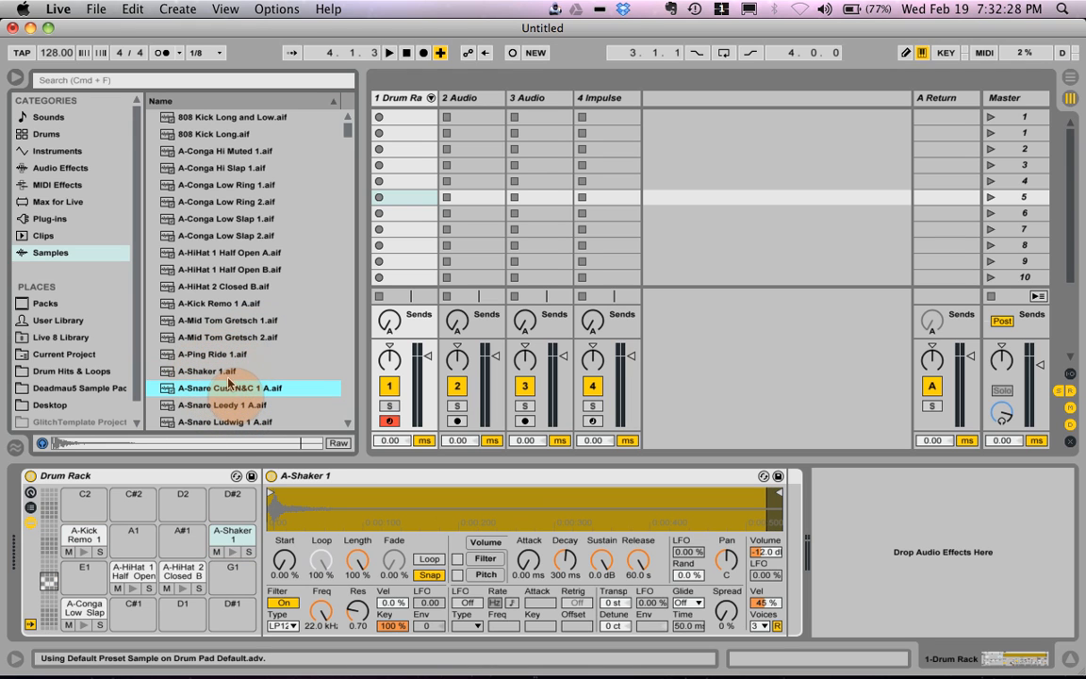
{"action": "left_click_drag", "start_coordinate": [244, 389], "coordinate": [129, 498]}
{"action": "left_click", "coordinate": [241, 405]}
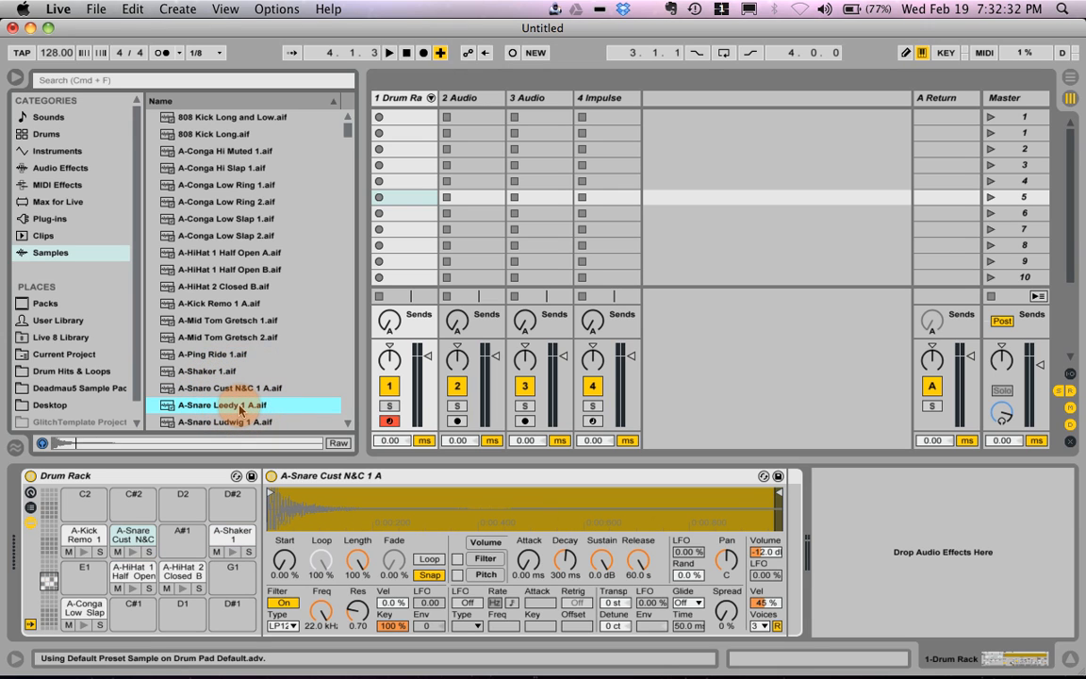
{"action": "left_click", "coordinate": [241, 407]}
{"action": "left_click_drag", "start_coordinate": [240, 407], "coordinate": [186, 548]}
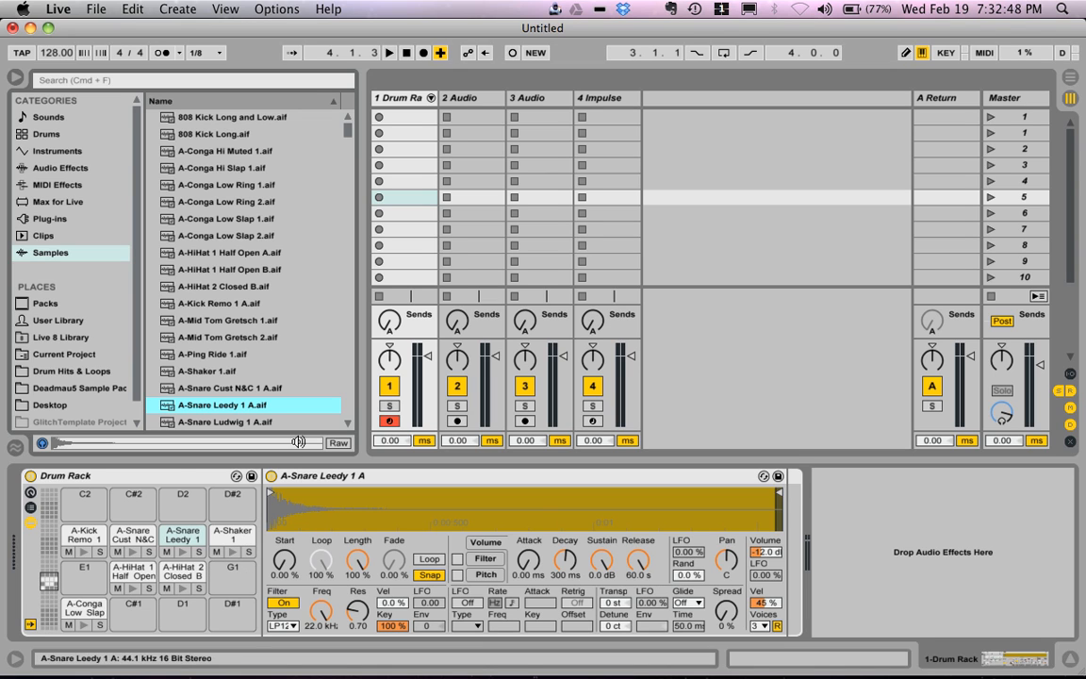
Step: Play the kick, both snare, shaker and both hi-hat pads to check their sounds
{"action": "left_click", "coordinate": [84, 552]}
{"action": "left_click", "coordinate": [134, 553]}
{"action": "left_click", "coordinate": [182, 552]}
{"action": "left_click", "coordinate": [232, 552]}
{"action": "left_click", "coordinate": [186, 585]}
{"action": "left_click", "coordinate": [134, 588]}
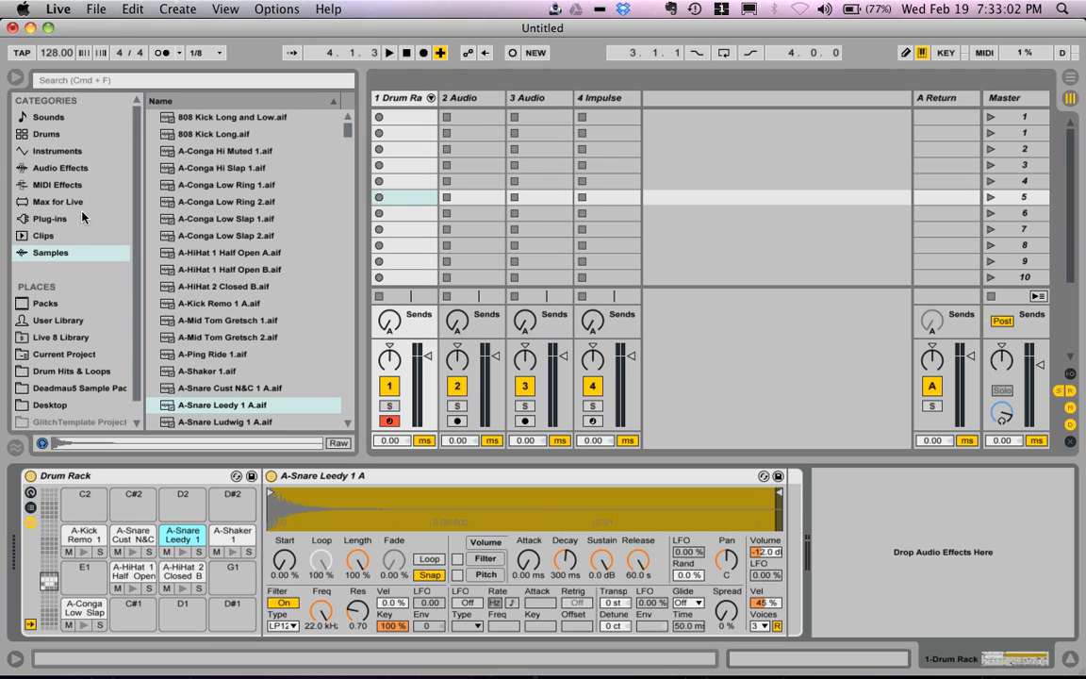
Step: Audition conga samples and load CONGAA01.AIF through CONGAA04.AIF together onto pads C2 to D#2
{"action": "left_click", "coordinate": [270, 185]}
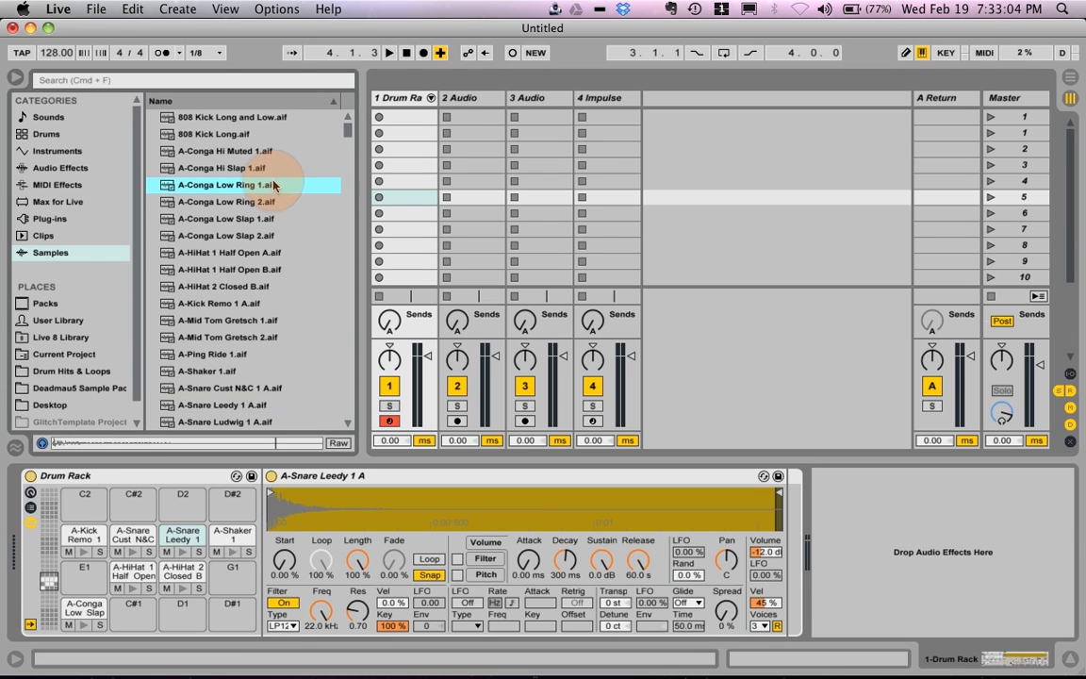
{"action": "scroll", "coordinate": [273, 186], "scroll_direction": "down", "scroll_amount": 15}
{"action": "mouse_move", "coordinate": [347, 140]}
{"action": "left_mouse_down"}
{"action": "mouse_move", "coordinate": [348, 176]}
{"action": "mouse_move", "coordinate": [347, 164]}
{"action": "left_mouse_up"}
{"action": "left_click", "coordinate": [253, 274]}
{"action": "key", "text": "Up"}
{"action": "key", "text": "Down"}
{"action": "key", "text": "Down"}
{"action": "key", "text": "Down"}
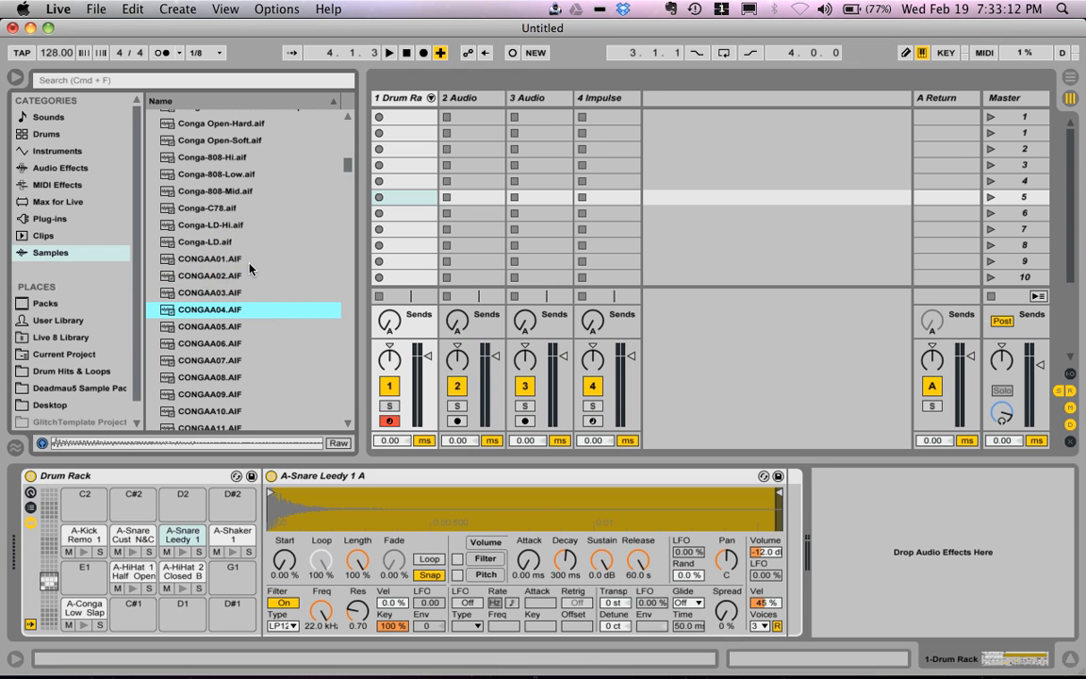
{"action": "left_click", "coordinate": [248, 265], "text": "shift"}
{"action": "left_click", "coordinate": [233, 263]}
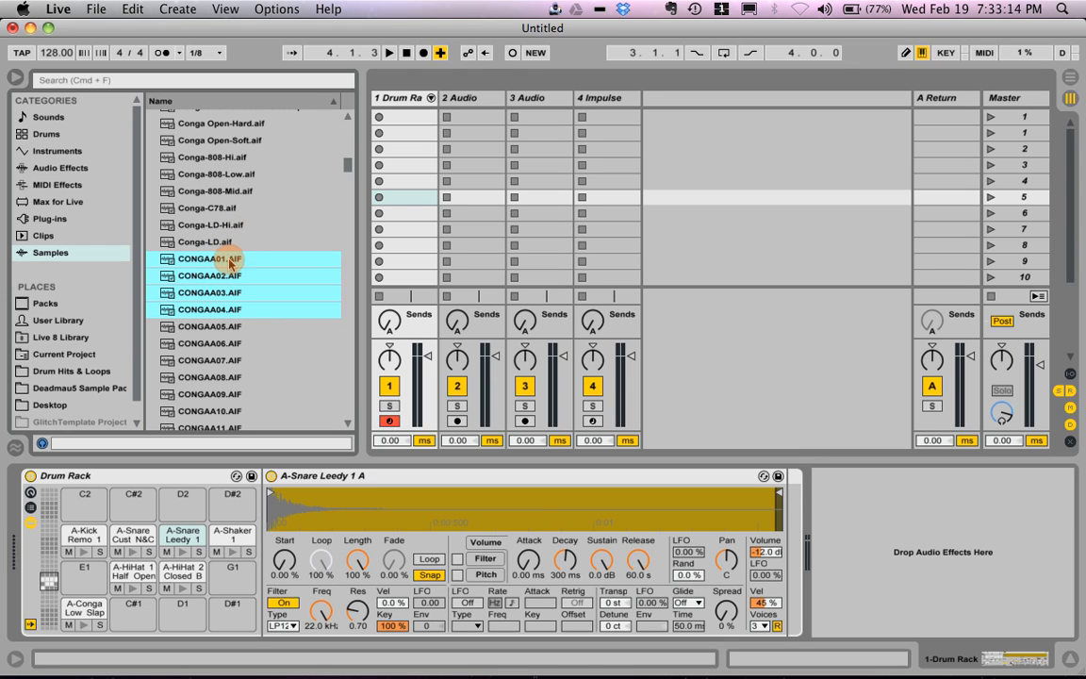
{"action": "left_click_drag", "start_coordinate": [232, 265], "coordinate": [91, 514]}
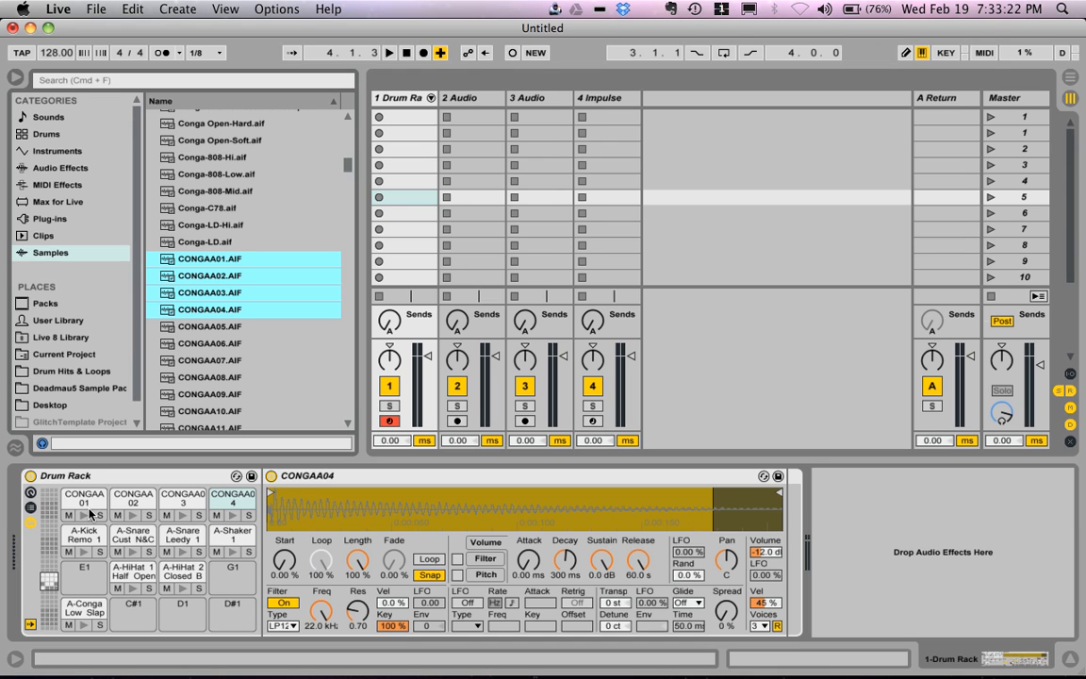
Step: Play the CONGAA01 pad on C2 several times to check its sound
{"action": "left_click", "coordinate": [91, 514]}
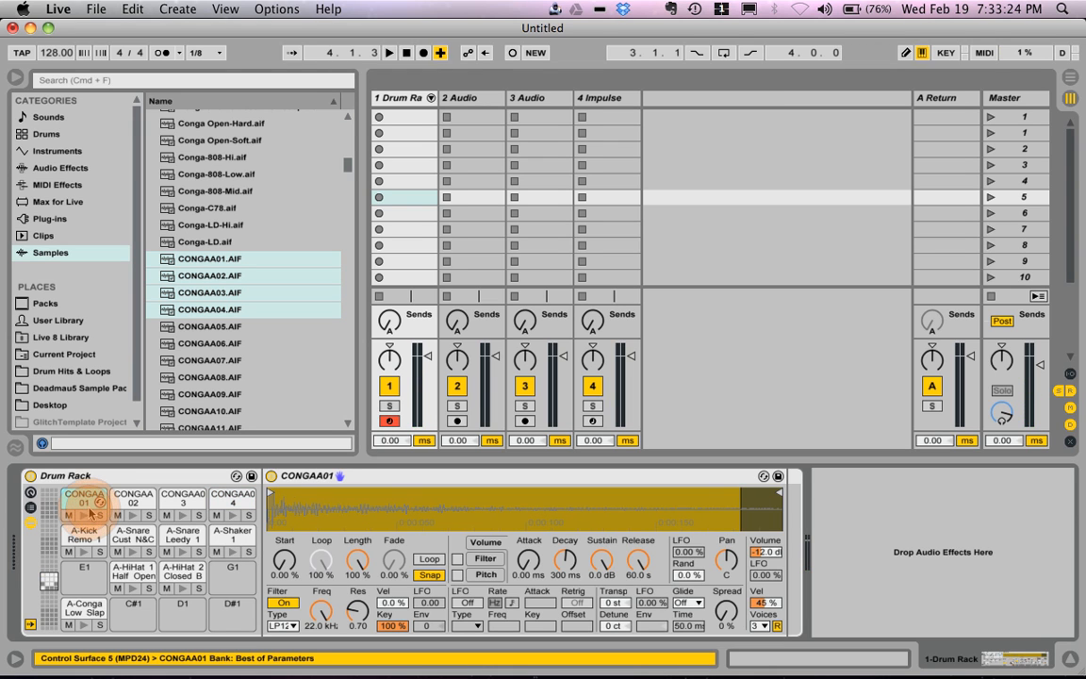
{"action": "left_click", "coordinate": [87, 517]}
{"action": "left_click", "coordinate": [87, 518]}
{"action": "left_click", "coordinate": [87, 518]}
{"action": "left_click", "coordinate": [87, 517]}
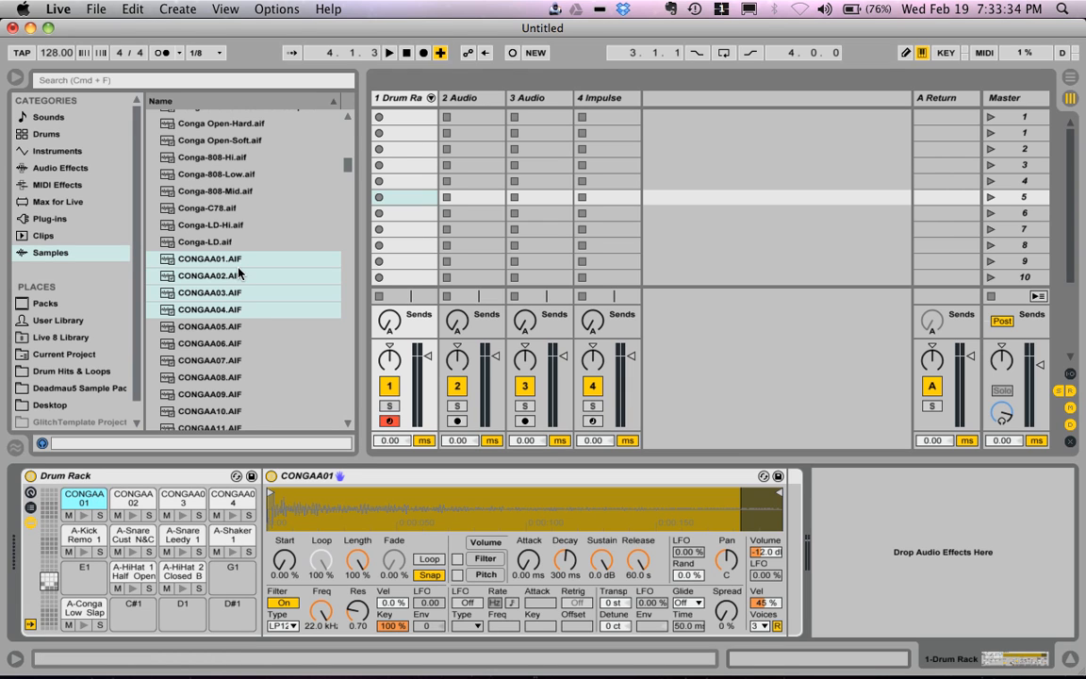
Step: Create an empty MIDI clip in the Drum Rack track's first slot and enlarge the note editor to show all drum lanes
{"action": "double_click", "coordinate": [387, 117]}
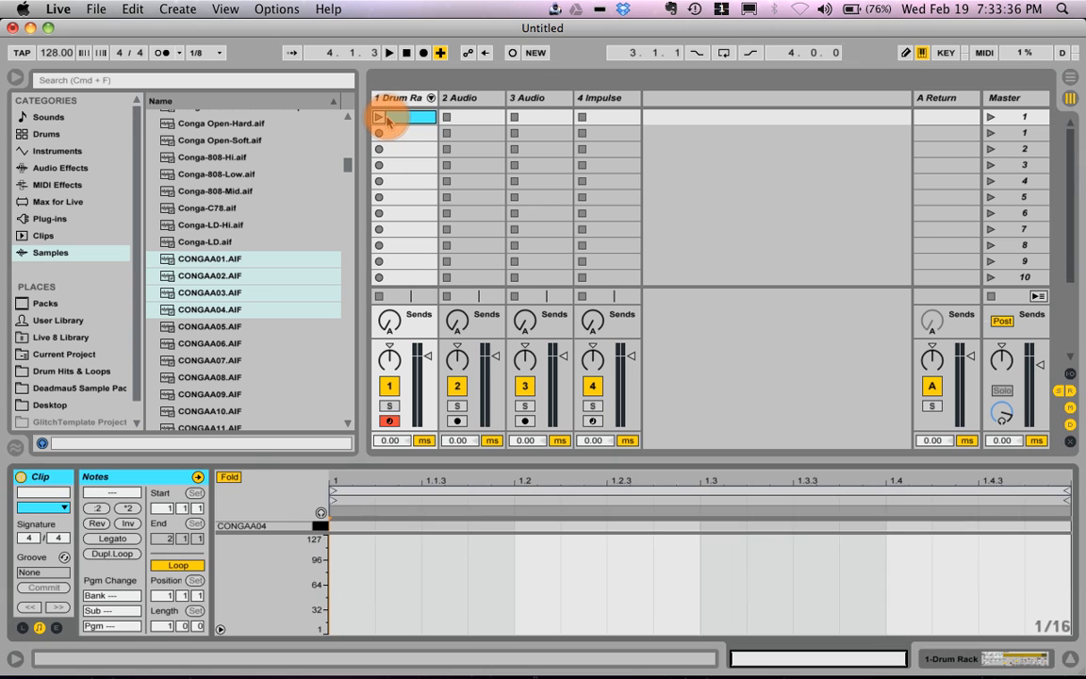
{"action": "left_click_drag", "start_coordinate": [409, 459], "coordinate": [415, 228]}
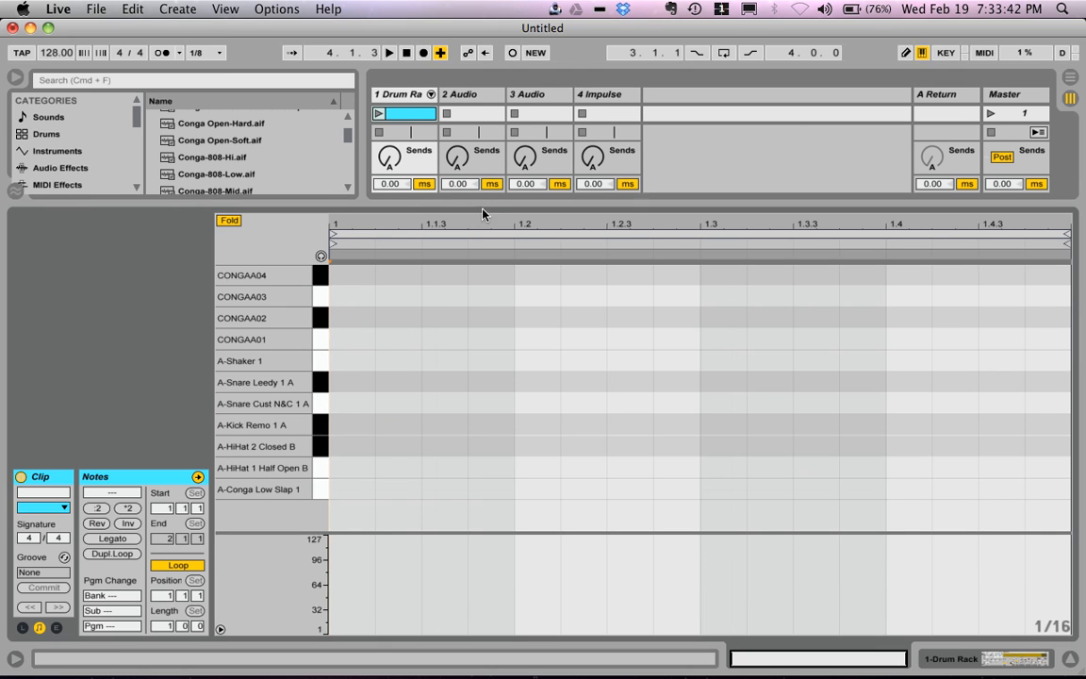
{"action": "left_click_drag", "start_coordinate": [483, 202], "coordinate": [488, 248]}
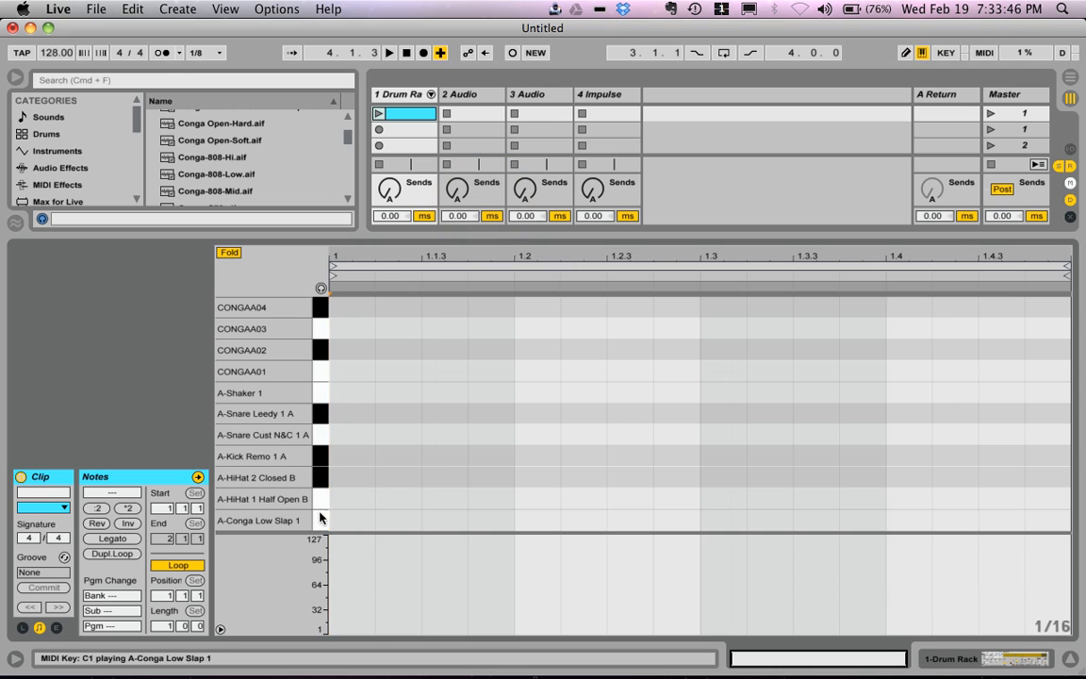
Step: Add A-Kick Remo 1 A notes on all four beats of the clip
{"action": "left_click", "coordinate": [336, 457]}
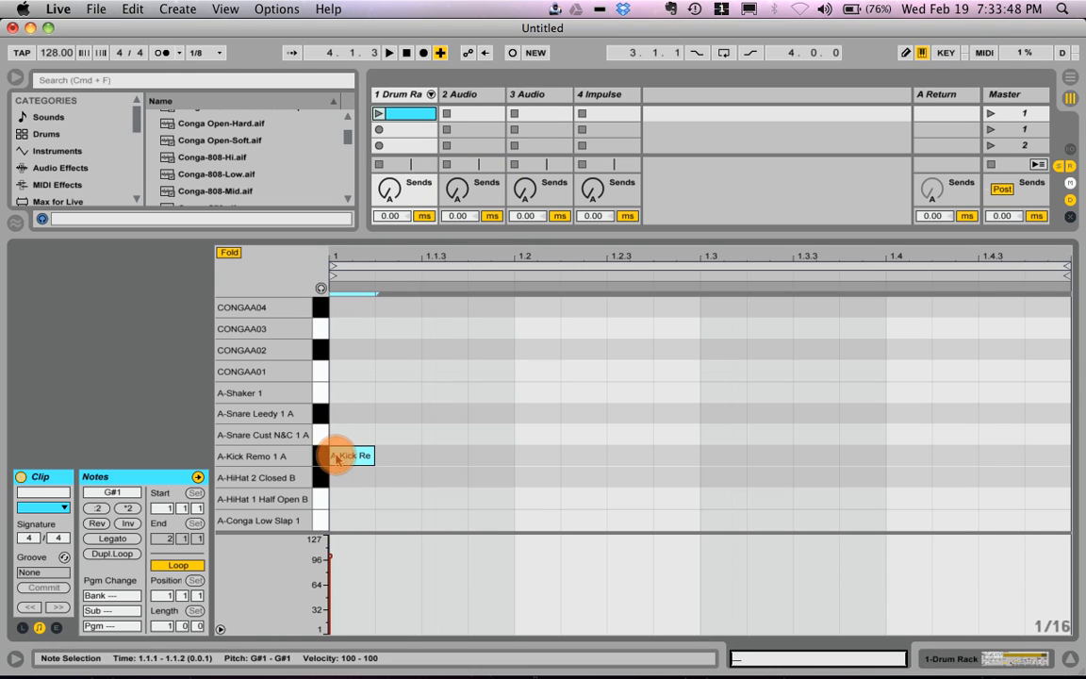
{"action": "left_click", "coordinate": [555, 455]}
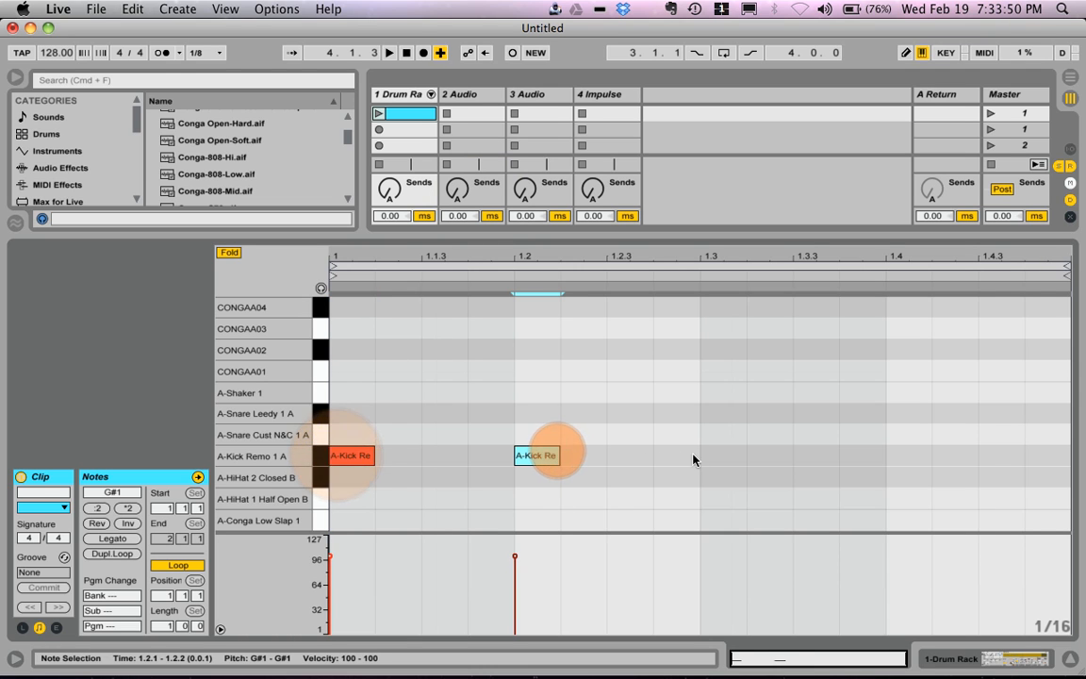
{"action": "left_click", "coordinate": [722, 456]}
{"action": "left_click", "coordinate": [900, 457]}
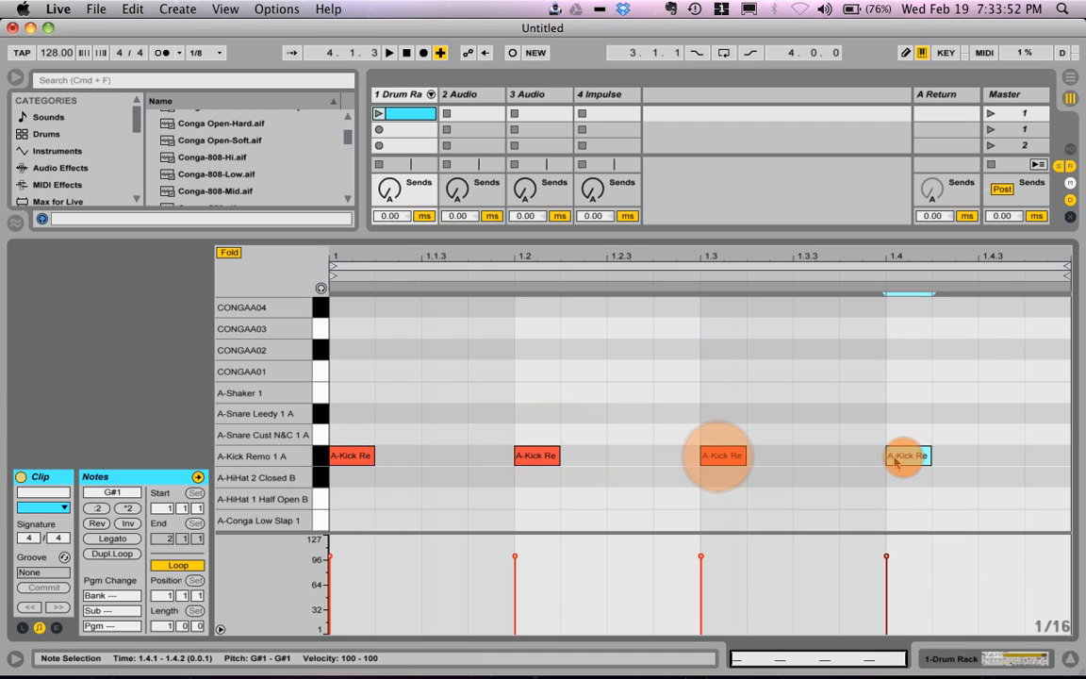
Step: Add A-Snare Cust N&C 1 A notes on beats 1.2 and 1.4, with note preview turned on
{"action": "left_click", "coordinate": [553, 431]}
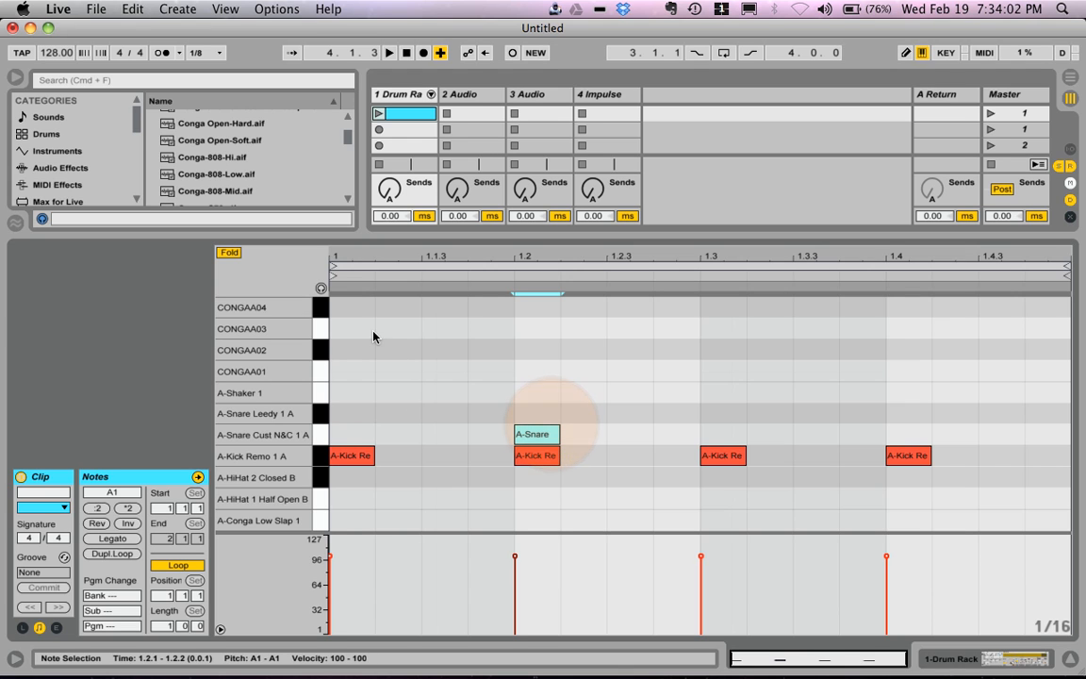
{"action": "left_click", "coordinate": [321, 287]}
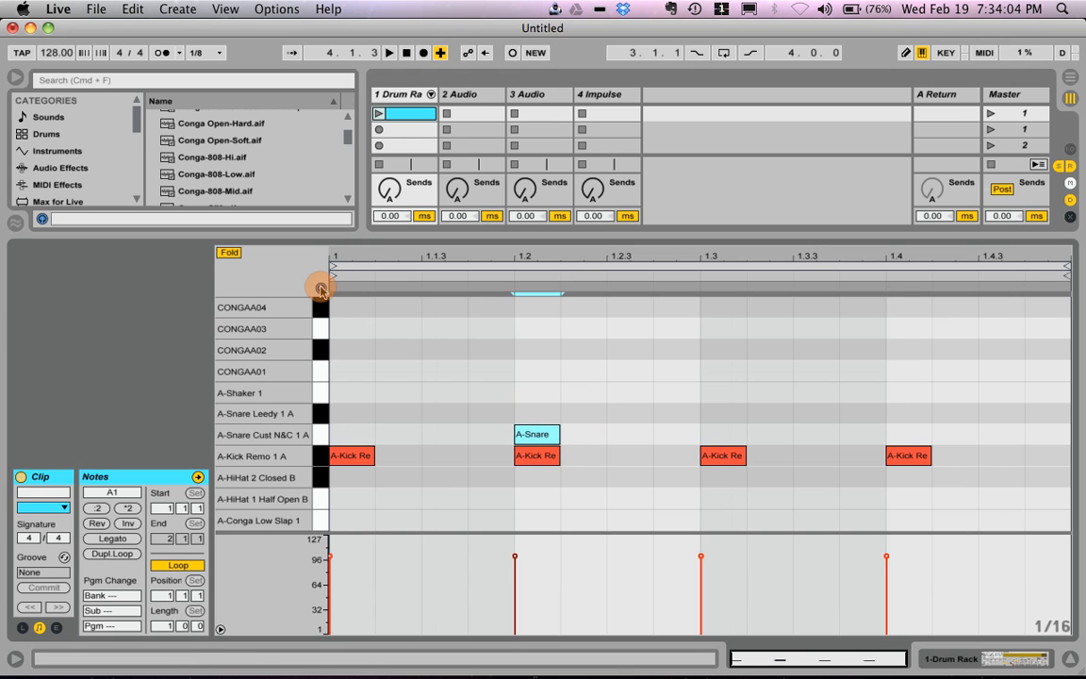
{"action": "left_click", "coordinate": [542, 436]}
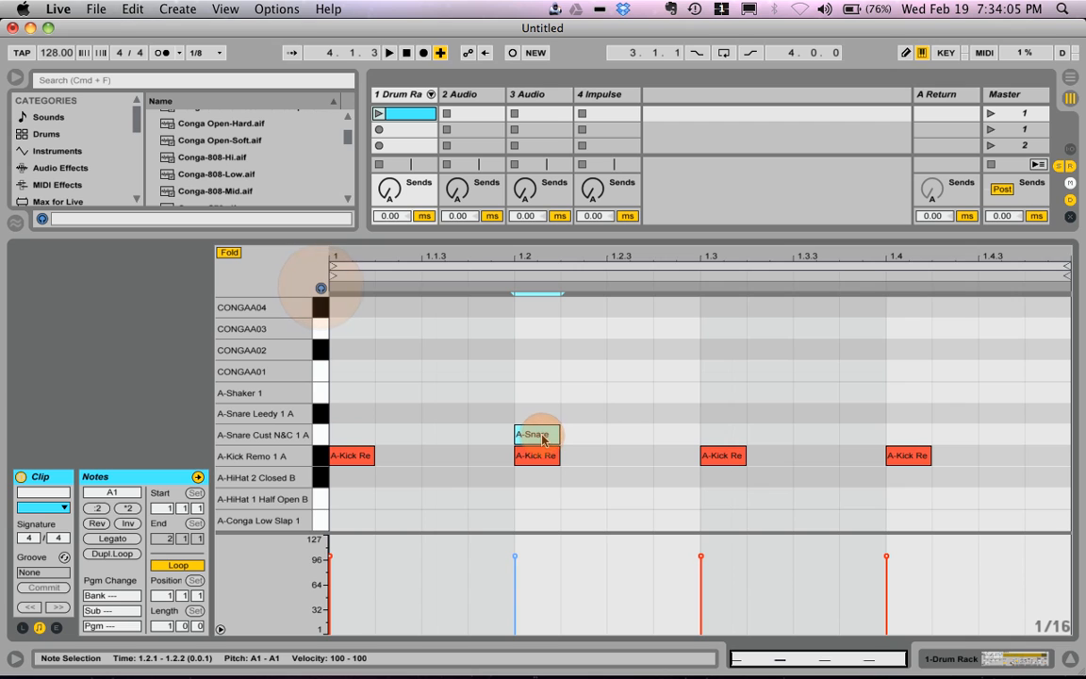
{"action": "double_click", "coordinate": [908, 435]}
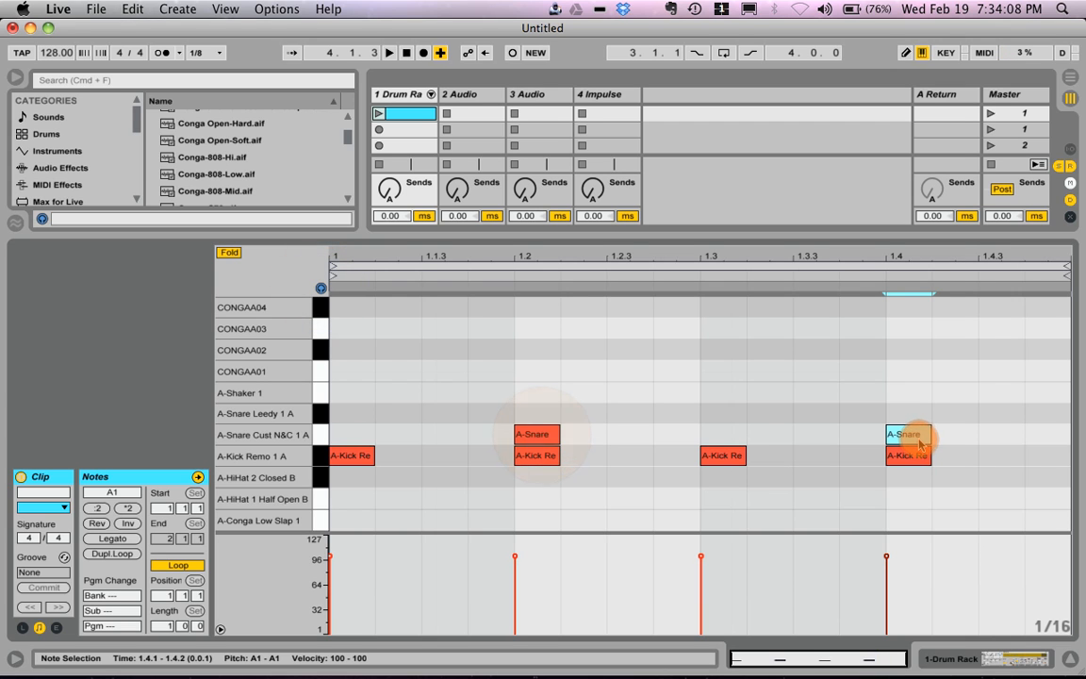
Step: Launch the clip and add a CONGAA02 note at 1.2.3 and a CONGAA04 note at 1.4.3
{"action": "left_click", "coordinate": [378, 112]}
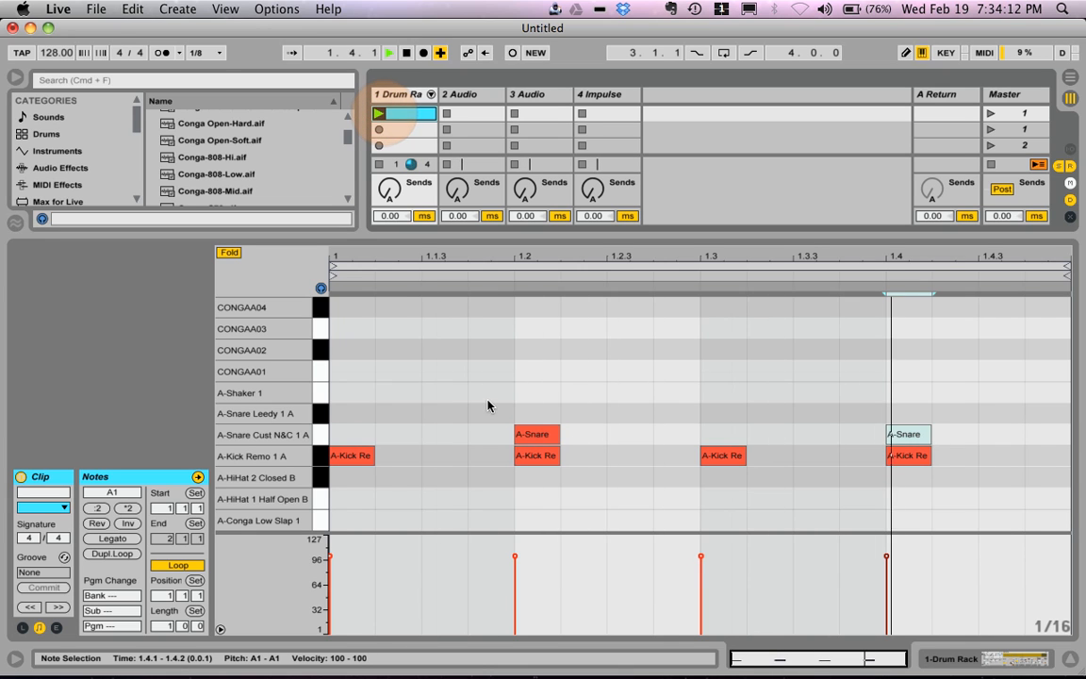
{"action": "left_click", "coordinate": [649, 359]}
{"action": "double_click", "coordinate": [649, 359]}
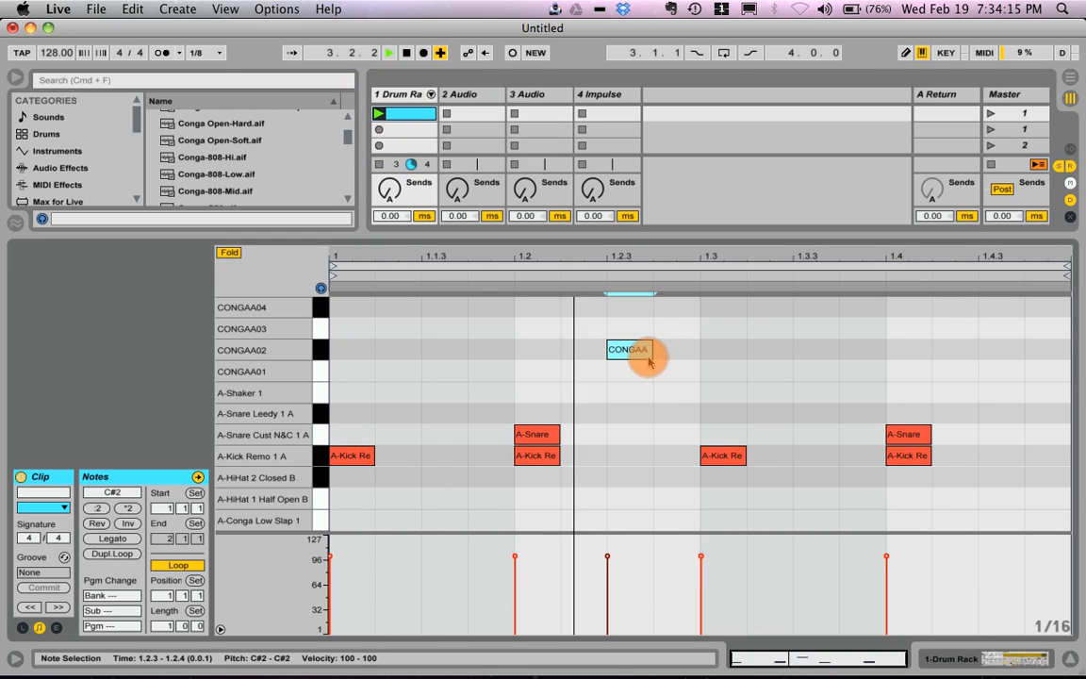
{"action": "double_click", "coordinate": [999, 310]}
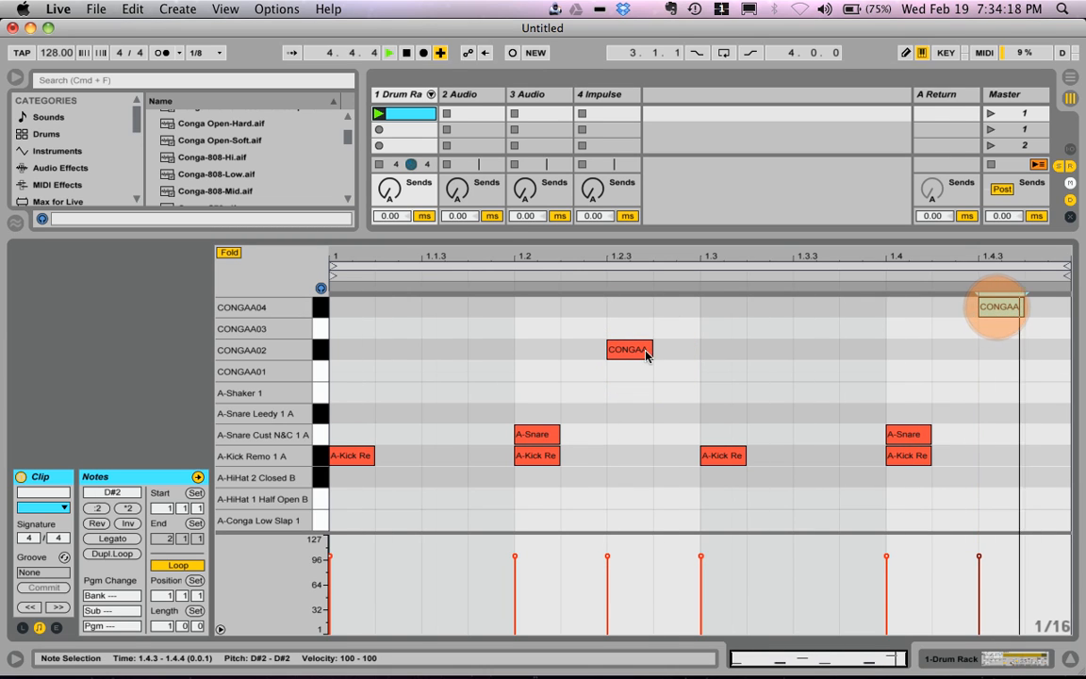
Step: Add A-HiHat 2 Closed B notes at 1.1.3, 1.2.3, 1.3.3 and 1.4.3
{"action": "double_click", "coordinate": [443, 477]}
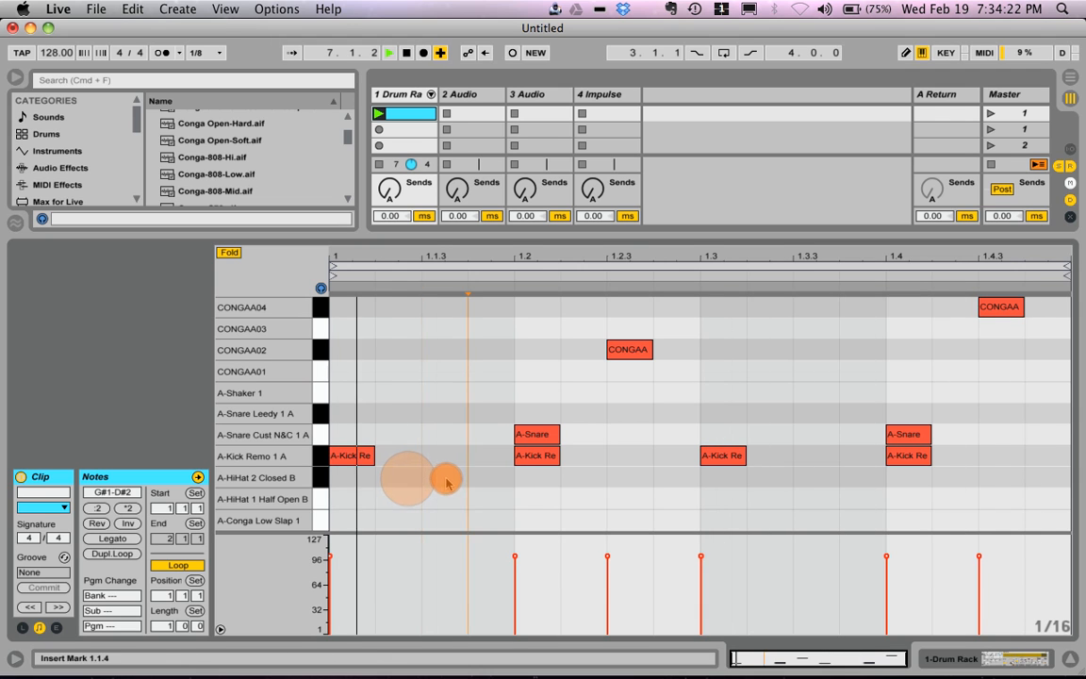
{"action": "double_click", "coordinate": [626, 478]}
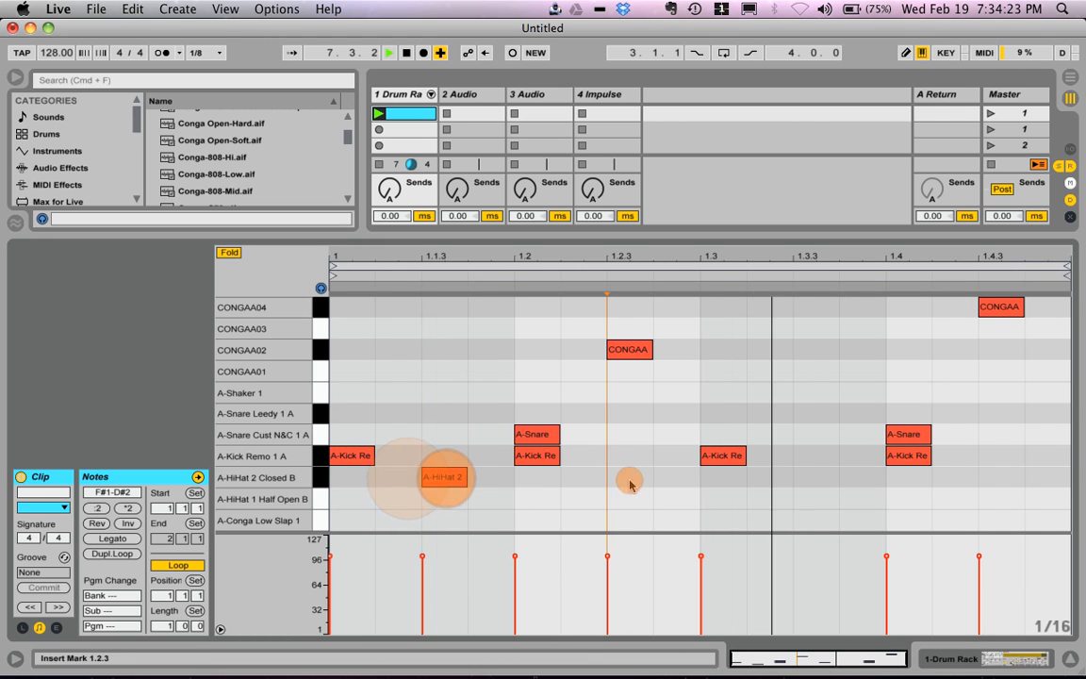
{"action": "double_click", "coordinate": [816, 478]}
{"action": "double_click", "coordinate": [1001, 477]}
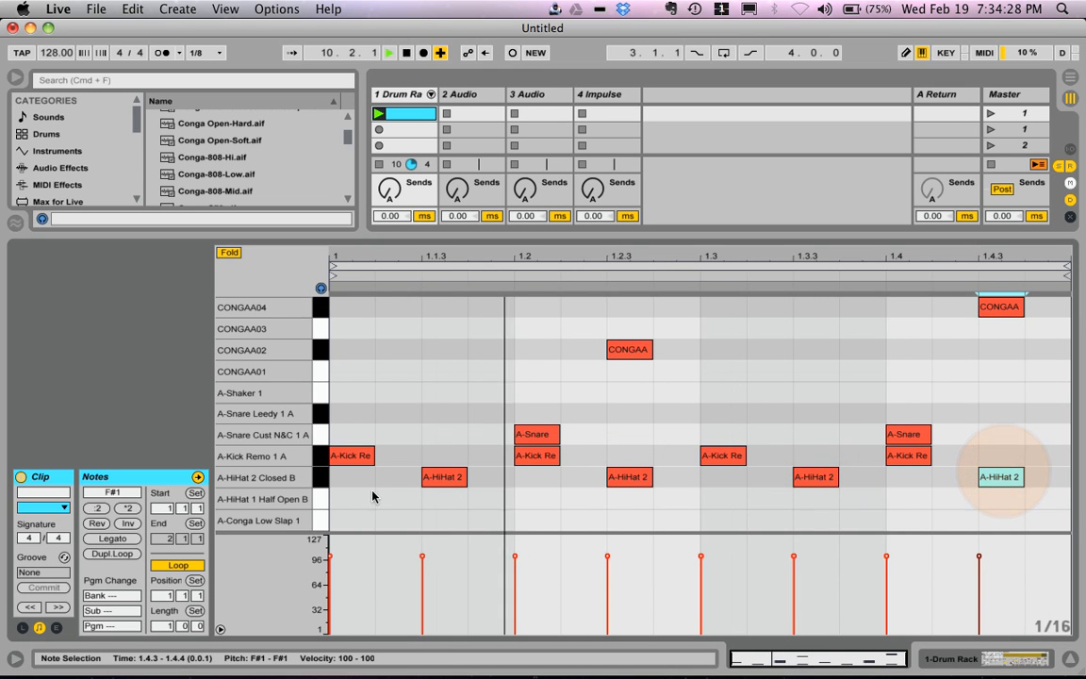
Step: Add A-HiHat 2 Closed B notes on the sixteenths at 1.1.2, 1.2.2, 1.3.2 and 1.4.2
{"action": "left_click", "coordinate": [318, 481]}
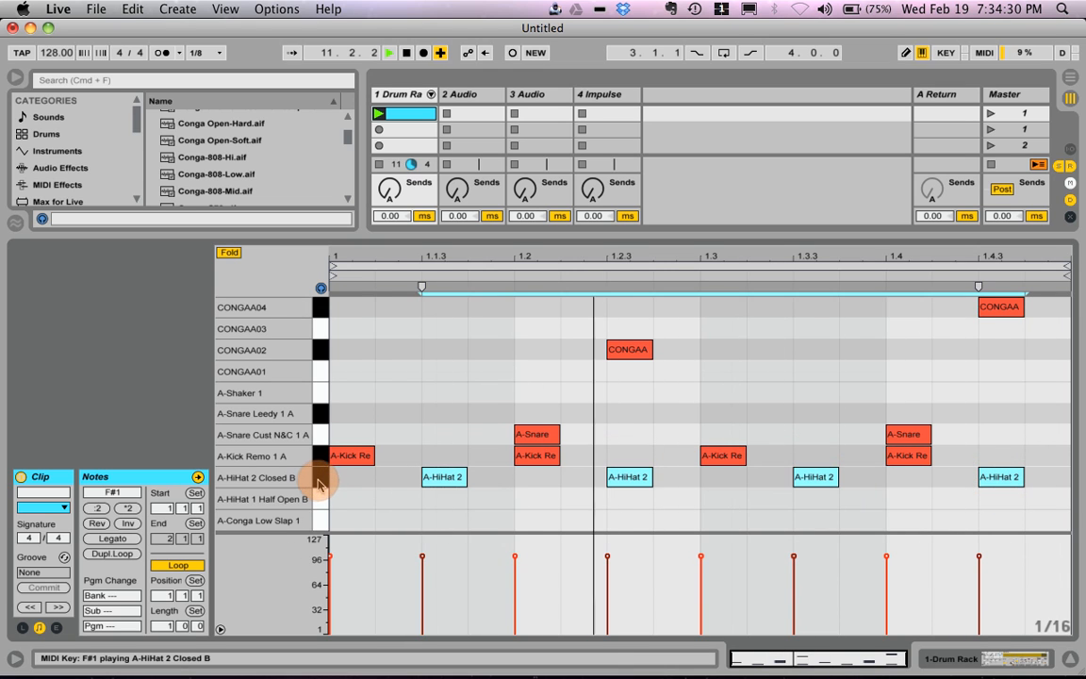
{"action": "left_click", "coordinate": [404, 485]}
{"action": "double_click", "coordinate": [404, 485]}
{"action": "double_click", "coordinate": [585, 480]}
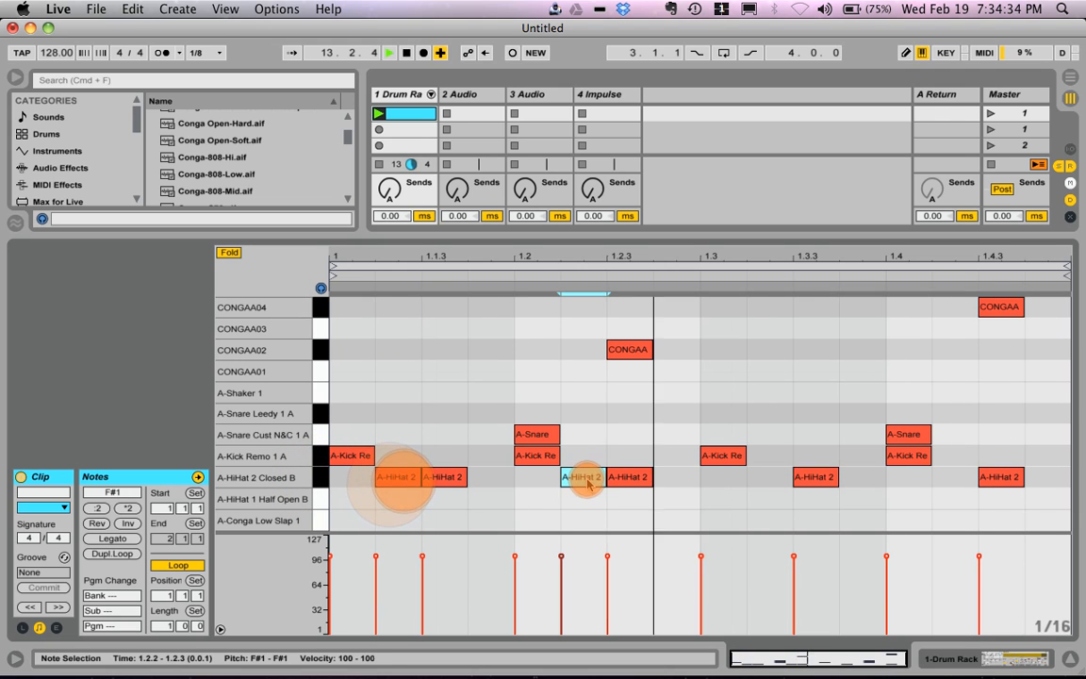
{"action": "double_click", "coordinate": [768, 481]}
{"action": "double_click", "coordinate": [954, 484]}
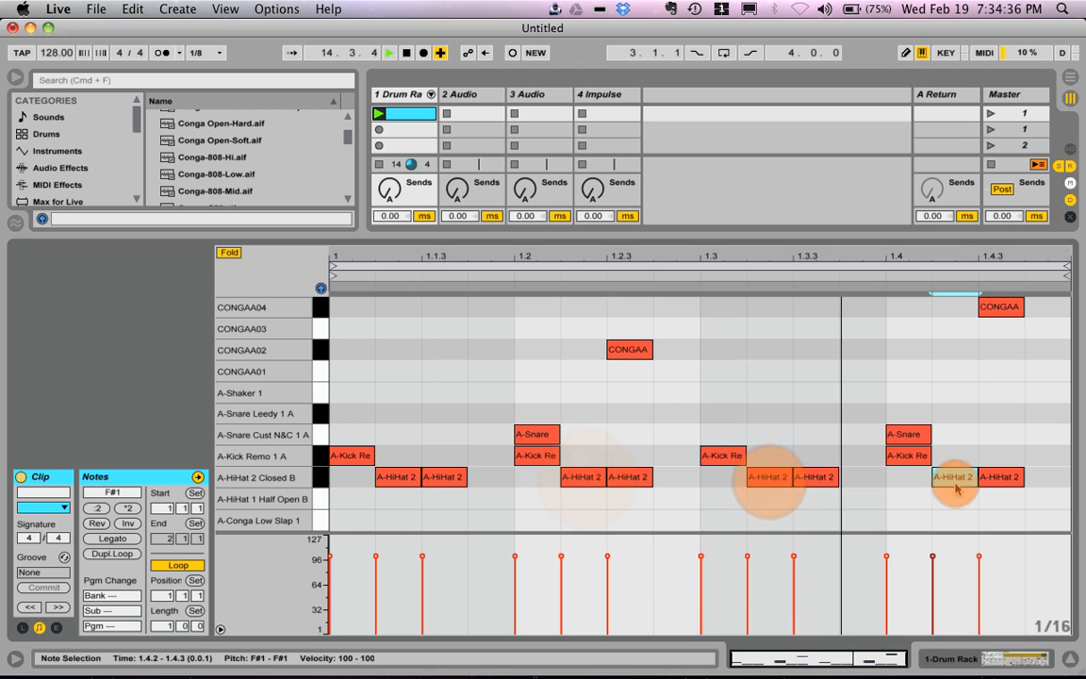
Step: Quantize the starts of the four closed hi-hat notes on the second sixteenths to 1/16T with an amount of 23%
{"action": "left_click", "coordinate": [772, 476]}
{"action": "left_click", "coordinate": [955, 481], "text": "shift"}
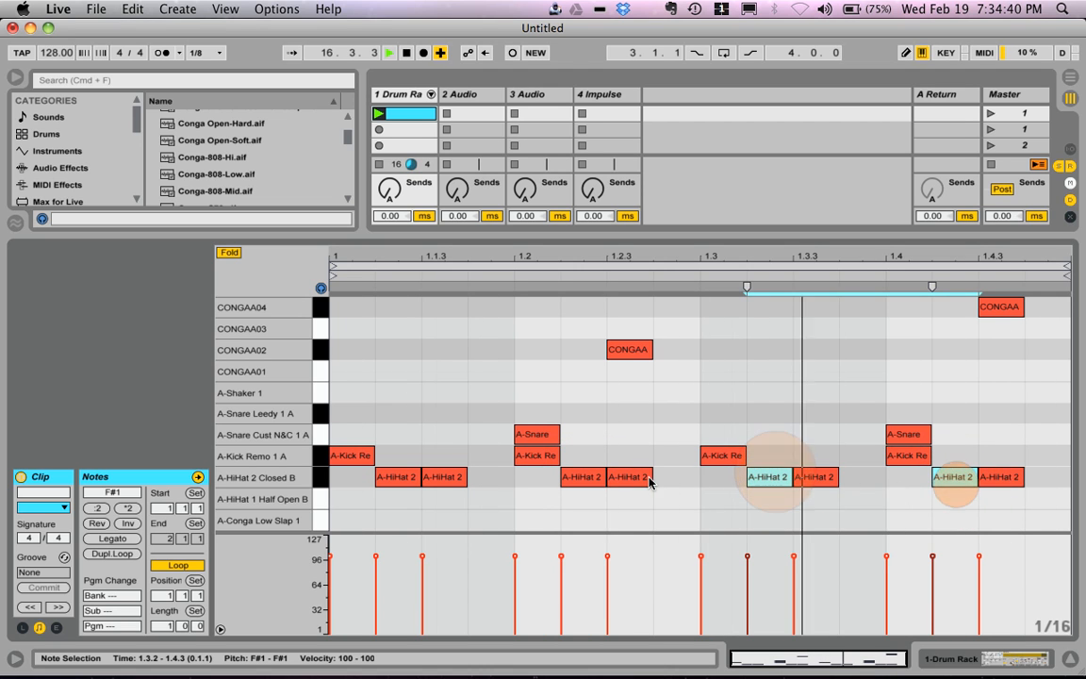
{"action": "left_click", "coordinate": [594, 479], "text": "shift"}
{"action": "left_click", "coordinate": [399, 477], "text": "shift"}
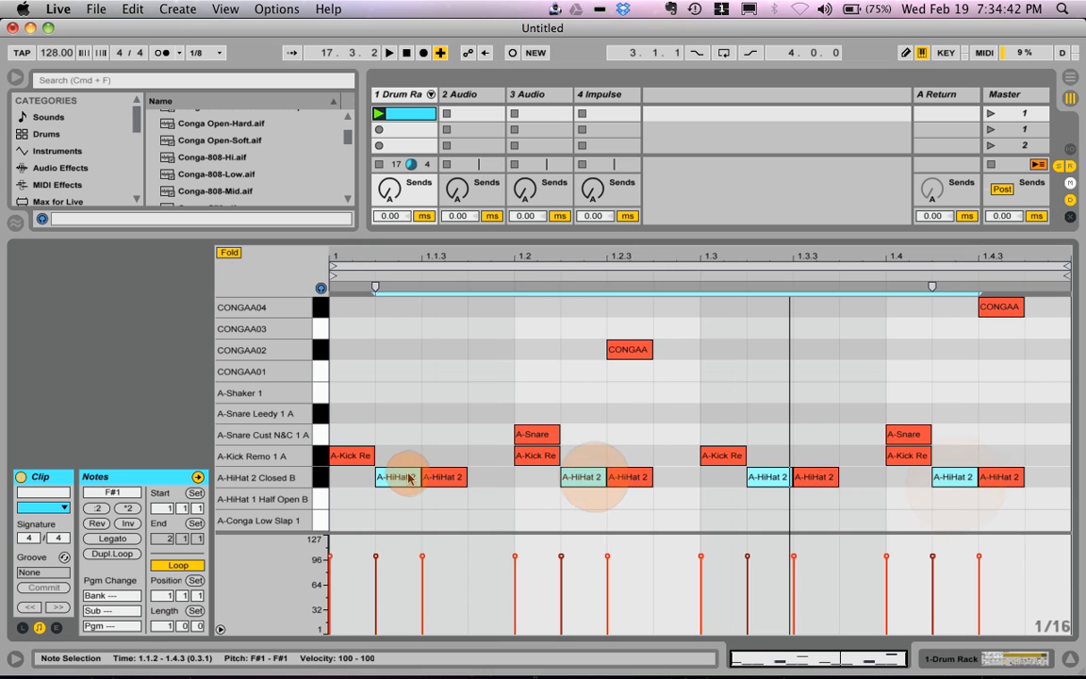
{"action": "right_click", "coordinate": [408, 478]}
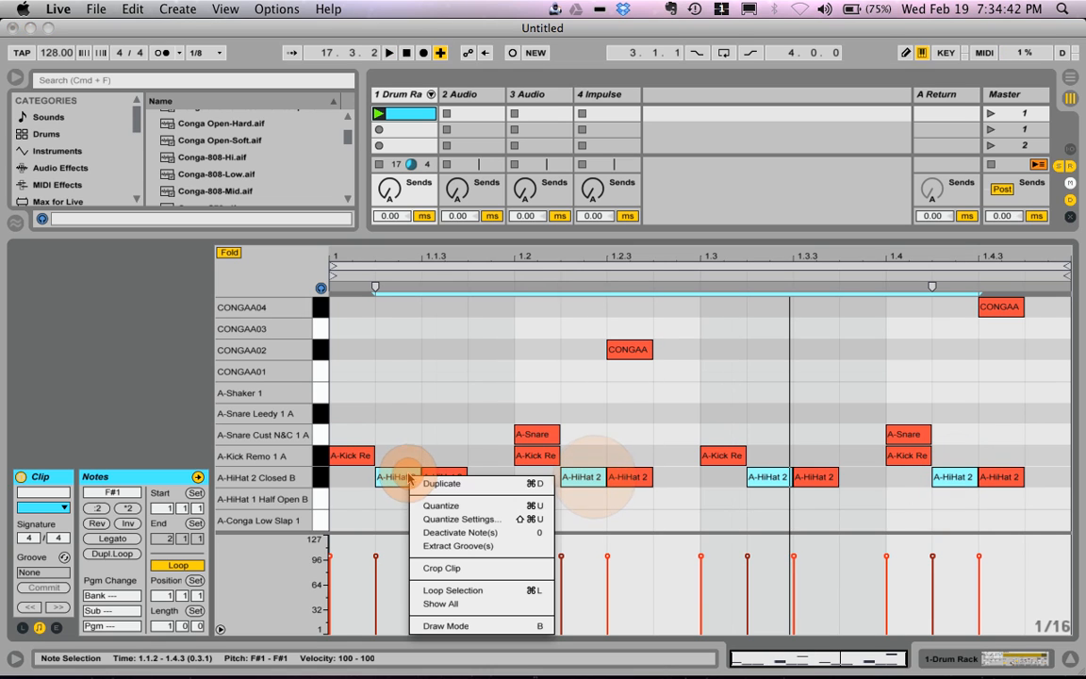
{"action": "left_click", "coordinate": [451, 519]}
{"action": "left_click_drag", "start_coordinate": [602, 340], "coordinate": [602, 345]}
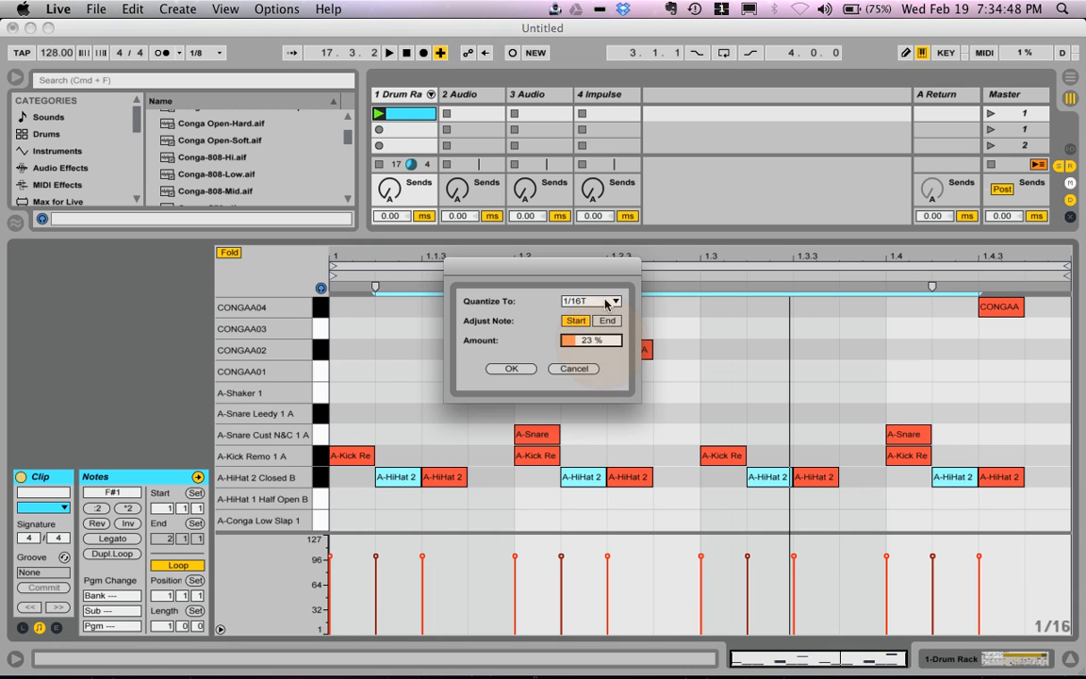
{"action": "left_click", "coordinate": [511, 369]}
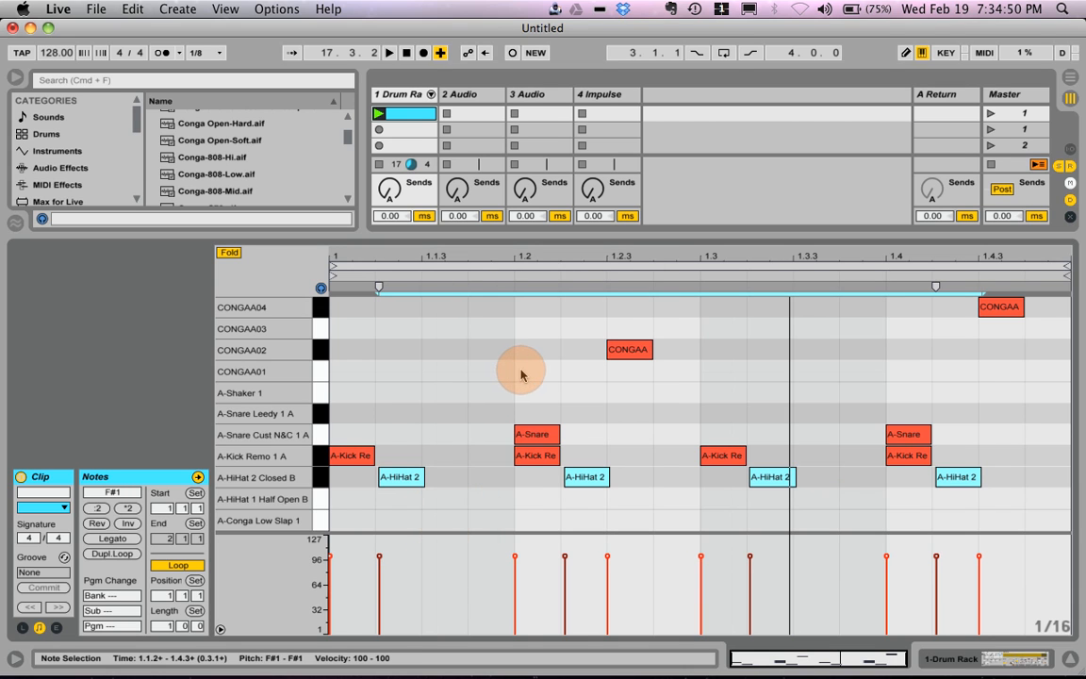
Step: Undo the hi-hat quantization and shorten the four selected closed hi-hat notes to less than half a sixteenth
{"action": "key", "text": "super+z"}
{"action": "key", "text": "super+z"}
{"action": "left_click_drag", "start_coordinate": [418, 477], "coordinate": [391, 477]}
Step: Quantize the four shortened closed hi-hat notes with the current settings and play the clip
{"action": "right_click", "coordinate": [385, 478]}
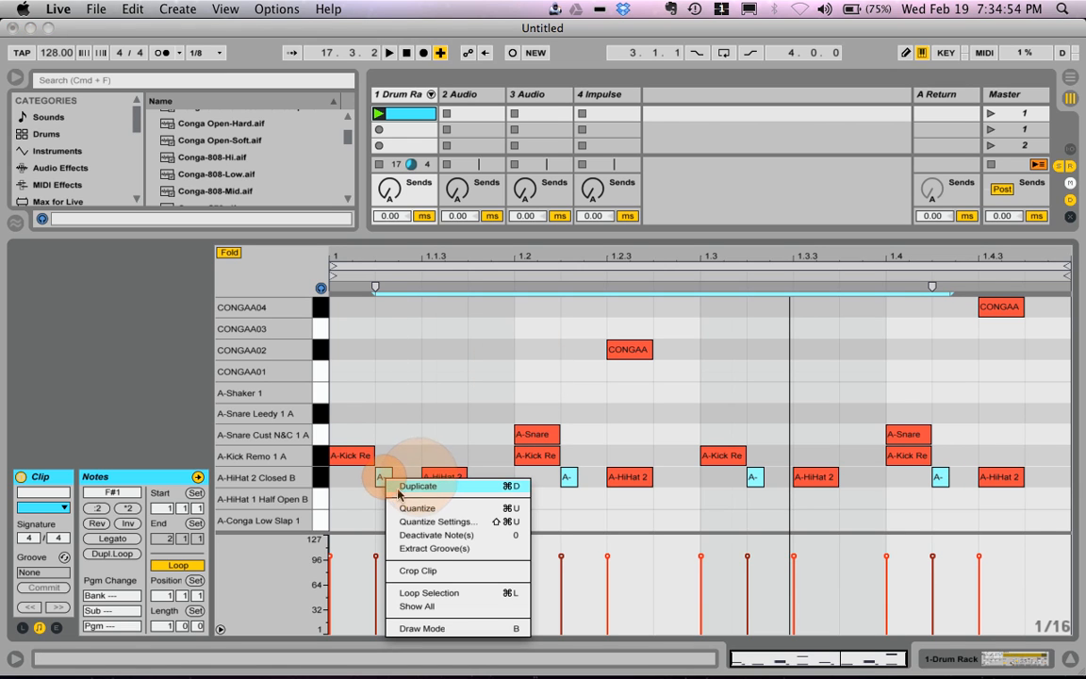
{"action": "left_click", "coordinate": [402, 508]}
{"action": "key", "text": "space"}
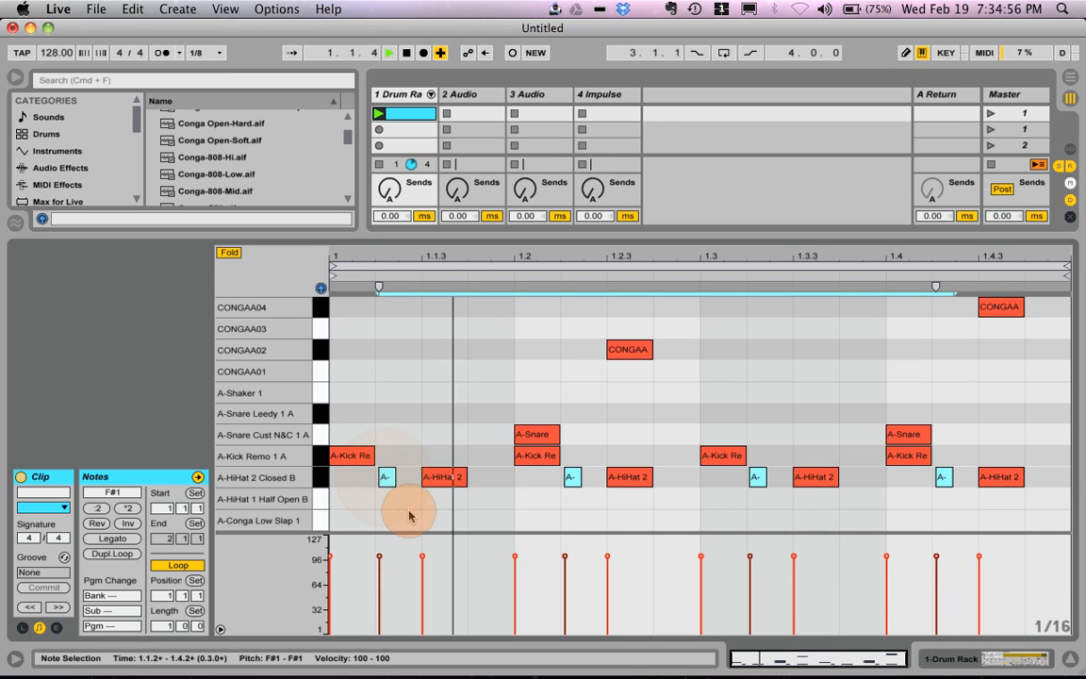
Step: Undo the last hi-hat quantization and quantize only the closed hi-hat note starts at 1.2.2 and 1.4.2 to 1/16T
{"action": "key", "text": "super+u"}
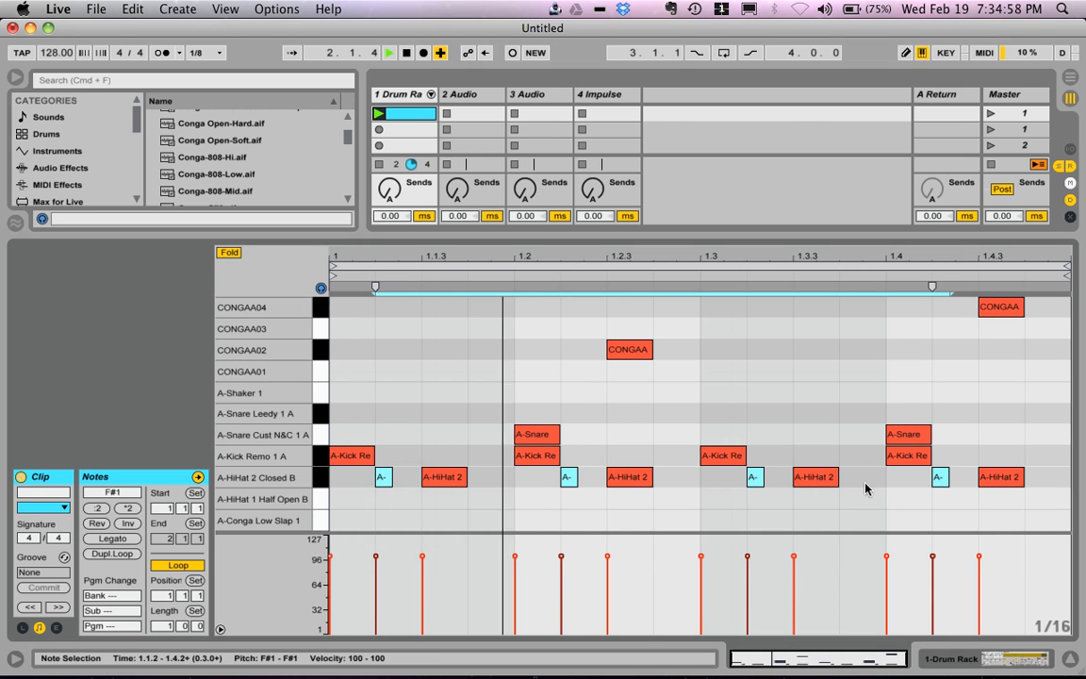
{"action": "left_click", "coordinate": [384, 478], "text": "shift"}
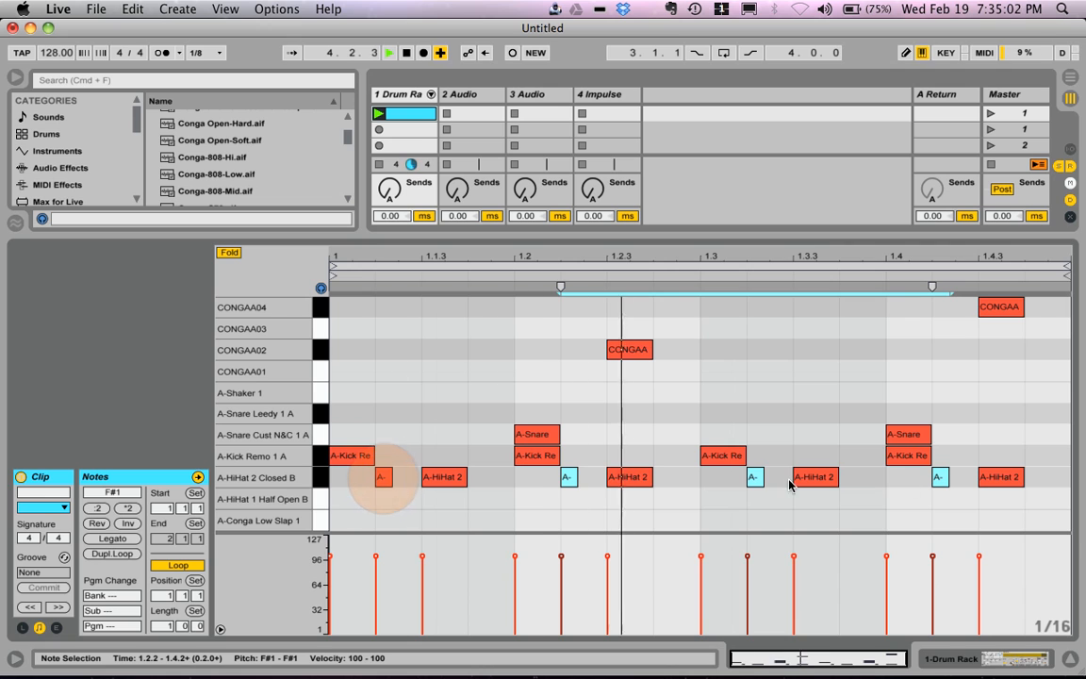
{"action": "left_click", "coordinate": [755, 477], "text": "shift"}
{"action": "right_click", "coordinate": [571, 477]}
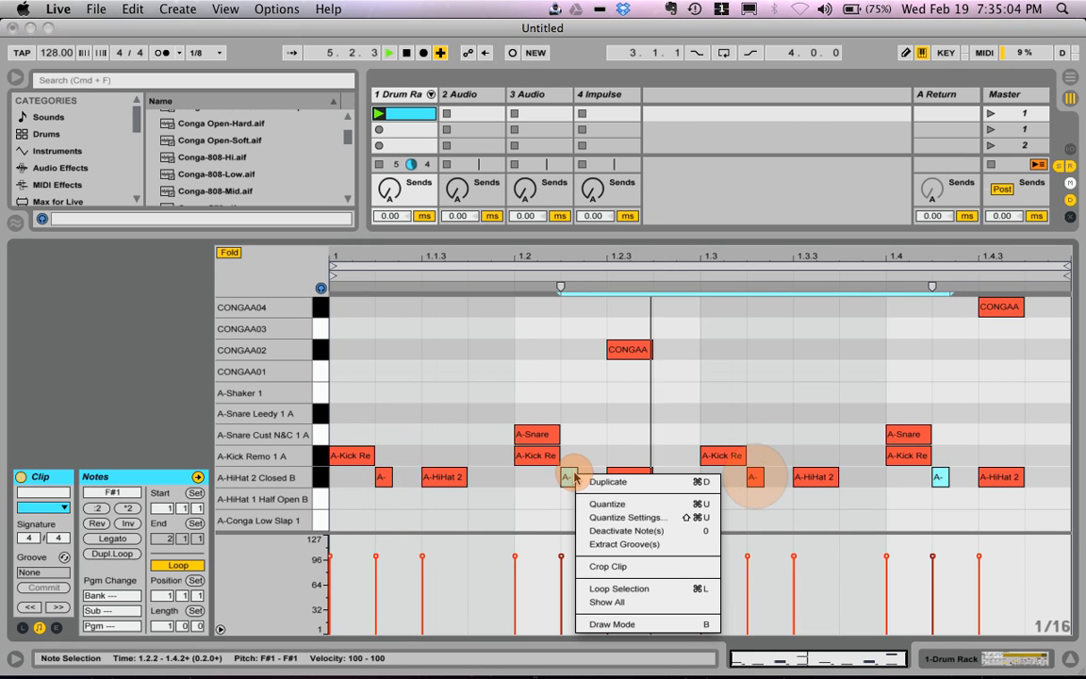
{"action": "left_click", "coordinate": [611, 516]}
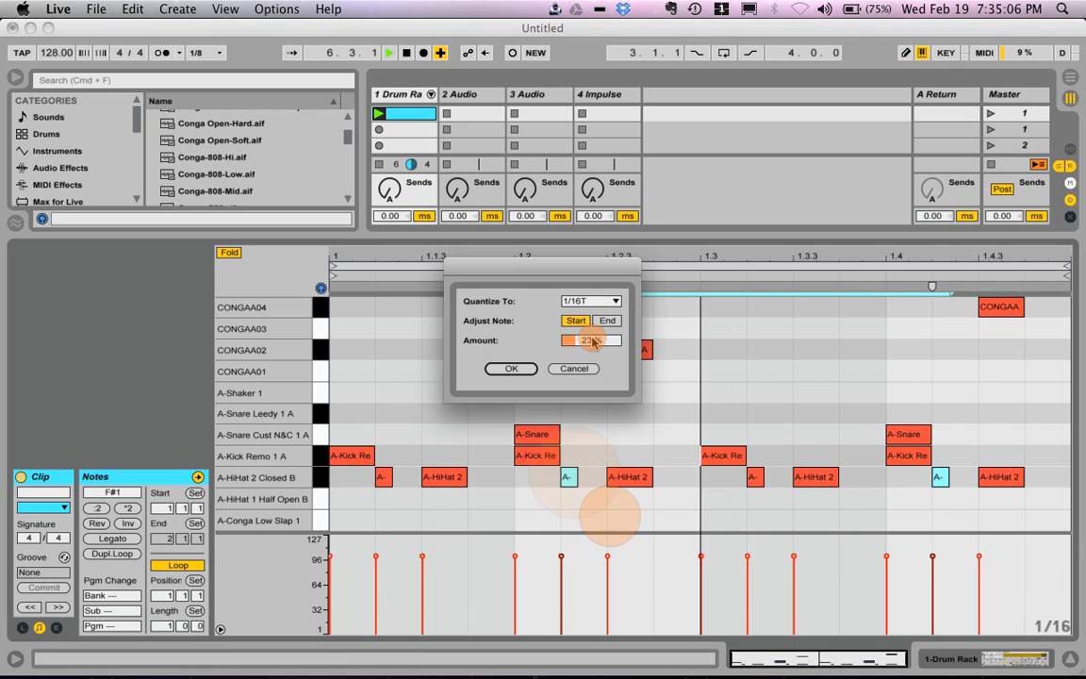
{"action": "left_click", "coordinate": [512, 368]}
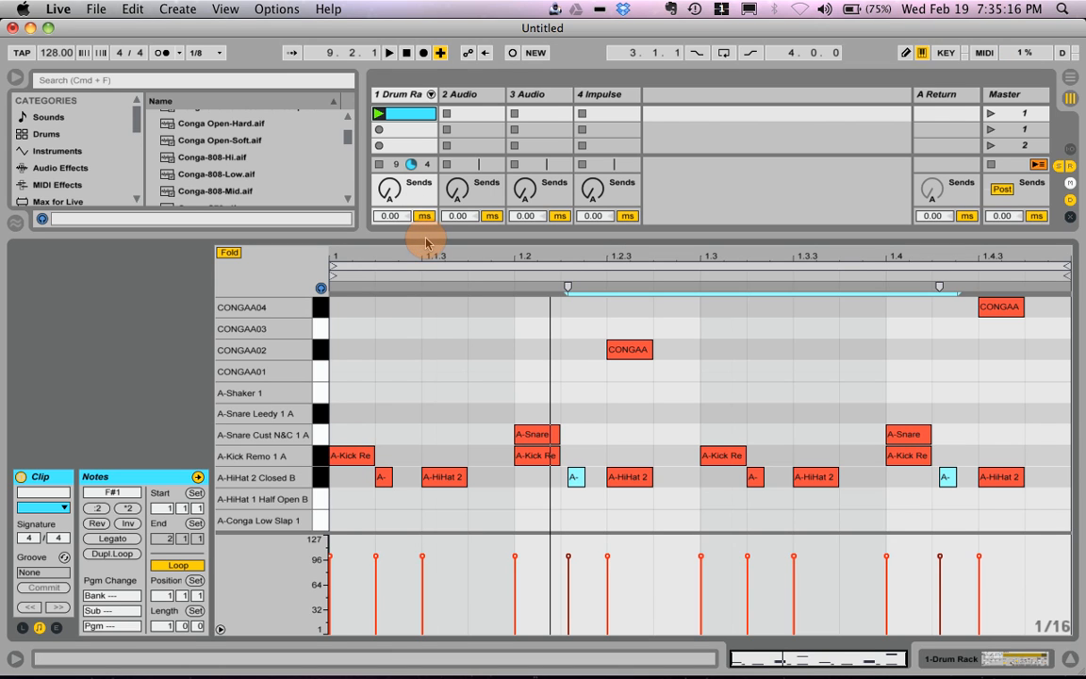
Step: Enlarge the session mixer area and examine the device chains of the Drum Rack, audio and Impulse tracks
{"action": "left_click_drag", "start_coordinate": [417, 321], "coordinate": [417, 339]}
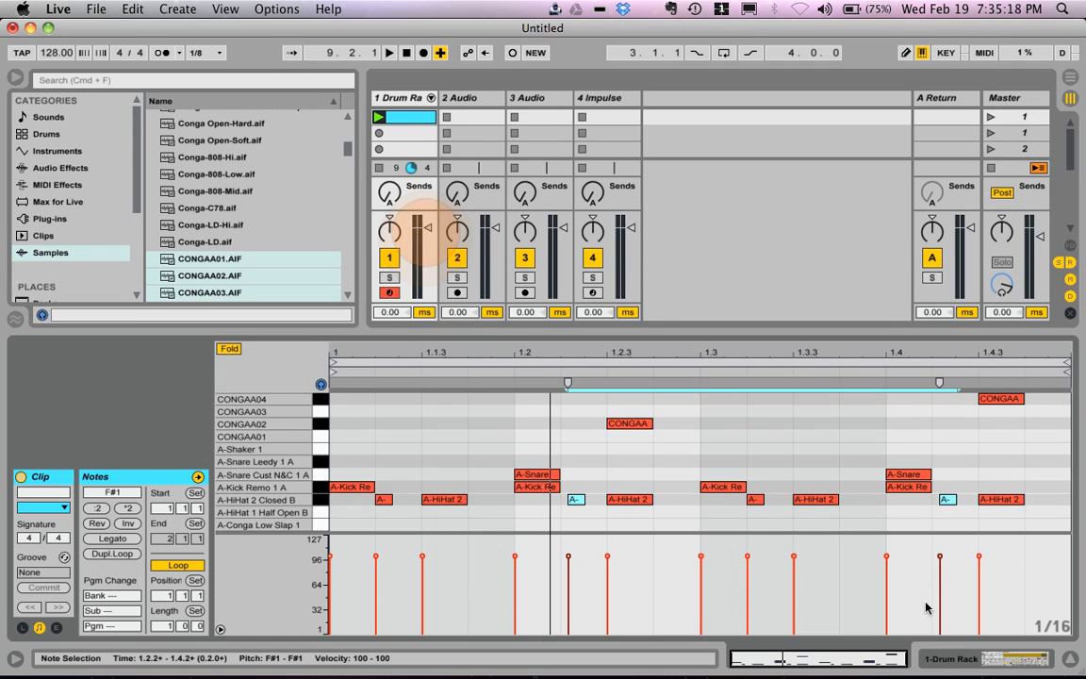
{"action": "left_click", "coordinate": [972, 660]}
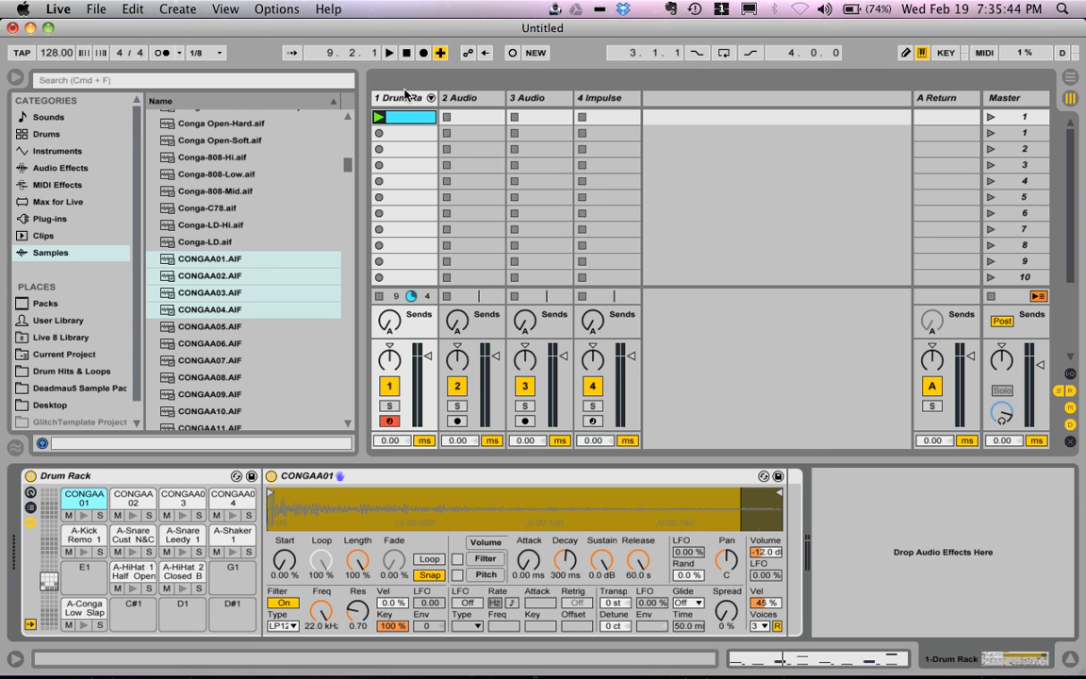
{"action": "left_click", "coordinate": [449, 98]}
{"action": "left_click", "coordinate": [553, 98]}
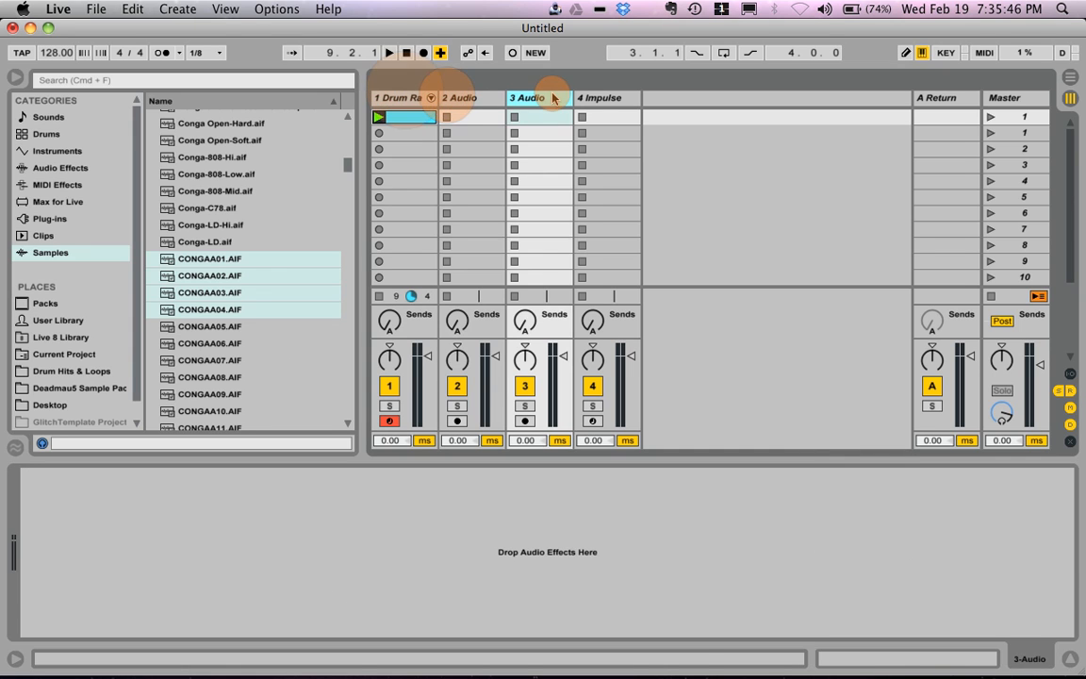
{"action": "left_click", "coordinate": [591, 98]}
{"action": "left_click", "coordinate": [409, 98]}
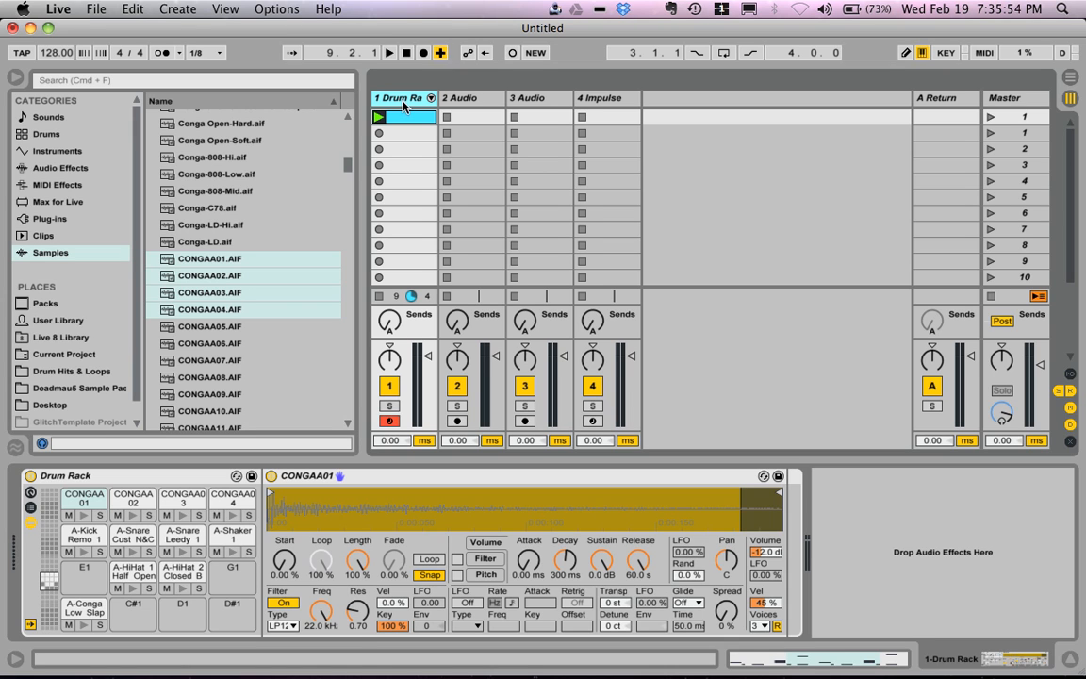
{"action": "left_click", "coordinate": [466, 97]}
{"action": "left_click", "coordinate": [537, 98]}
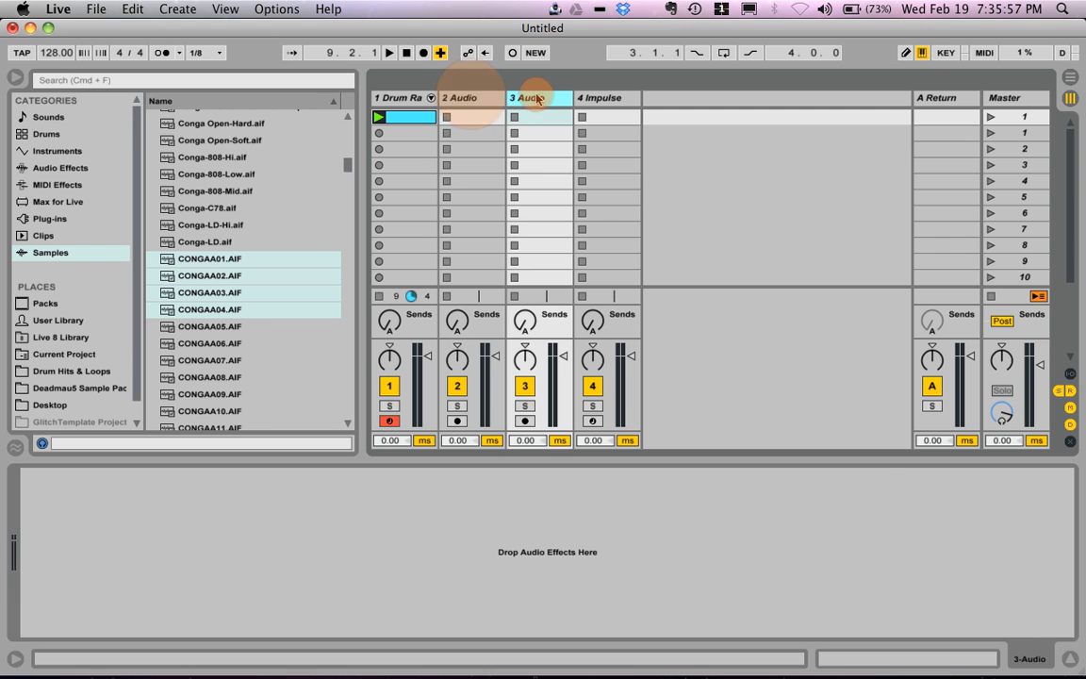
{"action": "left_click", "coordinate": [604, 99]}
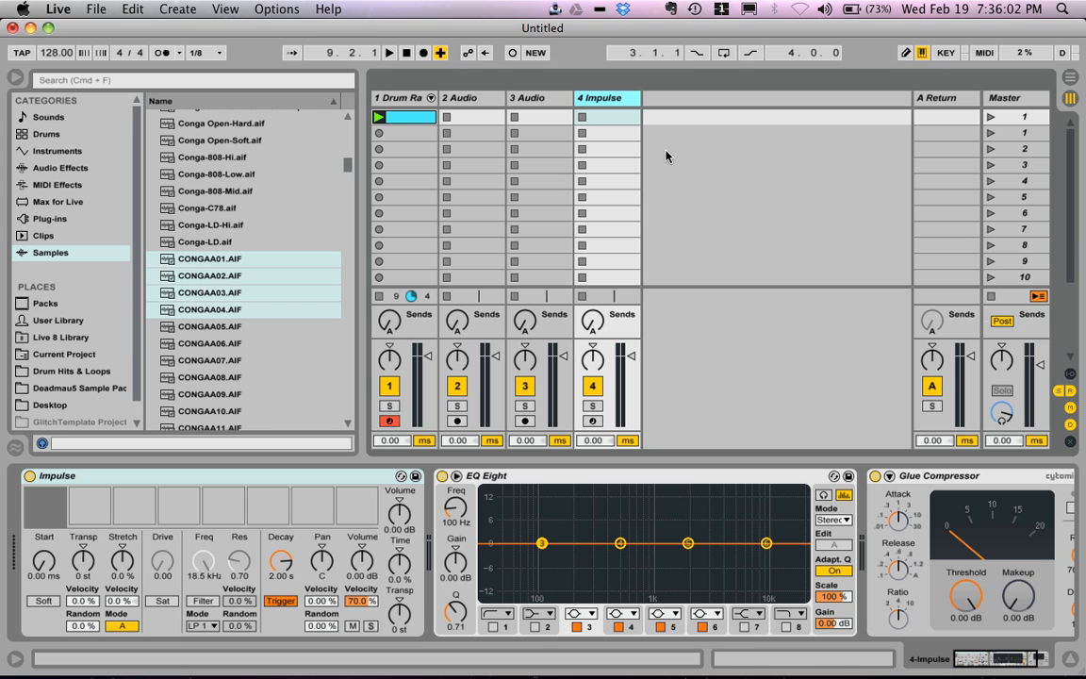
{"action": "left_click", "coordinate": [415, 99]}
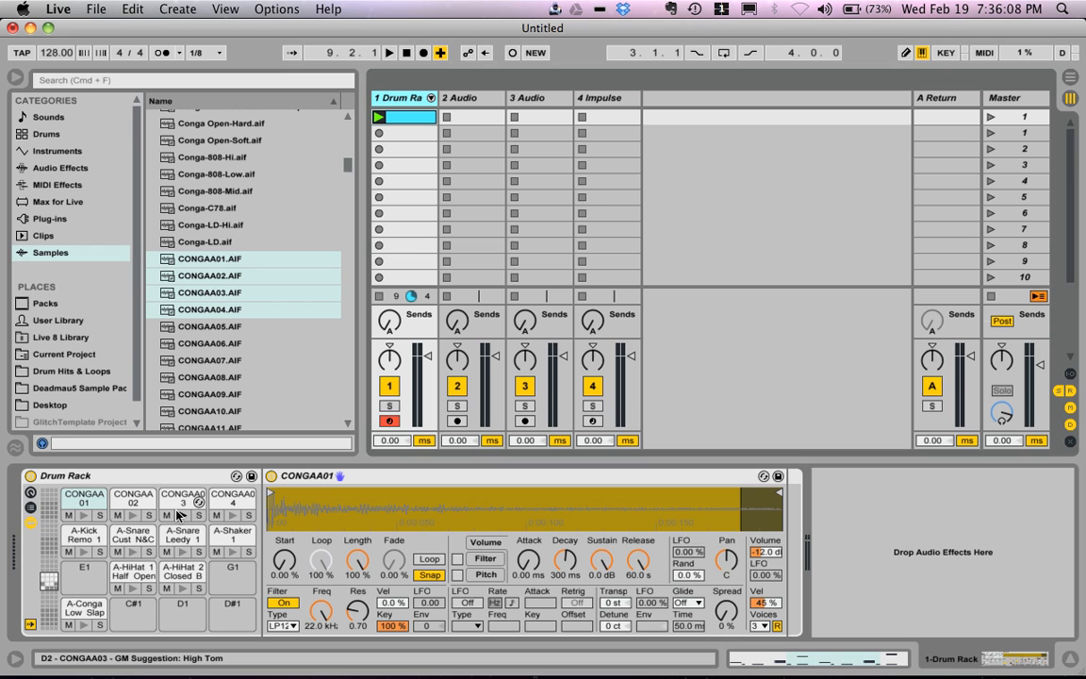
Step: Select and solo the A-Kick Remo 1 pad in the Drum Rack and play the clip
{"action": "left_click", "coordinate": [83, 606]}
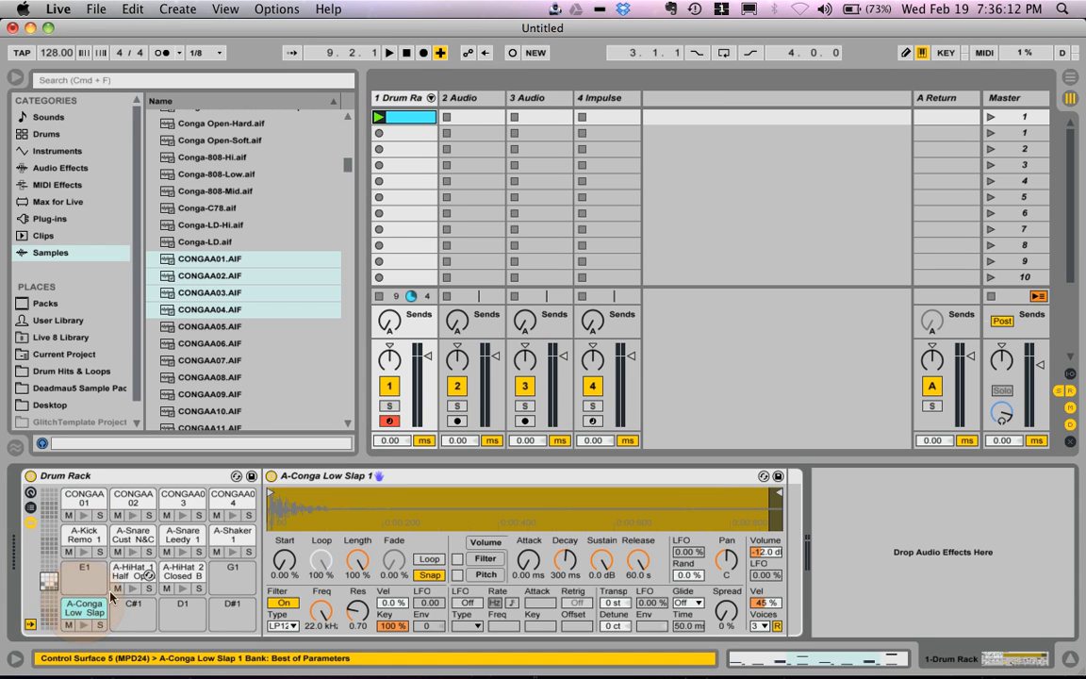
{"action": "left_click", "coordinate": [83, 548]}
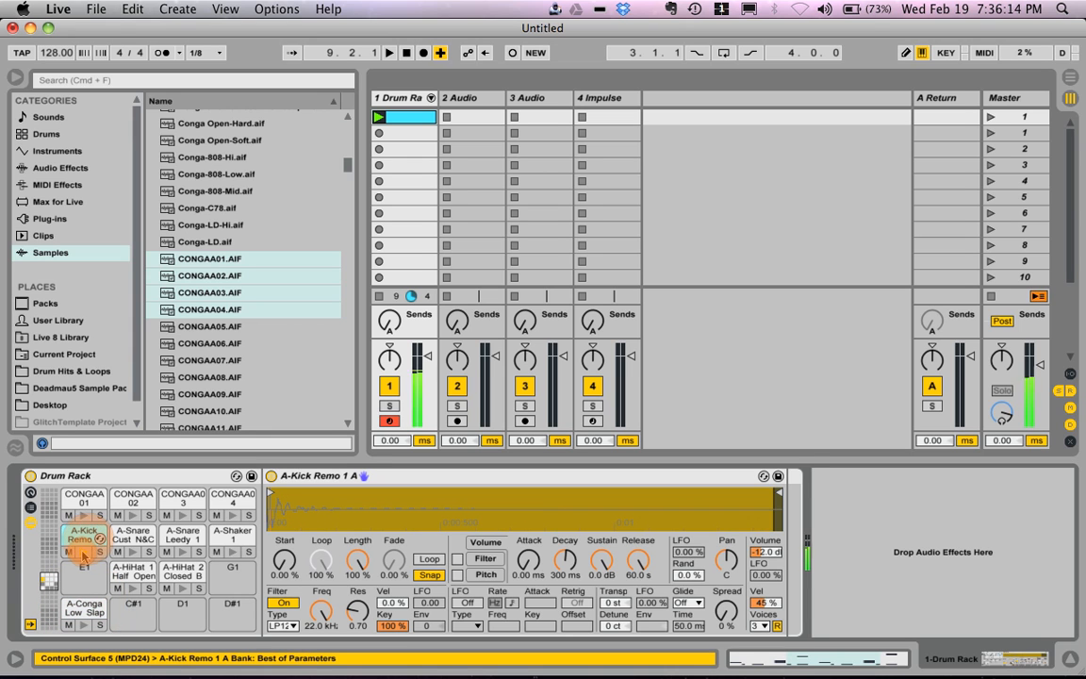
{"action": "key", "text": "space"}
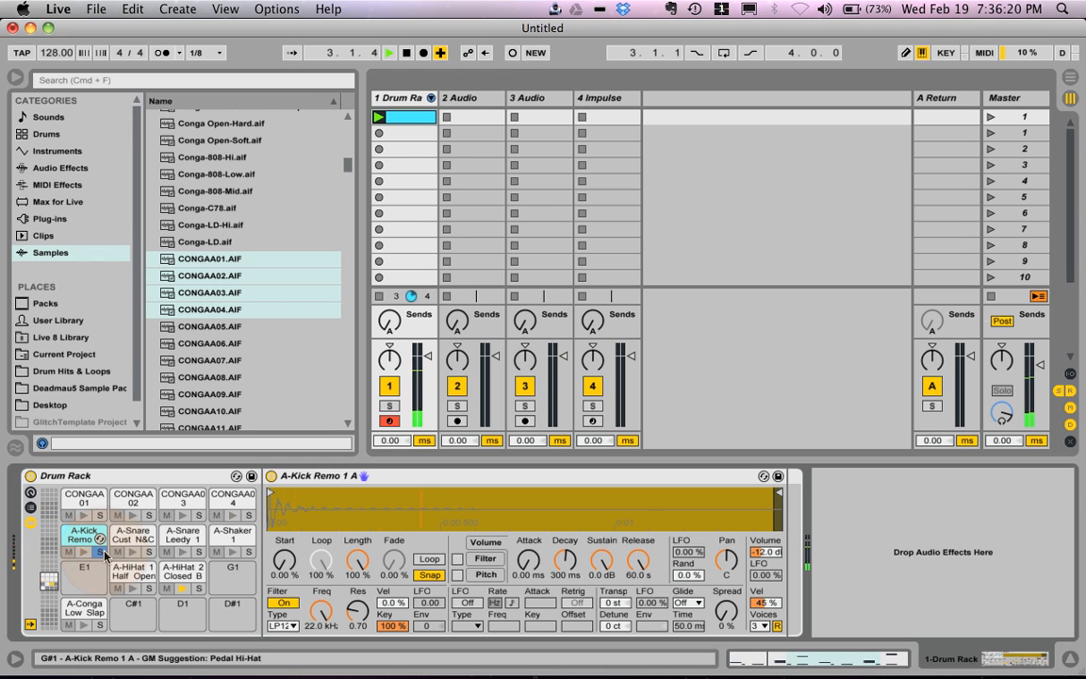
Step: Add a Glue Compressor from the audio effects and move it into the kick pad's own chain inside the Drum Rack
{"action": "left_click", "coordinate": [68, 171]}
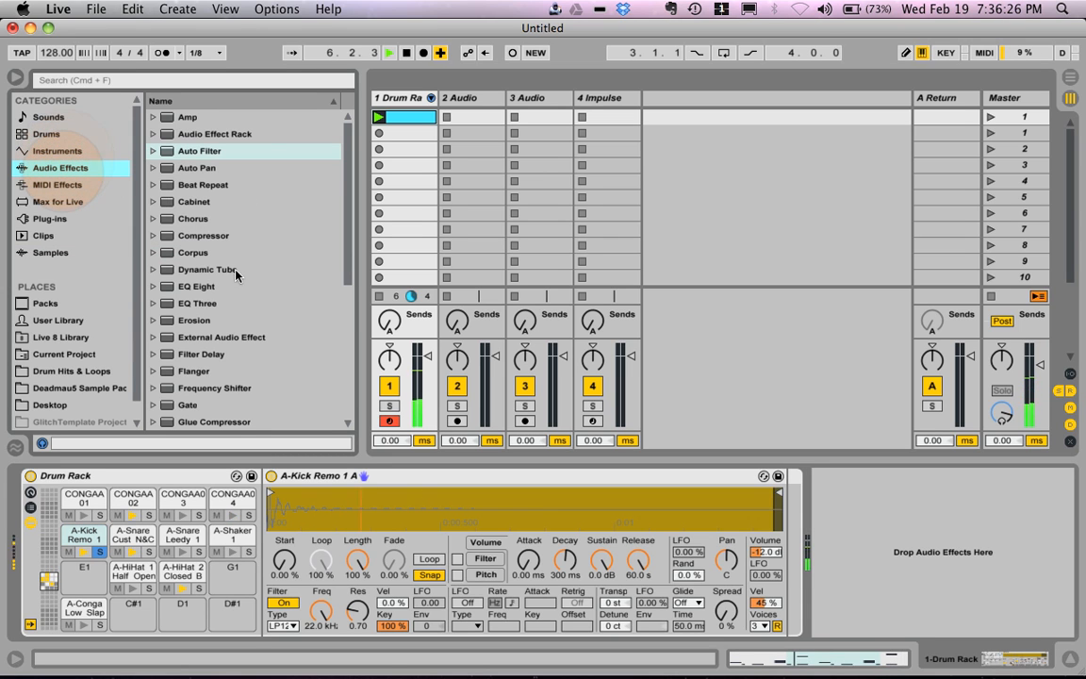
{"action": "scroll", "coordinate": [203, 264], "scroll_direction": "down", "scroll_amount": 4}
{"action": "double_click", "coordinate": [213, 354]}
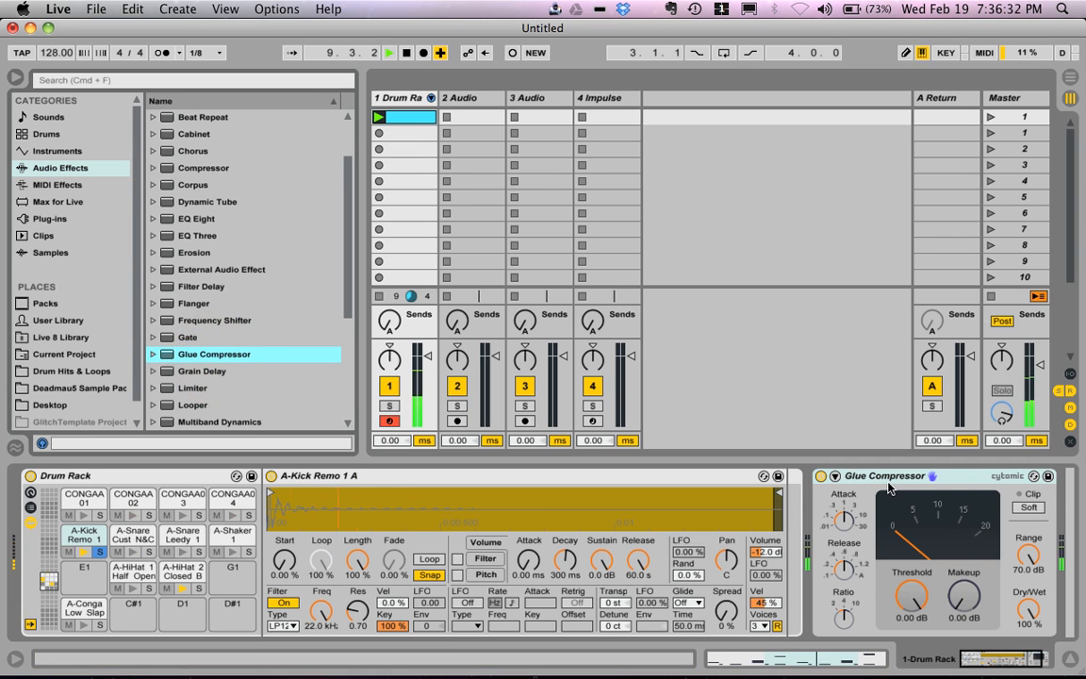
{"action": "left_click", "coordinate": [887, 482]}
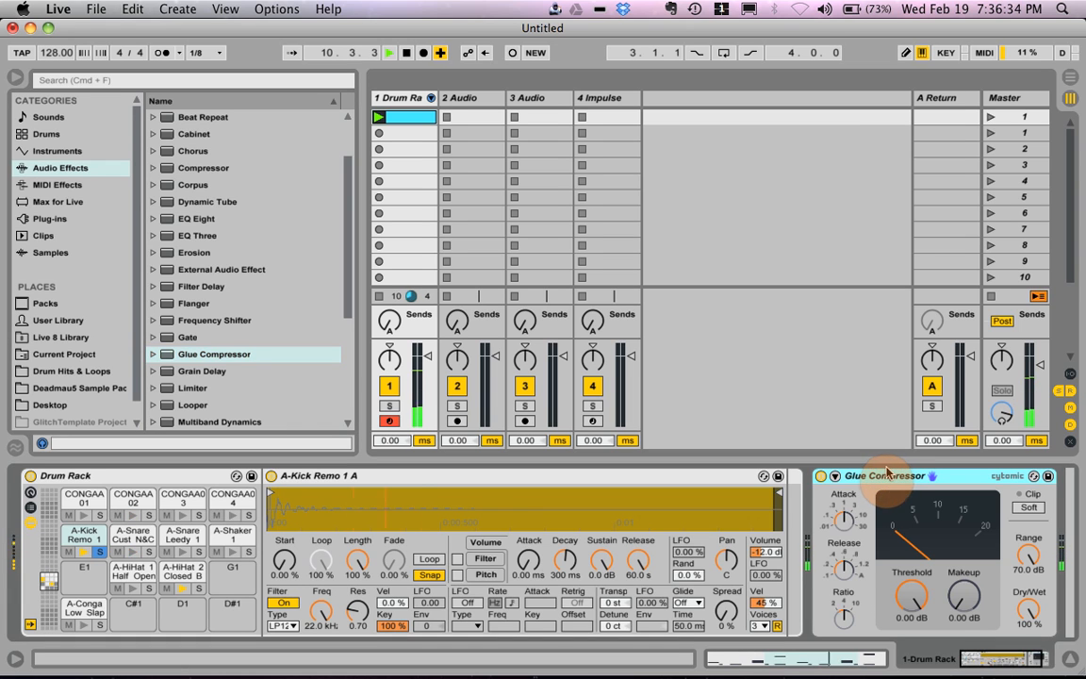
{"action": "left_click_drag", "start_coordinate": [879, 481], "coordinate": [784, 495]}
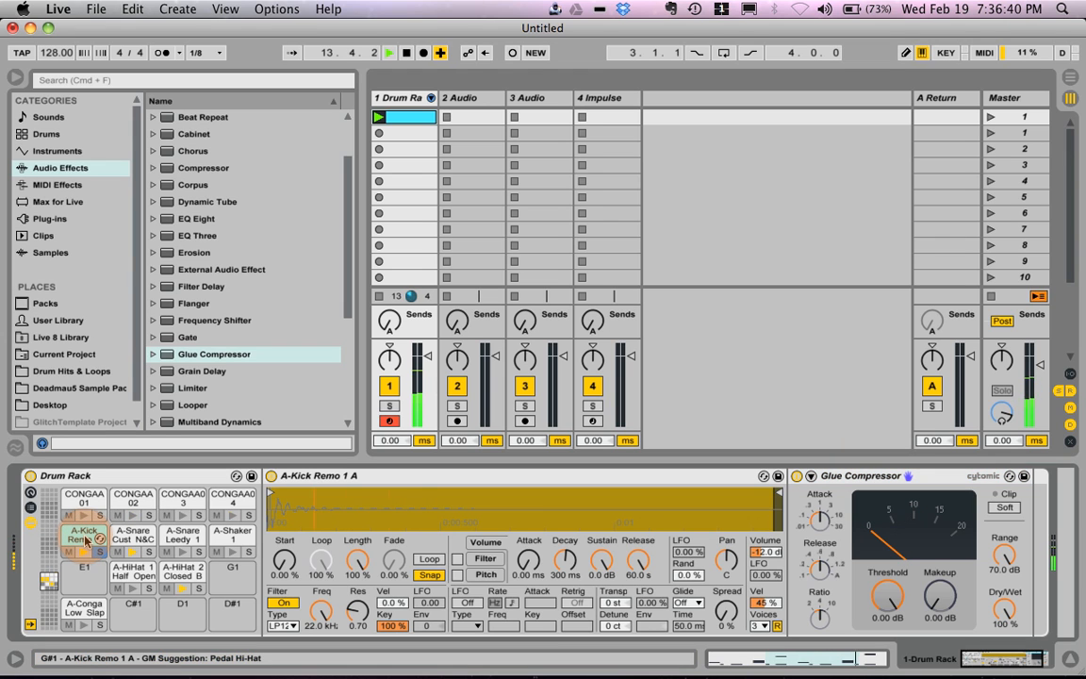
Step: Set the Glue Compressor's threshold to -13.3 dB and the kick sample's volume to 2.81 dB, and stop playback
{"action": "left_click", "coordinate": [882, 594]}
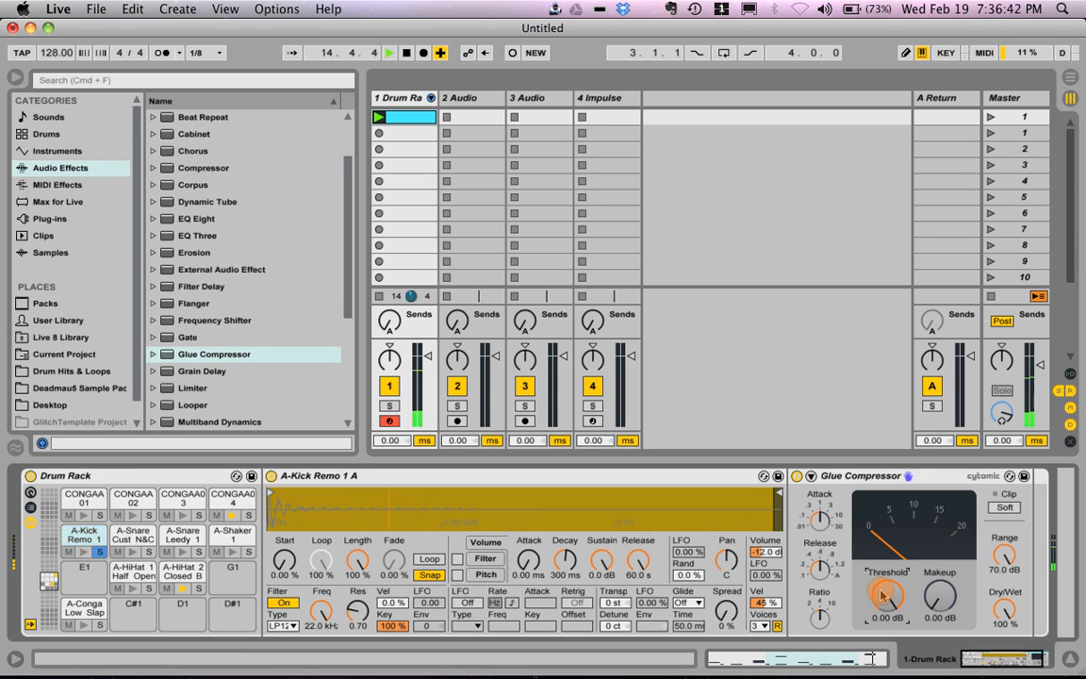
{"action": "left_click_drag", "start_coordinate": [883, 595], "coordinate": [883, 594]}
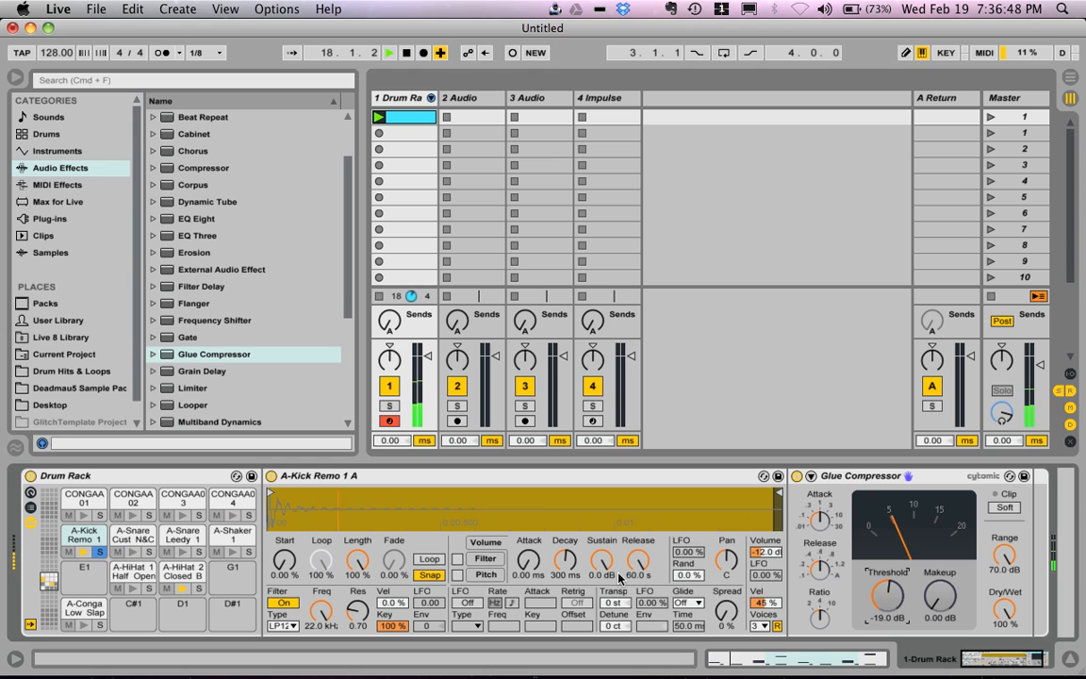
{"action": "left_click_drag", "start_coordinate": [764, 555], "coordinate": [763, 556]}
{"action": "left_click_drag", "start_coordinate": [886, 596], "coordinate": [886, 592]}
{"action": "key", "text": "space"}
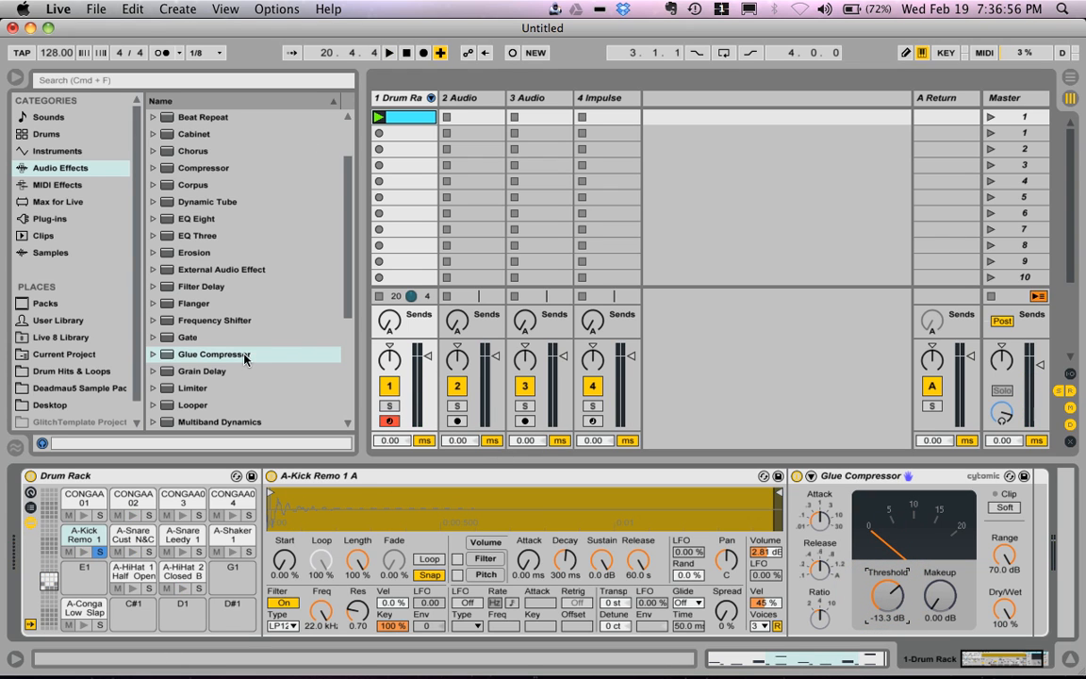
Step: Play the clip, turn off the kick pad's solo and select the empty E1 pad
{"action": "left_click", "coordinate": [238, 236]}
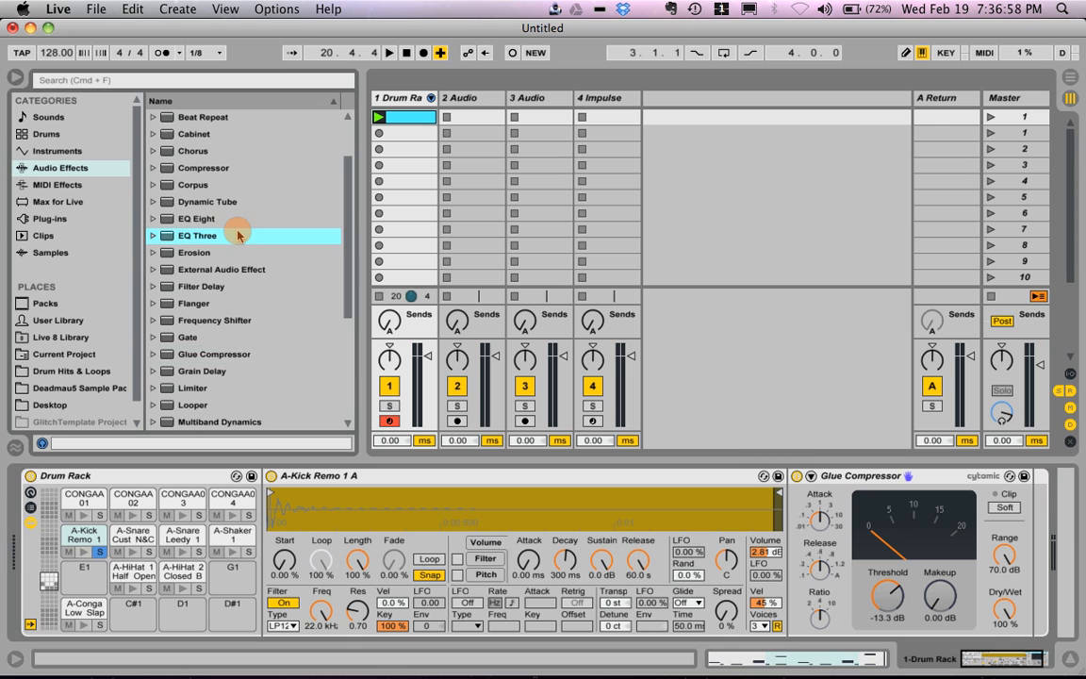
{"action": "key", "text": "space"}
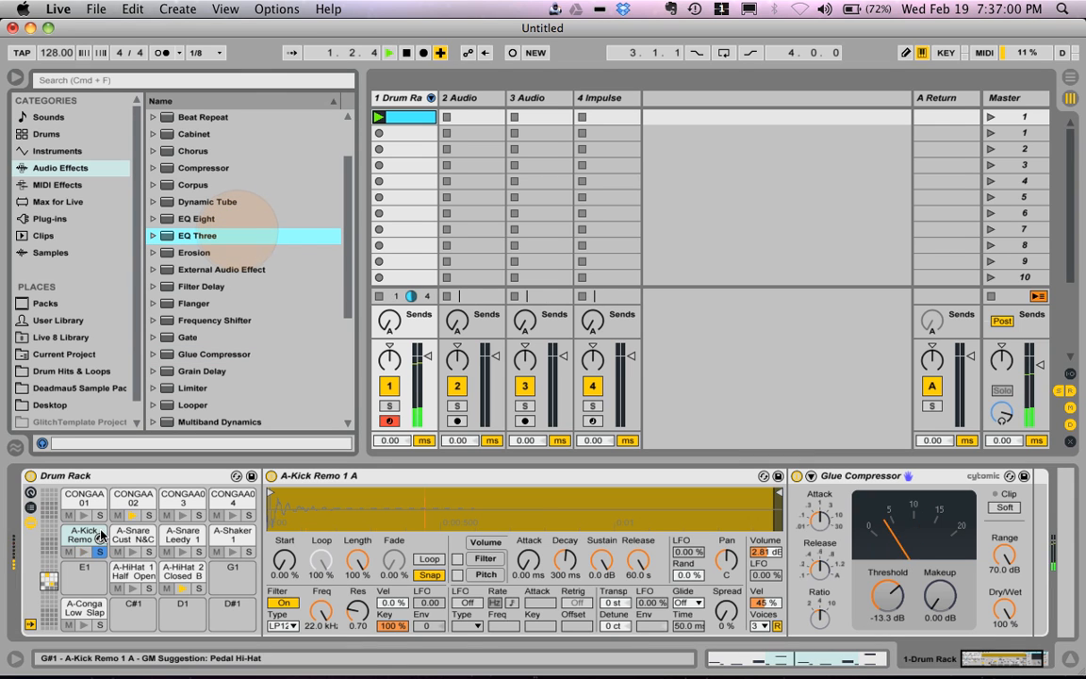
{"action": "left_click", "coordinate": [99, 569]}
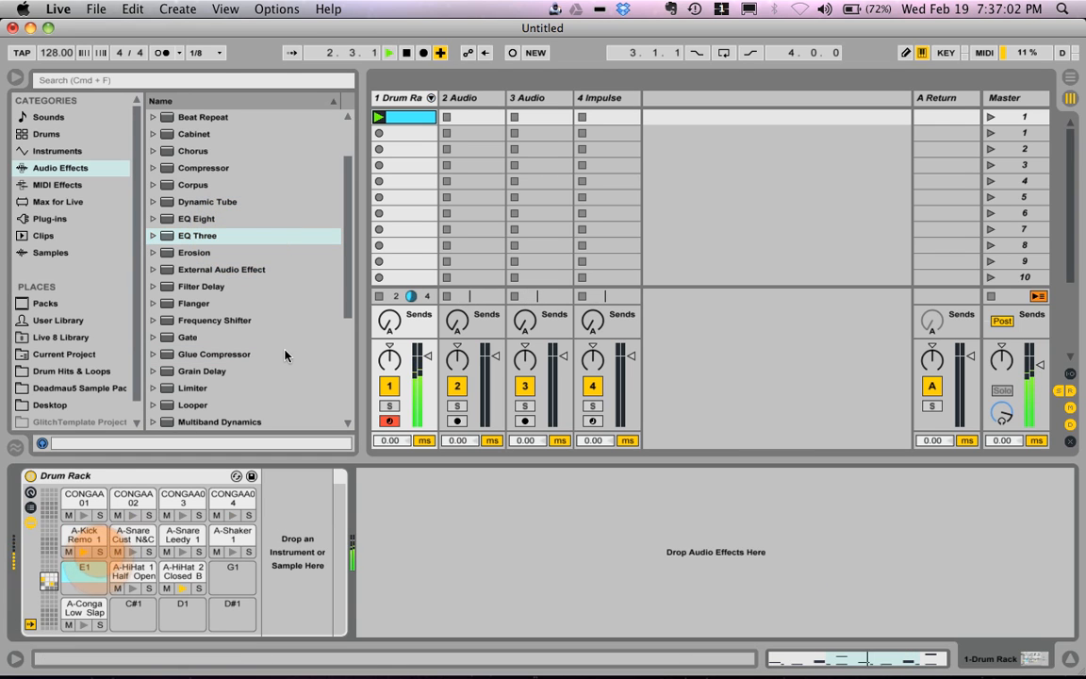
Step: Add a Ping Pong Delay to the A-Conga Low Slap 1 pad, play the clip, and move the delay to the CONGAA02 pad
{"action": "scroll", "coordinate": [283, 347], "scroll_direction": "up", "scroll_amount": 4}
{"action": "scroll", "coordinate": [285, 343], "scroll_direction": "down", "scroll_amount": 12}
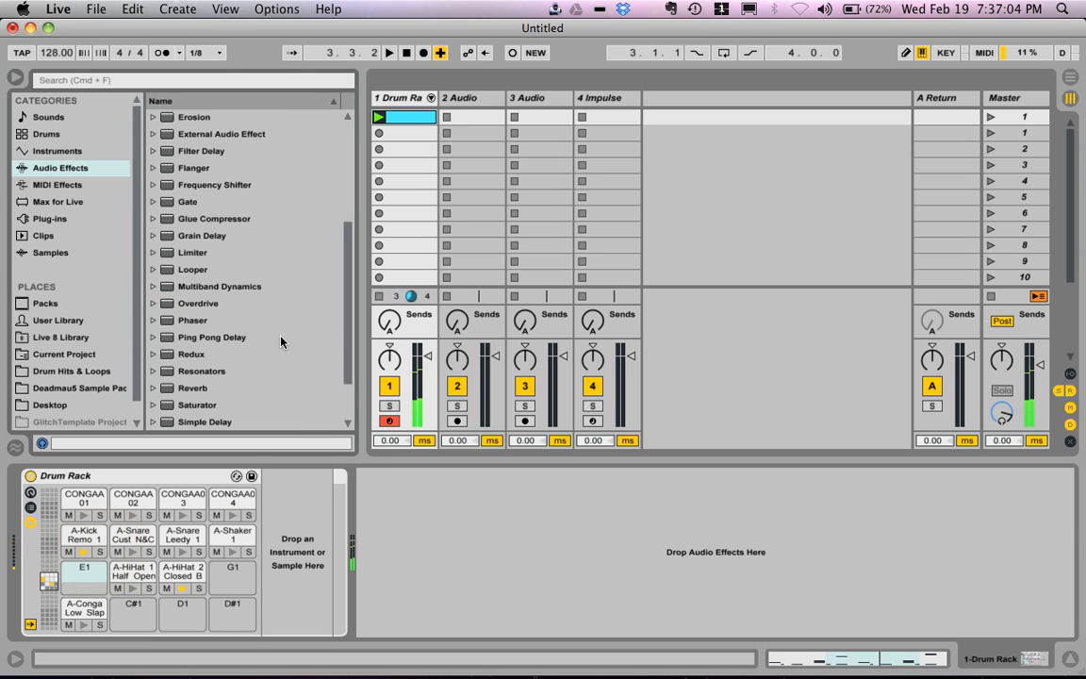
{"action": "left_click", "coordinate": [220, 338]}
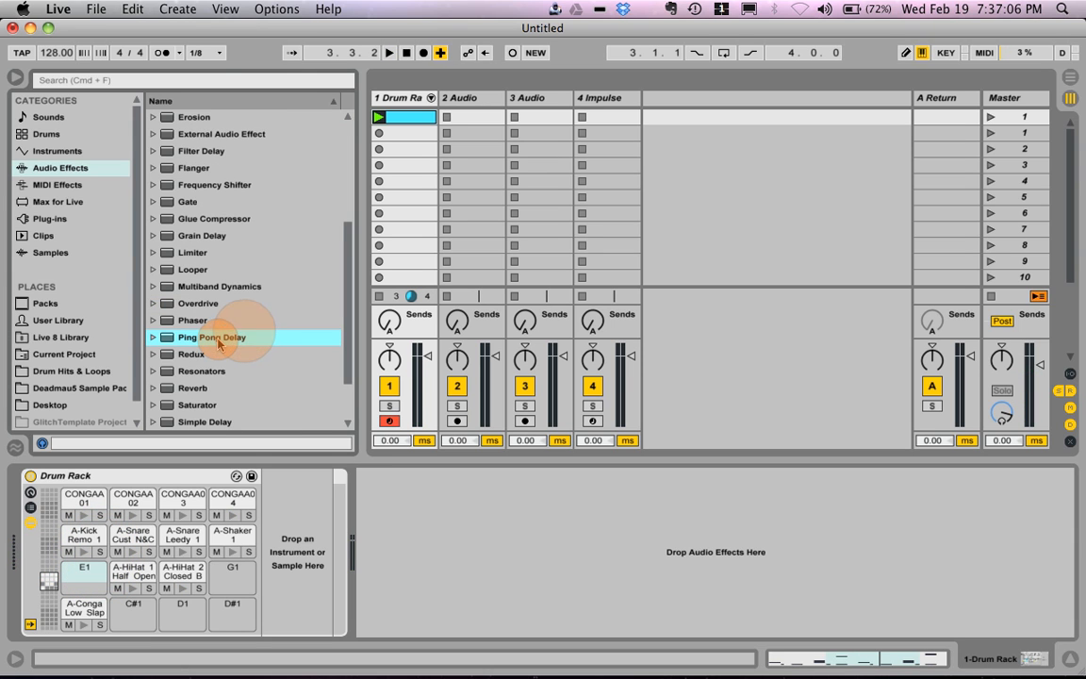
{"action": "left_click_drag", "start_coordinate": [173, 447], "coordinate": [89, 613]}
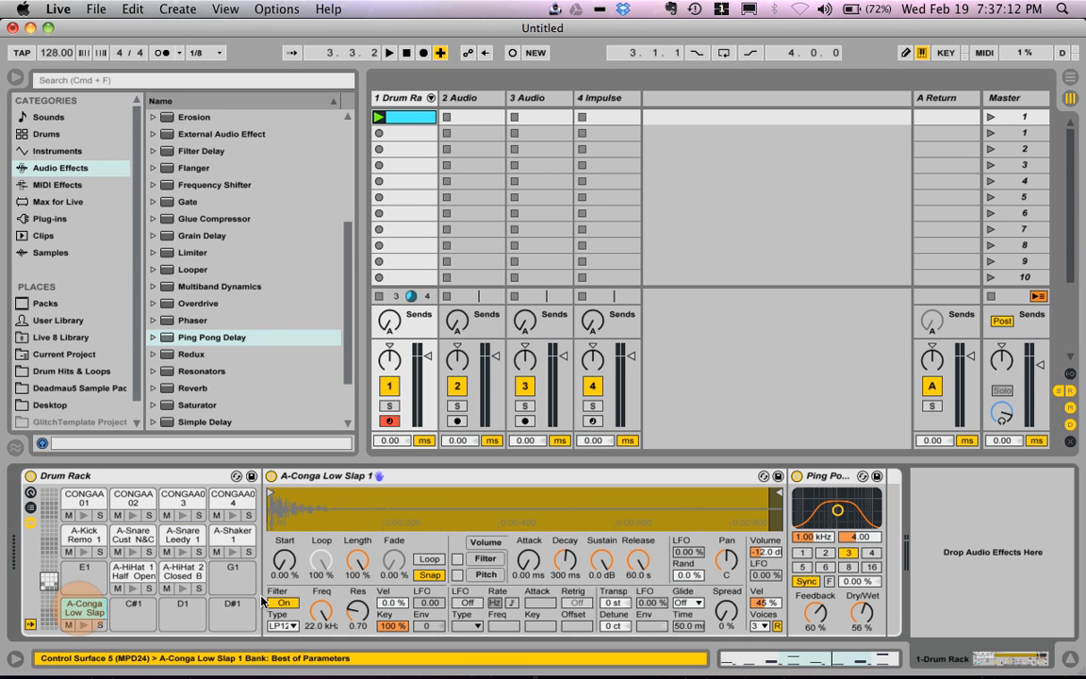
{"action": "key", "text": "space"}
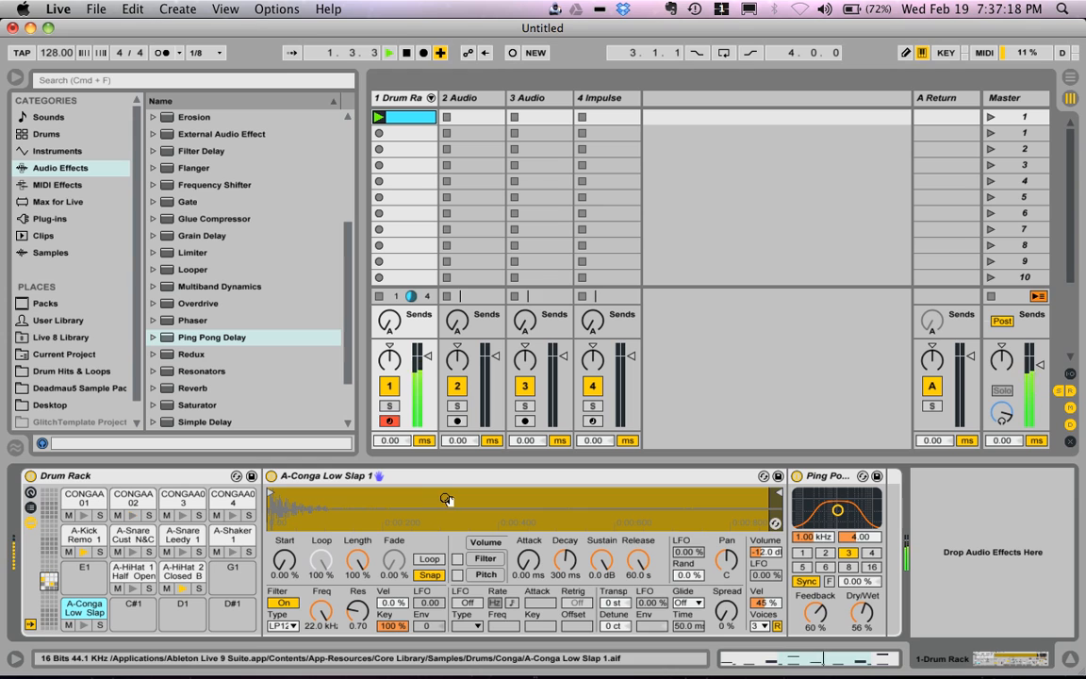
{"action": "left_click", "coordinate": [845, 478]}
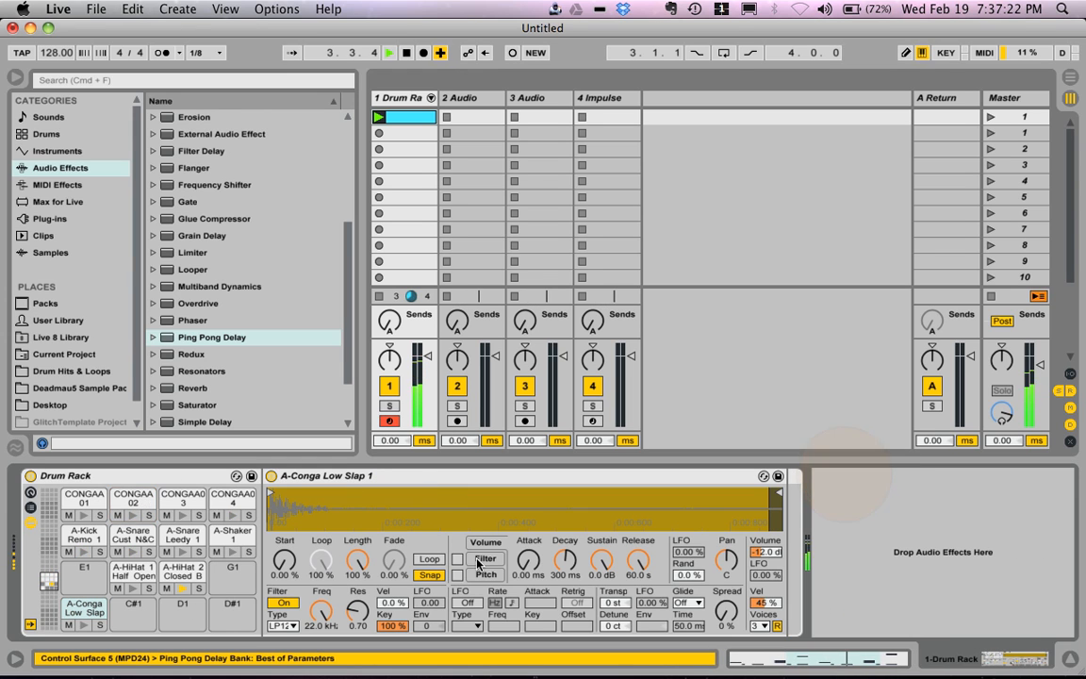
{"action": "left_click", "coordinate": [141, 503]}
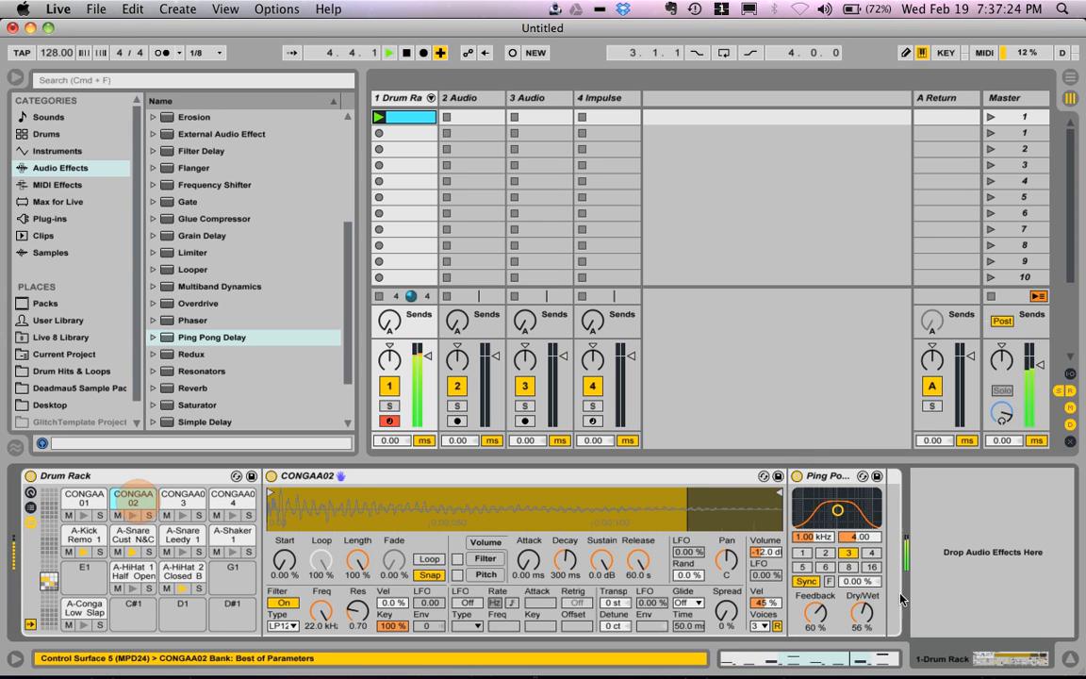
Step: Set the Ping Pong Delay's filter to 635 Hz with a width of 2.05, feedback to 46% and delay time offset to 2.00%
{"action": "mouse_move", "coordinate": [838, 510]}
{"action": "left_mouse_down"}
{"action": "mouse_move", "coordinate": [854, 519]}
{"action": "mouse_move", "coordinate": [845, 519]}
{"action": "left_mouse_up"}
{"action": "left_click_drag", "start_coordinate": [818, 612], "coordinate": [820, 616]}
{"action": "left_click_drag", "start_coordinate": [843, 521], "coordinate": [832, 517]}
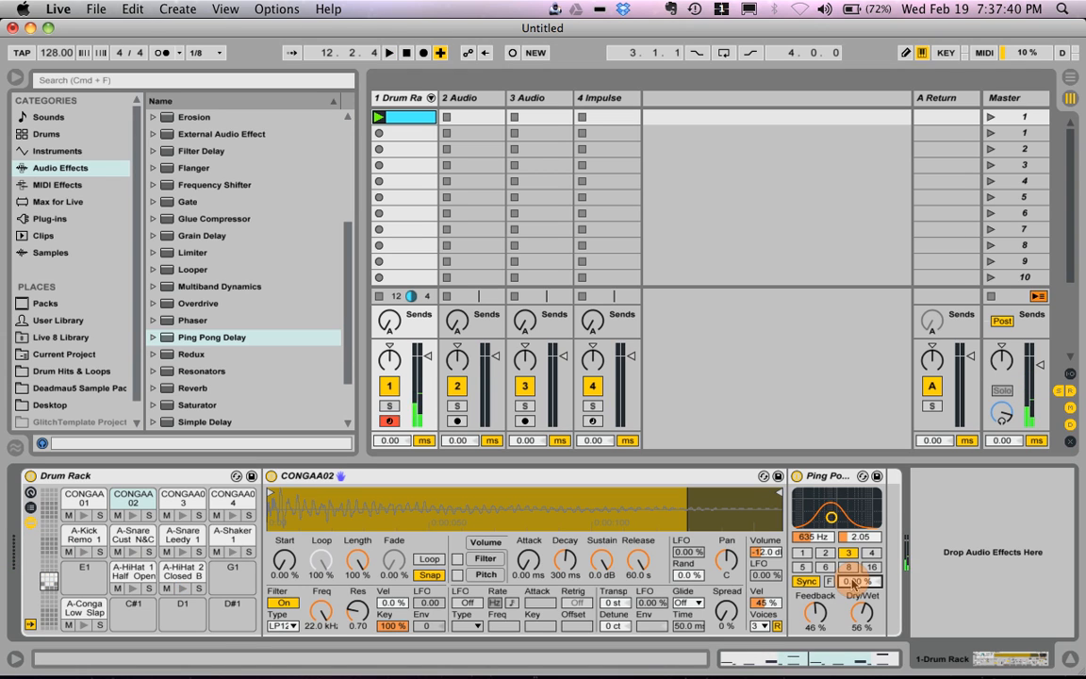
{"action": "left_click_drag", "start_coordinate": [853, 586], "coordinate": [853, 585]}
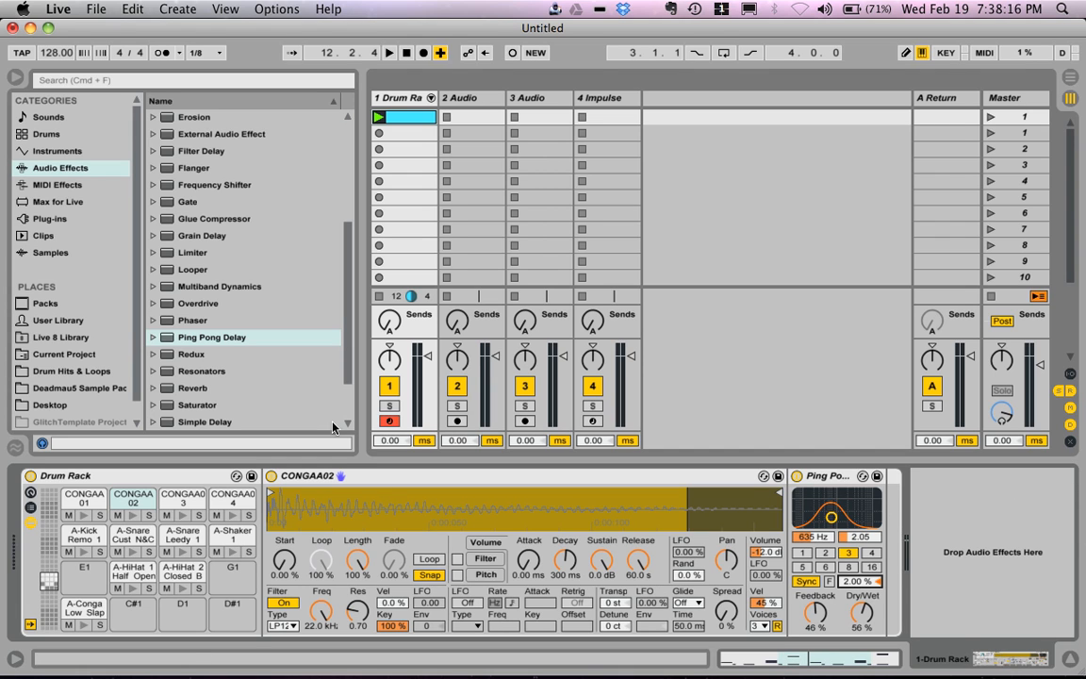
Step: Load Miike Snow Remix Kit.adg from the Drum Rack presets' Others folder onto a new MIDI track
{"action": "left_click", "coordinate": [83, 184]}
{"action": "left_click", "coordinate": [83, 168]}
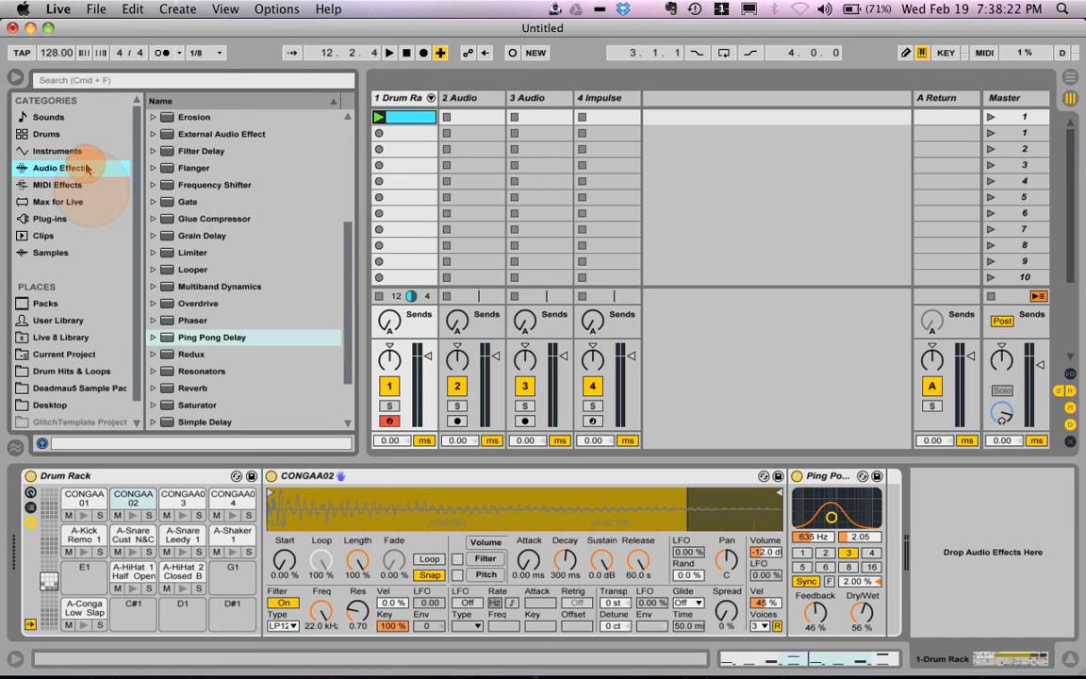
{"action": "left_click", "coordinate": [68, 151]}
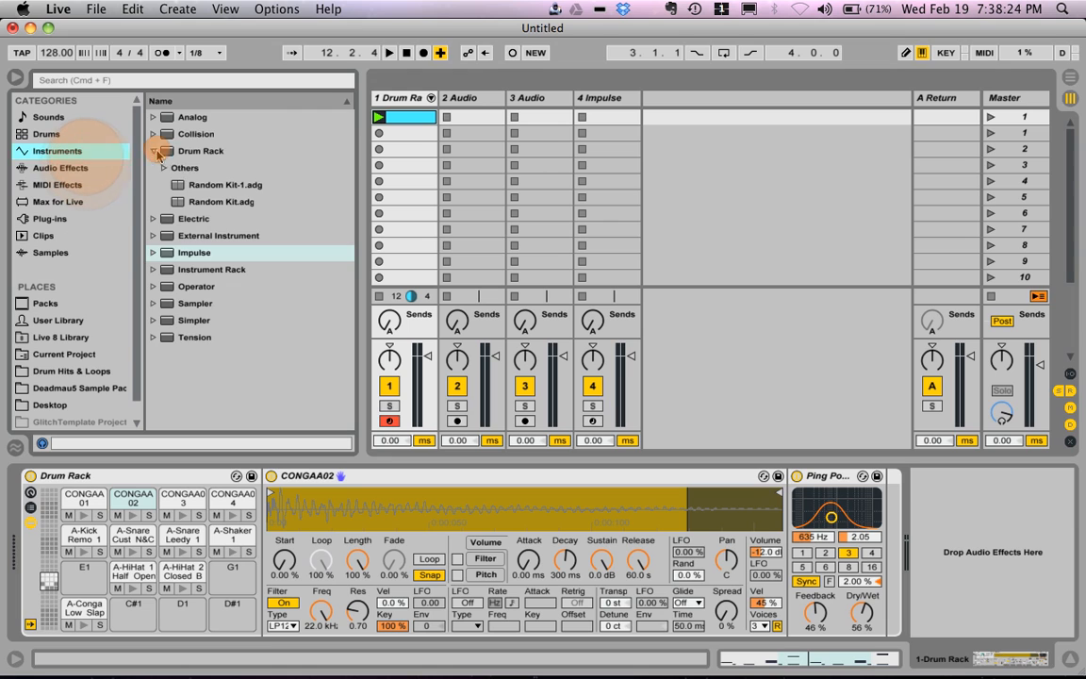
{"action": "left_click", "coordinate": [153, 150]}
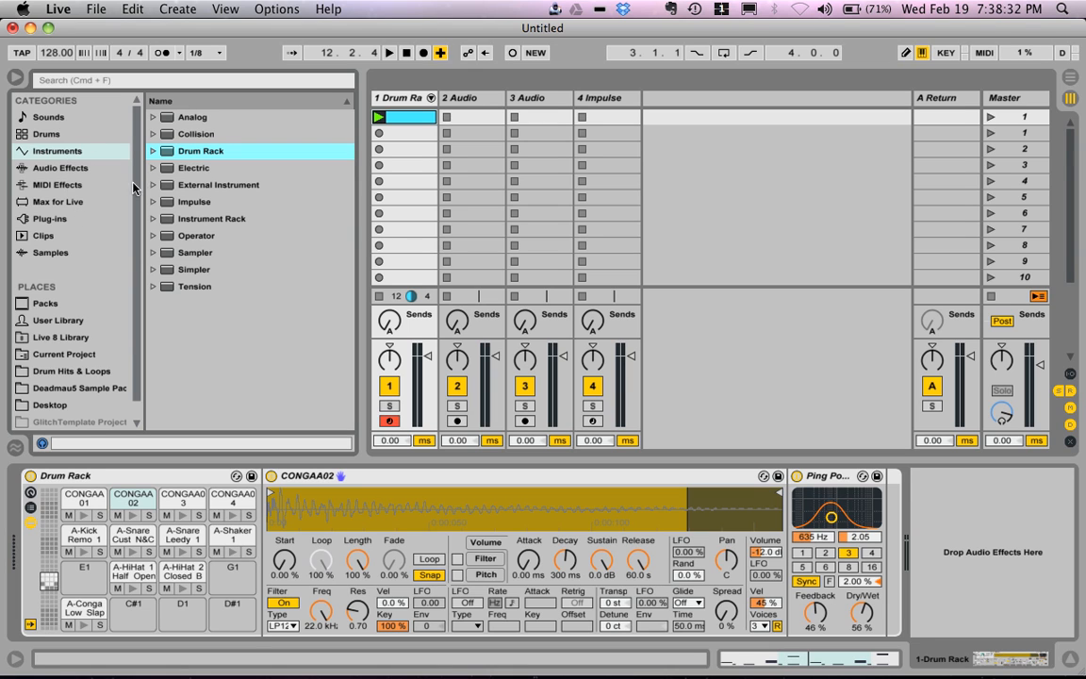
{"action": "left_click", "coordinate": [153, 151]}
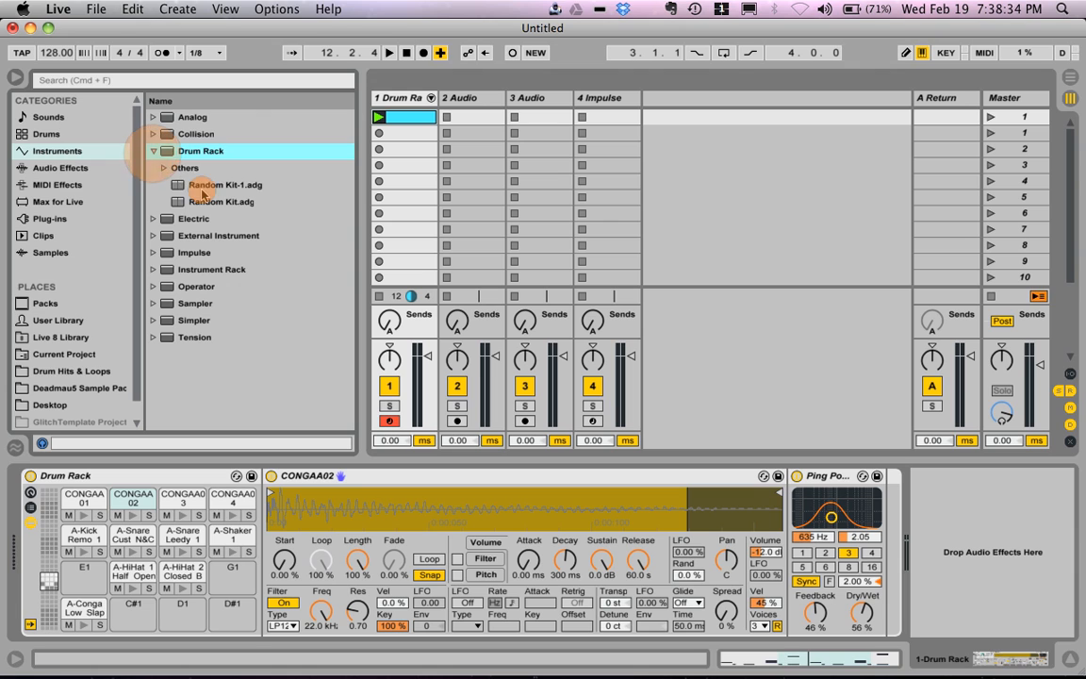
{"action": "left_click", "coordinate": [201, 186]}
{"action": "left_click", "coordinate": [165, 168]}
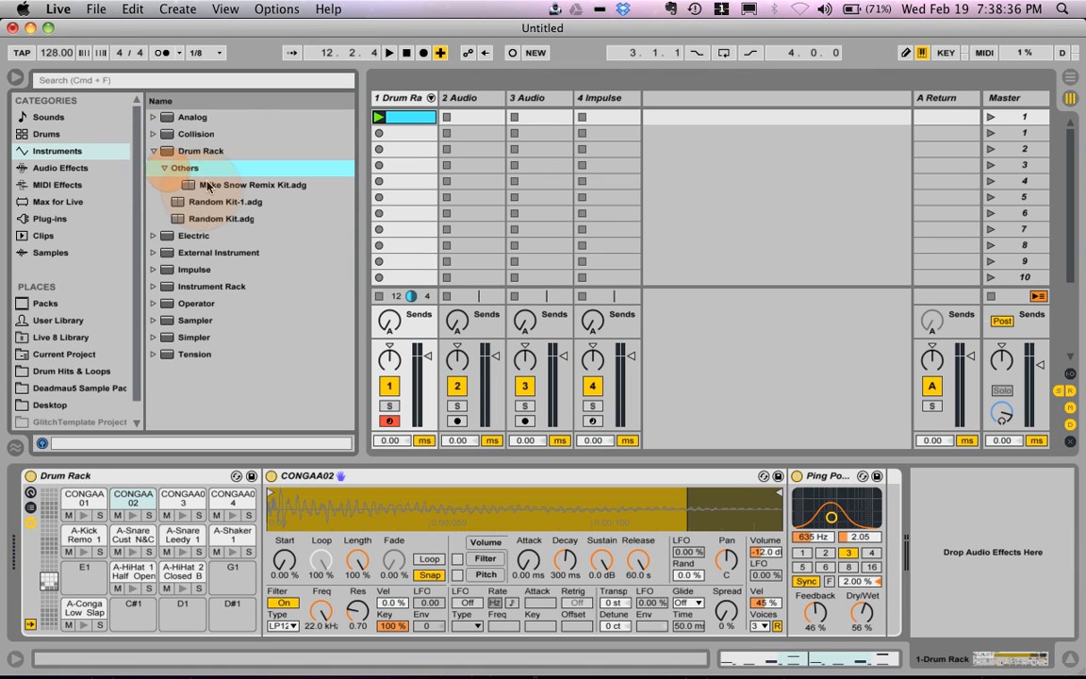
{"action": "left_click", "coordinate": [210, 187]}
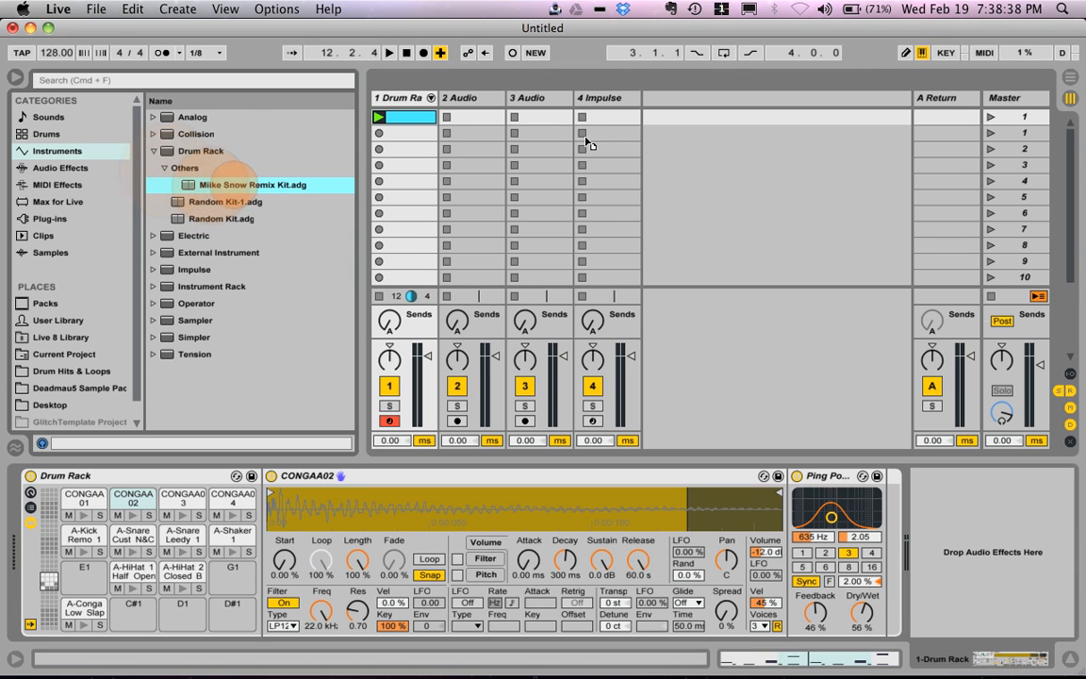
{"action": "left_click_drag", "start_coordinate": [594, 140], "coordinate": [679, 106]}
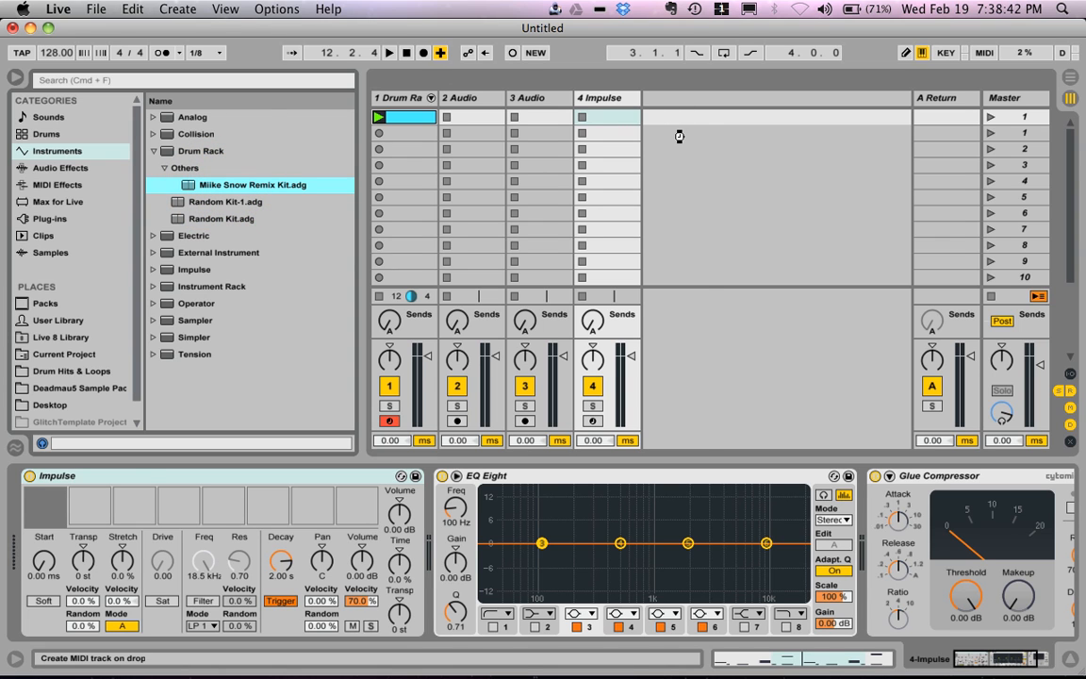
{"action": "left_click_drag", "start_coordinate": [679, 137], "coordinate": [679, 140]}
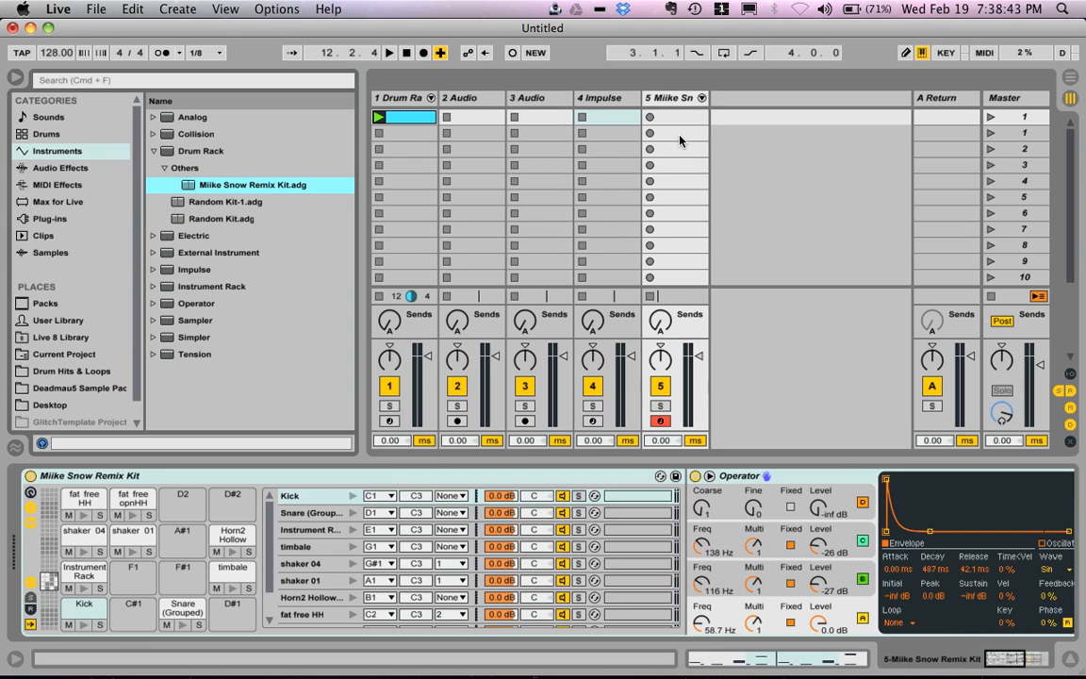
Step: Hide the kit's chain routing settings, audition the Kick, Snare (Grouped) and Instrument Rack pads, and show the Instrument Rack pad's devices
{"action": "left_click", "coordinate": [30, 584]}
{"action": "left_click", "coordinate": [83, 625]}
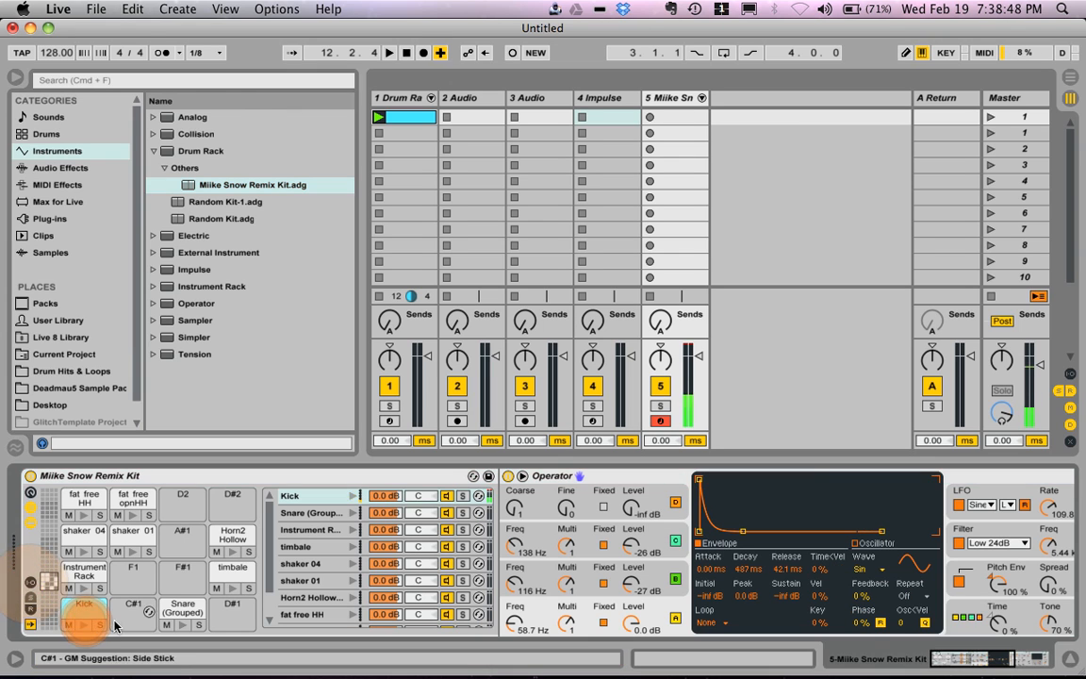
{"action": "left_click", "coordinate": [183, 625]}
{"action": "left_click", "coordinate": [84, 587]}
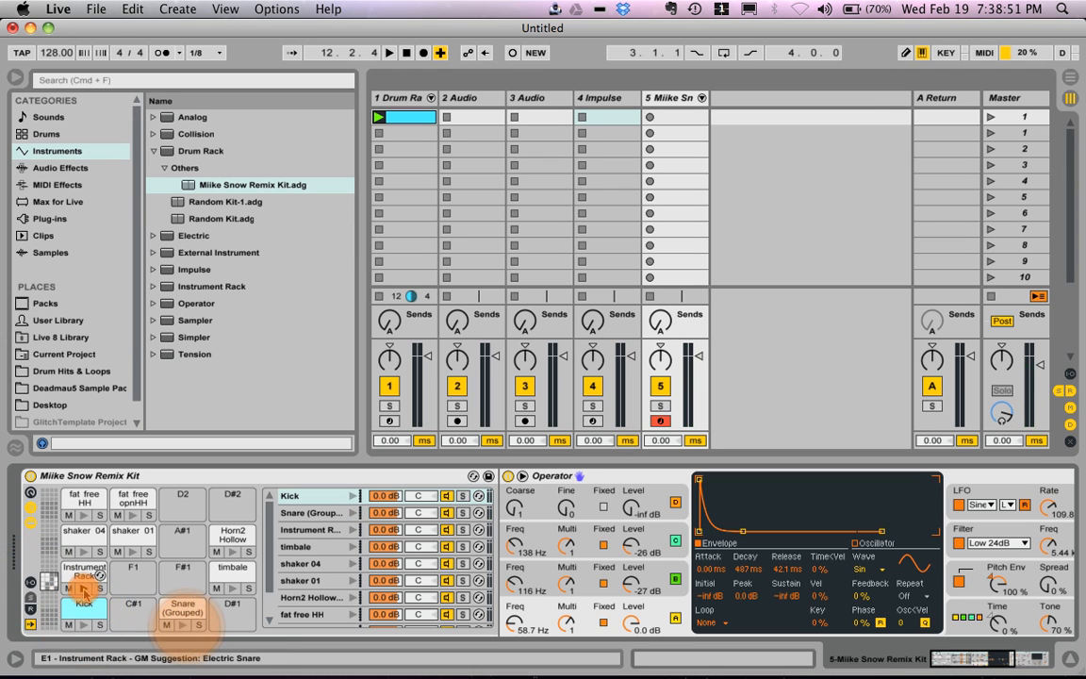
{"action": "left_click", "coordinate": [83, 586]}
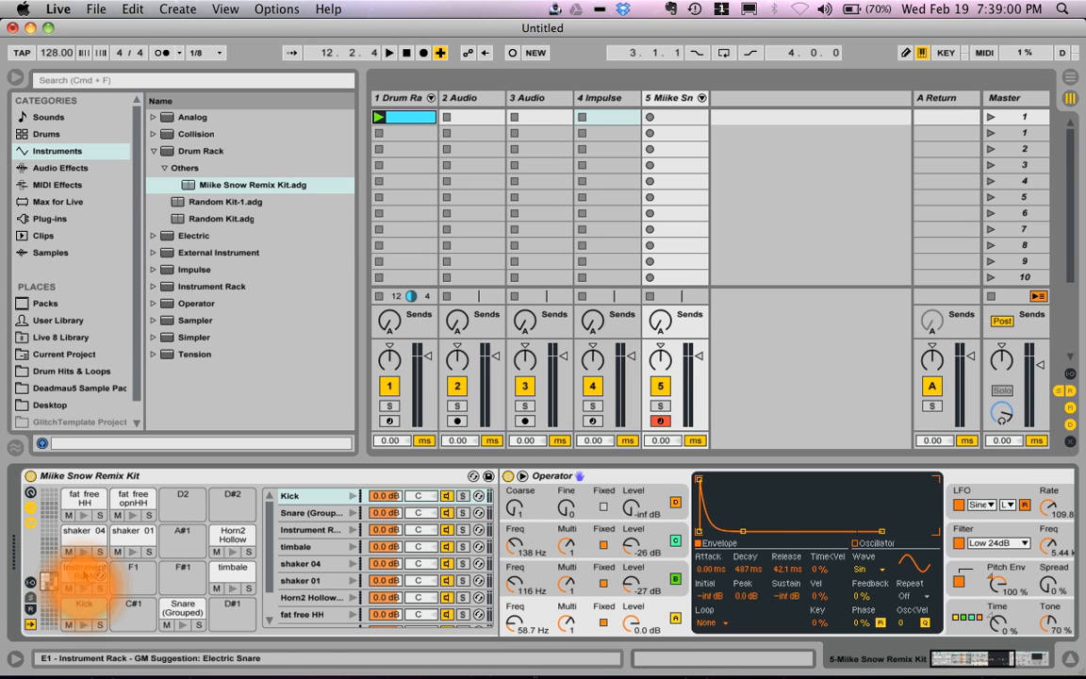
{"action": "left_click", "coordinate": [84, 573]}
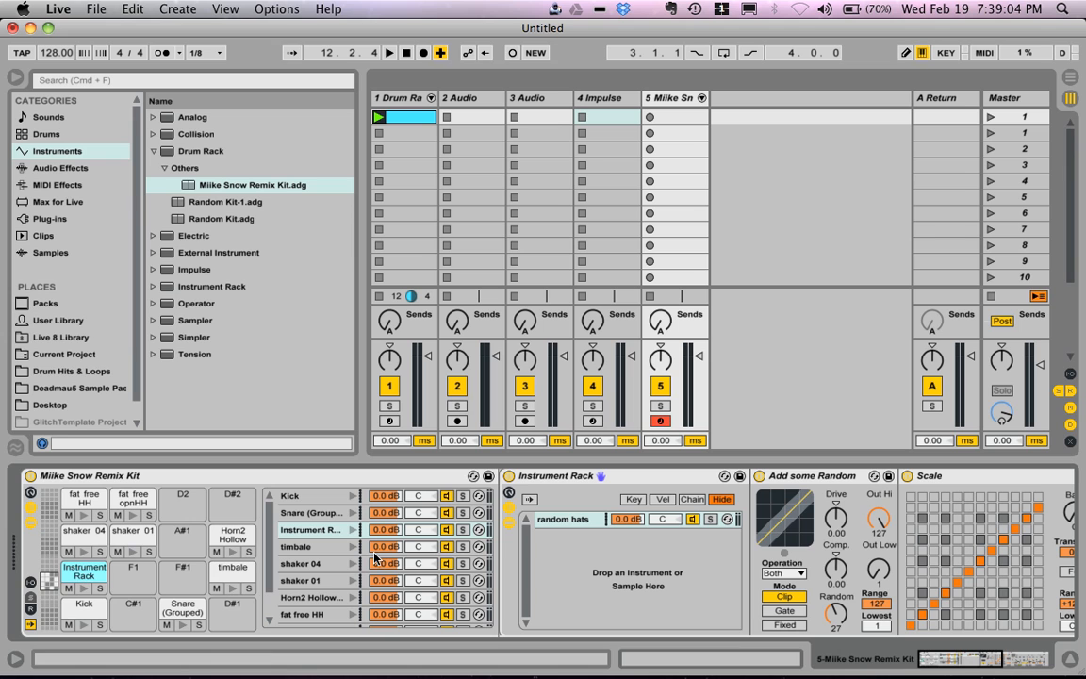
Step: Create a clip in the Miike Snow track's first slot, place Kick notes on all four beats, and play it
{"action": "double_click", "coordinate": [672, 117]}
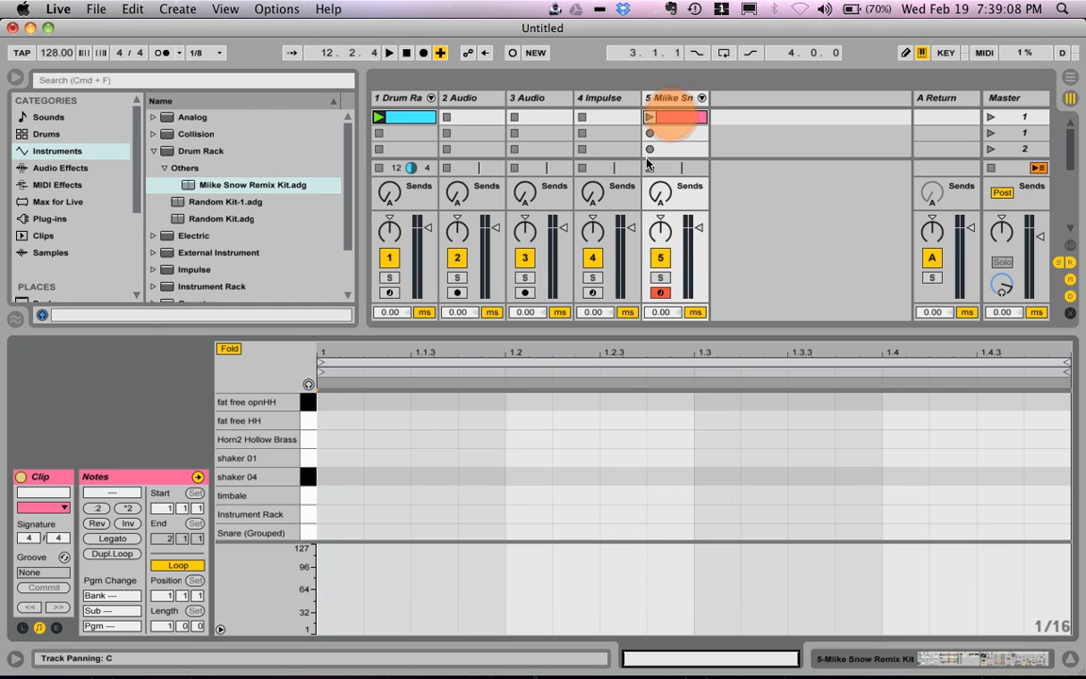
{"action": "left_click", "coordinate": [380, 168]}
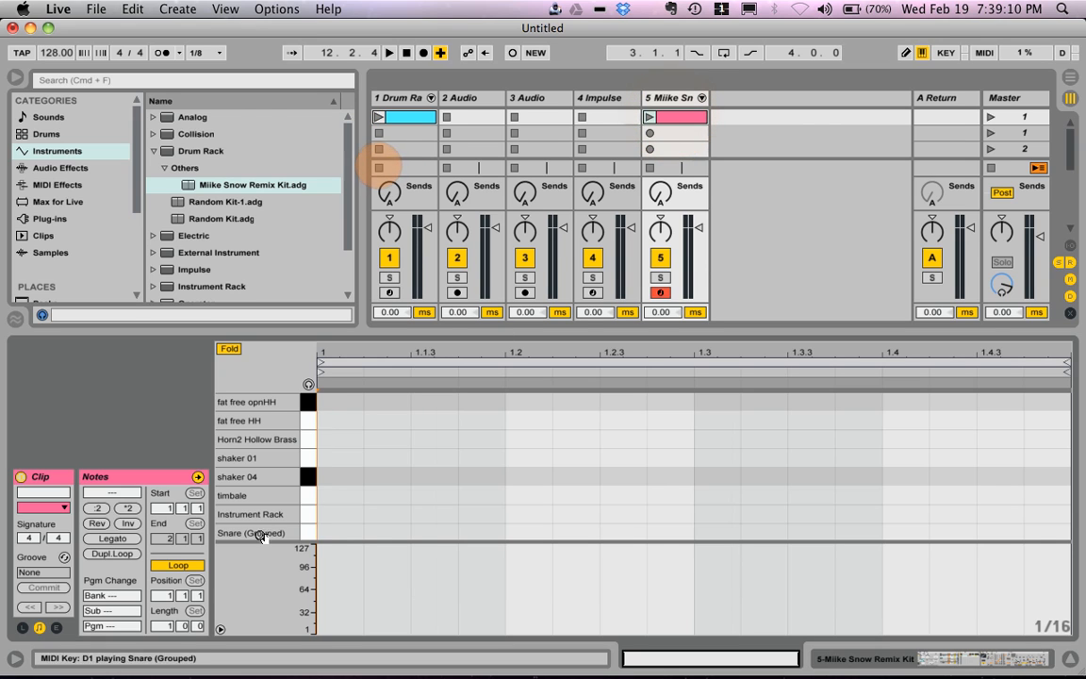
{"action": "scroll", "coordinate": [346, 514], "scroll_direction": "down", "scroll_amount": 1}
{"action": "double_click", "coordinate": [340, 528]}
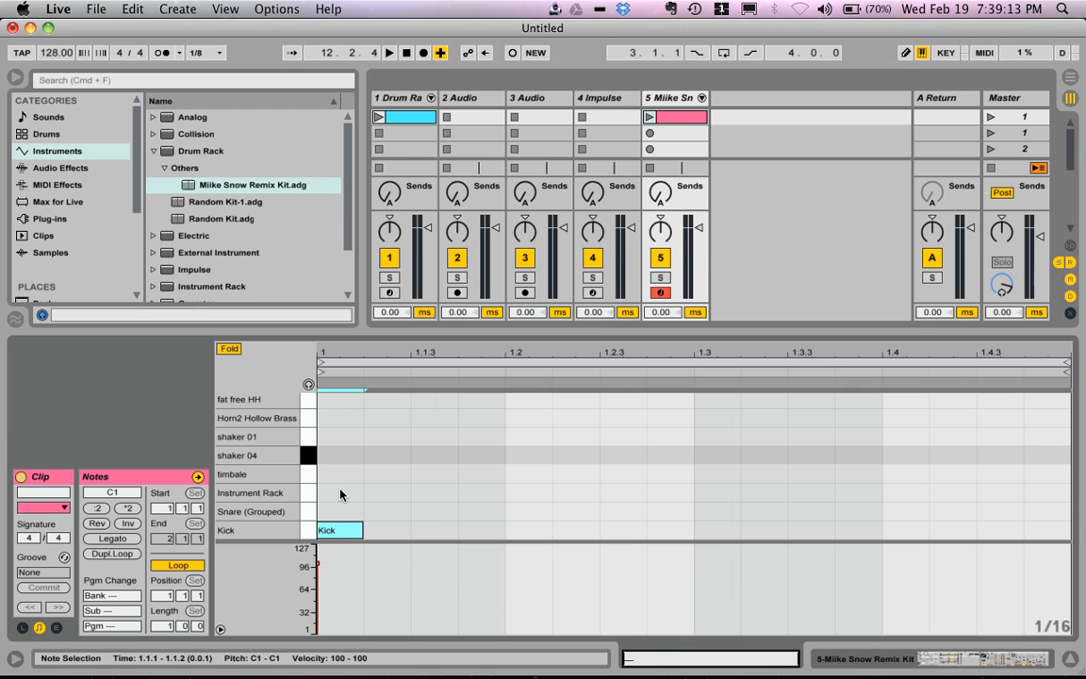
{"action": "double_click", "coordinate": [540, 531]}
{"action": "double_click", "coordinate": [716, 532]}
{"action": "left_click", "coordinate": [902, 533]}
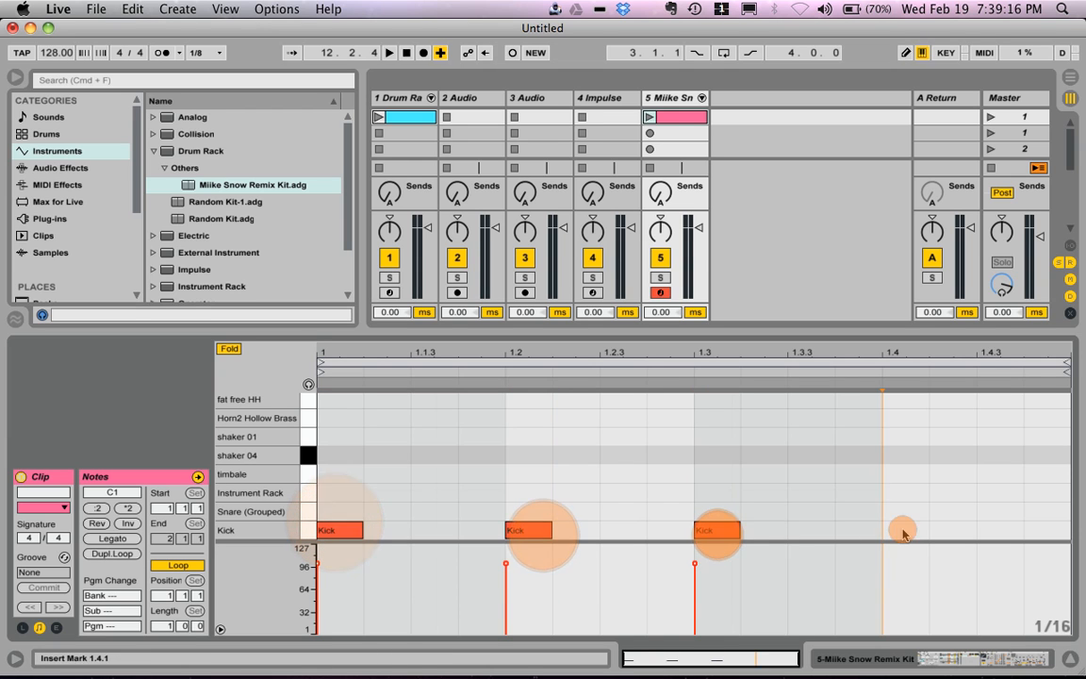
{"action": "double_click", "coordinate": [903, 533]}
{"action": "left_click", "coordinate": [649, 117]}
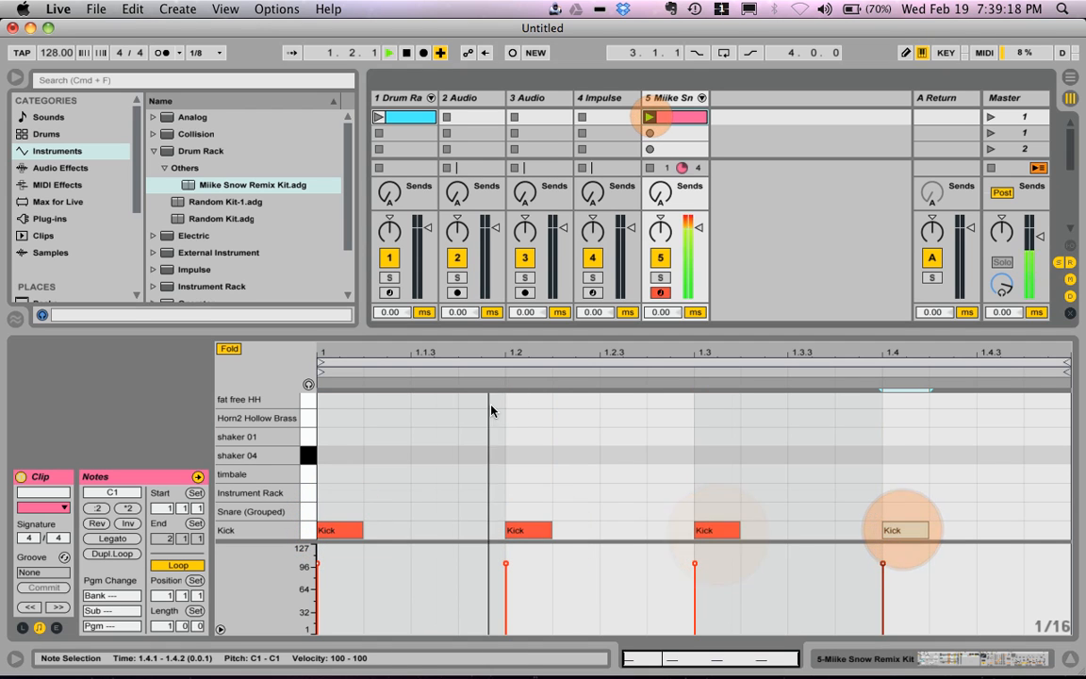
Step: Add an Instrument Rack note at the start of the bar and turn off the Instrument Rack device on its pad
{"action": "double_click", "coordinate": [337, 492]}
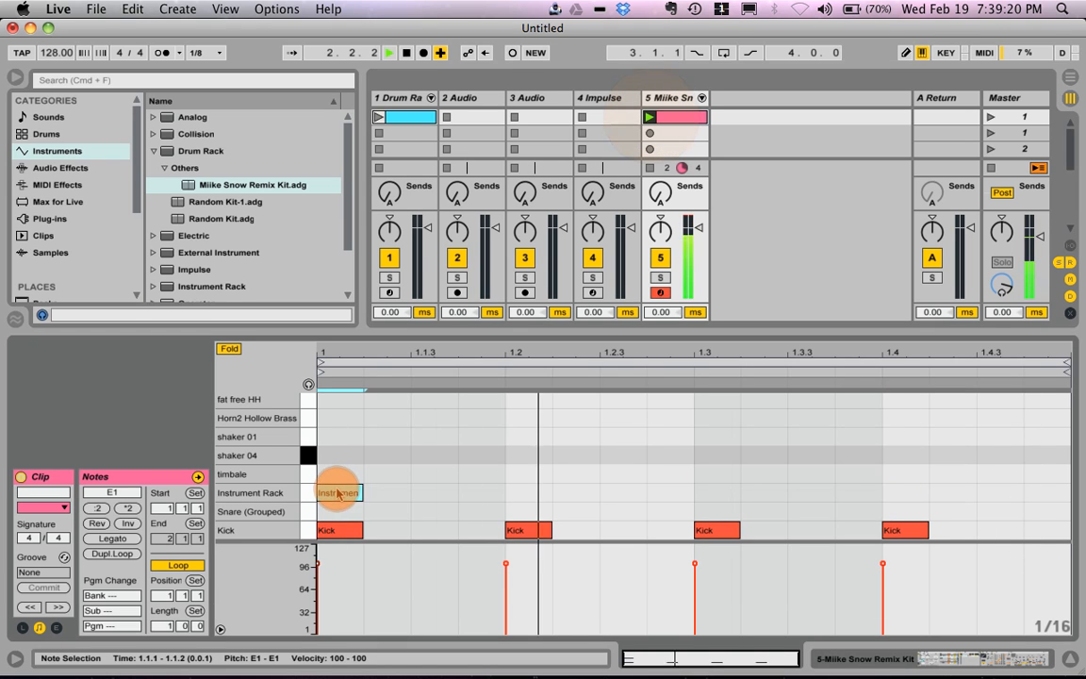
{"action": "left_click", "coordinate": [895, 658]}
{"action": "scroll", "coordinate": [860, 530], "scroll_direction": "right", "scroll_amount": 10}
{"action": "scroll", "coordinate": [860, 530], "scroll_direction": "left", "scroll_amount": 12}
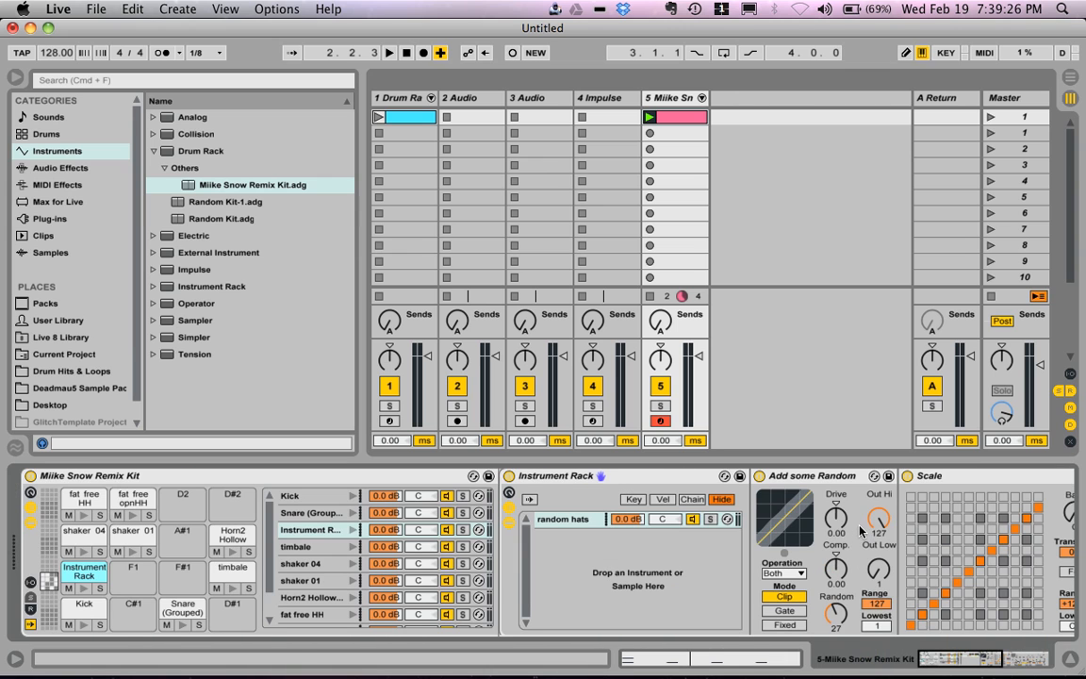
{"action": "left_click", "coordinate": [509, 476]}
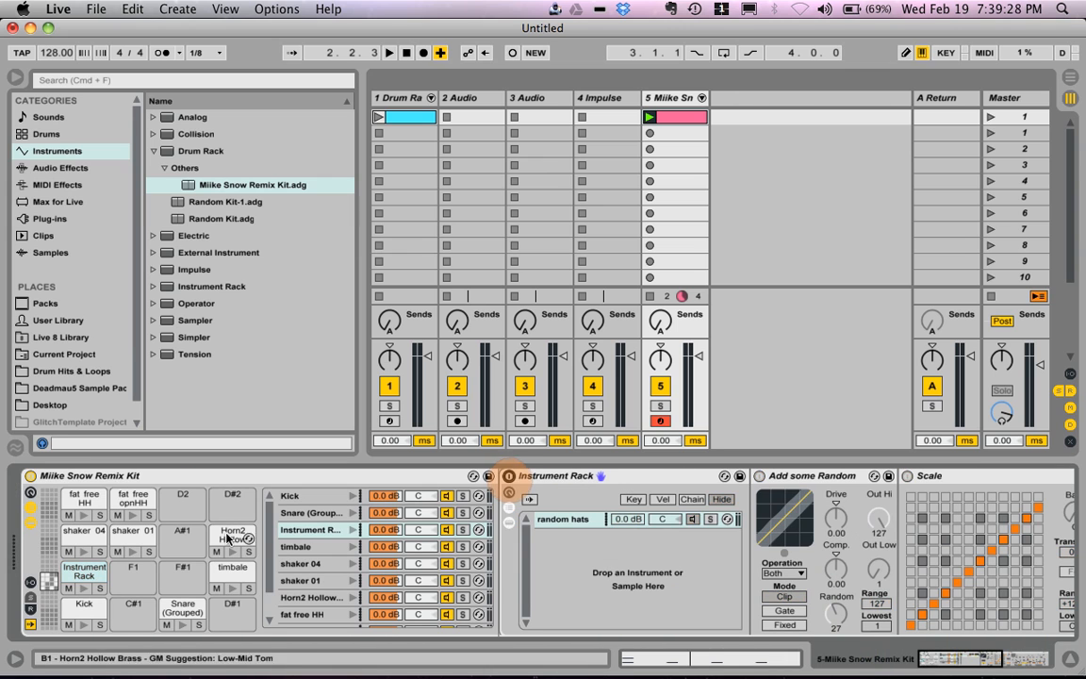
{"action": "left_click", "coordinate": [739, 659]}
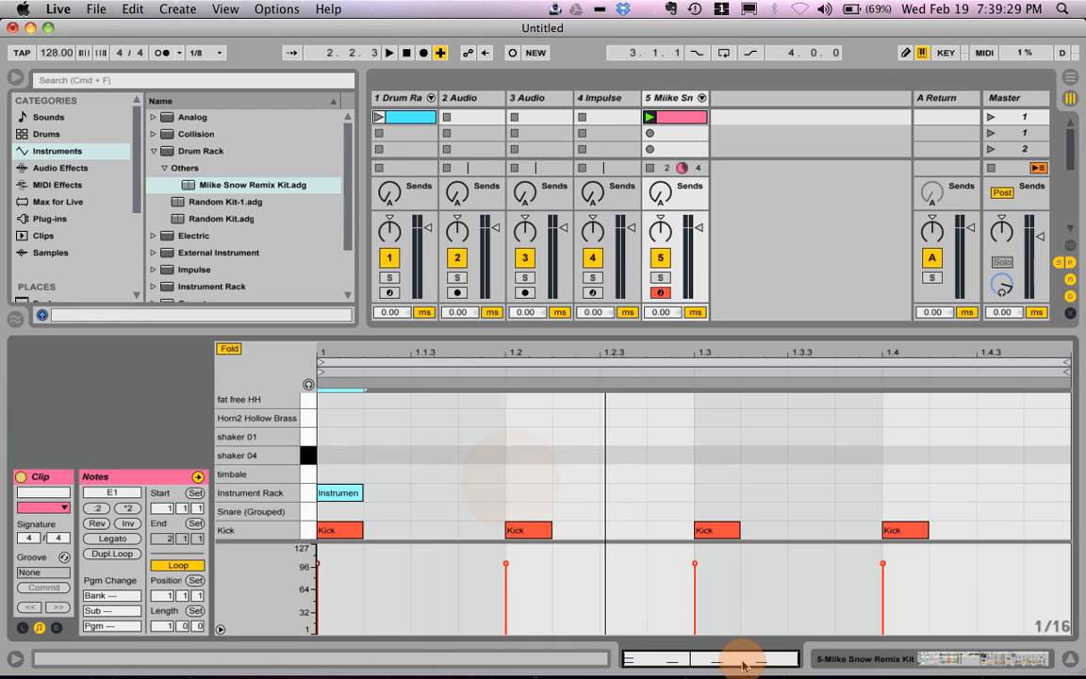
Step: Fill the Instrument Rack row with sixteenth notes across the bar, lower their velocities to 71-87, and play the clip
{"action": "left_click_drag", "start_coordinate": [345, 491], "coordinate": [1075, 469]}
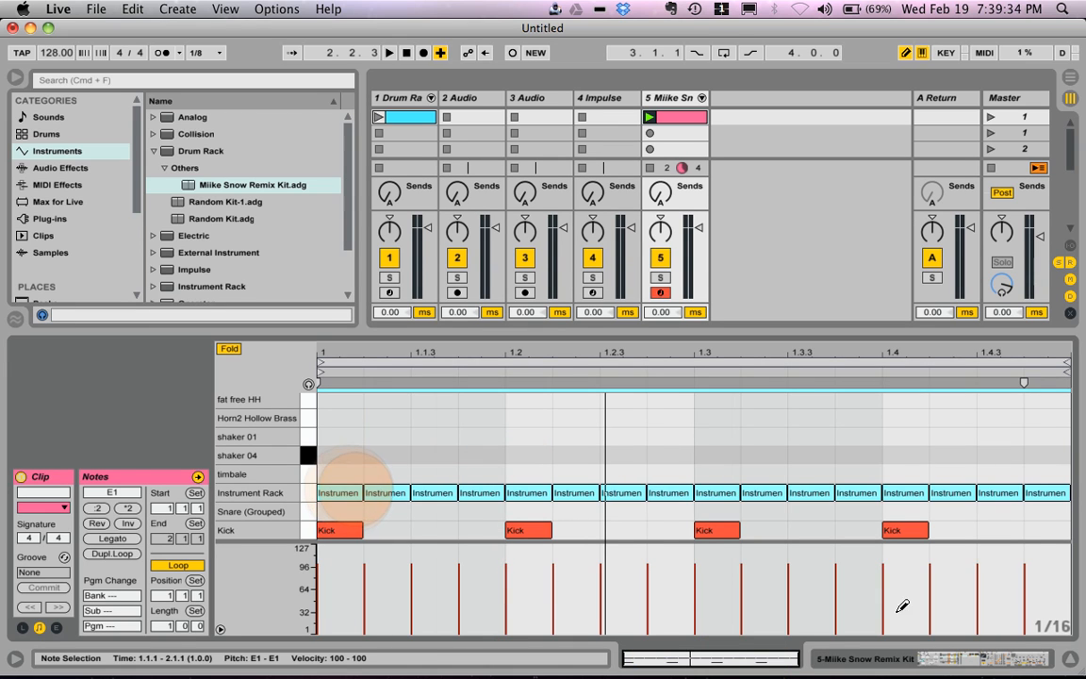
{"action": "left_click", "coordinate": [334, 577]}
{"action": "left_click_drag", "start_coordinate": [334, 577], "coordinate": [1054, 578]}
{"action": "key", "text": "space"}
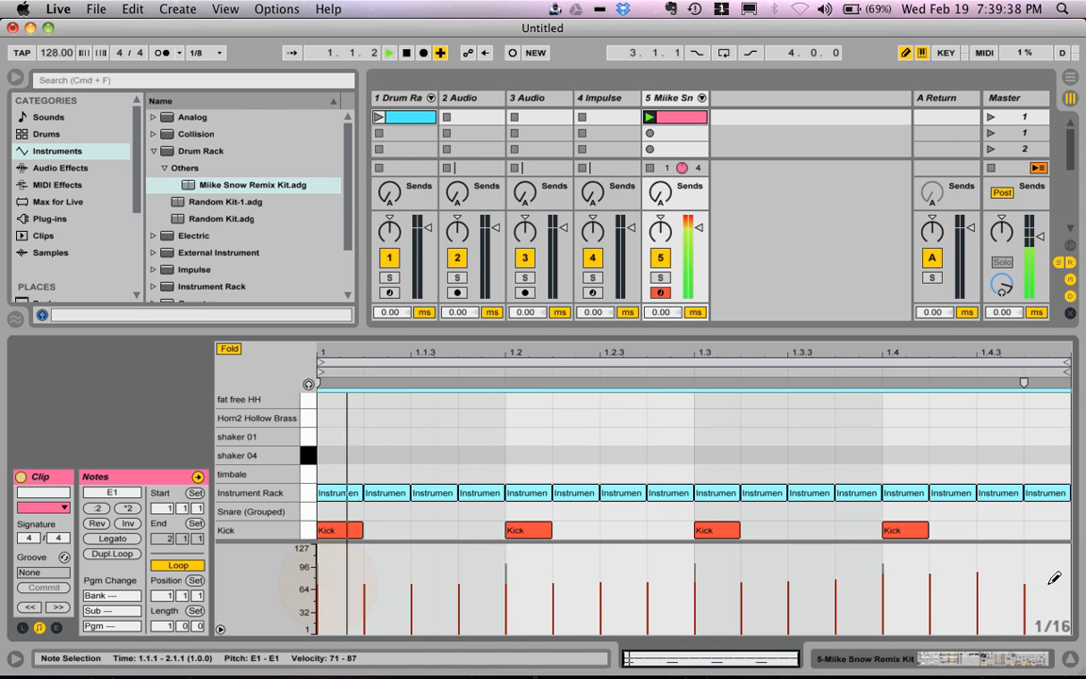
Step: Stop playback and examine the devices nested in the Instrument Rack pad, hiding and reopening its chain
{"action": "left_click", "coordinate": [940, 667]}
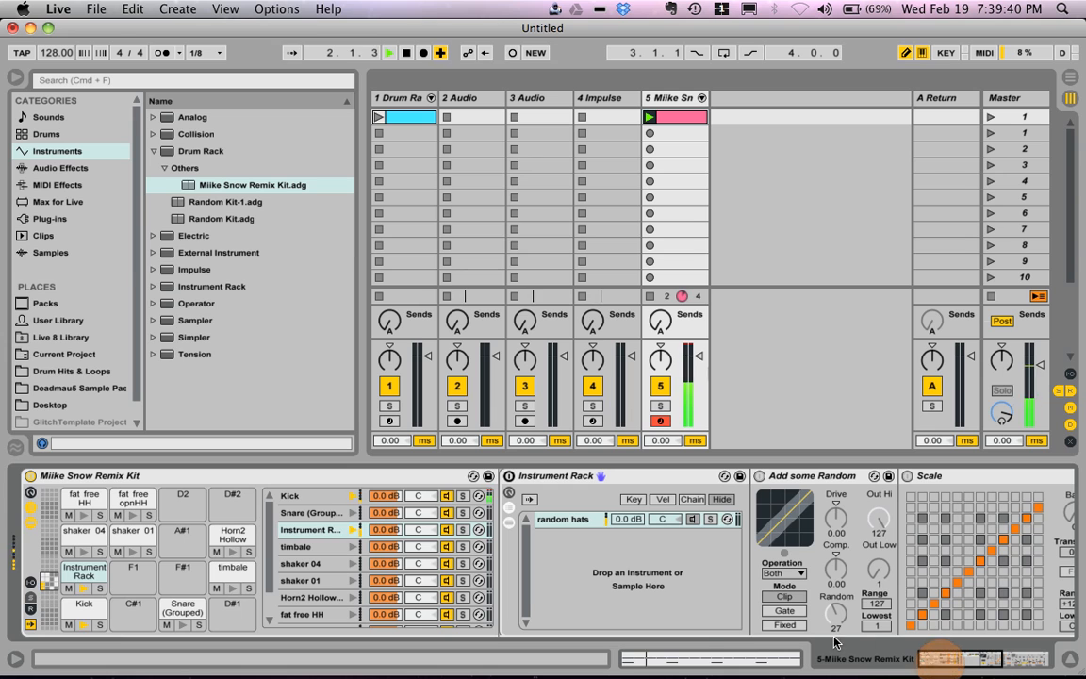
{"action": "key", "text": "space"}
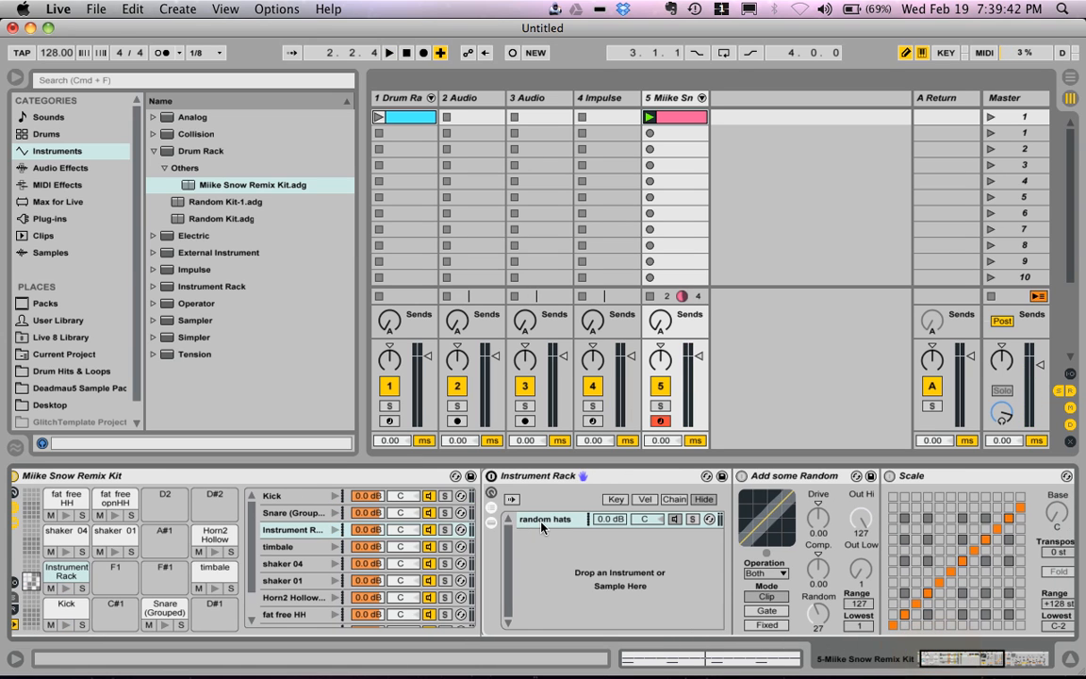
{"action": "double_click", "coordinate": [90, 572]}
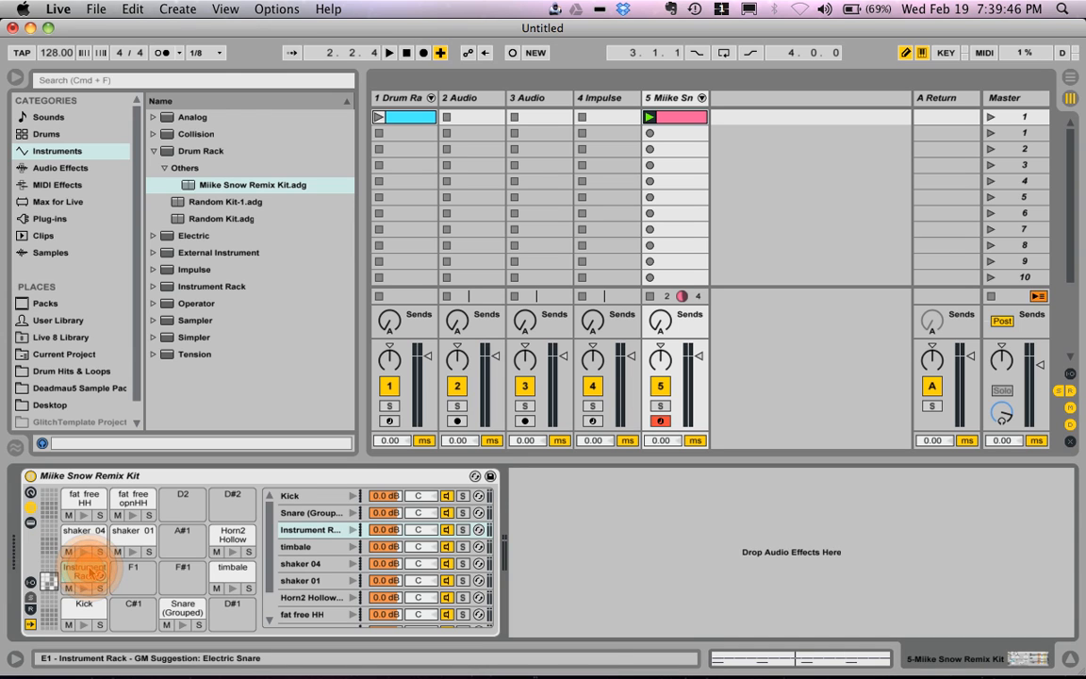
{"action": "double_click", "coordinate": [91, 572]}
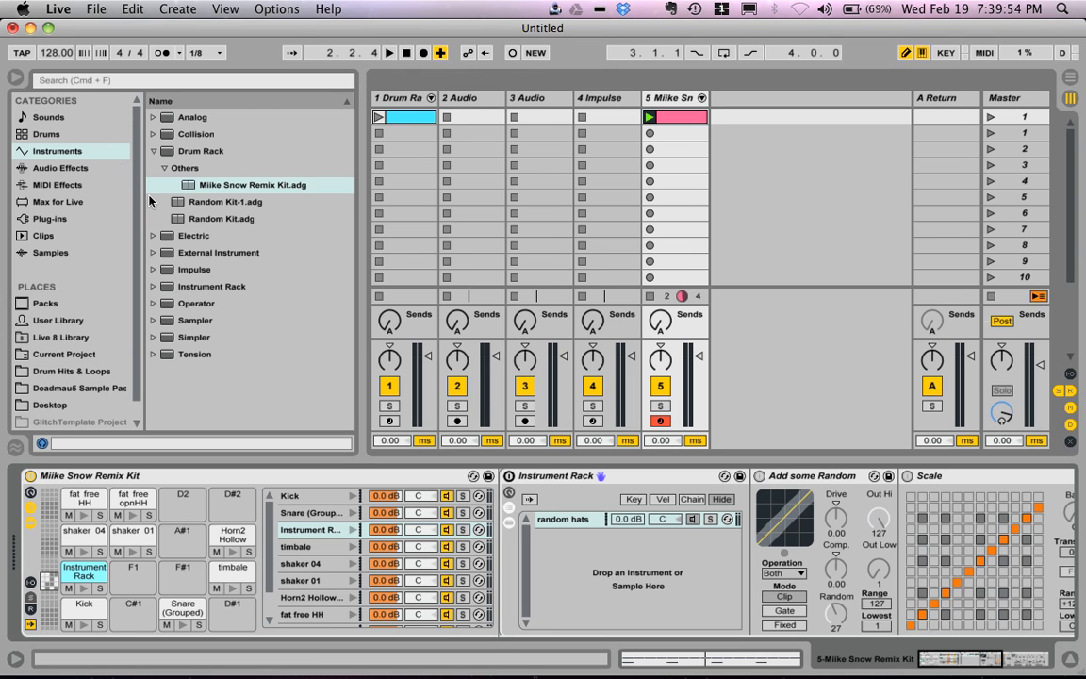
Step: Add an Impulse instrument to the empty F1 pad of the Miike Snow Remix Kit and keep its device shown
{"action": "left_click", "coordinate": [67, 185]}
{"action": "left_click", "coordinate": [74, 149]}
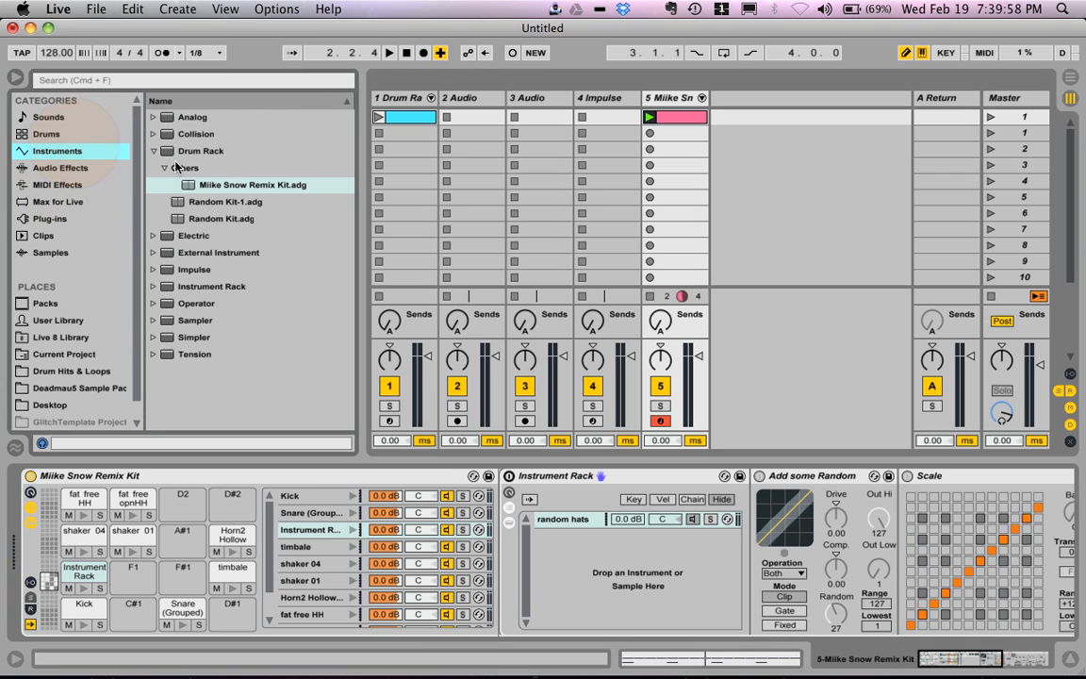
{"action": "left_click", "coordinate": [153, 151]}
{"action": "left_click", "coordinate": [196, 201]}
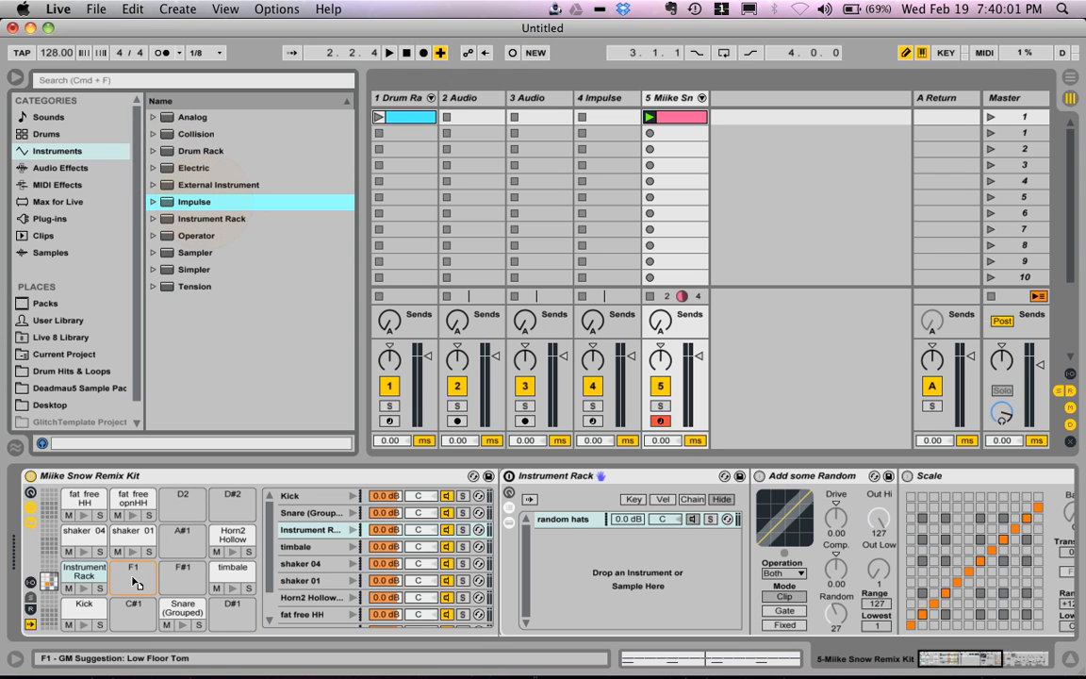
{"action": "left_click_drag", "start_coordinate": [135, 581], "coordinate": [134, 580]}
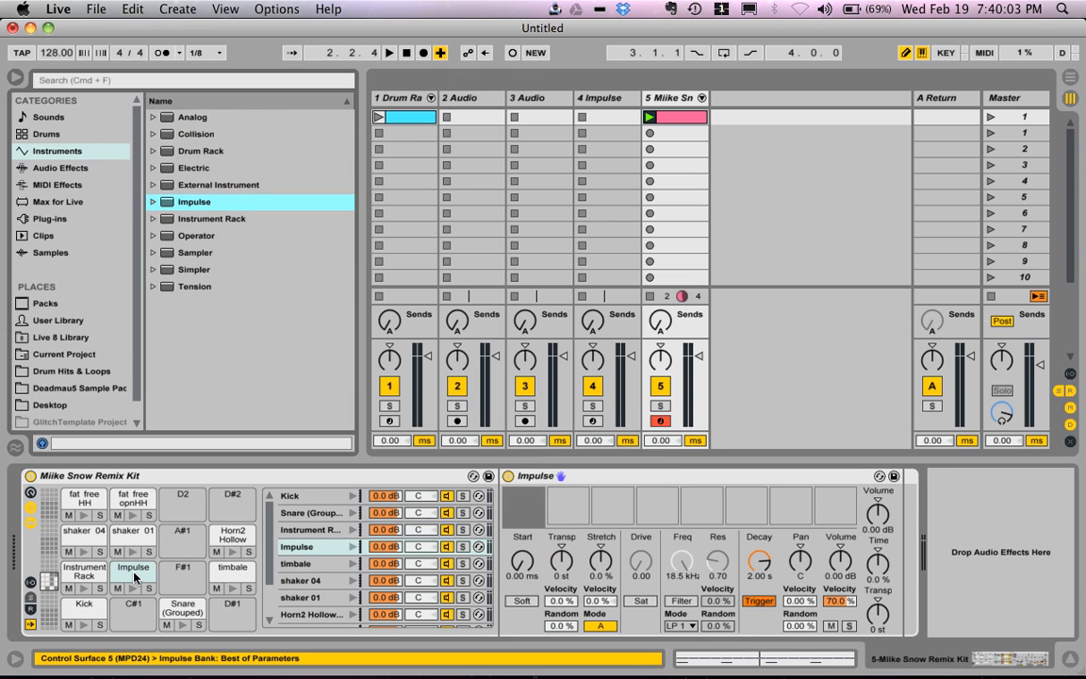
{"action": "double_click", "coordinate": [134, 575]}
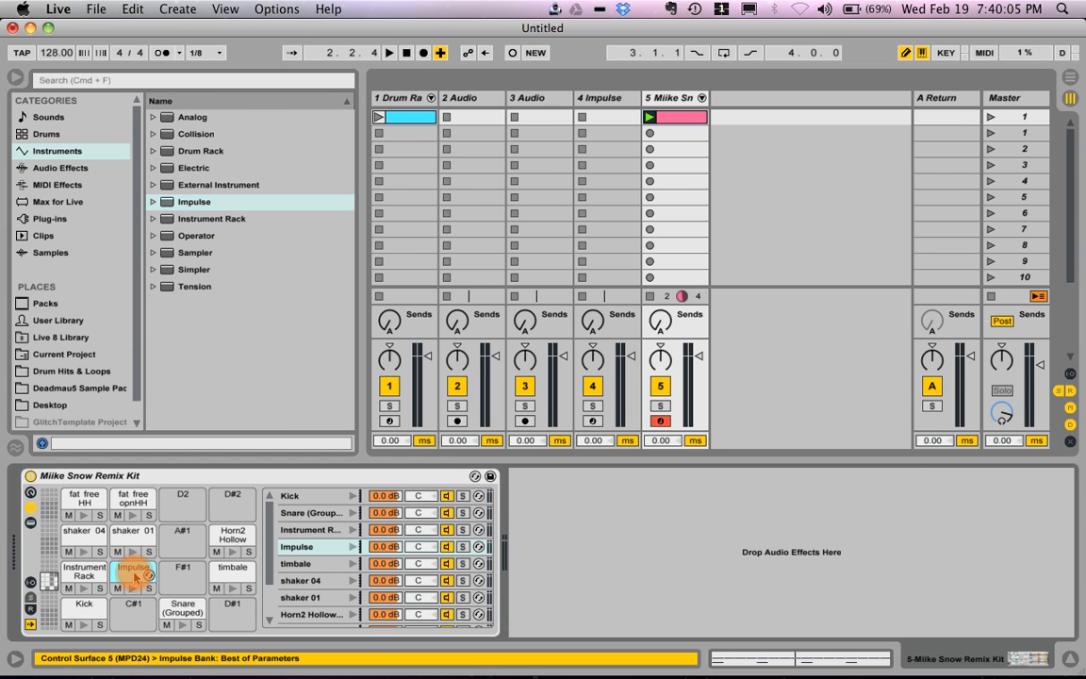
{"action": "double_click", "coordinate": [130, 569]}
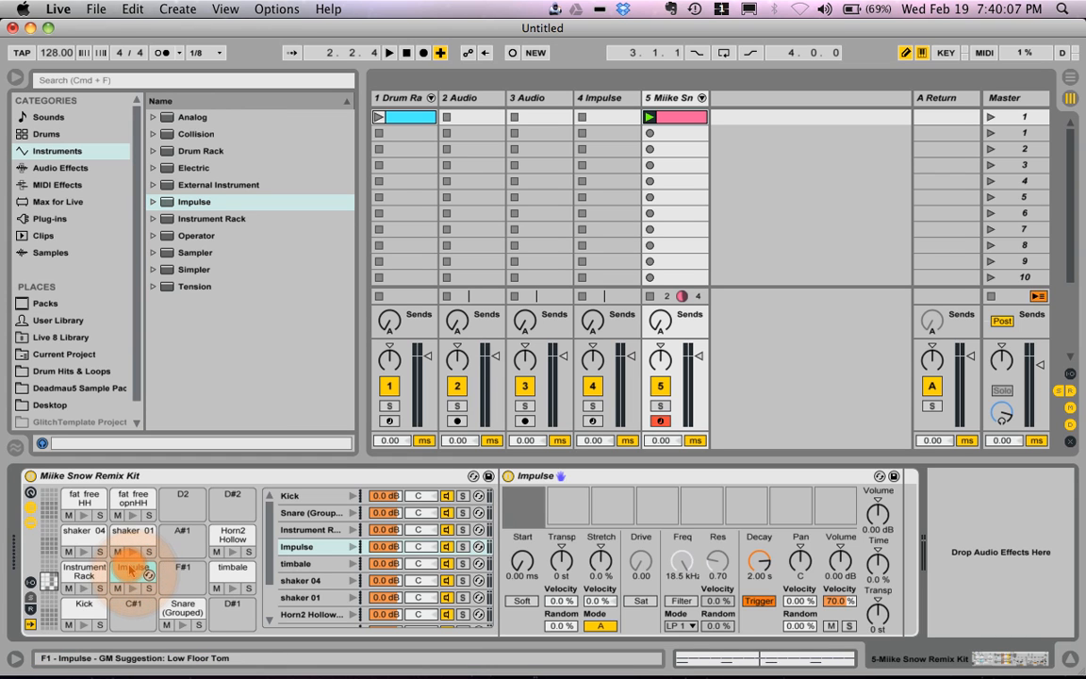
Step: Browse the sample library and preview drum samples such as Drum-Break Hip-Hop Kick 3 and Frogger Snare 1 for the empty Impulse slot
{"action": "mouse_move", "coordinate": [520, 505]}
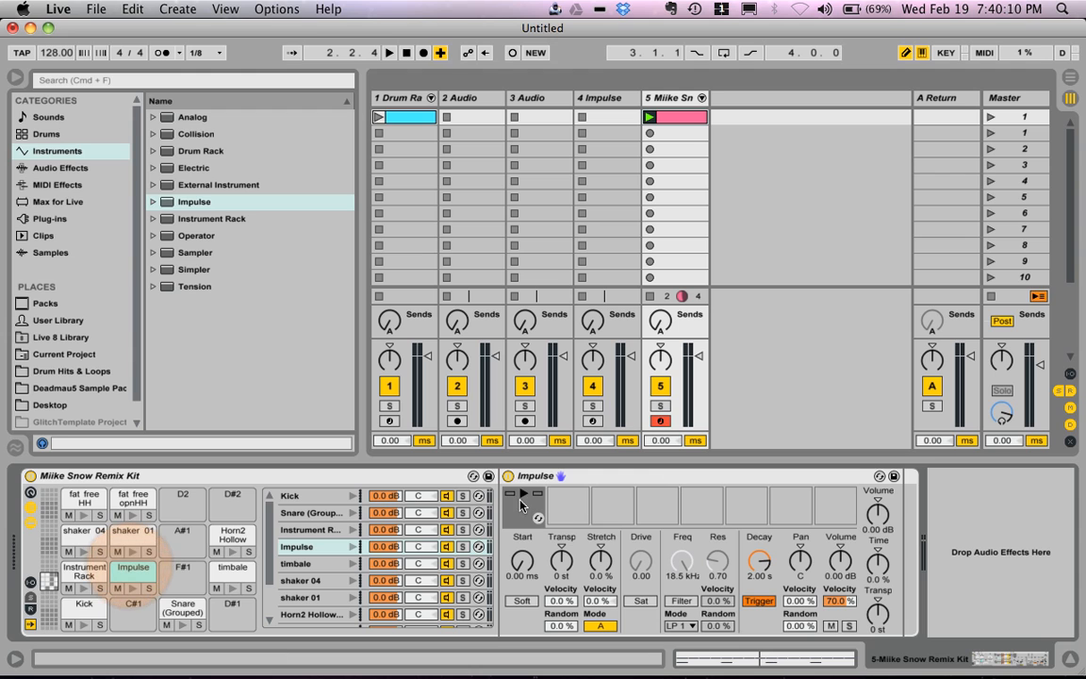
{"action": "left_click", "coordinate": [80, 167]}
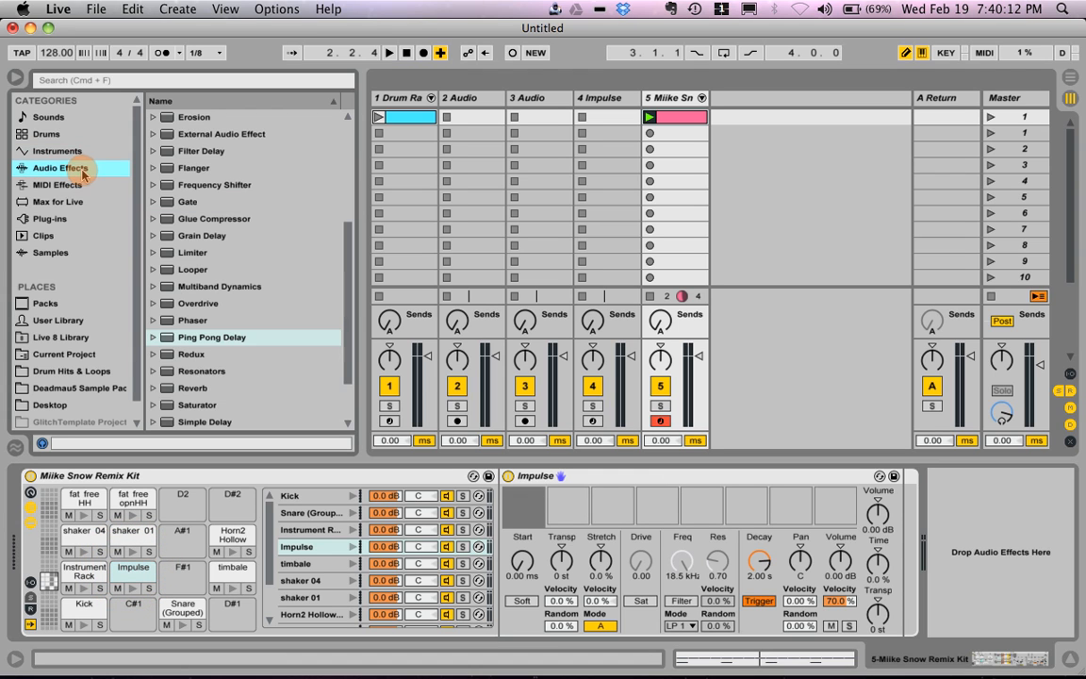
{"action": "left_click", "coordinate": [57, 235]}
{"action": "left_click", "coordinate": [114, 248]}
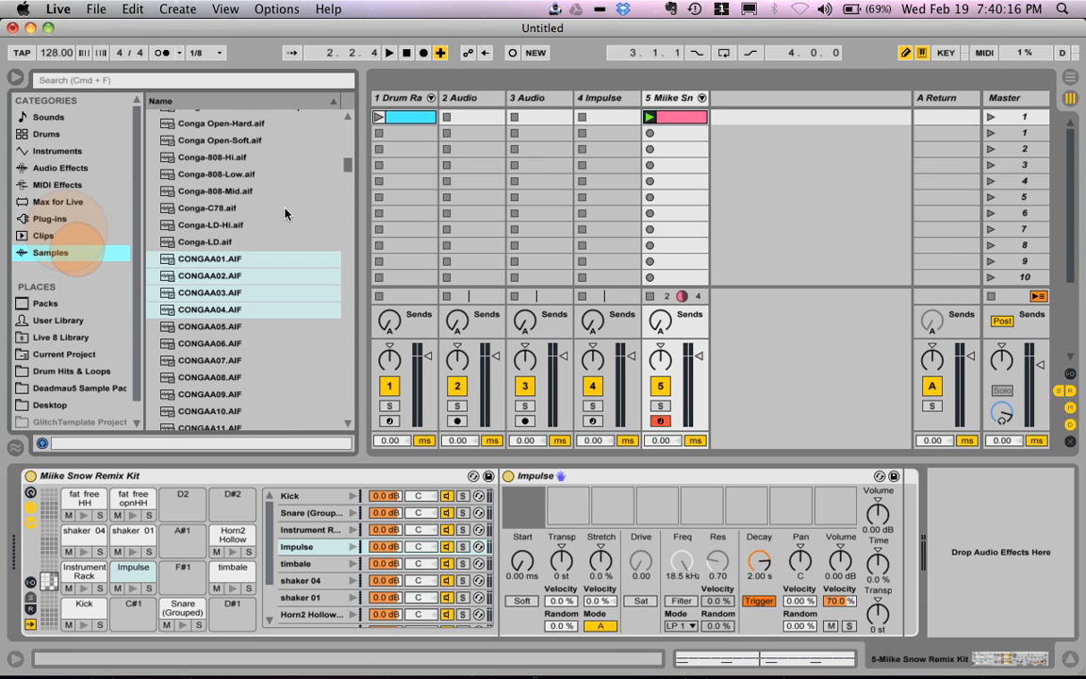
{"action": "left_click", "coordinate": [252, 192]}
{"action": "scroll", "coordinate": [261, 216], "scroll_direction": "down", "scroll_amount": 5}
{"action": "scroll", "coordinate": [260, 216], "scroll_direction": "down", "scroll_amount": 10}
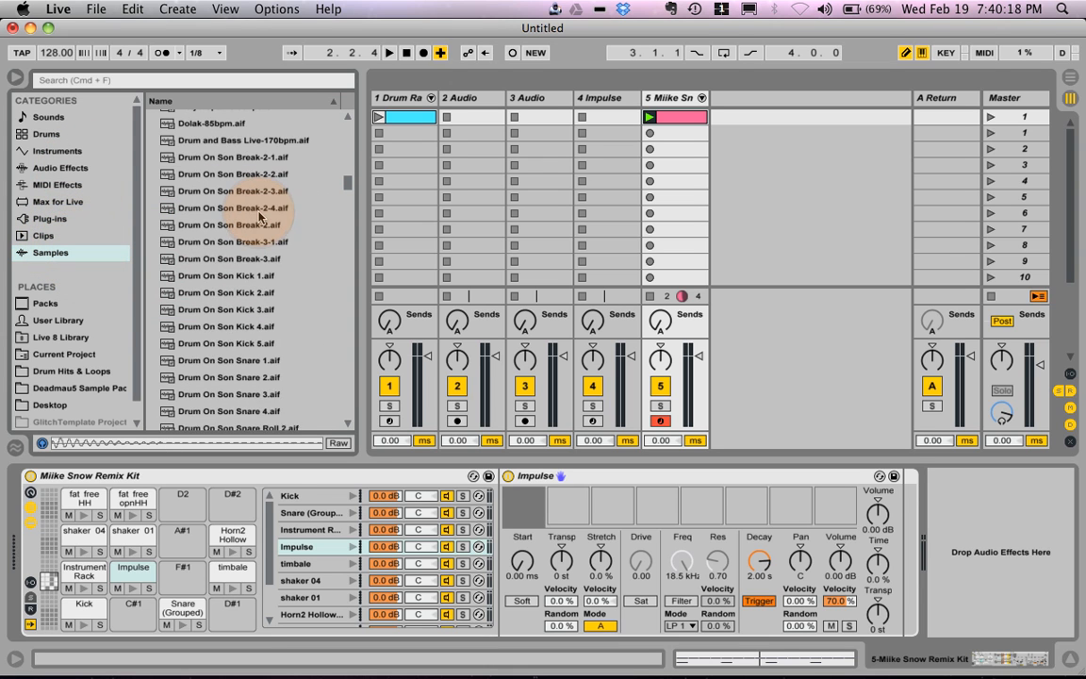
{"action": "left_click", "coordinate": [236, 208]}
{"action": "left_click", "coordinate": [250, 295]}
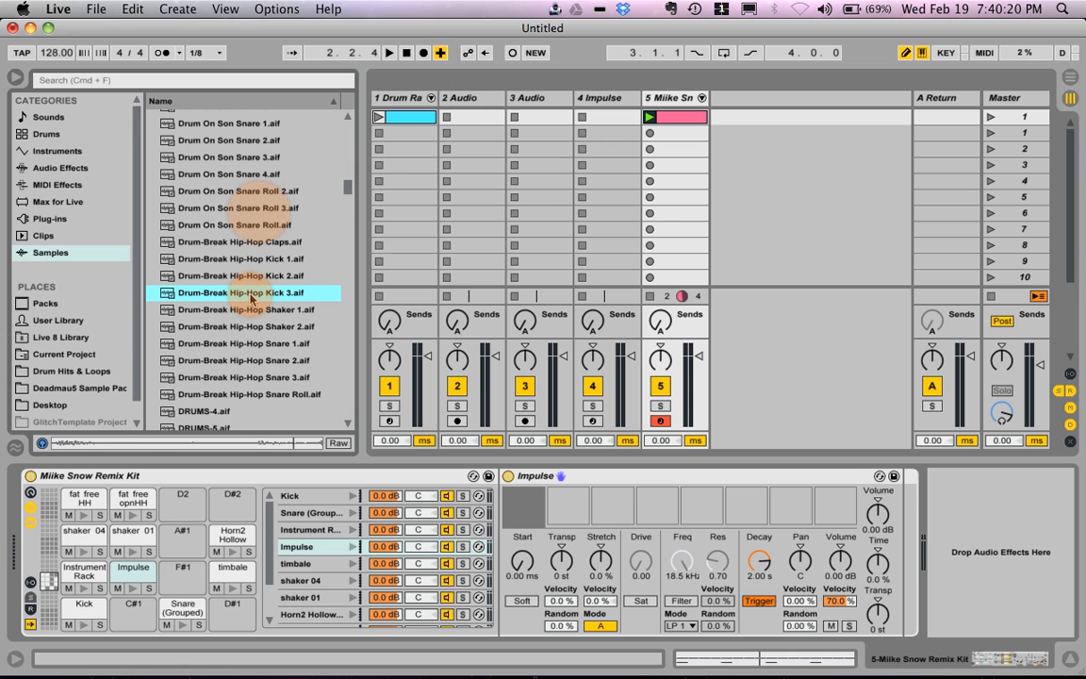
{"action": "left_click", "coordinate": [238, 343]}
{"action": "scroll", "coordinate": [236, 355], "scroll_direction": "down", "scroll_amount": 3}
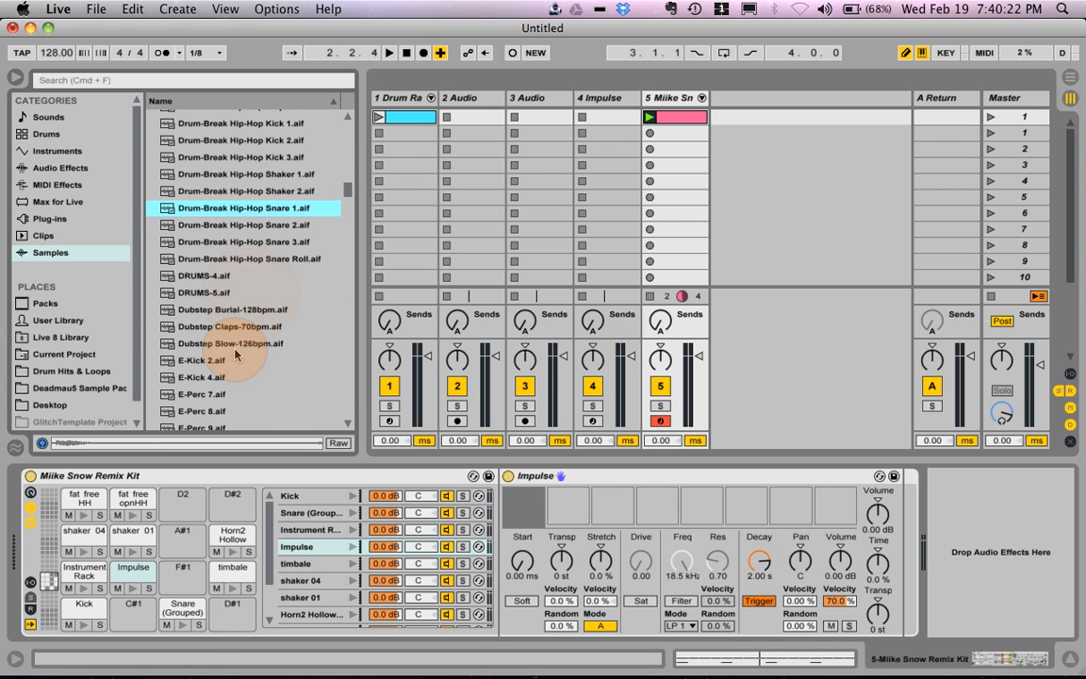
{"action": "left_click", "coordinate": [215, 376]}
{"action": "scroll", "coordinate": [217, 381], "scroll_direction": "down", "scroll_amount": 1}
{"action": "scroll", "coordinate": [215, 377], "scroll_direction": "down", "scroll_amount": 6}
{"action": "left_click", "coordinate": [214, 360]}
Step: Search the samples for "hat", load A-HiHat 1 Half Open A.aif into Impulse's first slot, and audition the F1 pad
{"action": "left_click", "coordinate": [189, 82]}
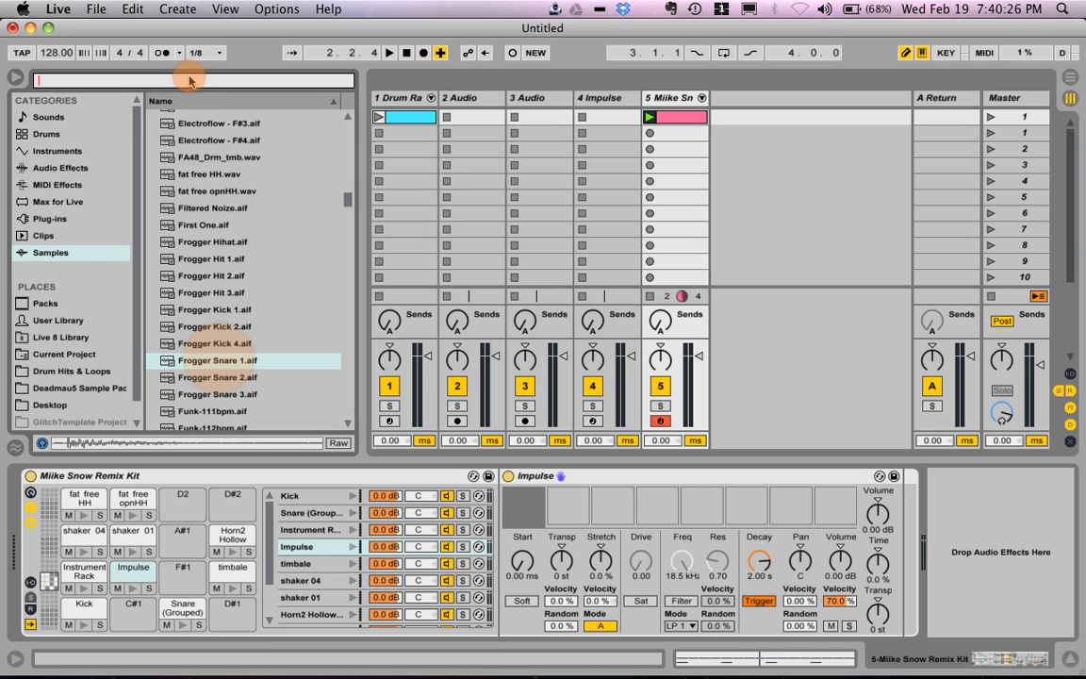
{"action": "type", "text": "hat"}
{"action": "left_click", "coordinate": [263, 126]}
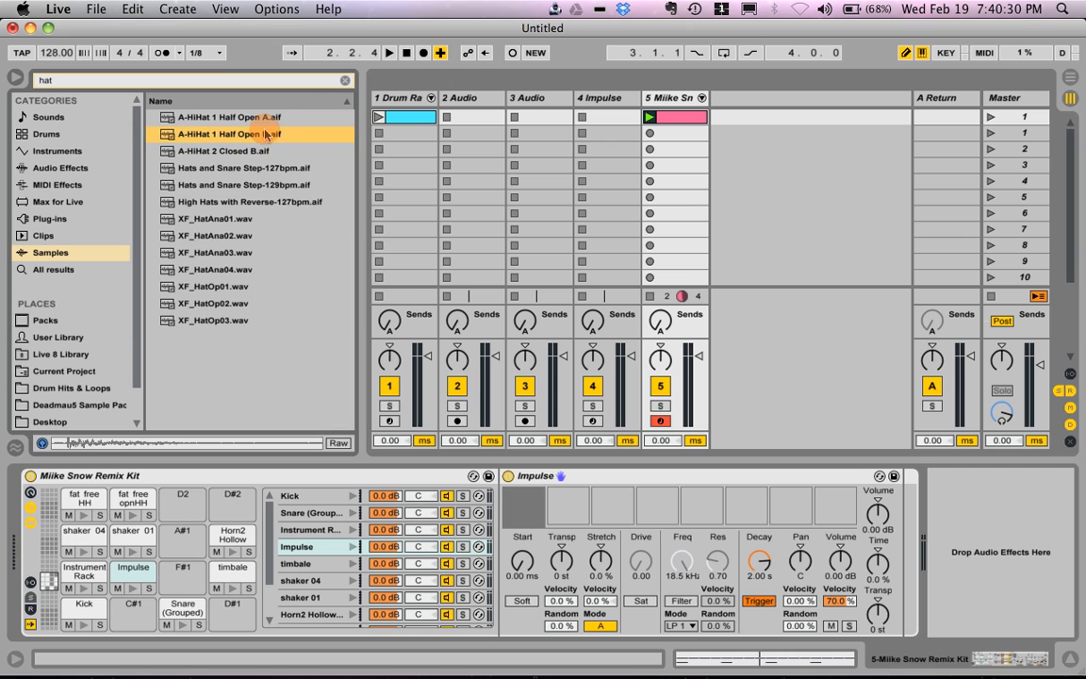
{"action": "left_click", "coordinate": [265, 125]}
{"action": "left_click_drag", "start_coordinate": [265, 125], "coordinate": [522, 515]}
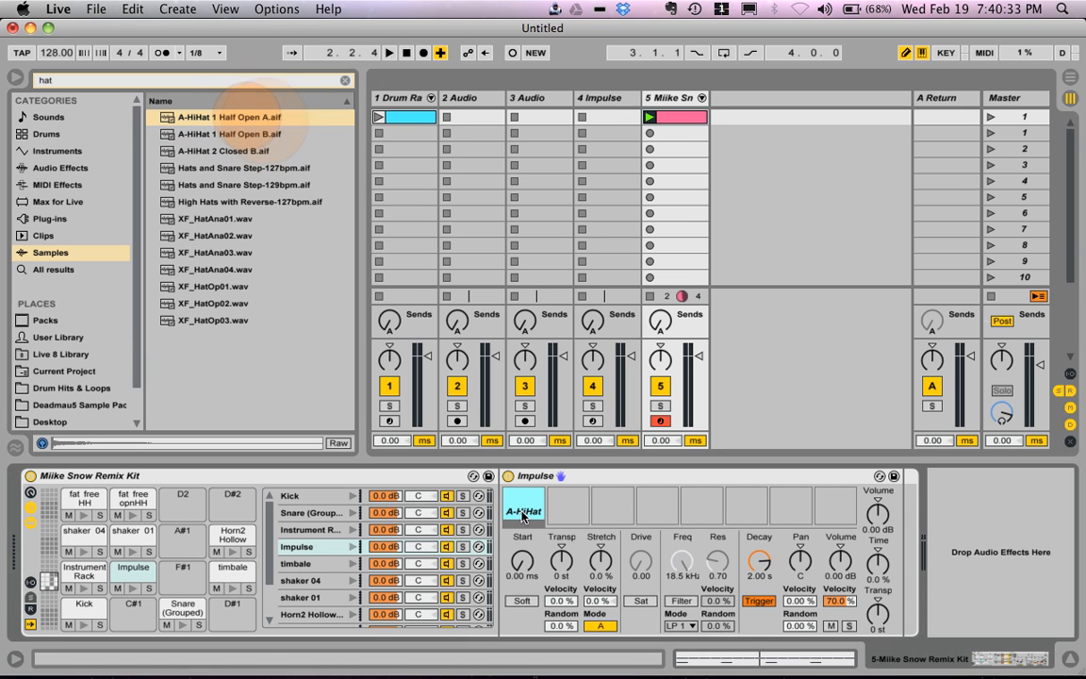
{"action": "left_click", "coordinate": [133, 590]}
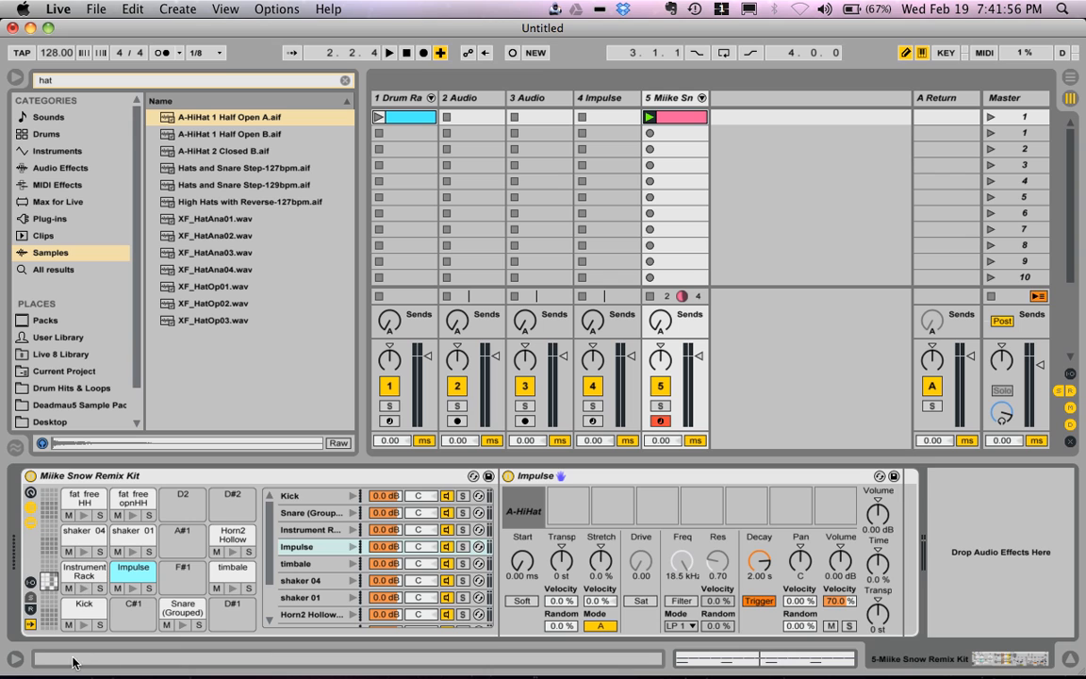
Step: Copy the Operator device from the Kick pad and paste it onto the empty C#1 pad
{"action": "left_click", "coordinate": [90, 606]}
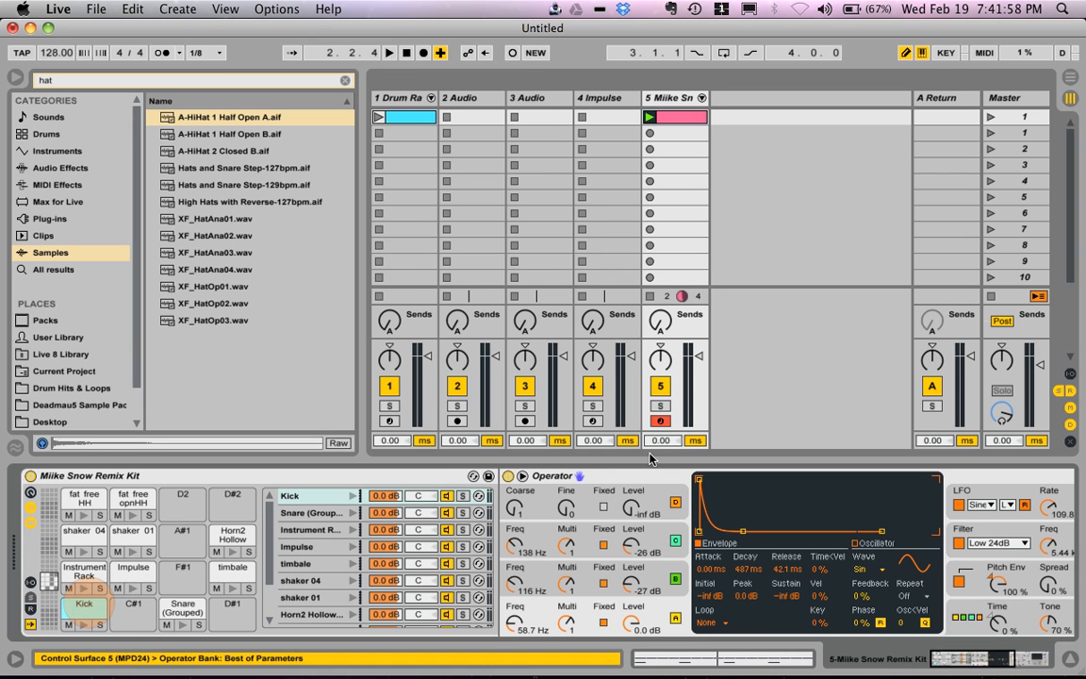
{"action": "left_click", "coordinate": [629, 478]}
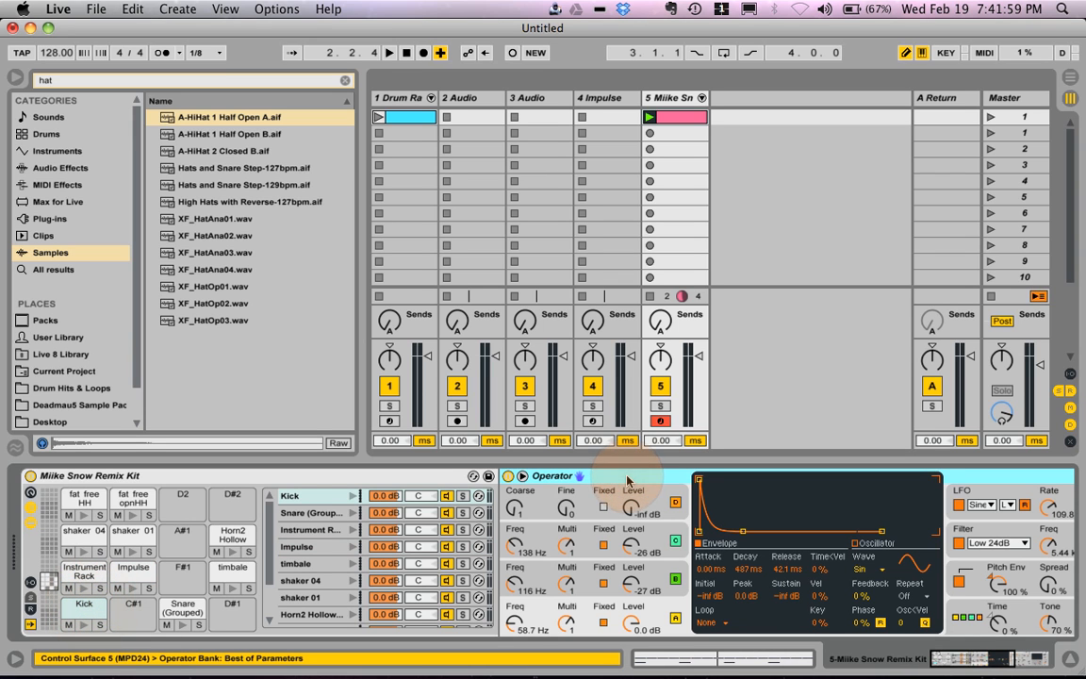
{"action": "left_click", "coordinate": [133, 606]}
{"action": "left_click", "coordinate": [533, 489]}
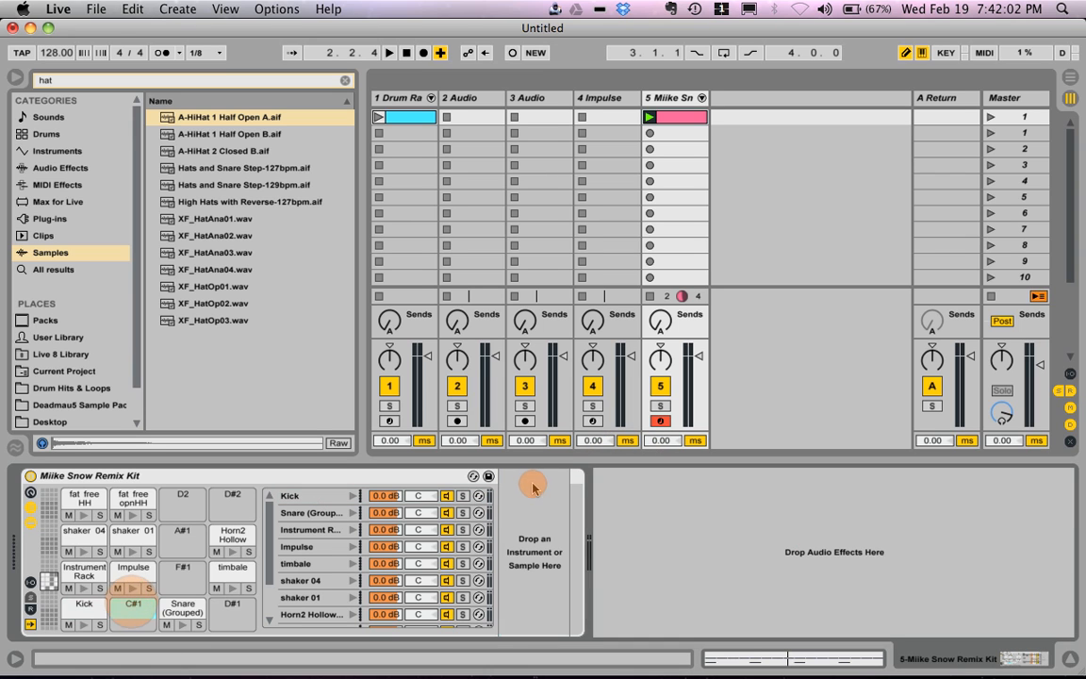
{"action": "key", "text": "super+v"}
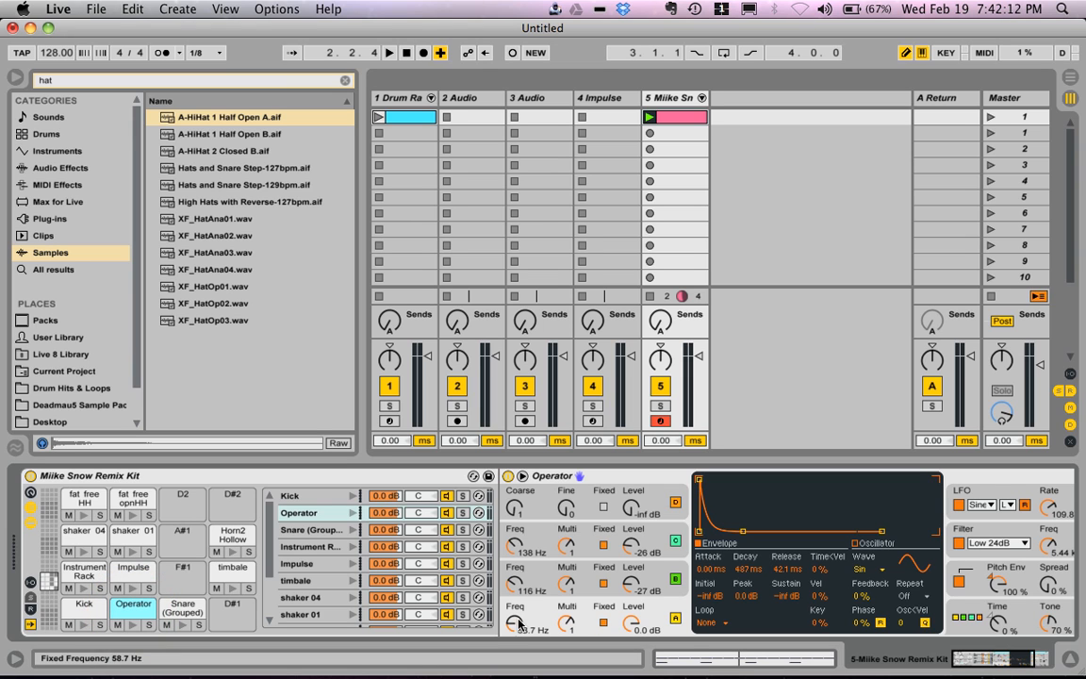
Step: Set the filter frequency of the C#1 pad's Operator to 521 Hz and audition it against the Kick pad
{"action": "left_click_drag", "start_coordinate": [1051, 544], "coordinate": [1053, 545]}
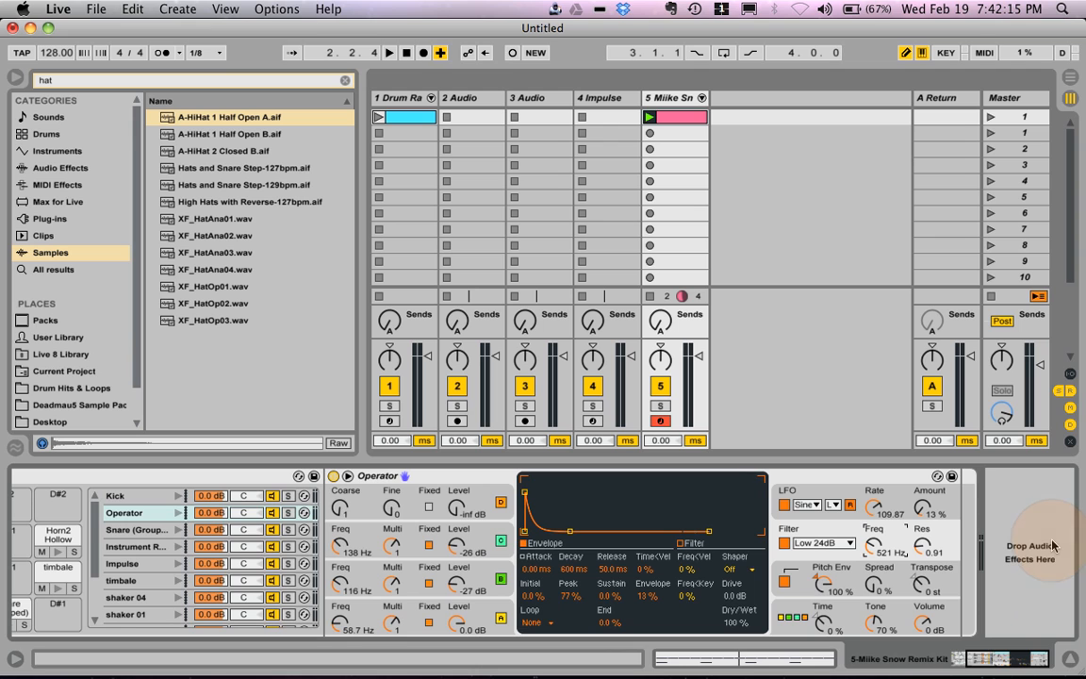
{"action": "scroll", "coordinate": [924, 545], "scroll_direction": "left", "scroll_amount": 4}
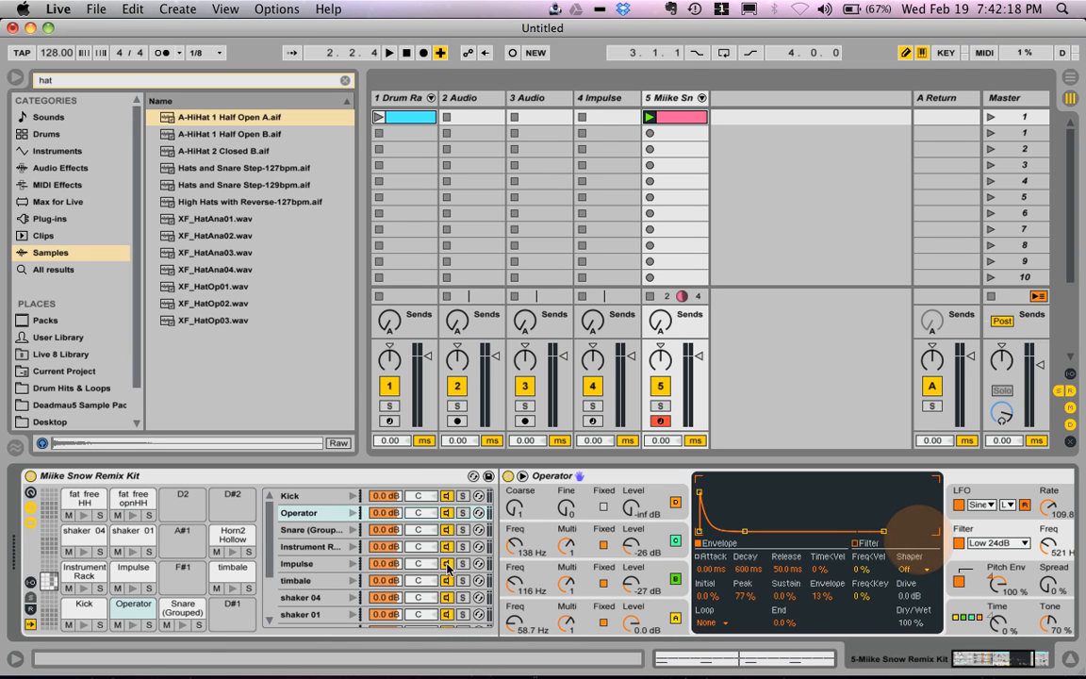
{"action": "left_click", "coordinate": [133, 624]}
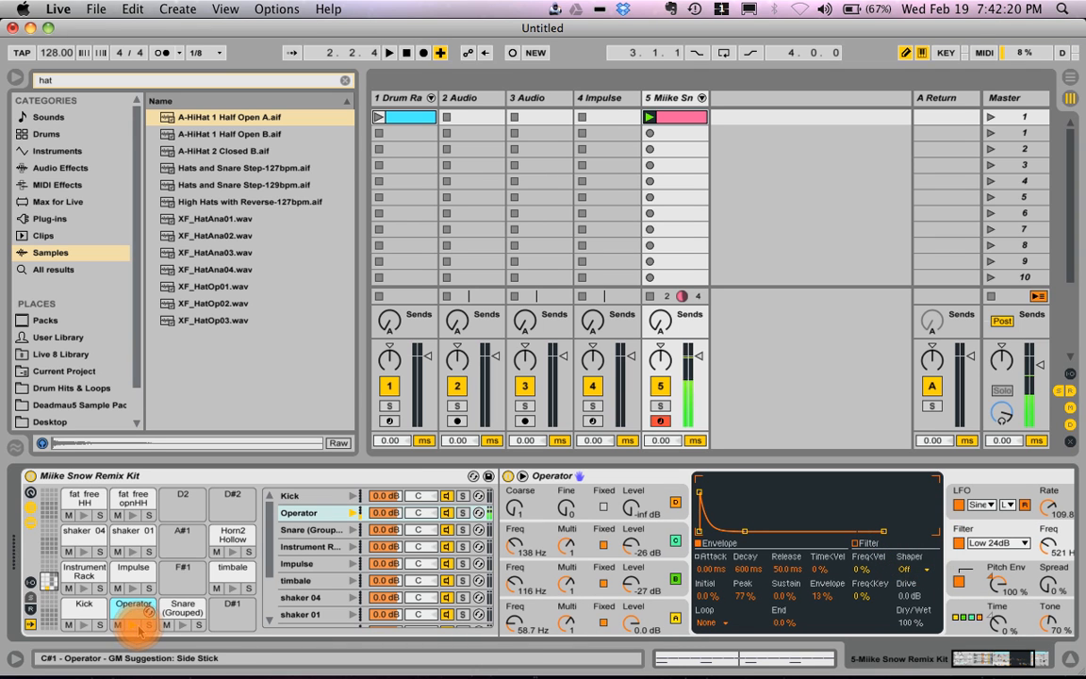
{"action": "left_click", "coordinate": [85, 626]}
{"action": "left_click", "coordinate": [134, 625]}
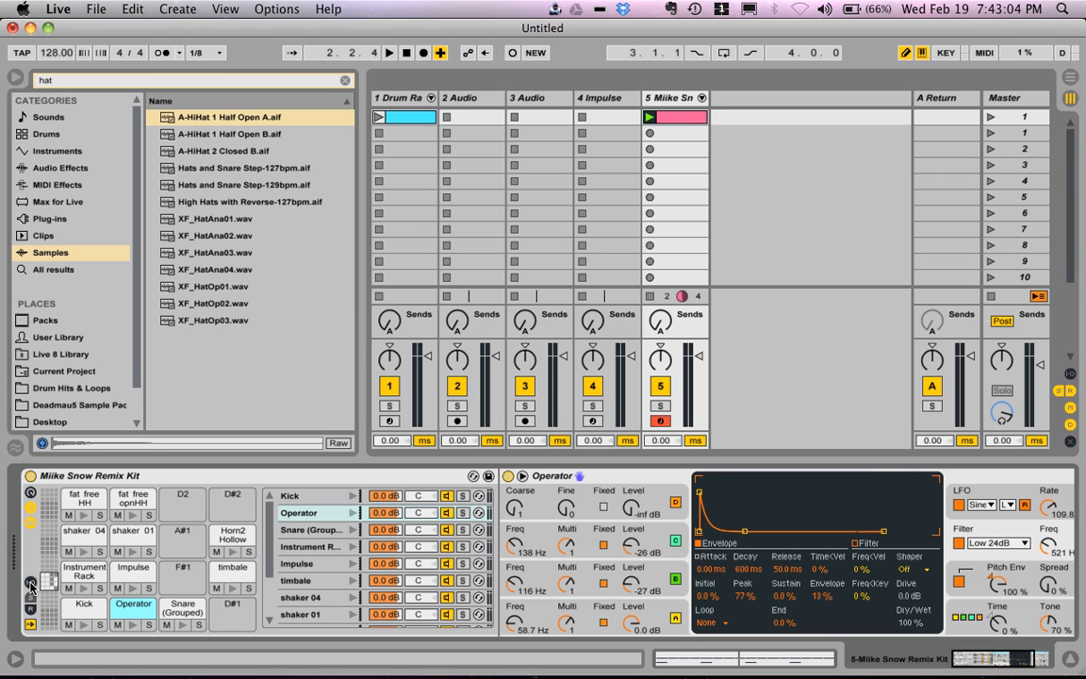
Step: Show the rack's input/output settings, set the Operator chain's receive note to C1, and audition the layered C1 pad
{"action": "left_click", "coordinate": [31, 585]}
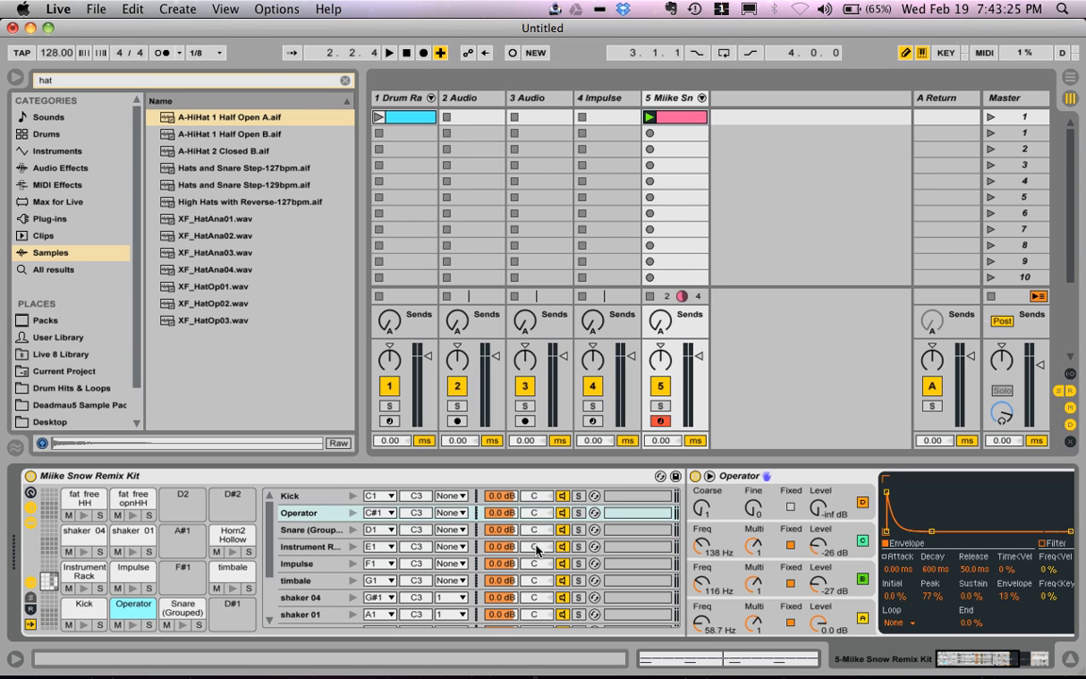
{"action": "left_click", "coordinate": [352, 497]}
{"action": "left_click", "coordinate": [381, 516]}
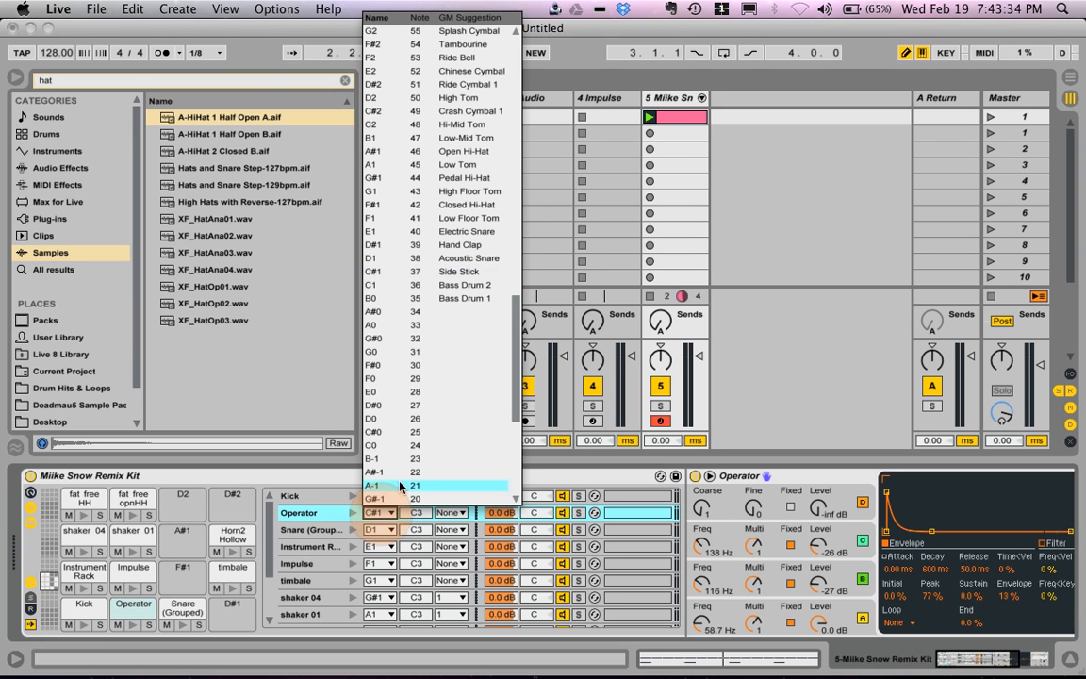
{"action": "left_click", "coordinate": [413, 283]}
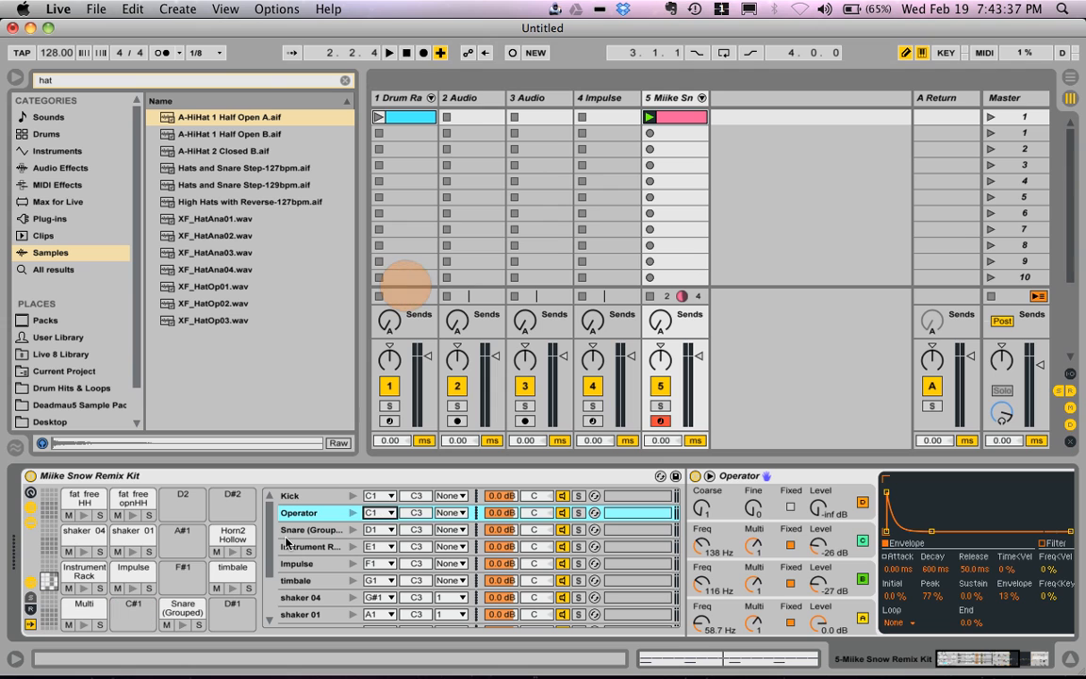
{"action": "left_click", "coordinate": [355, 512]}
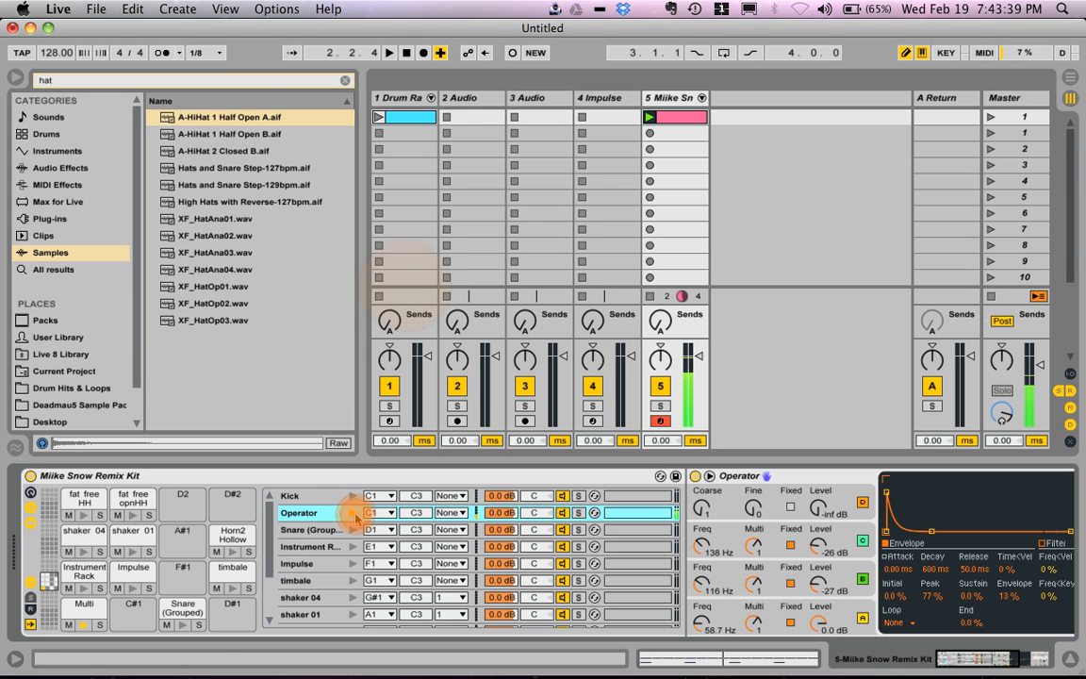
{"action": "left_click", "coordinate": [85, 624]}
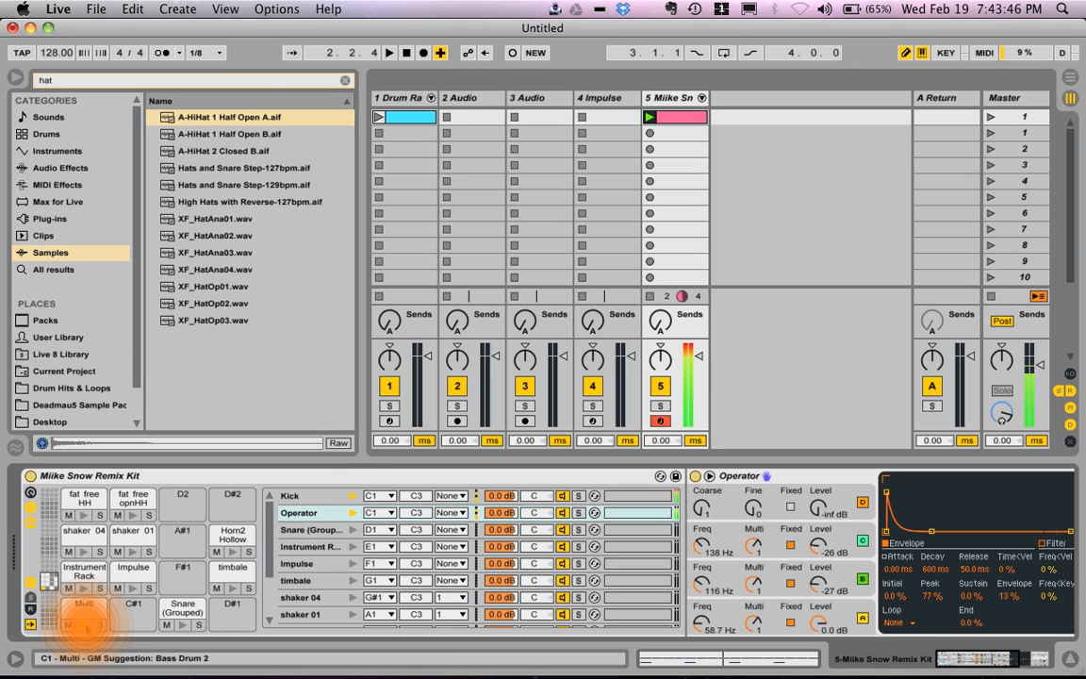
Step: Set the Impulse chain's receive note to C1 and audition the layered C1 pad
{"action": "left_click", "coordinate": [352, 563]}
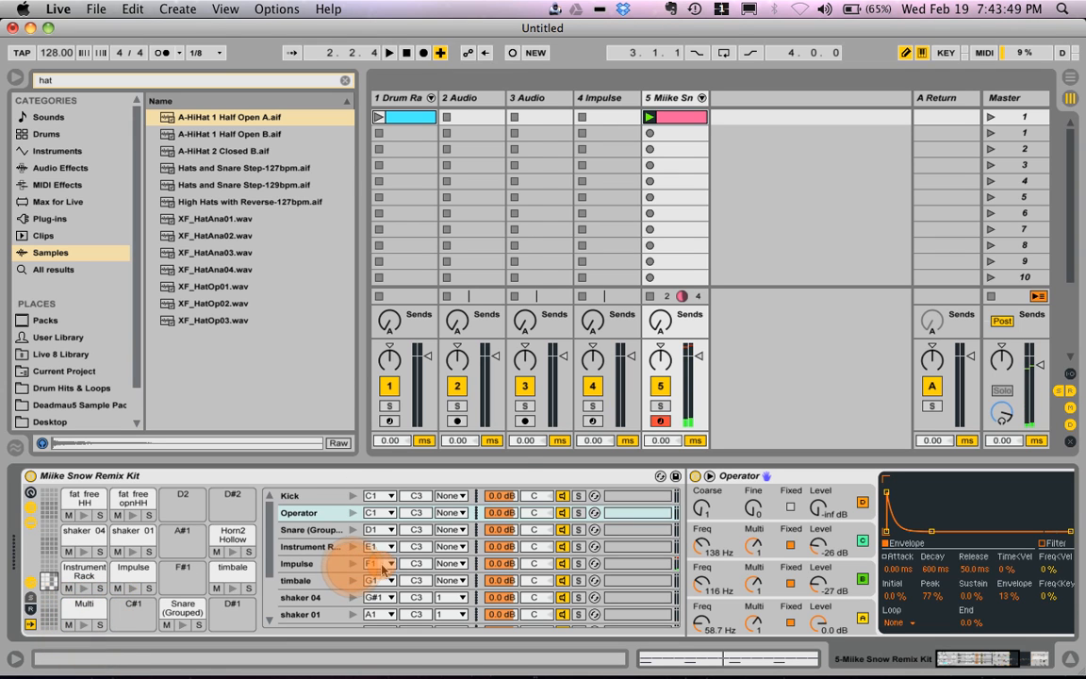
{"action": "left_click", "coordinate": [381, 563]}
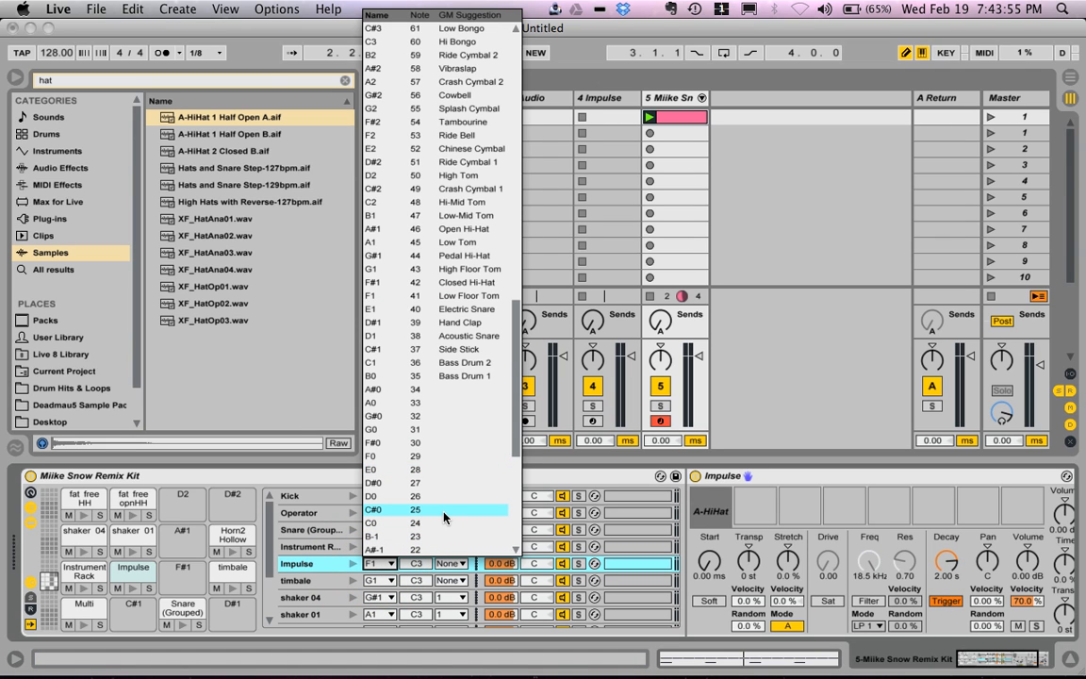
{"action": "left_click", "coordinate": [418, 362]}
{"action": "left_click", "coordinate": [84, 625]}
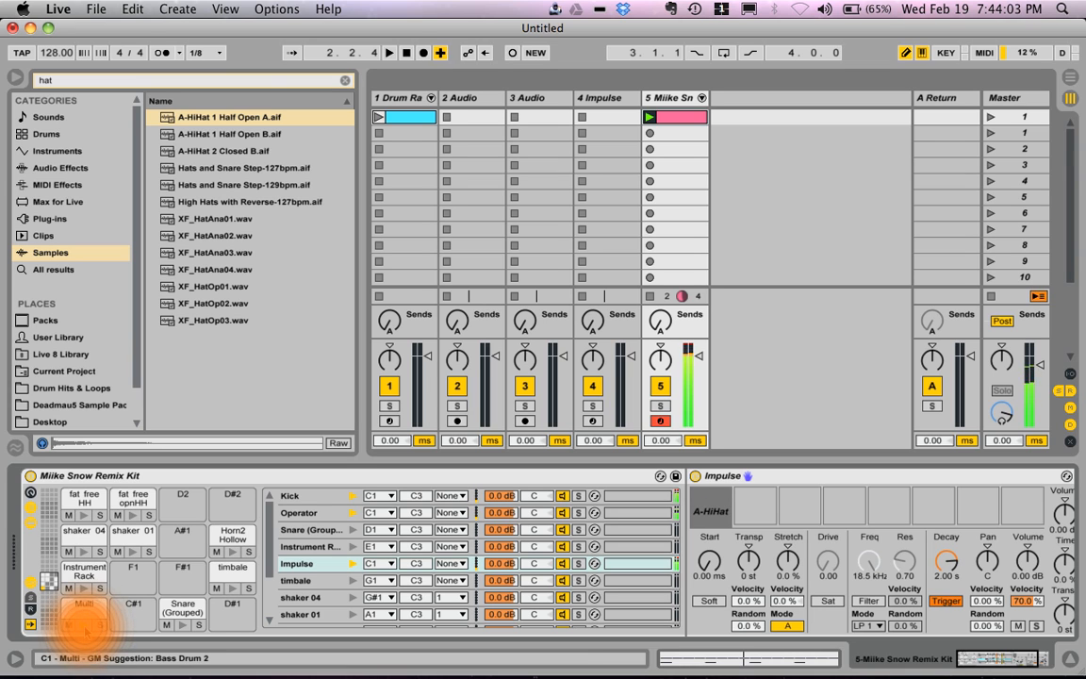
{"action": "left_click", "coordinate": [84, 628]}
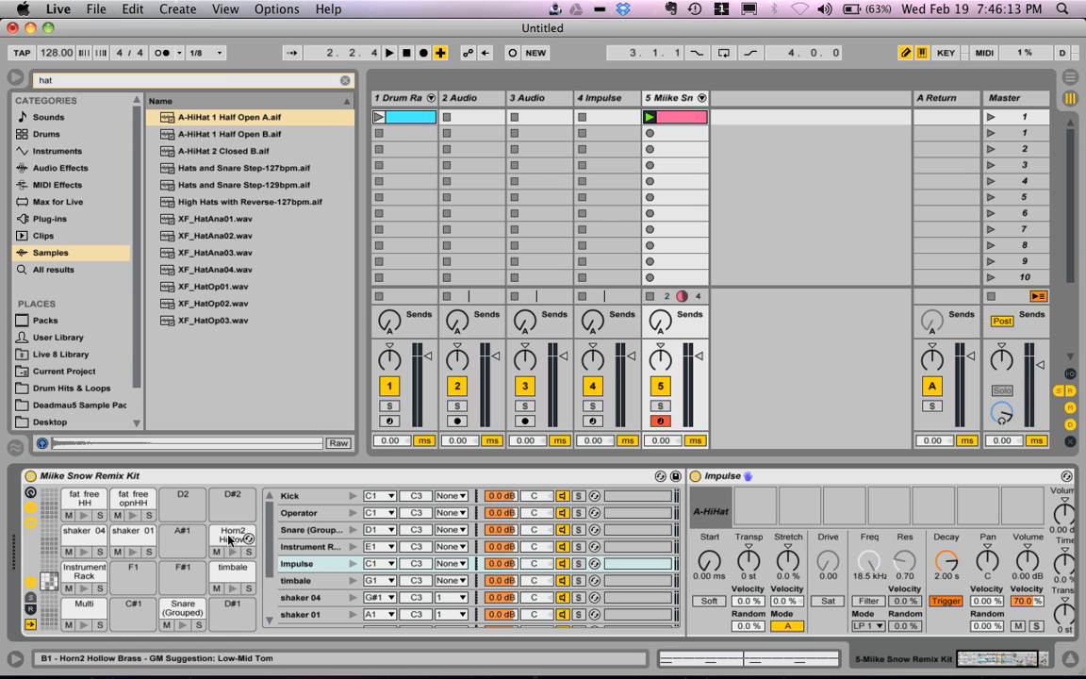
Step: Create an empty MIDI clip in the second slot of the Miike Snow track and turn on note preview
{"action": "left_click", "coordinate": [696, 138]}
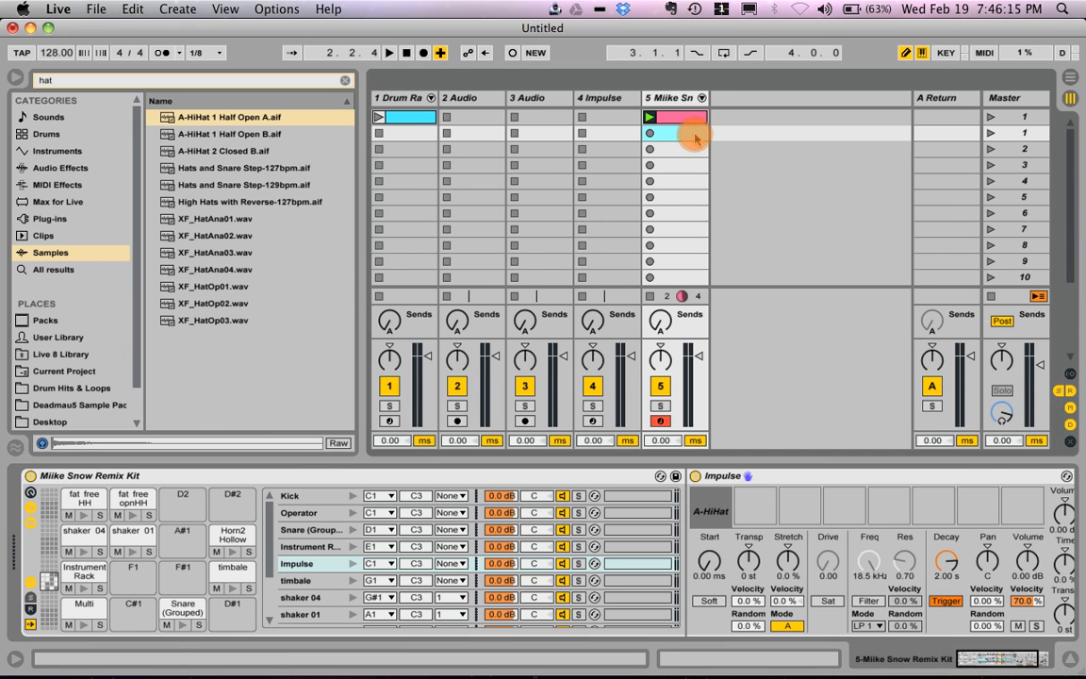
{"action": "double_click", "coordinate": [696, 138]}
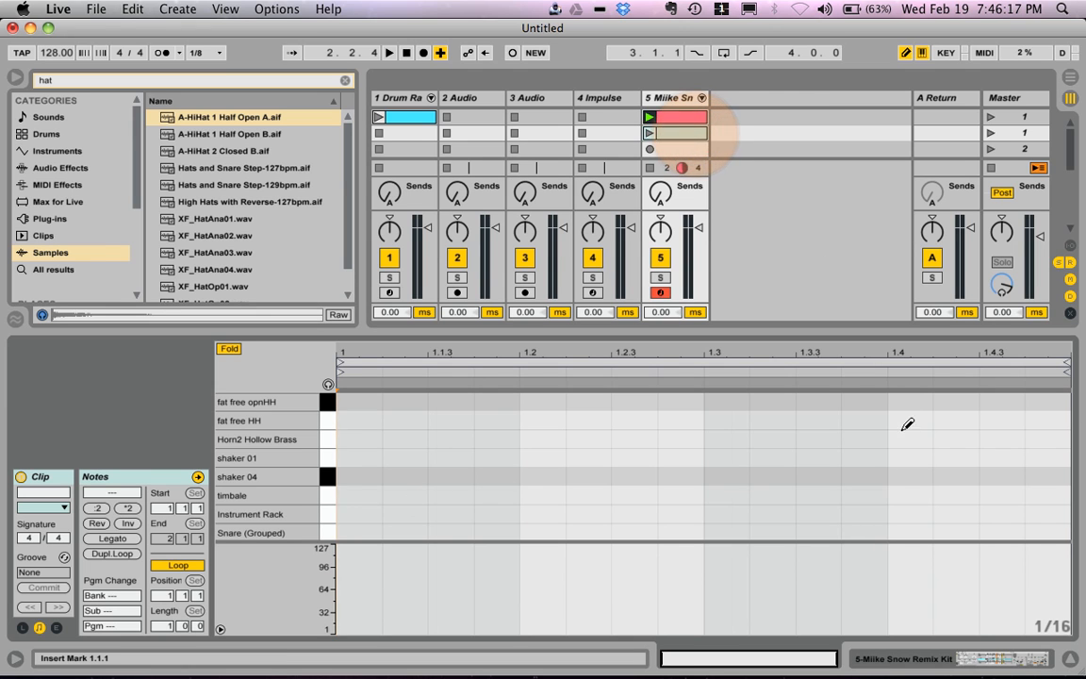
{"action": "left_click", "coordinate": [327, 384]}
Step: Audition the shaker 01, shaker 04, fat free HH and fat free opnHH sounds from the clip's piano keys
{"action": "left_click", "coordinate": [328, 456]}
{"action": "left_click", "coordinate": [327, 473]}
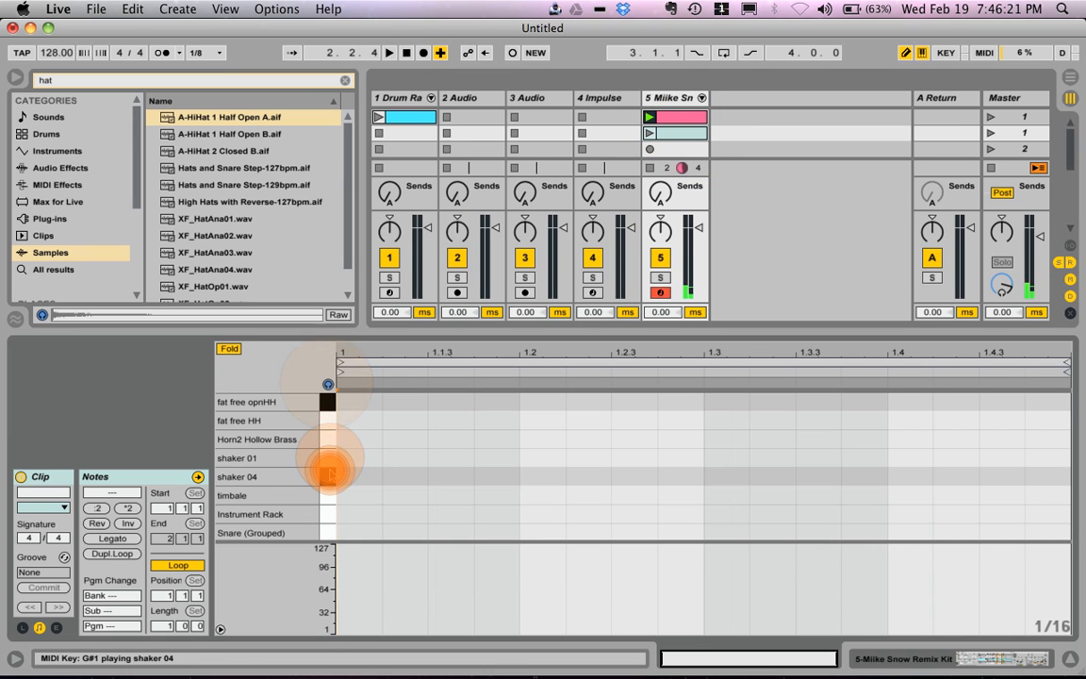
{"action": "left_click", "coordinate": [329, 461]}
{"action": "left_click", "coordinate": [329, 461]}
{"action": "left_click", "coordinate": [331, 416]}
{"action": "left_click", "coordinate": [330, 402]}
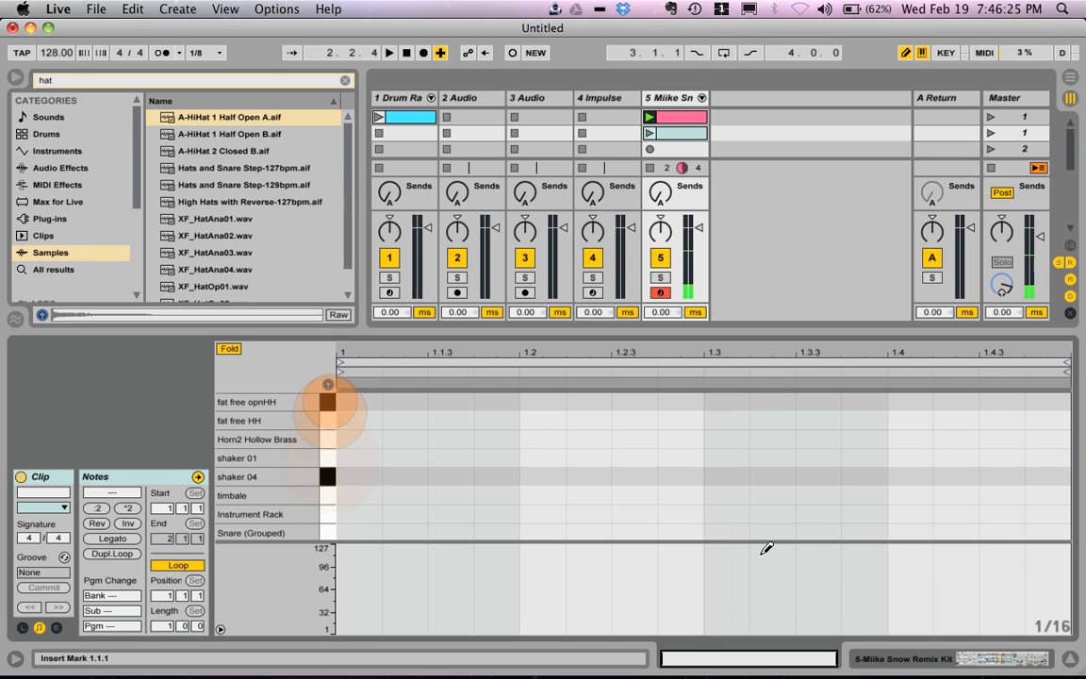
Step: Add a fat free opnHH note at 1.1.3 and a fat free HH note starting about half a sixteenth after it, overlapping
{"action": "left_click", "coordinate": [454, 402]}
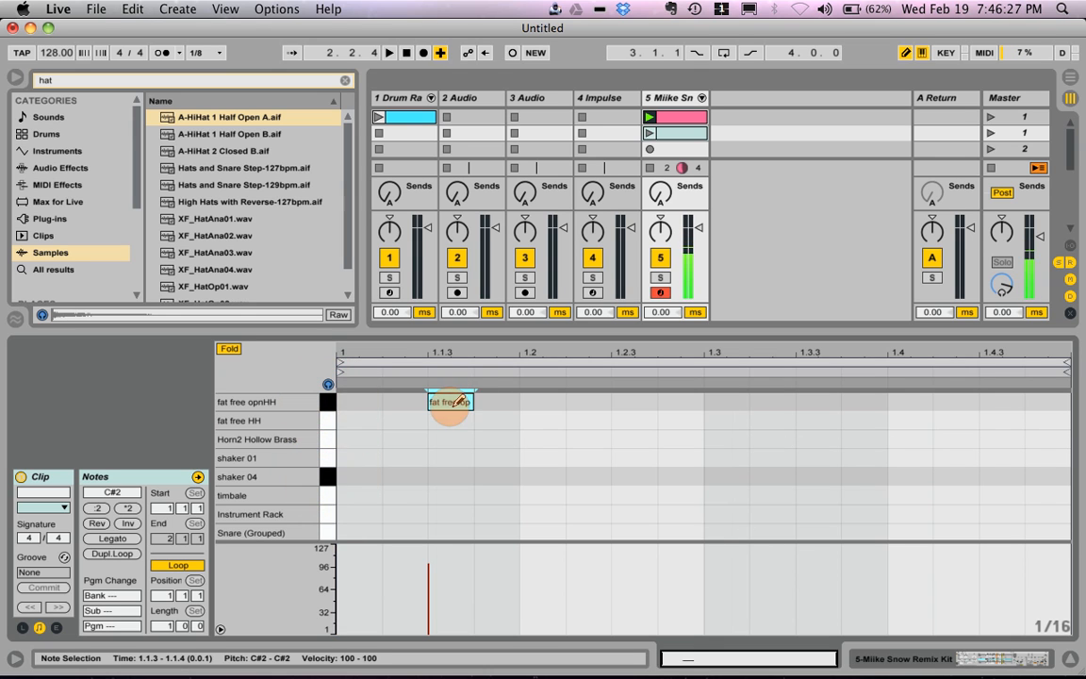
{"action": "left_click", "coordinate": [466, 419]}
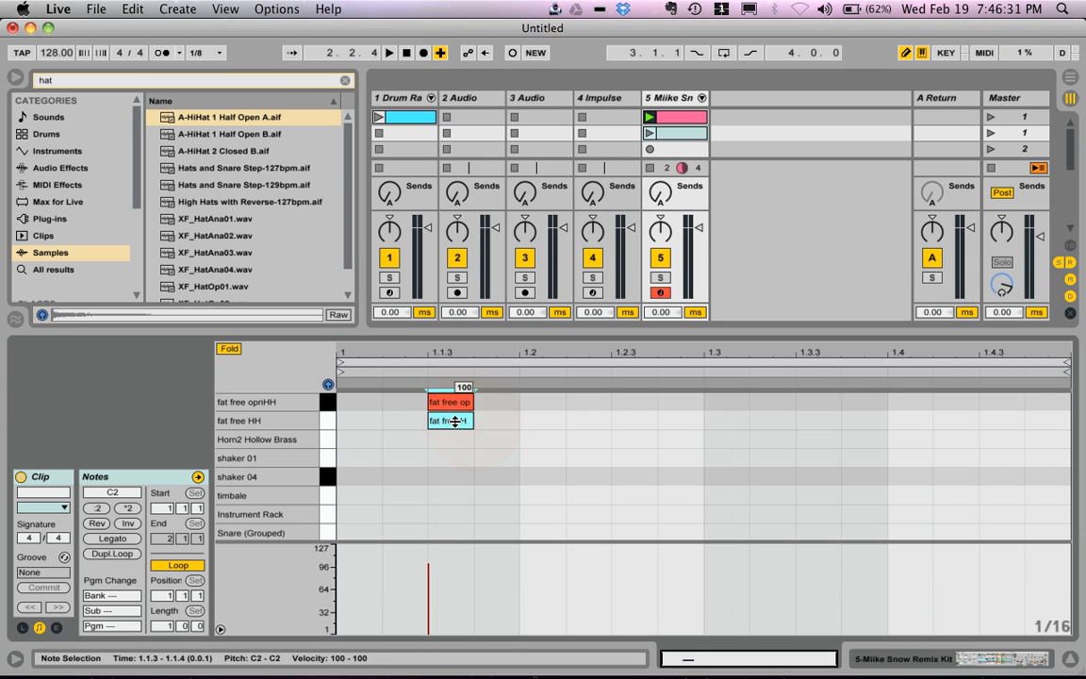
{"action": "left_click_drag", "start_coordinate": [455, 421], "coordinate": [487, 427]}
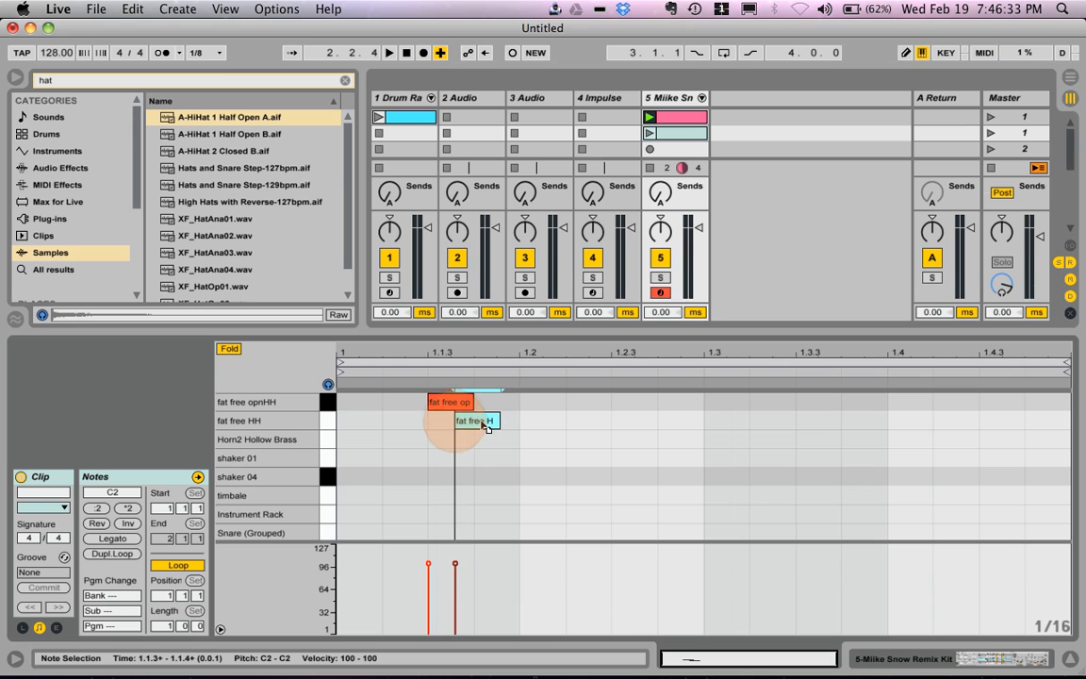
{"action": "left_click", "coordinate": [446, 404]}
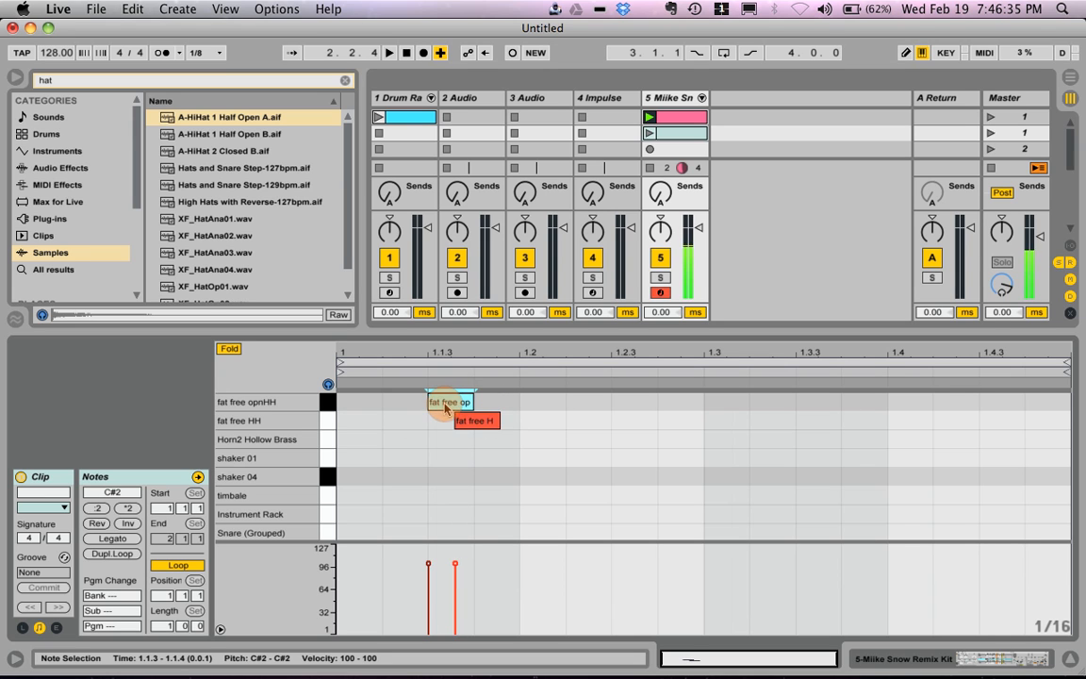
Step: Add fat free opnHH notes at 1.2.3, 1.3.3 and 1.4.3, add an overlapping fat free HH note after 1.3.3, and launch the clip
{"action": "left_click", "coordinate": [640, 402]}
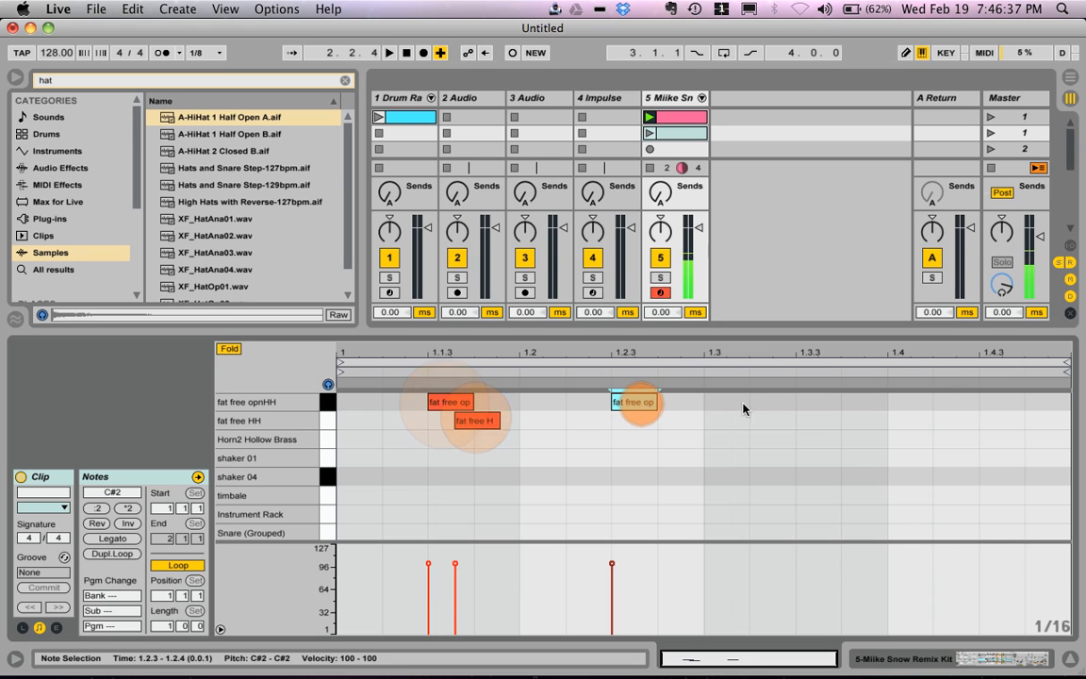
{"action": "left_click", "coordinate": [818, 402]}
{"action": "left_click", "coordinate": [998, 410]}
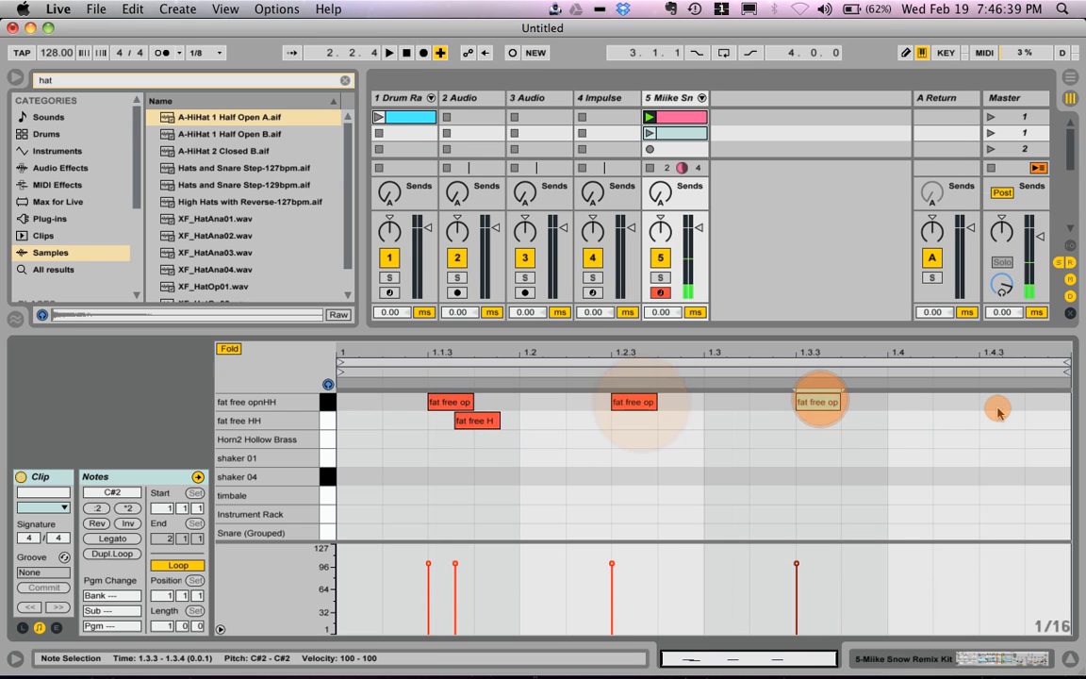
{"action": "left_click", "coordinate": [842, 422]}
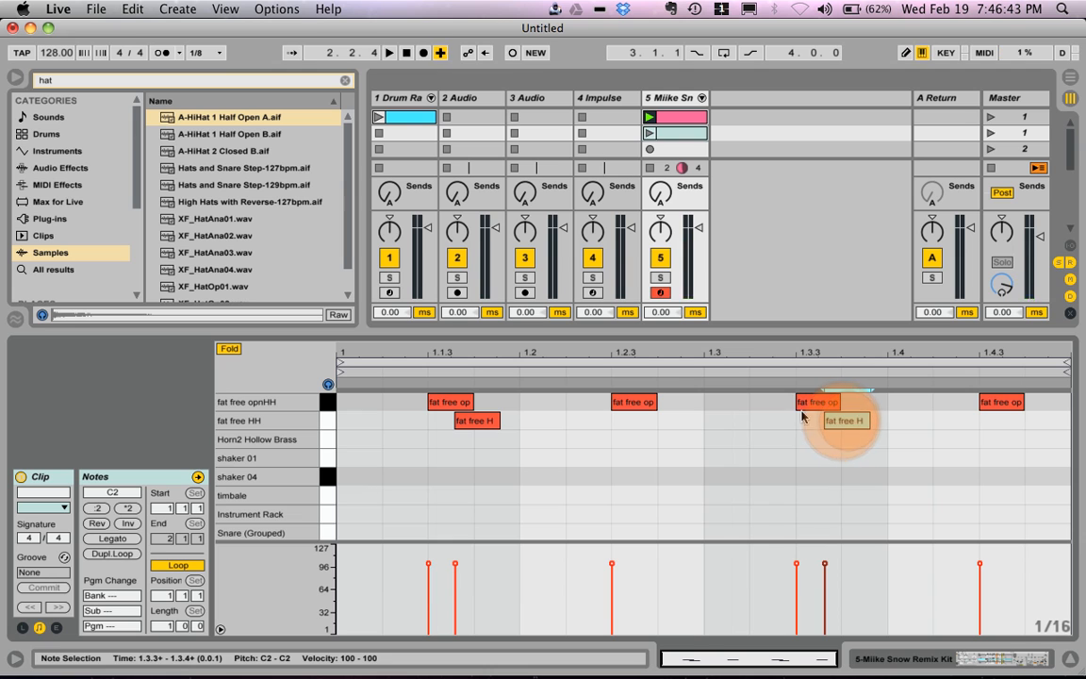
{"action": "left_click", "coordinate": [651, 134]}
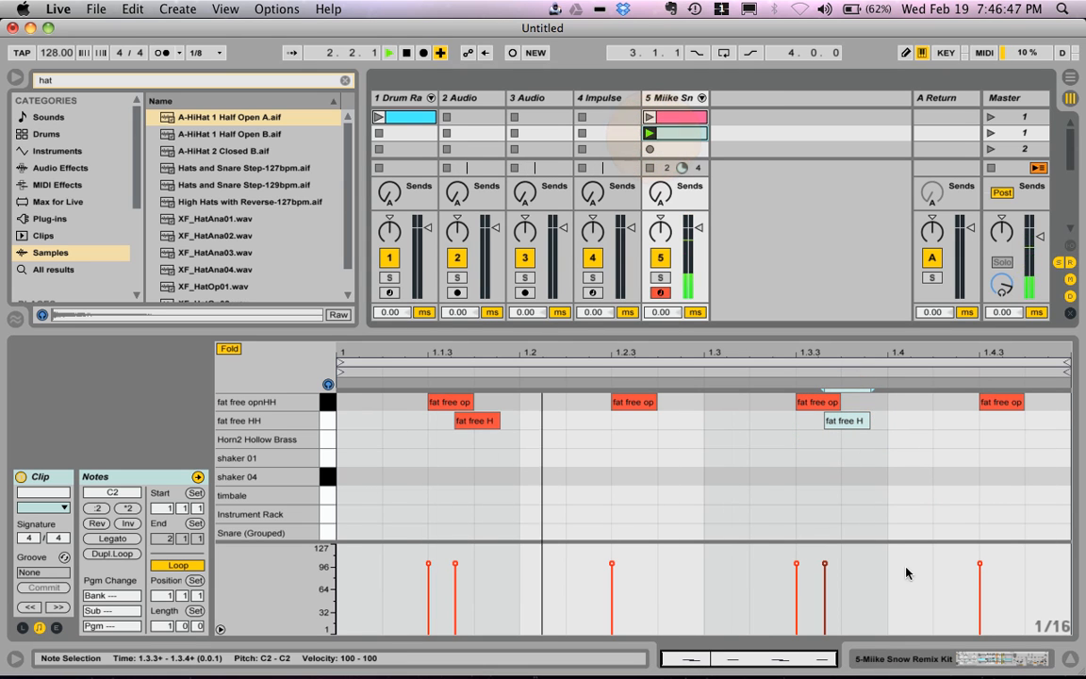
Step: Set the choke group of the fat free HH and fat free opnHH chains to None and audition the pattern
{"action": "left_click", "coordinate": [984, 648]}
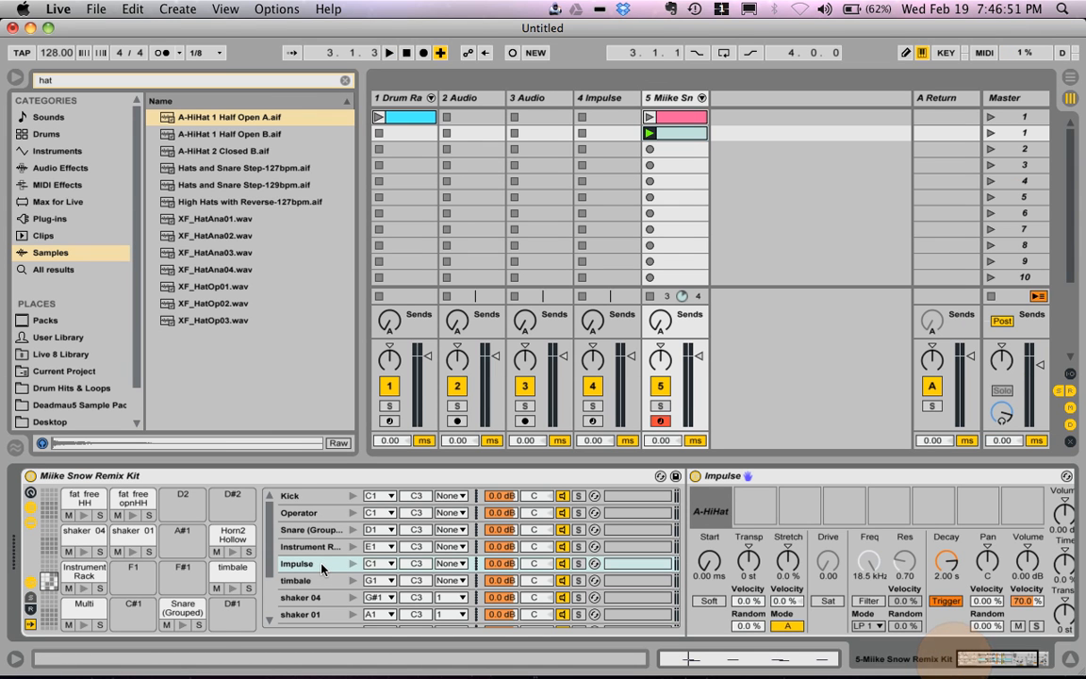
{"action": "scroll", "coordinate": [321, 568], "scroll_direction": "down", "scroll_amount": 4}
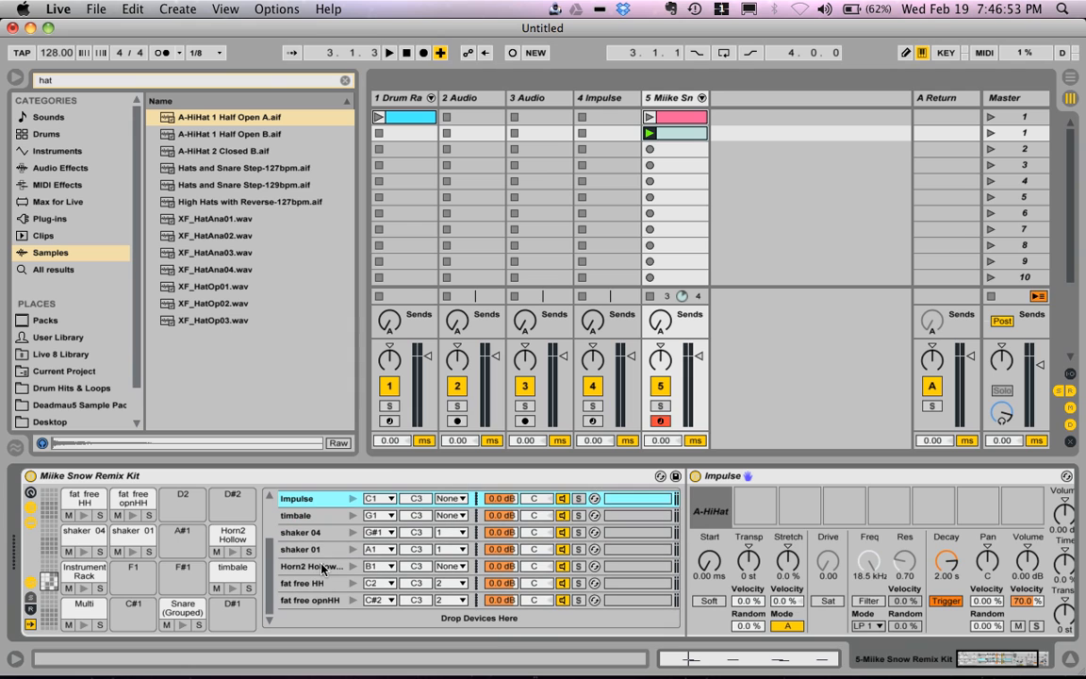
{"action": "left_click", "coordinate": [454, 584]}
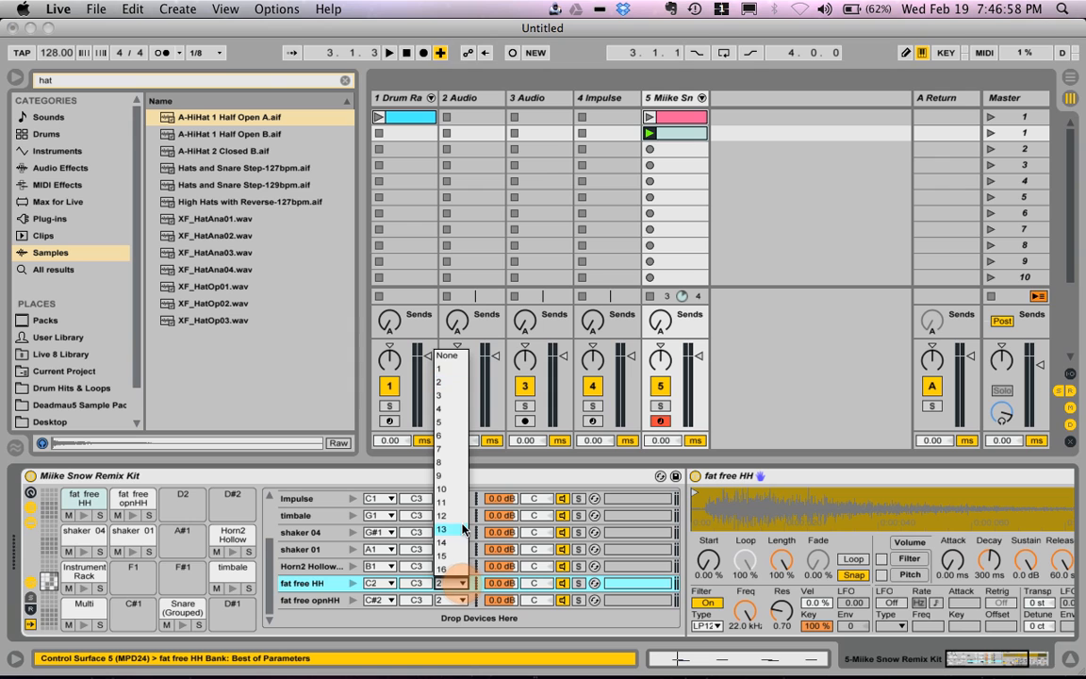
{"action": "left_click", "coordinate": [452, 356]}
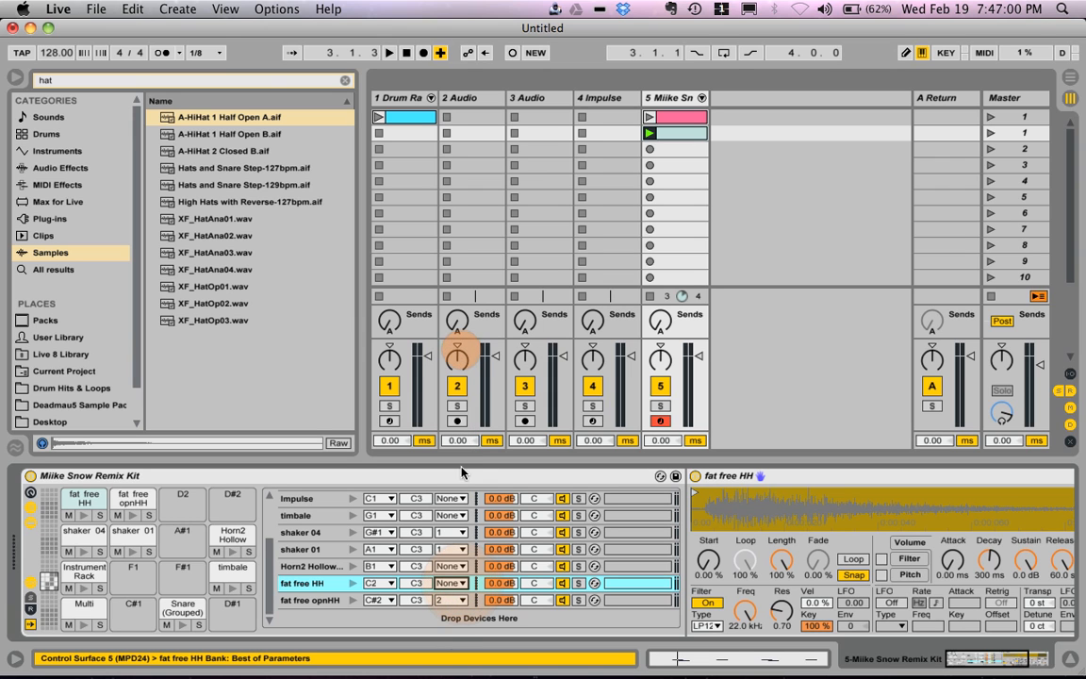
{"action": "left_click", "coordinate": [451, 600]}
{"action": "left_click", "coordinate": [463, 373]}
{"action": "key", "text": "space"}
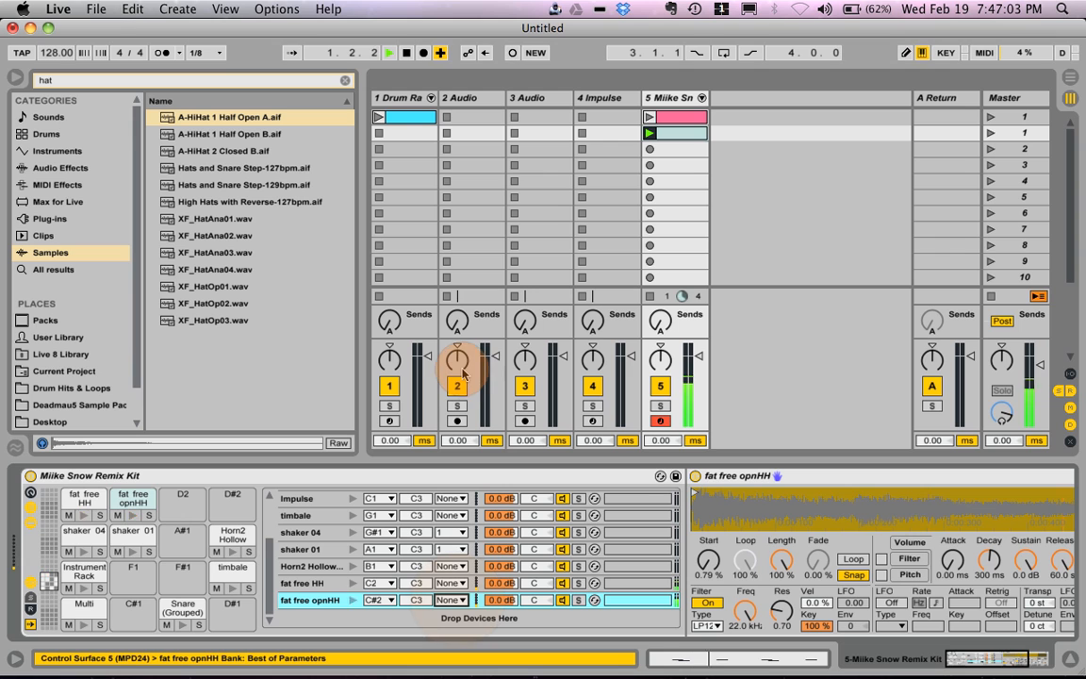
{"action": "key", "text": "space"}
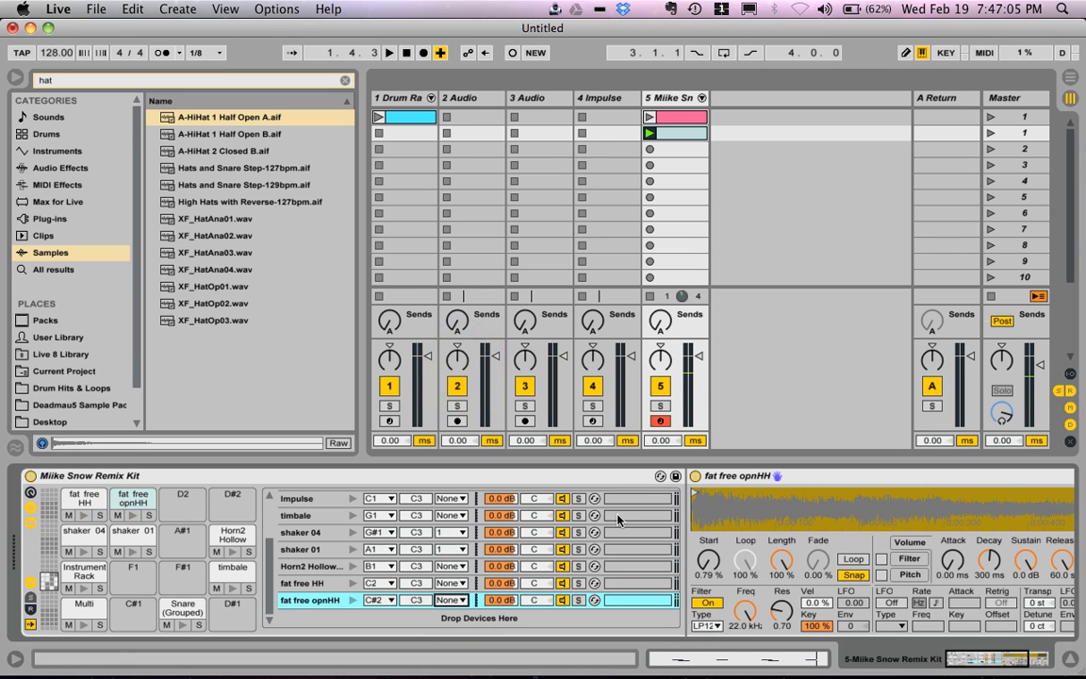
Step: Move the fat free opnHH notes at 1.2.3 and 1.4.3 to the fat free HH row while auditioning the clip
{"action": "key", "text": "Tab"}
{"action": "key", "text": "Tab"}
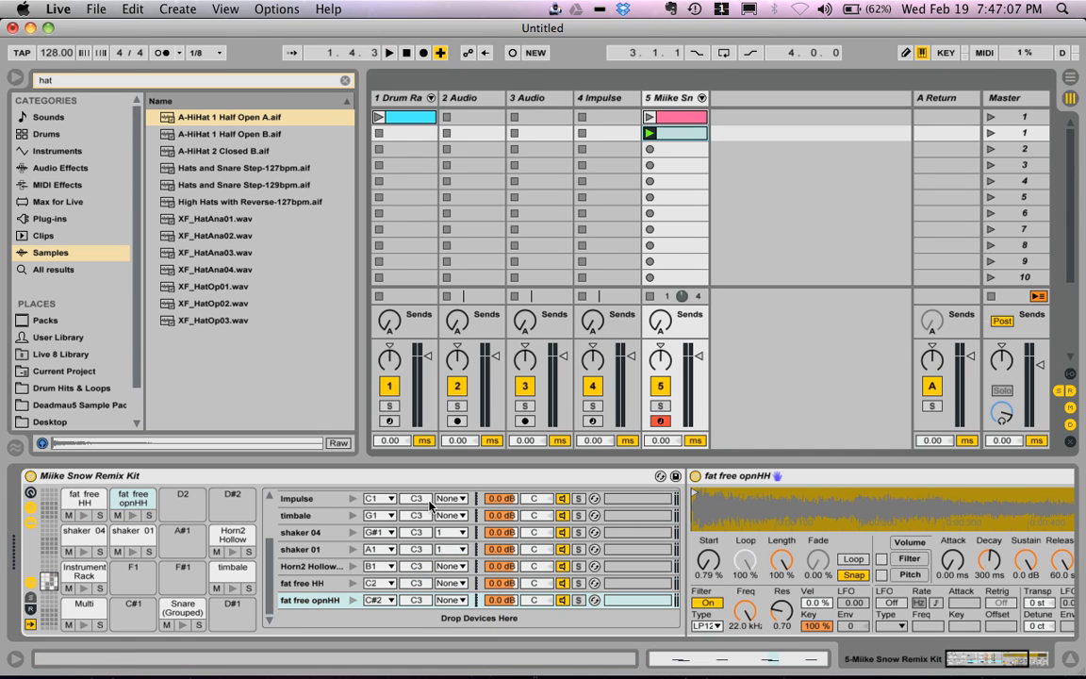
{"action": "left_click", "coordinate": [729, 659]}
{"action": "key", "text": "space"}
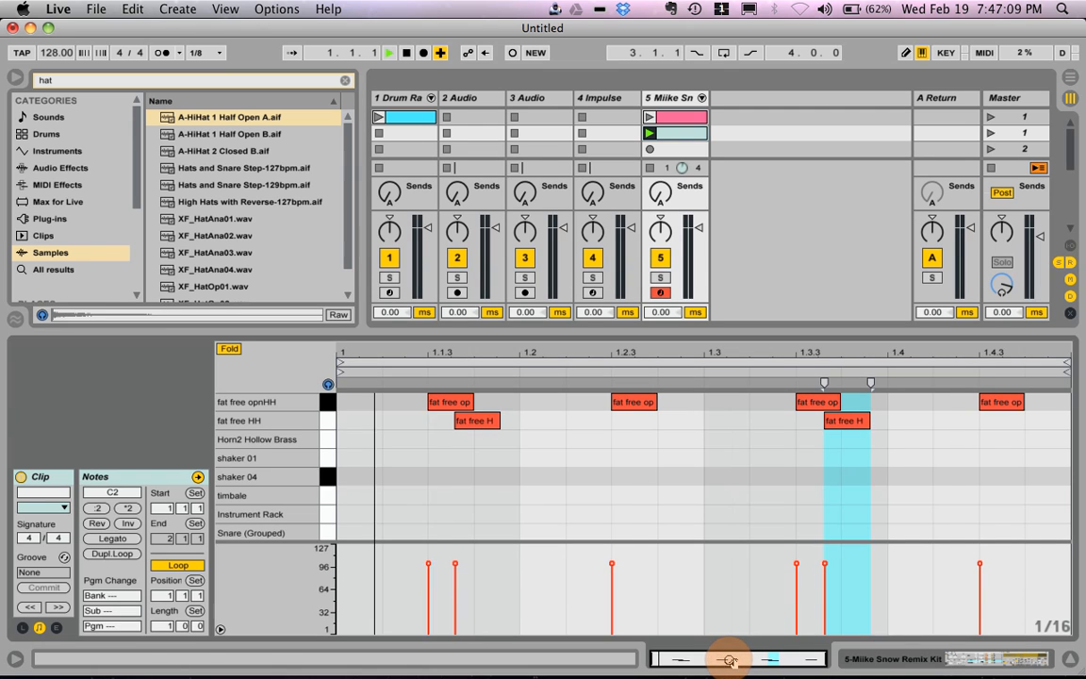
{"action": "key", "text": "space"}
{"action": "left_click_drag", "start_coordinate": [634, 402], "coordinate": [634, 421]}
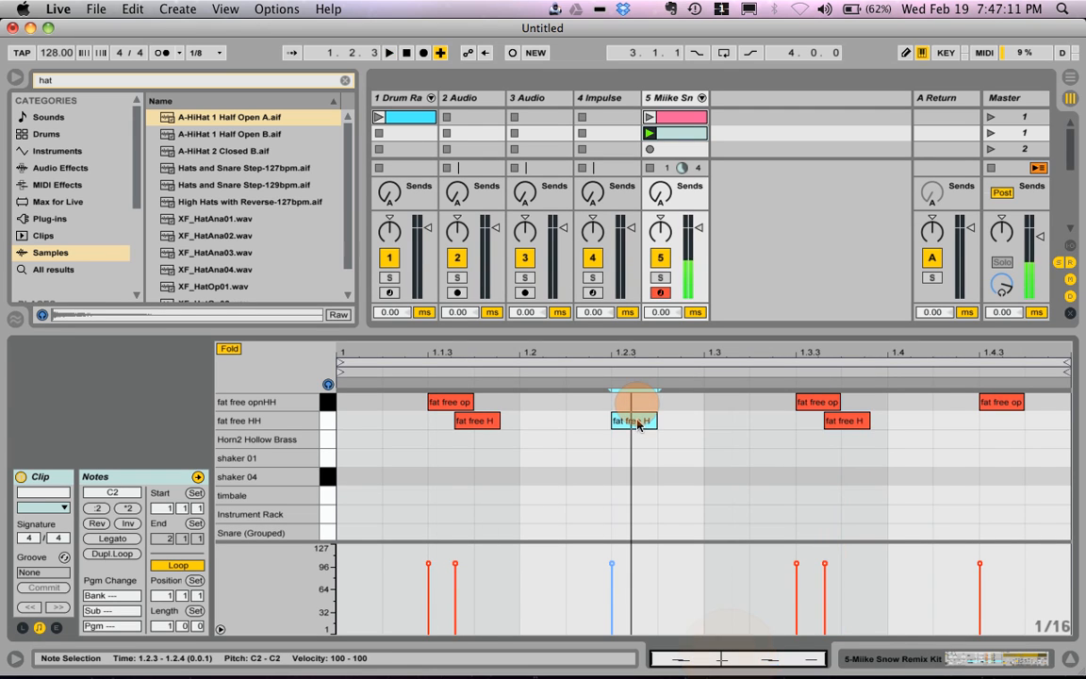
{"action": "key", "text": "space"}
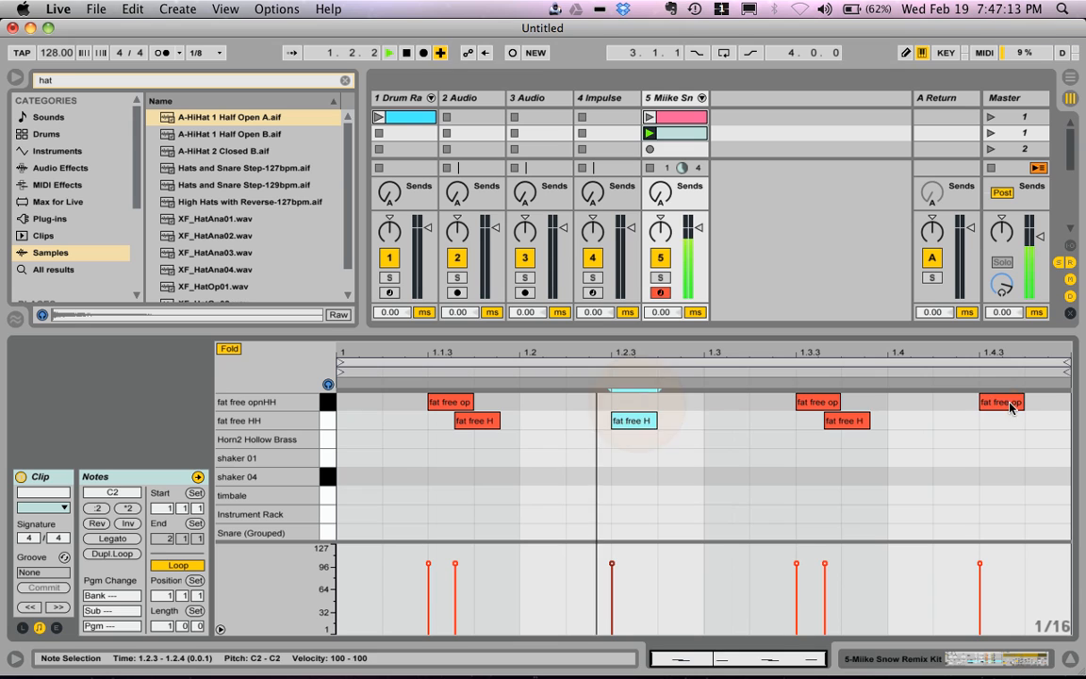
{"action": "left_click_drag", "start_coordinate": [1002, 405], "coordinate": [1005, 421]}
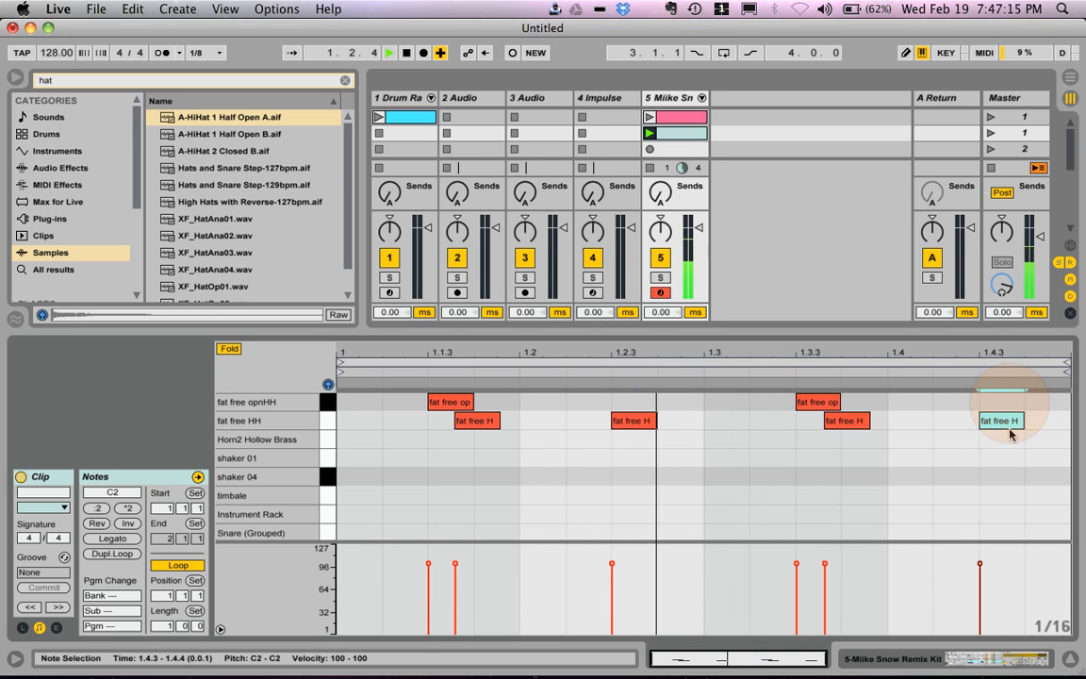
Step: Assign the fat free HH and fat free opnHH chains to choke group 2 and play the pattern
{"action": "left_click", "coordinate": [943, 665]}
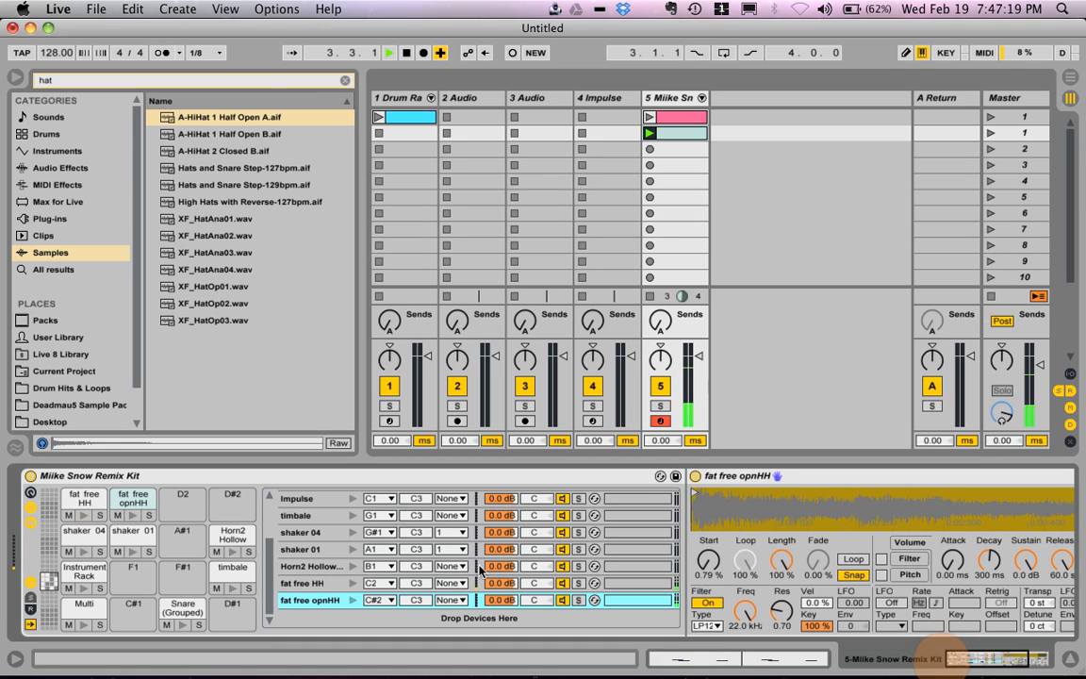
{"action": "left_click", "coordinate": [699, 662]}
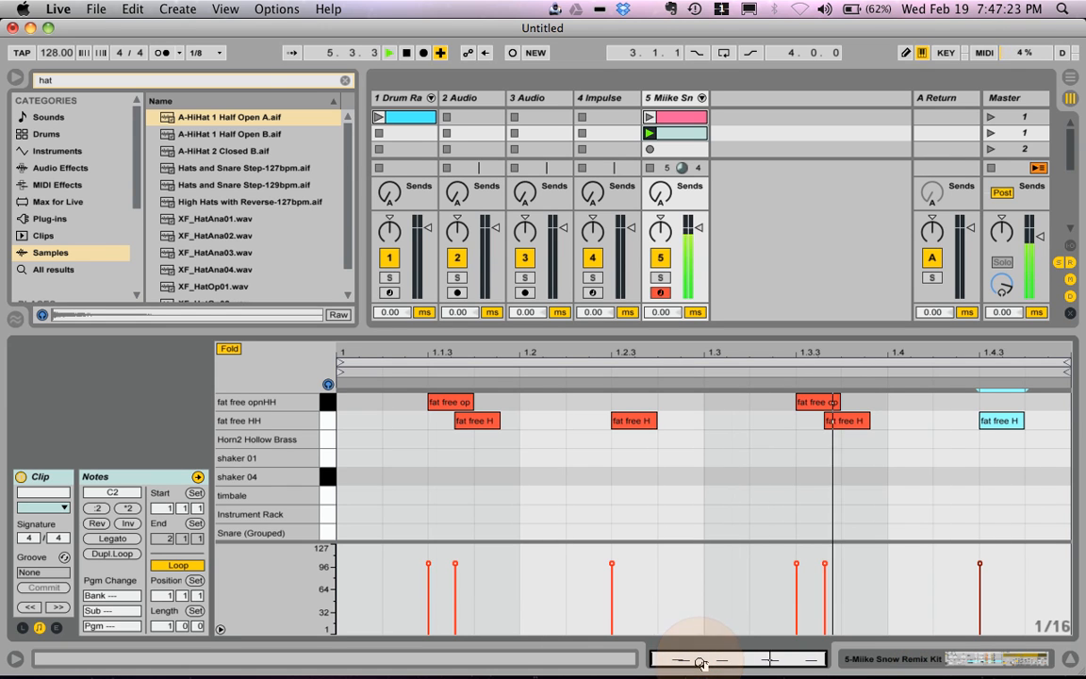
{"action": "left_click", "coordinate": [881, 662]}
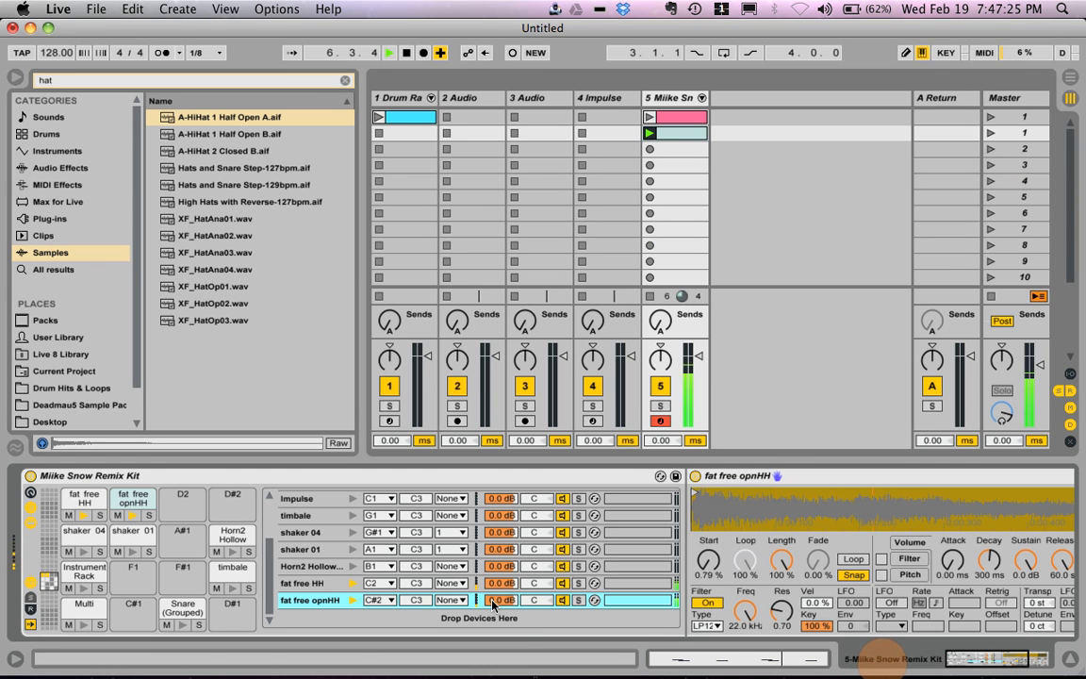
{"action": "left_click", "coordinate": [449, 583]}
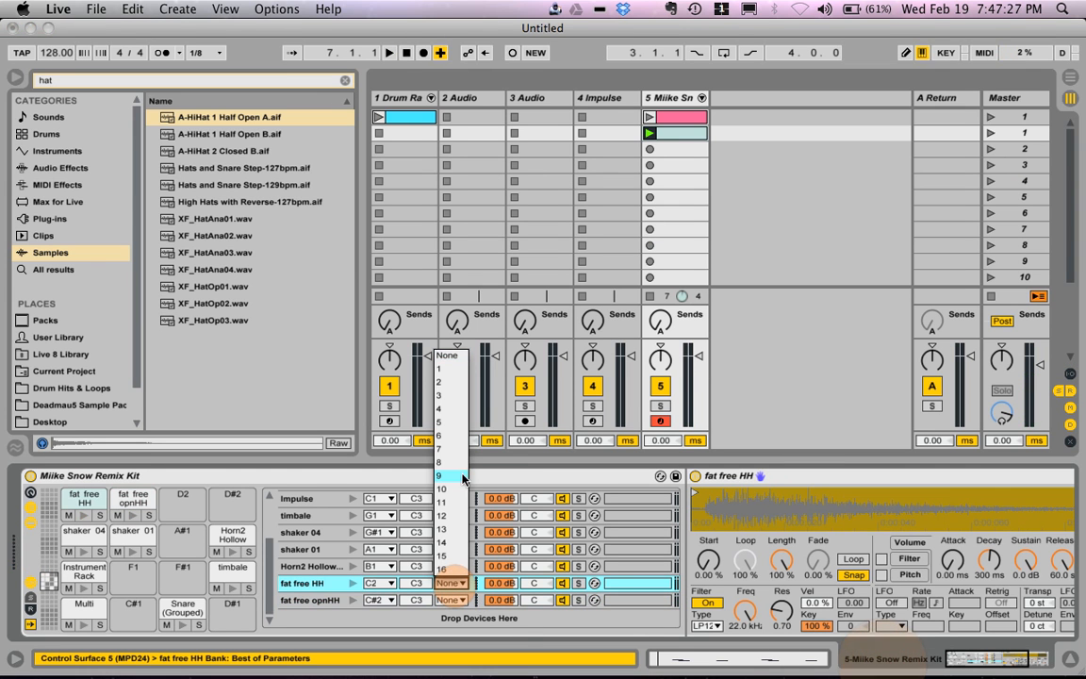
{"action": "left_click", "coordinate": [451, 382]}
{"action": "left_click", "coordinate": [452, 600]}
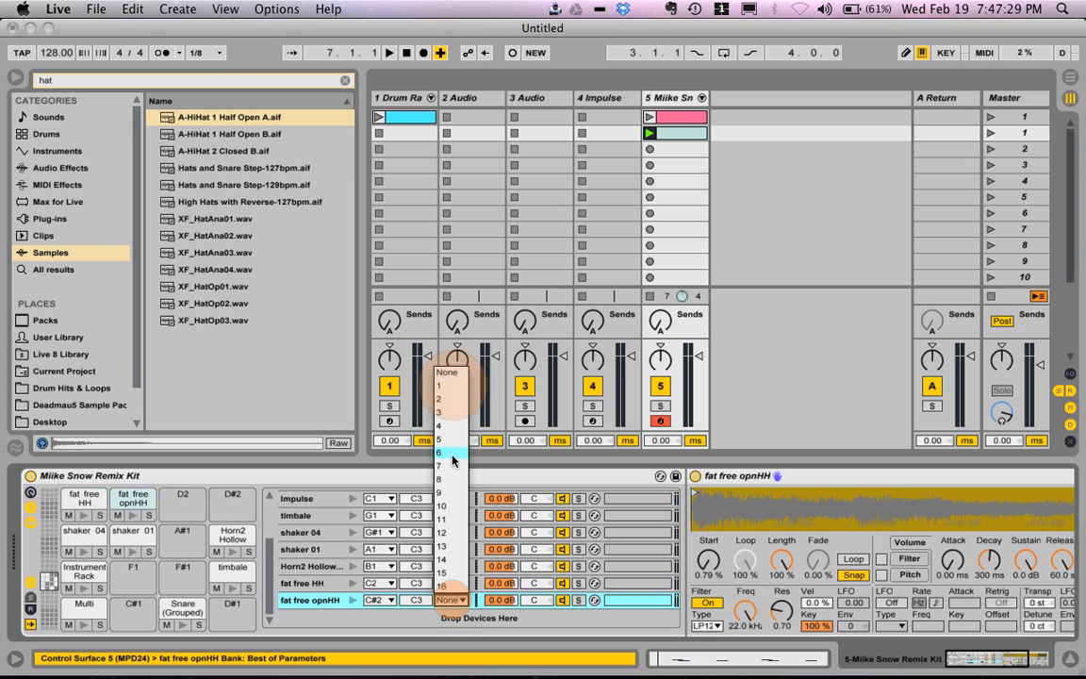
{"action": "left_click", "coordinate": [450, 383]}
{"action": "key", "text": "space"}
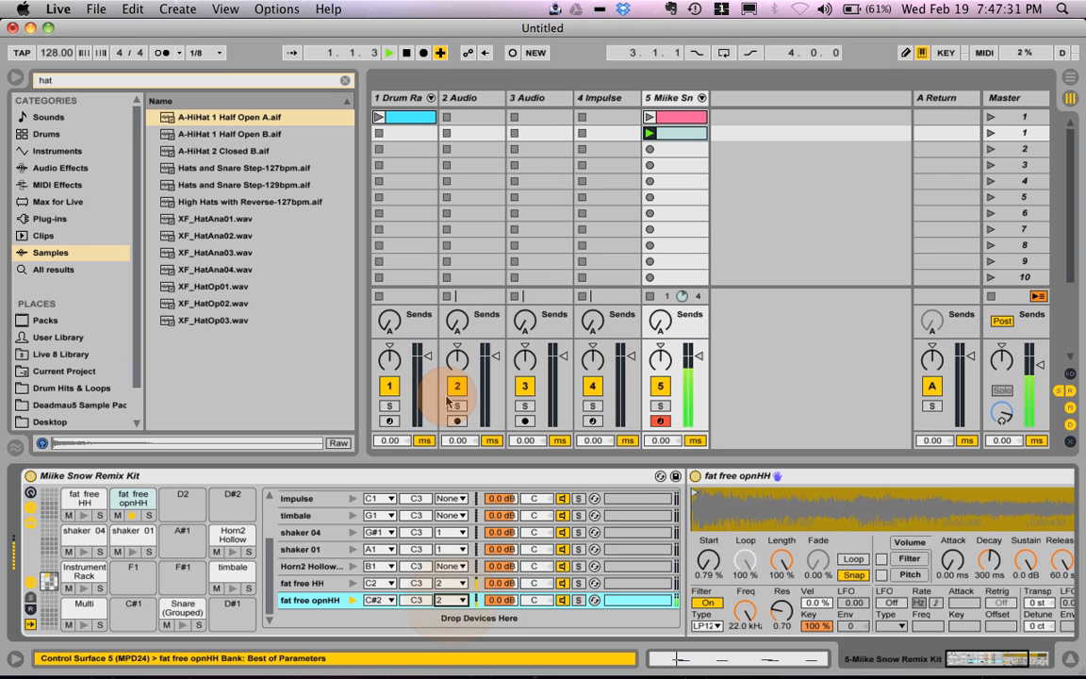
Step: Move the clip's first fat free HH note to beat 1.2 and turn off note preview
{"action": "left_click", "coordinate": [685, 668]}
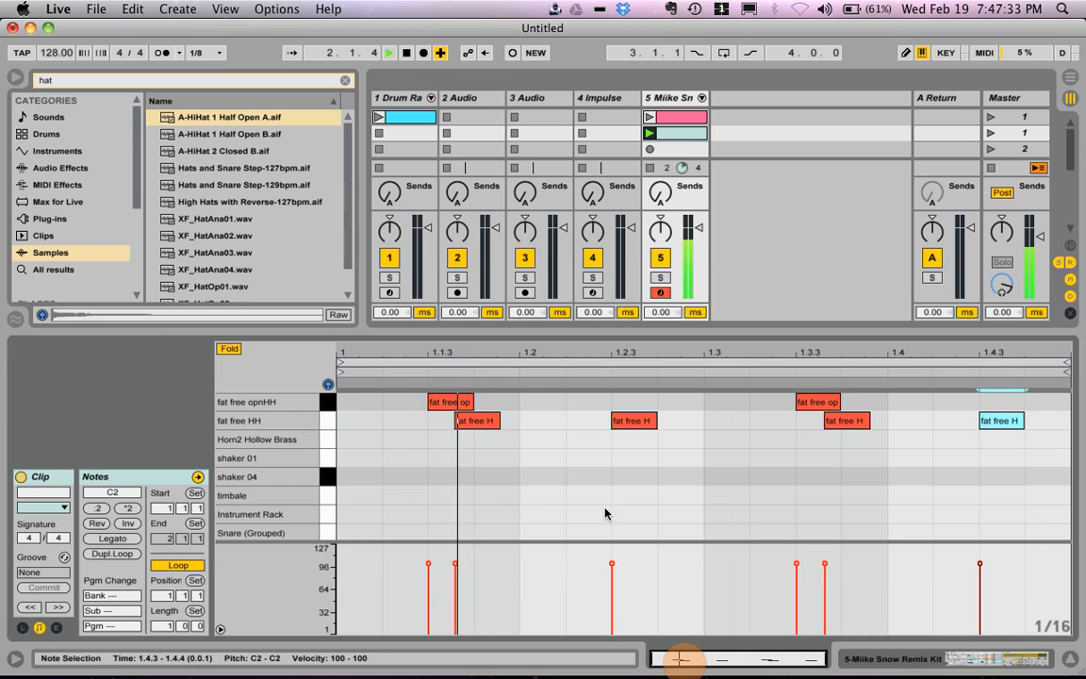
{"action": "left_click_drag", "start_coordinate": [467, 427], "coordinate": [512, 427]}
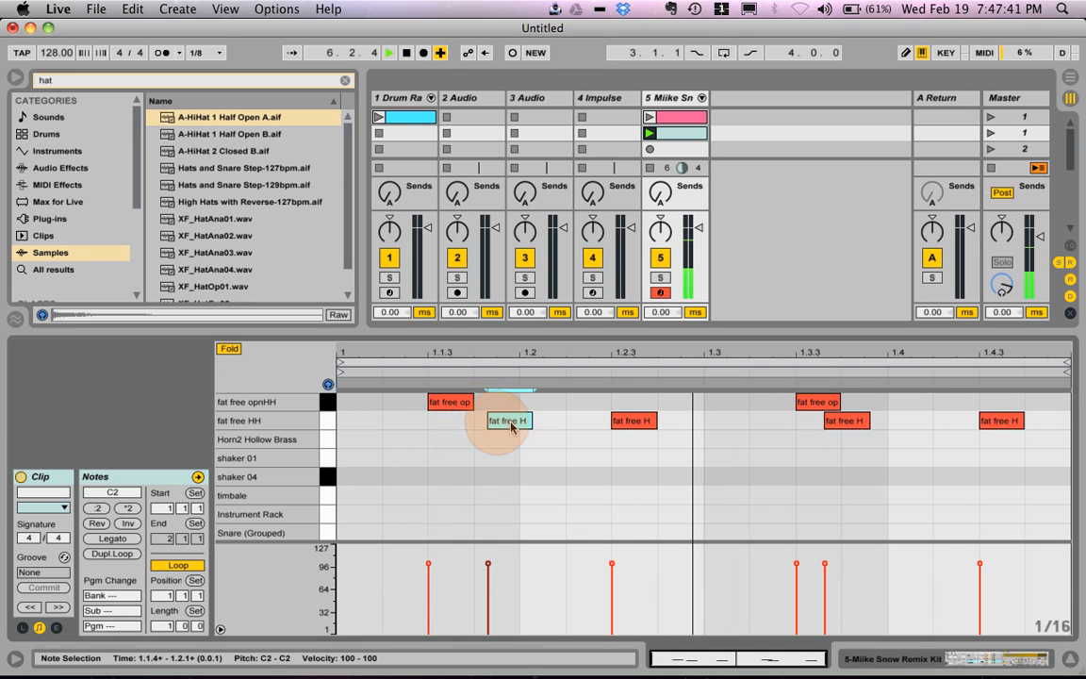
{"action": "left_click", "coordinate": [327, 388]}
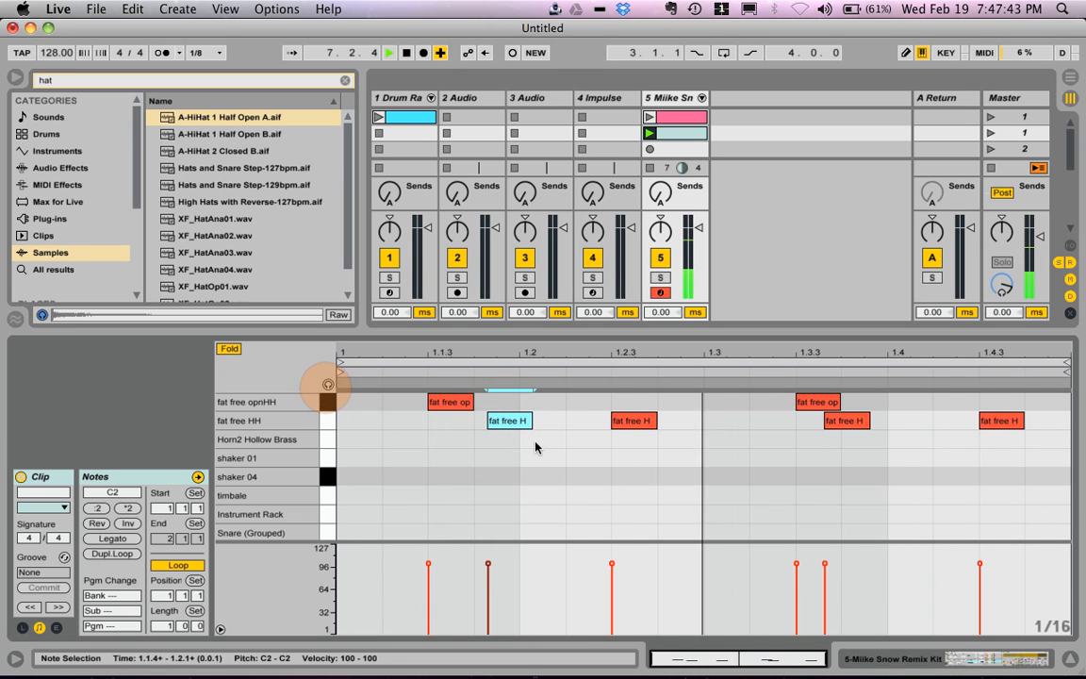
{"action": "left_click_drag", "start_coordinate": [509, 427], "coordinate": [539, 427]}
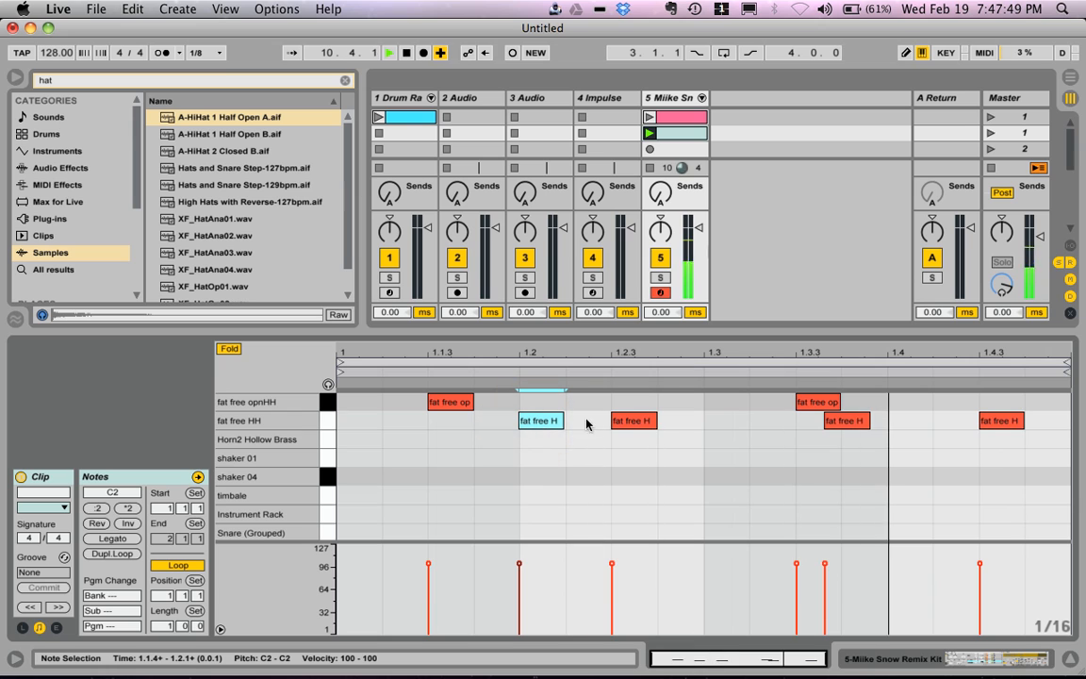
Step: Move the fat free HH note following 1.3.3 to just after 1.3 and add another fat free HH note between 1.3.4 and 1.4
{"action": "left_click_drag", "start_coordinate": [854, 423], "coordinate": [766, 424]}
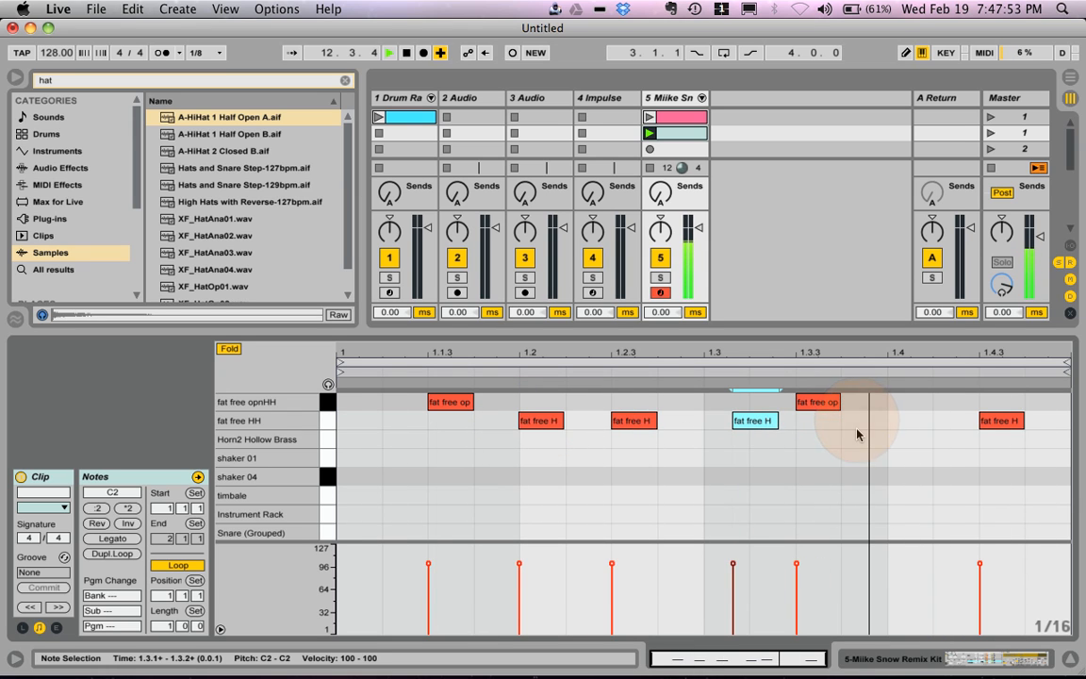
{"action": "double_click", "coordinate": [897, 422]}
{"action": "left_click_drag", "start_coordinate": [898, 426], "coordinate": [865, 426]}
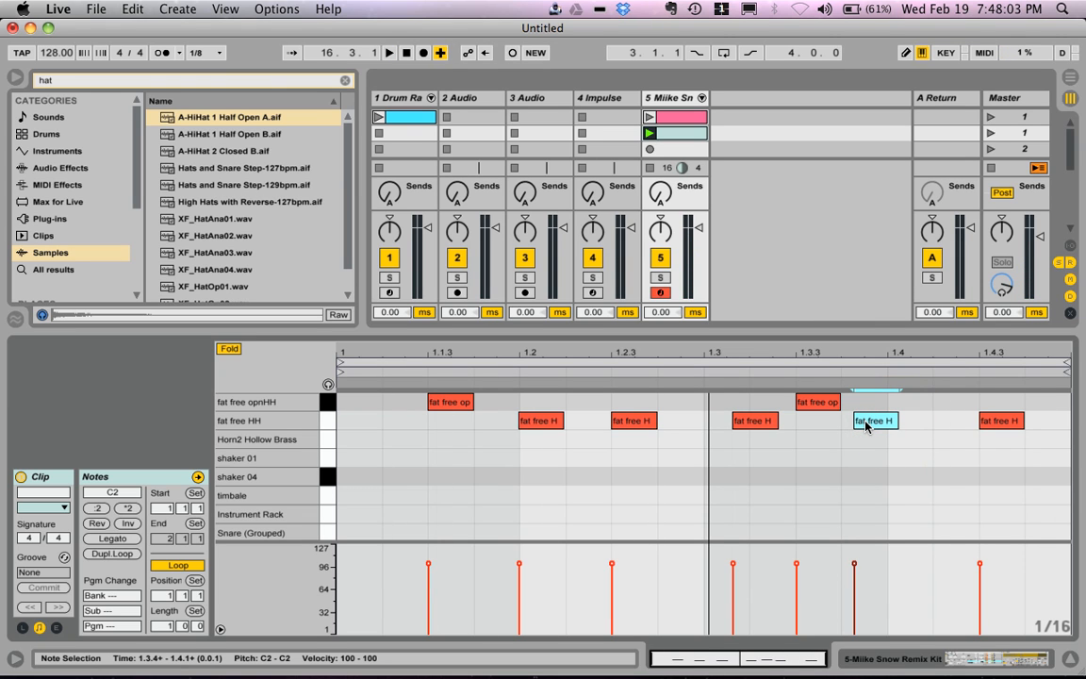
{"action": "left_click", "coordinate": [985, 657]}
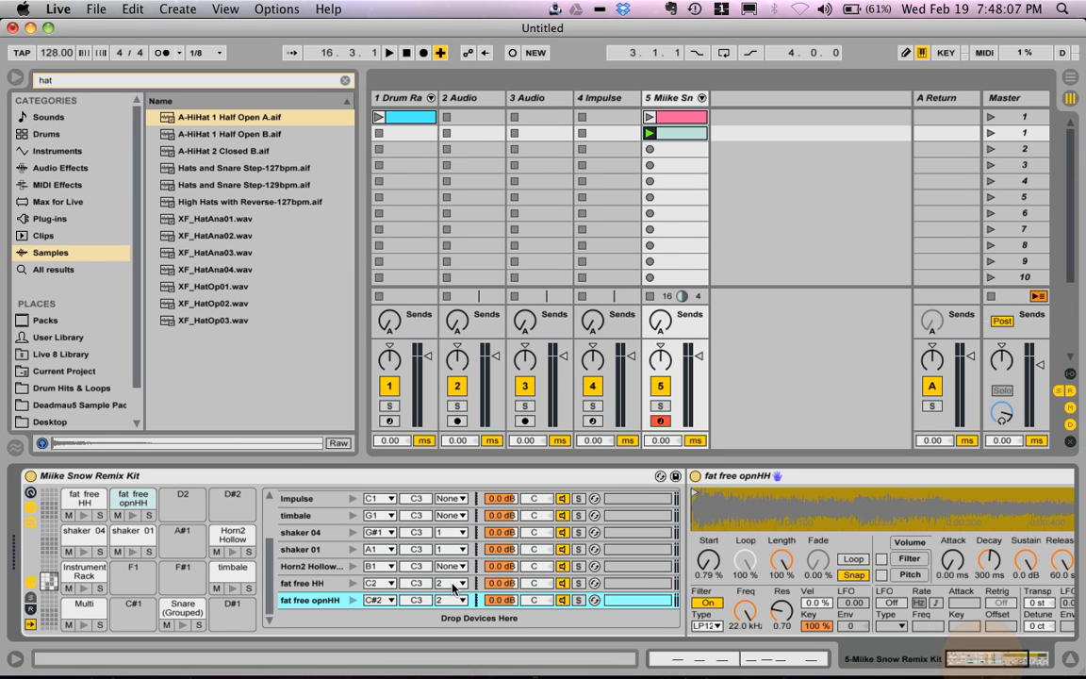
{"action": "left_click", "coordinate": [452, 569]}
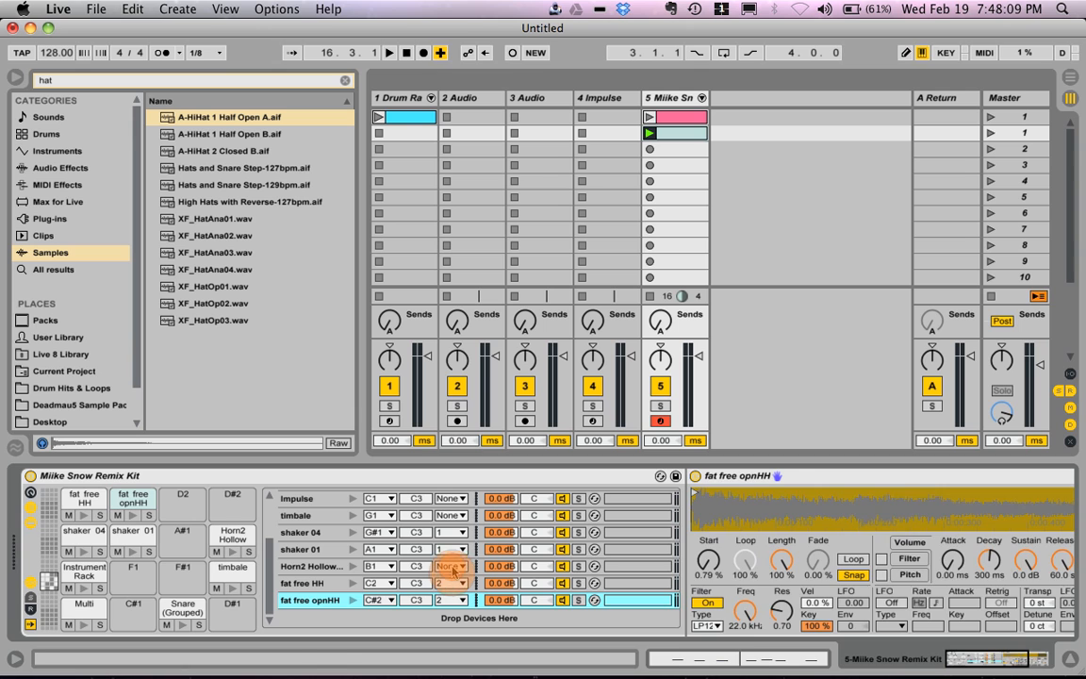
{"action": "left_click", "coordinate": [455, 560]}
{"action": "left_click", "coordinate": [455, 565]}
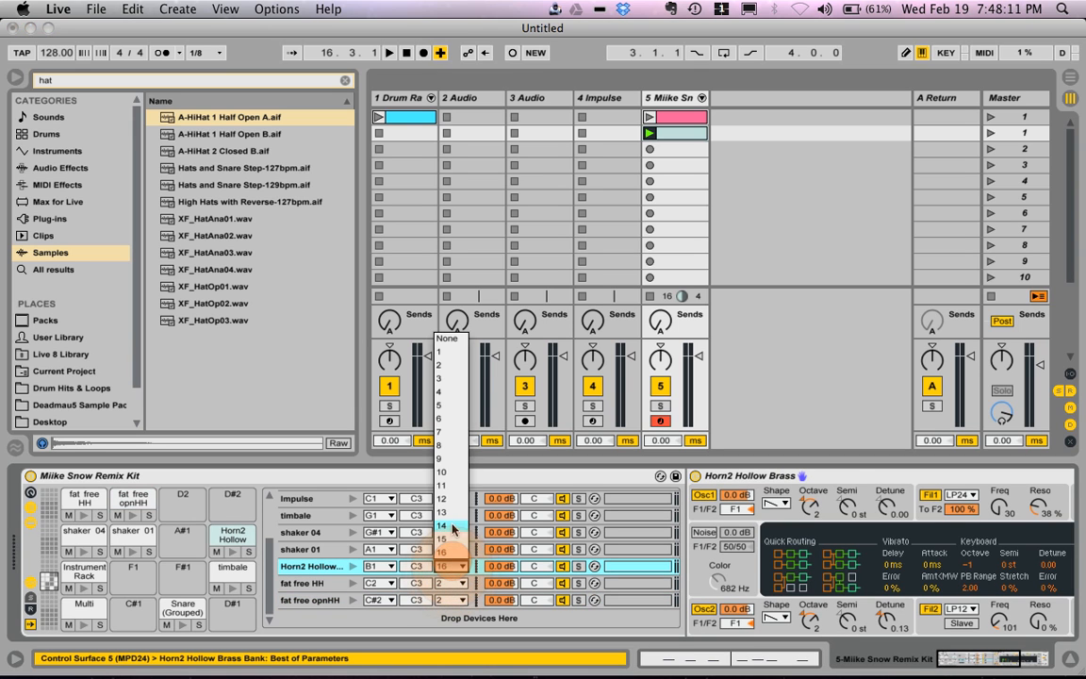
{"action": "left_click", "coordinate": [452, 307]}
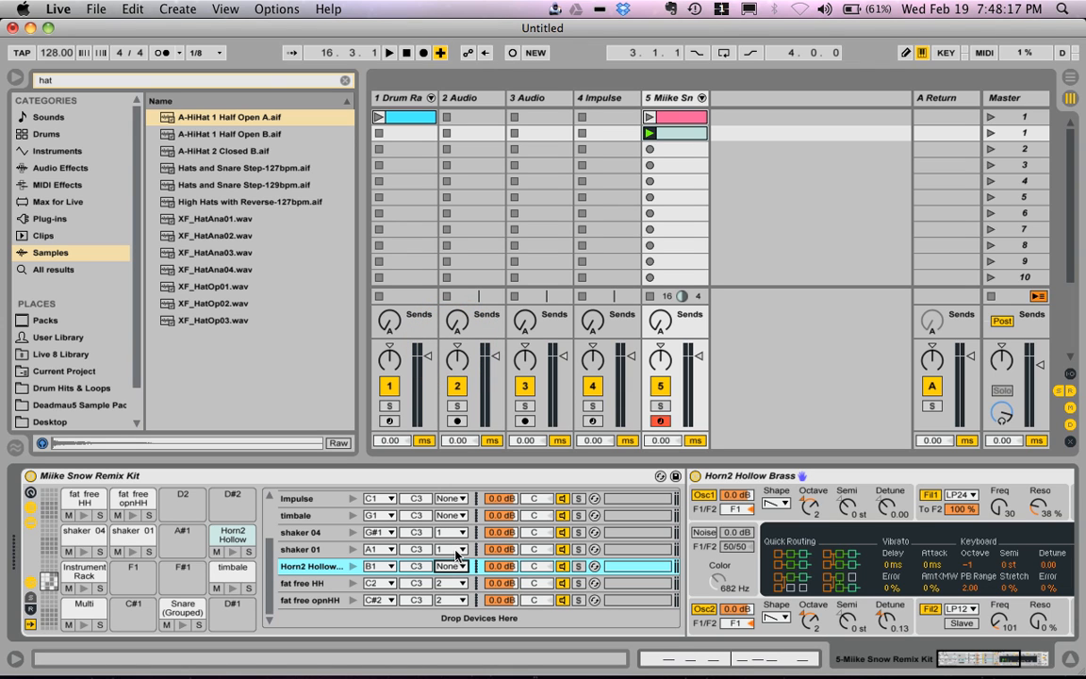
Step: Show the Info View and unfold the first Drum Rack track's chains in the Session mixer
{"action": "mouse_move", "coordinate": [455, 677]}
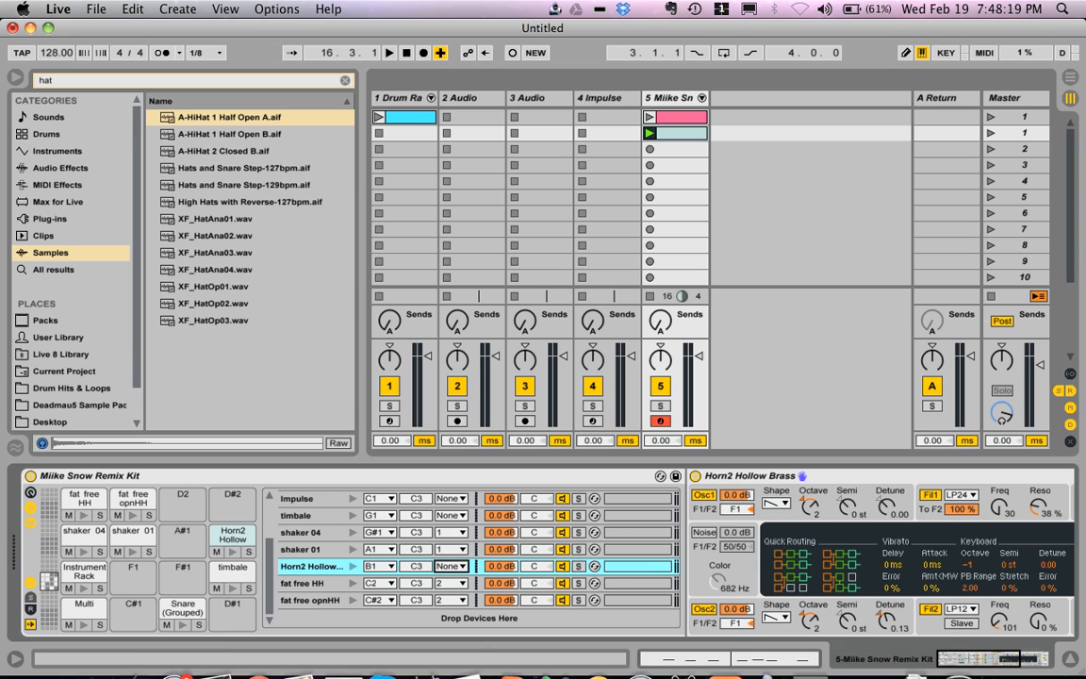
{"action": "left_click", "coordinate": [15, 658]}
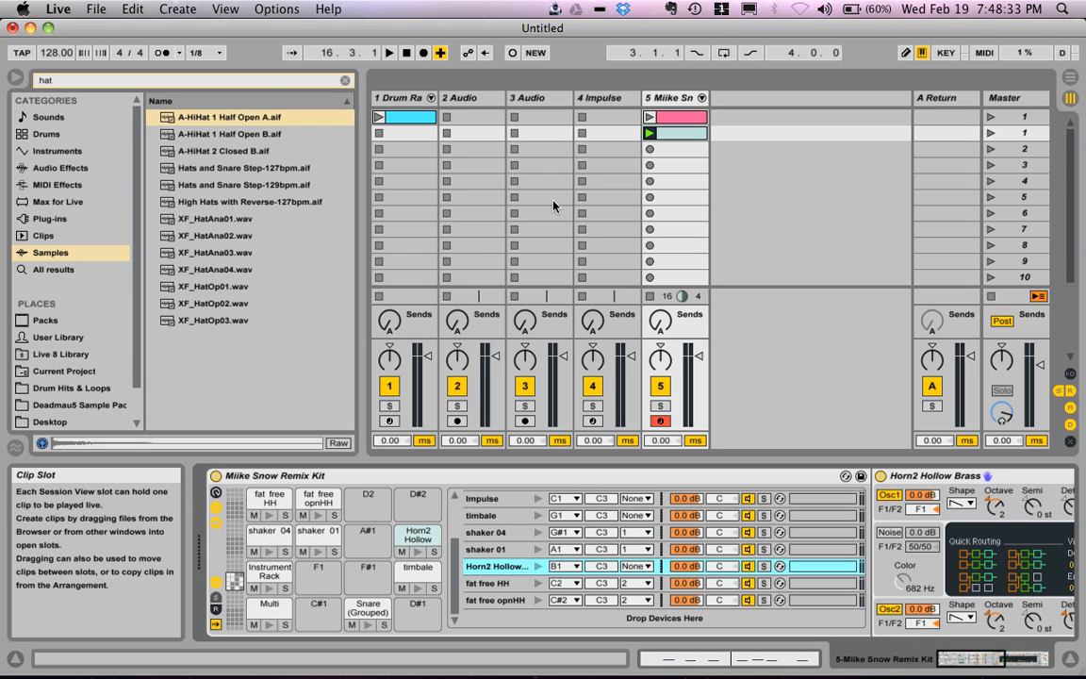
{"action": "scroll", "coordinate": [588, 558], "scroll_direction": "up", "scroll_amount": 4}
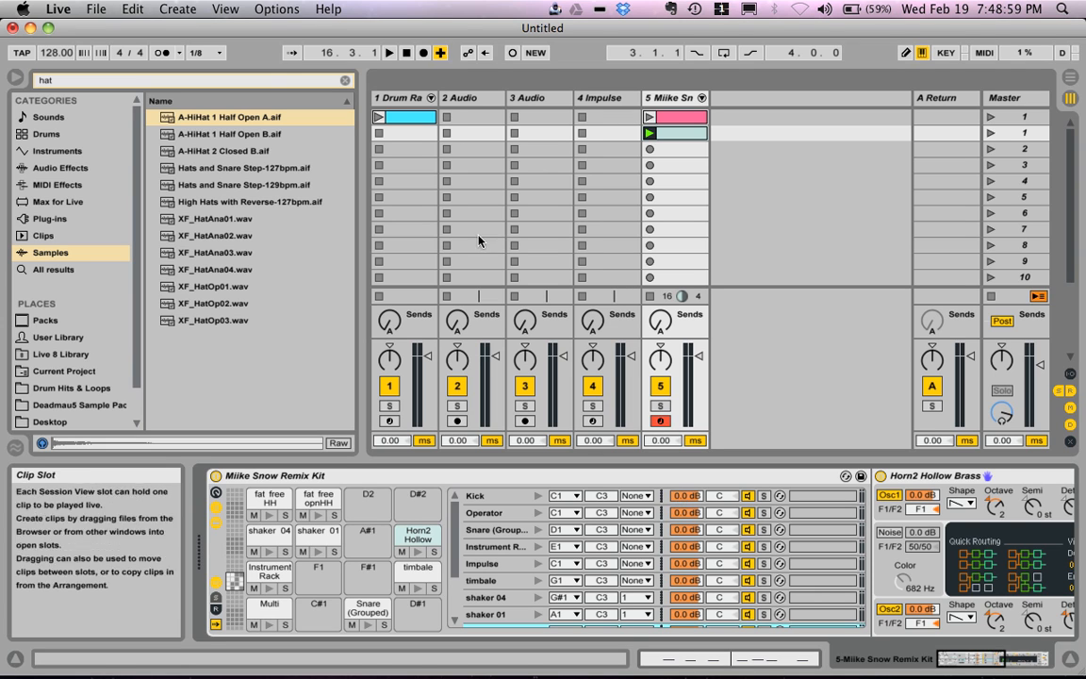
{"action": "left_click", "coordinate": [432, 99]}
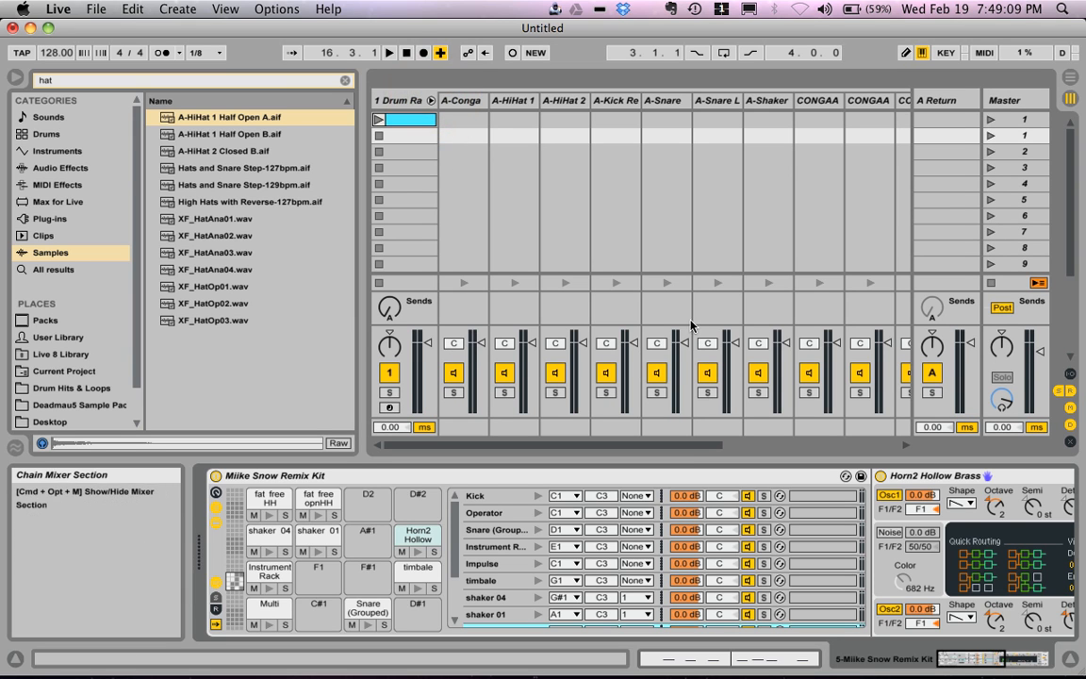
{"action": "scroll", "coordinate": [697, 302], "scroll_direction": "right", "scroll_amount": 5}
{"action": "scroll", "coordinate": [698, 299], "scroll_direction": "left", "scroll_amount": 5}
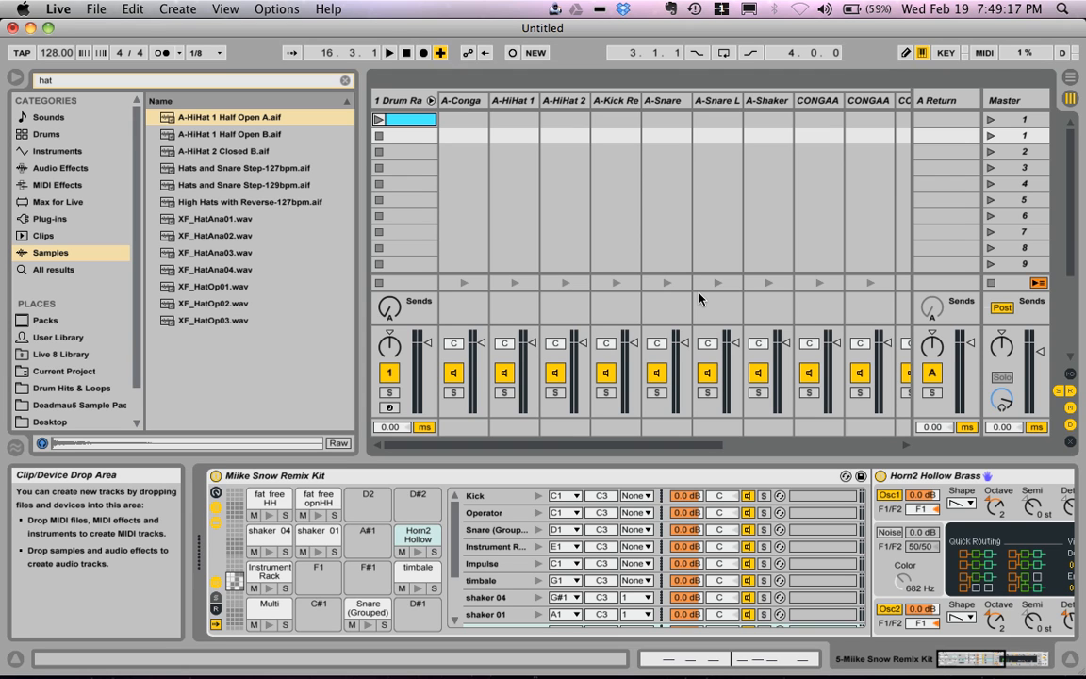
{"action": "scroll", "coordinate": [677, 510], "scroll_direction": "right", "scroll_amount": 4}
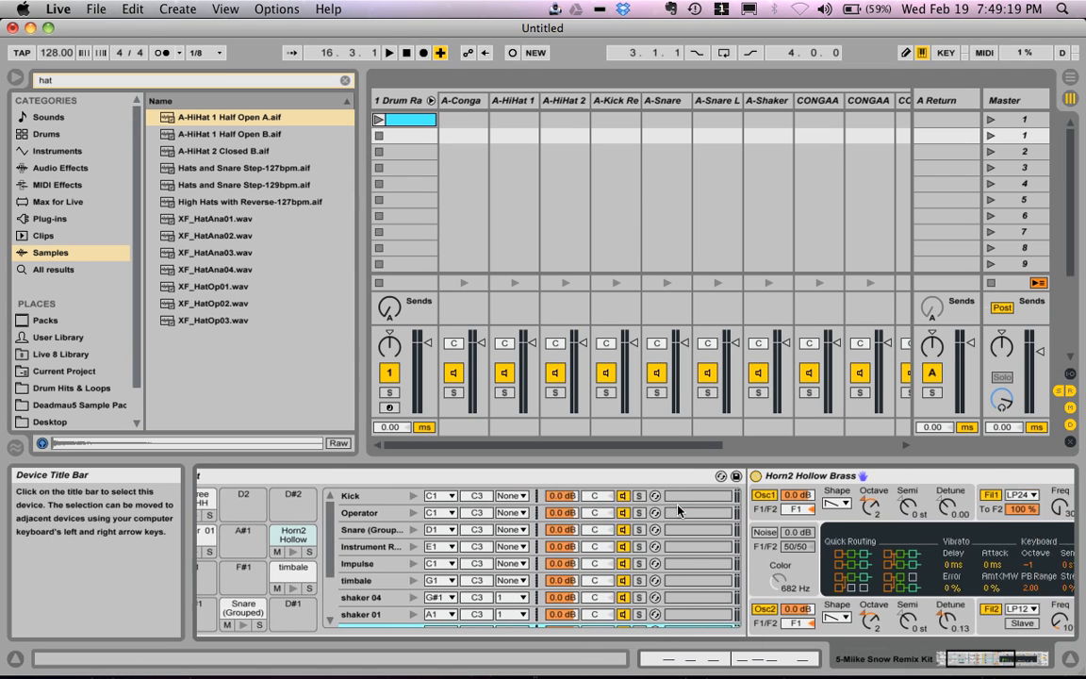
{"action": "scroll", "coordinate": [677, 510], "scroll_direction": "left", "scroll_amount": 4}
{"action": "scroll", "coordinate": [677, 510], "scroll_direction": "down", "scroll_amount": 1}
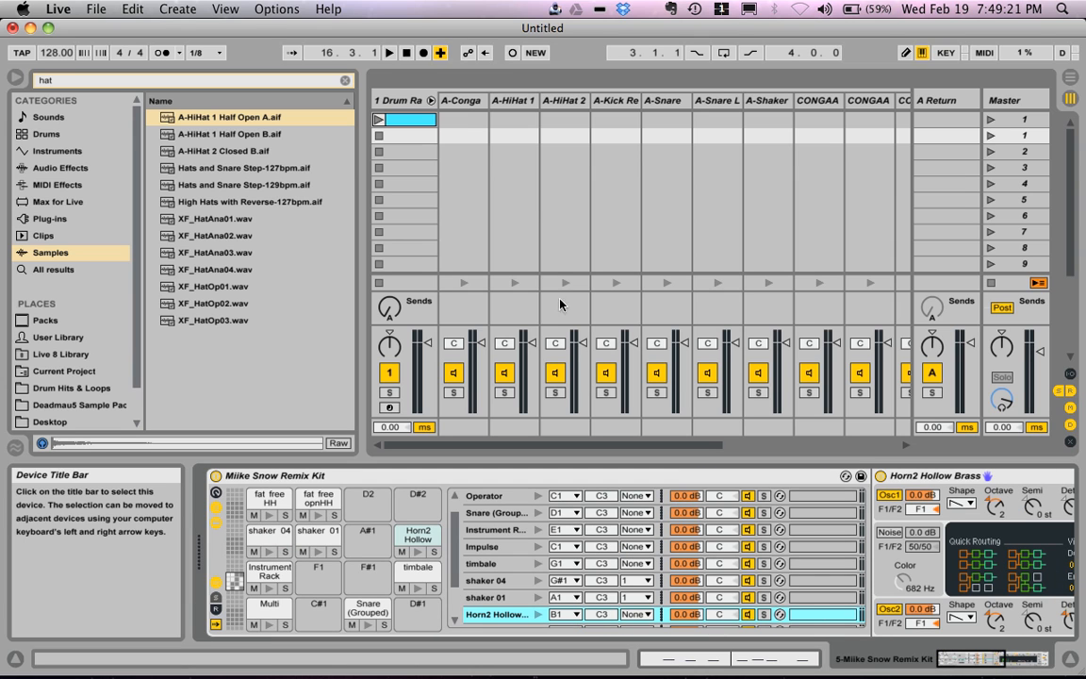
Step: Go through the first Drum Rack track's mixer chains from A-Conga to CONGAA02 and back to the track, viewing each chain's devices
{"action": "left_click", "coordinate": [464, 101]}
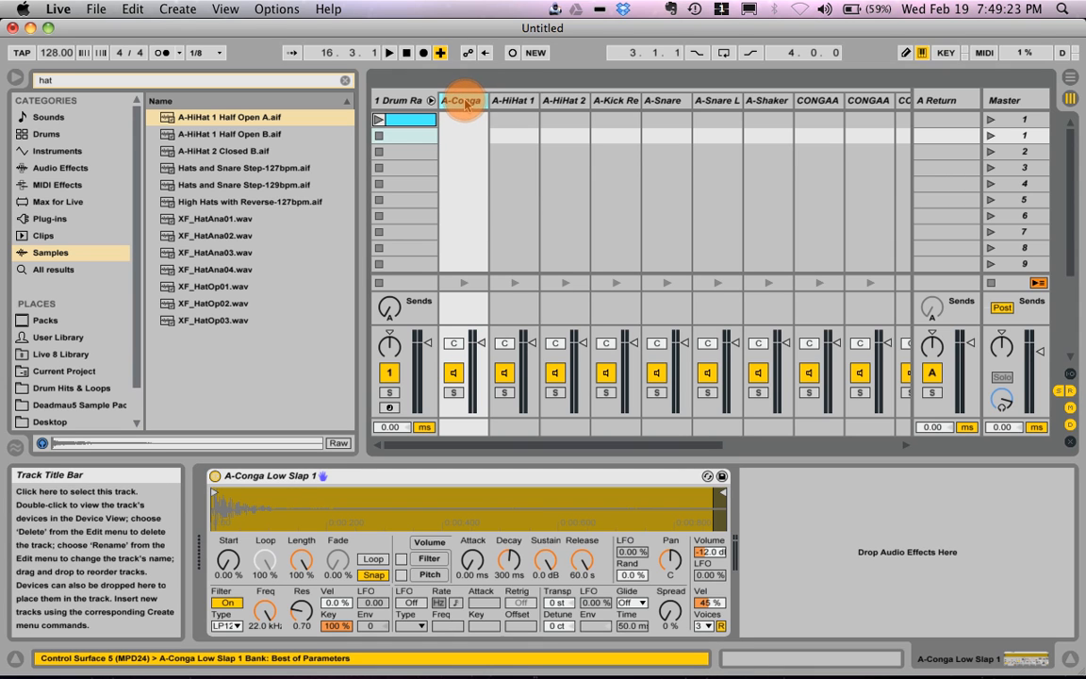
{"action": "left_click", "coordinate": [518, 102]}
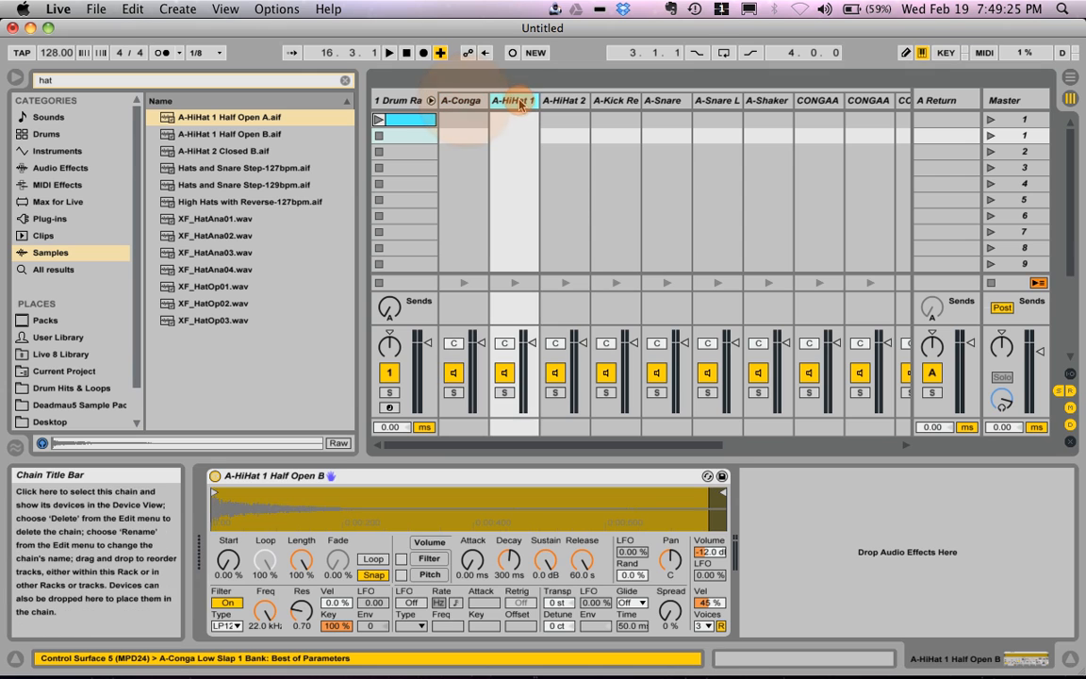
{"action": "key", "text": "Right"}
{"action": "key", "text": "Right"}
{"action": "key", "text": "Right"}
{"action": "key", "text": "Left"}
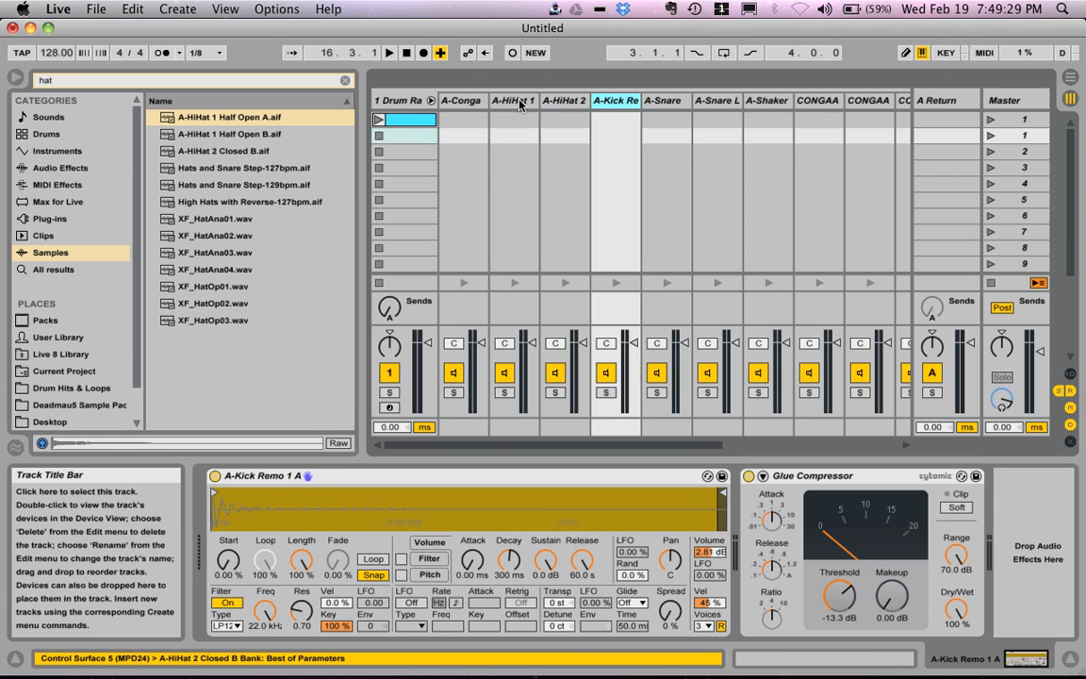
{"action": "key", "text": "Right"}
{"action": "key", "text": "Right"}
{"action": "key", "text": "Right"}
{"action": "key", "text": "Right"}
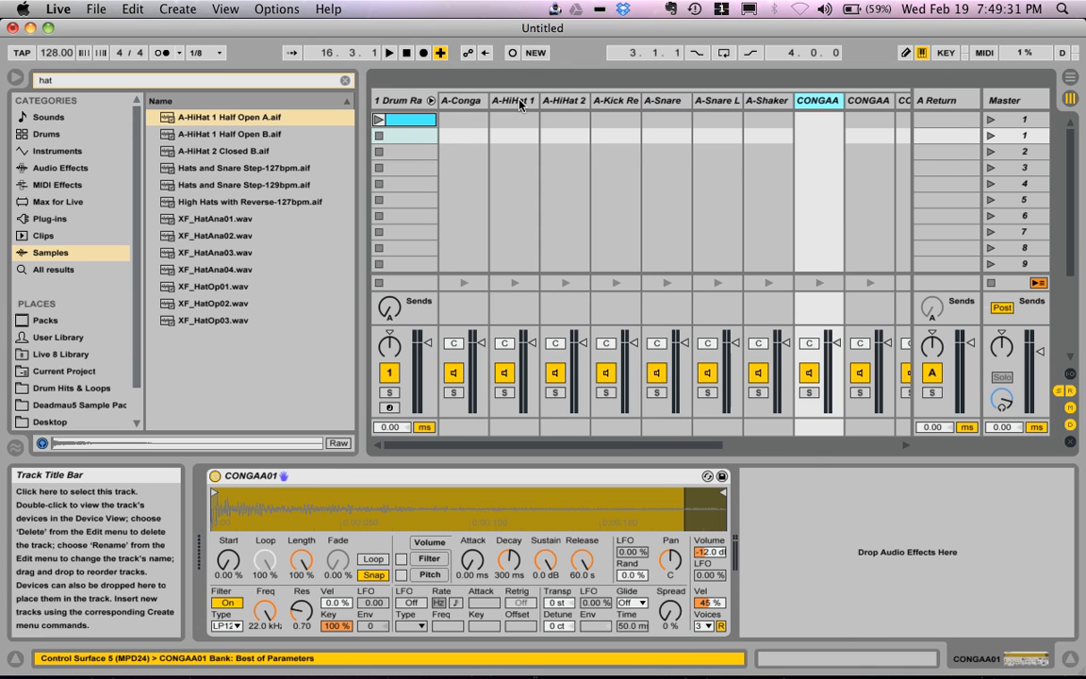
{"action": "key", "text": "Right"}
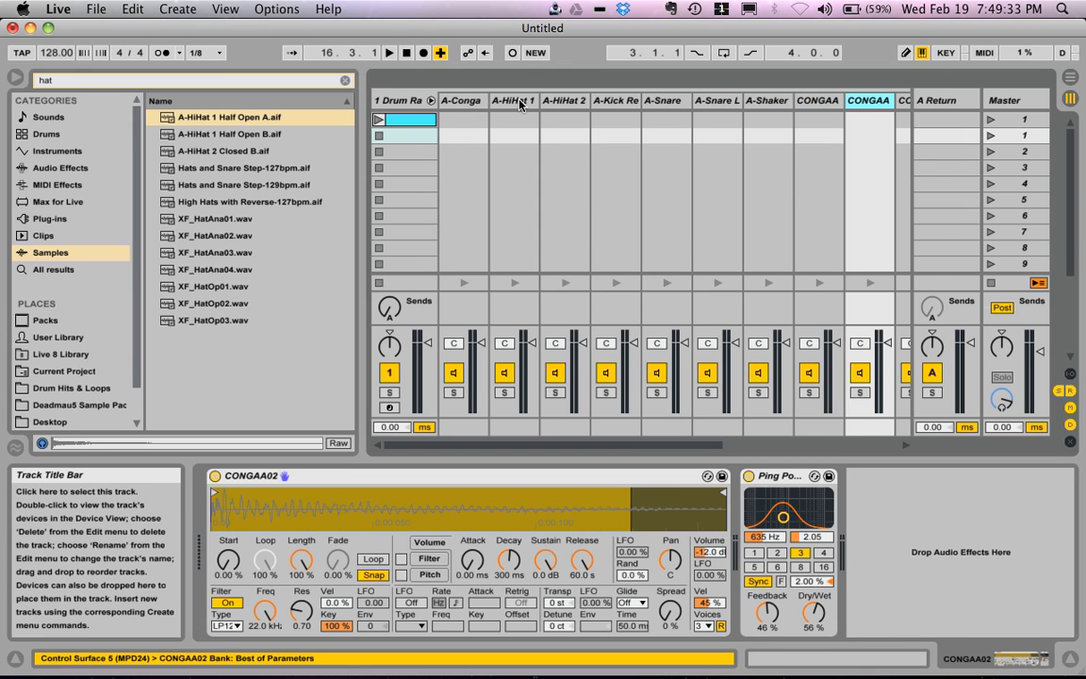
{"action": "key", "text": "Left"}
{"action": "key", "text": "Left"}
{"action": "key", "text": "Left"}
{"action": "key", "text": "Left"}
{"action": "key", "text": "Left"}
{"action": "key", "text": "Left"}
{"action": "key", "text": "Left"}
{"action": "key", "text": "Left"}
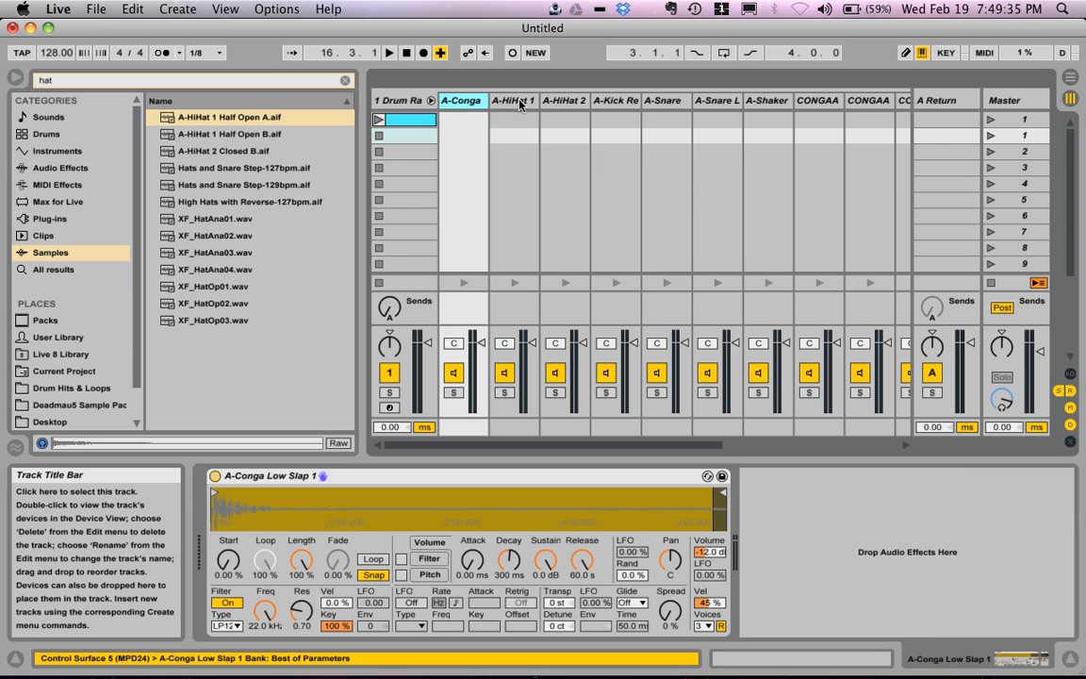
{"action": "key", "text": "Left"}
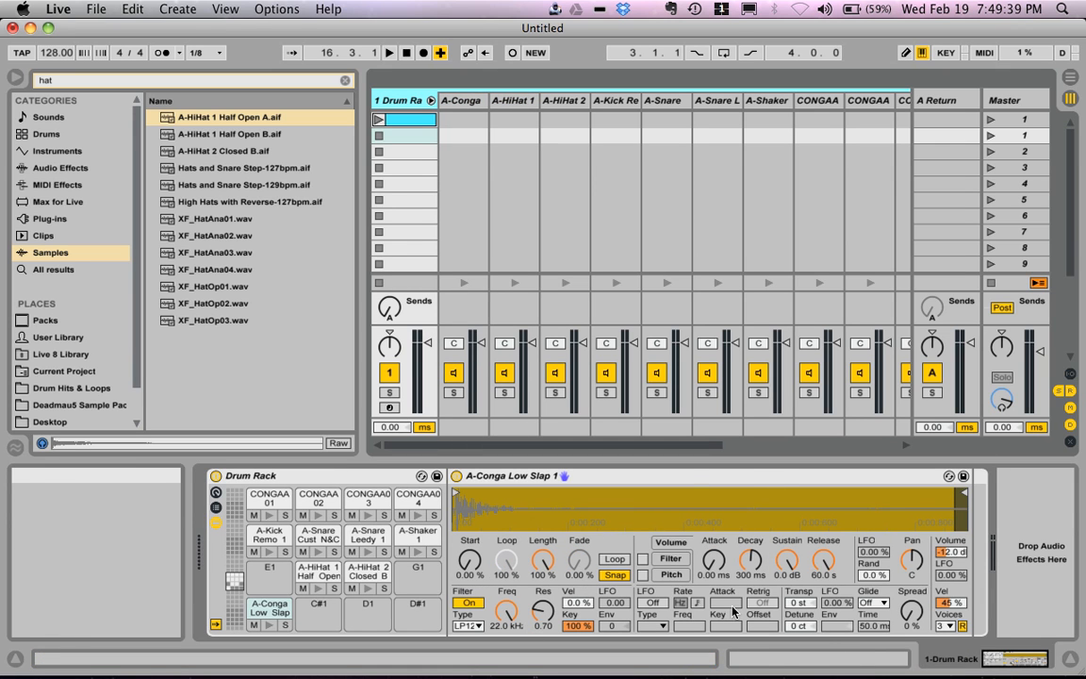
Step: View the A-HiHat 1 Half Open pad's device and the MIDI notes of the first Drum Rack track's clip, and return to the devices
{"action": "left_click", "coordinate": [319, 571]}
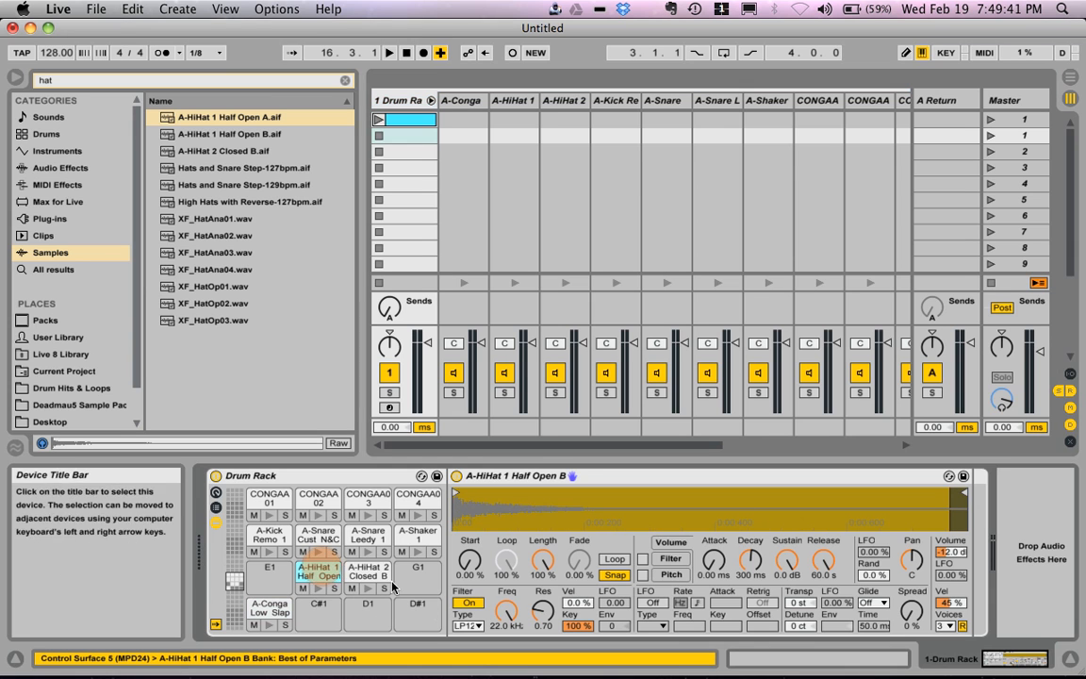
{"action": "left_click", "coordinate": [836, 657]}
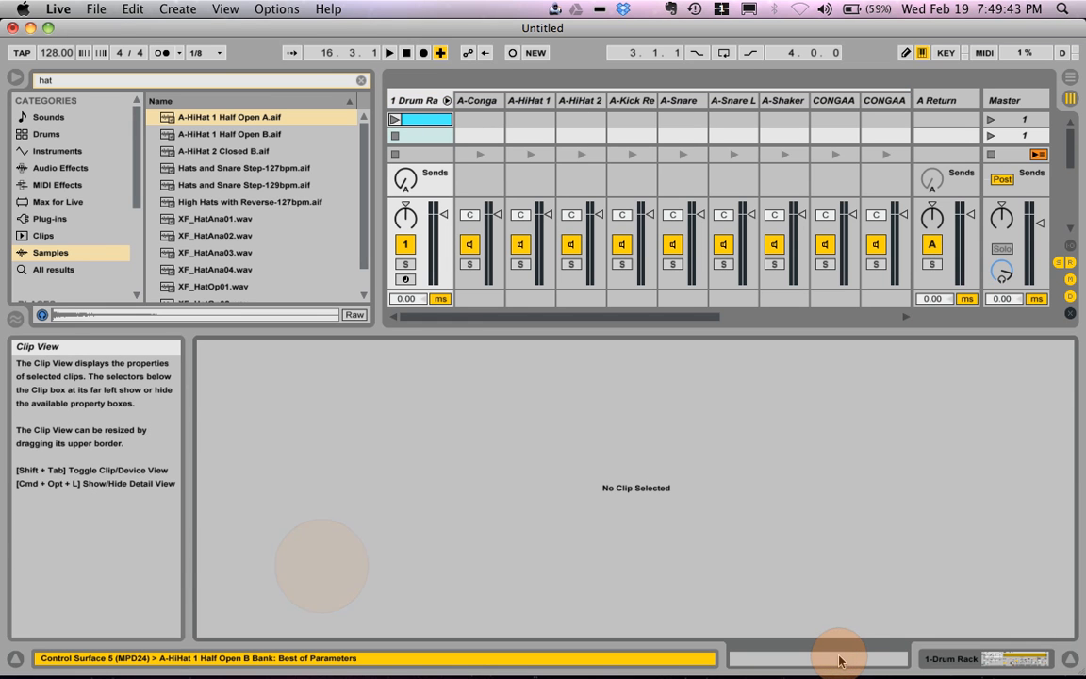
{"action": "left_click", "coordinate": [952, 658]}
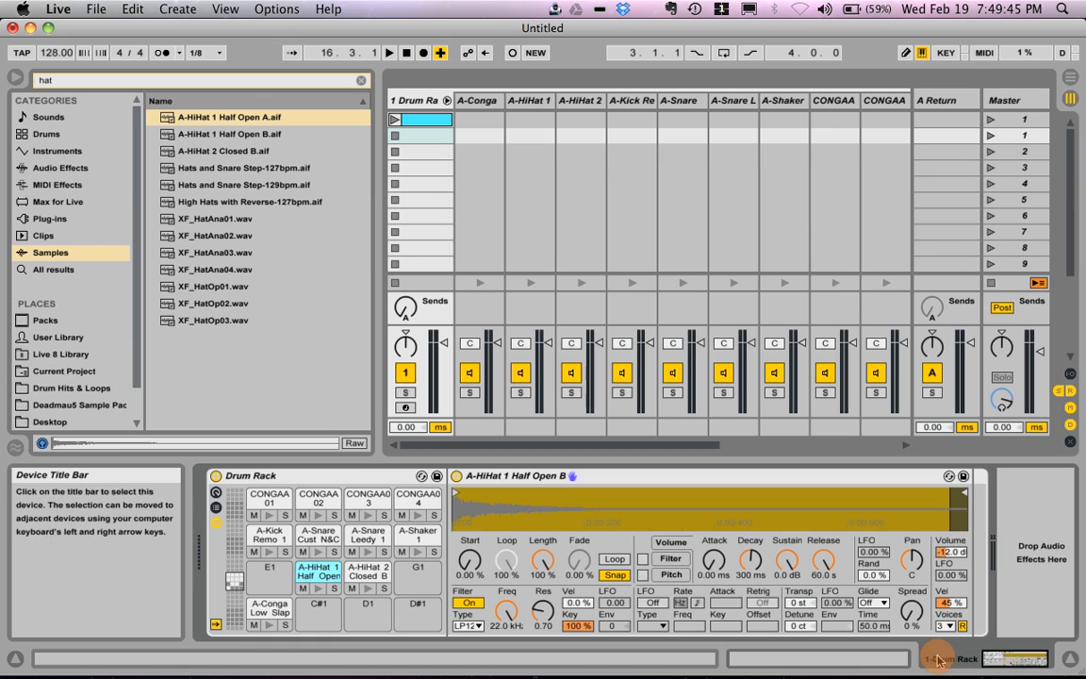
{"action": "left_click", "coordinate": [434, 120]}
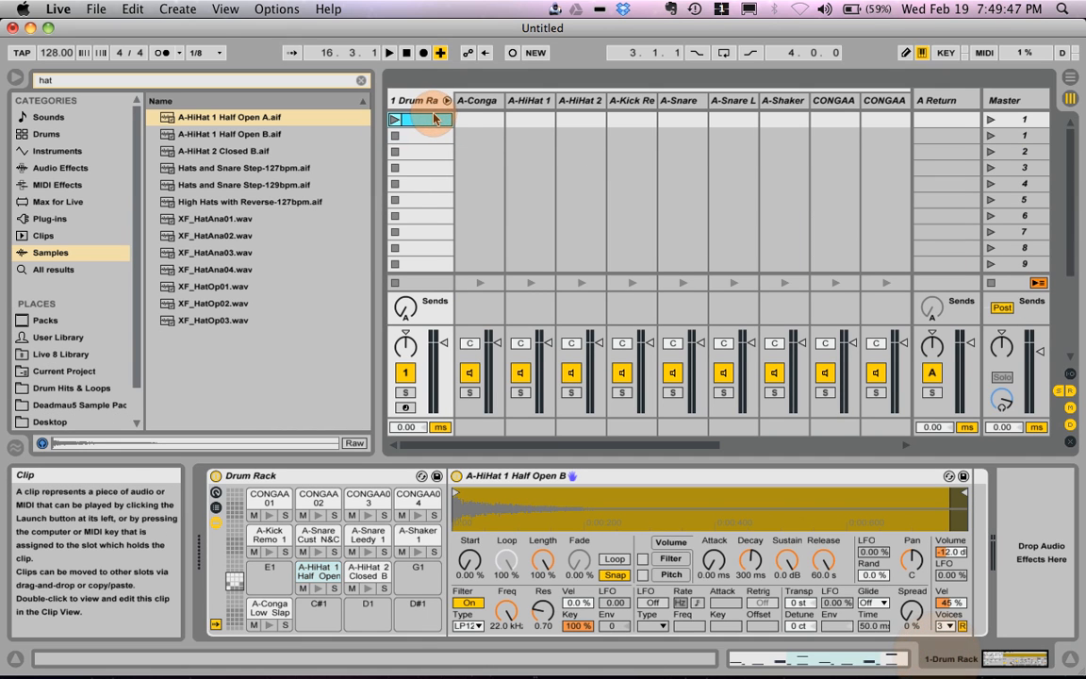
{"action": "left_click", "coordinate": [824, 657]}
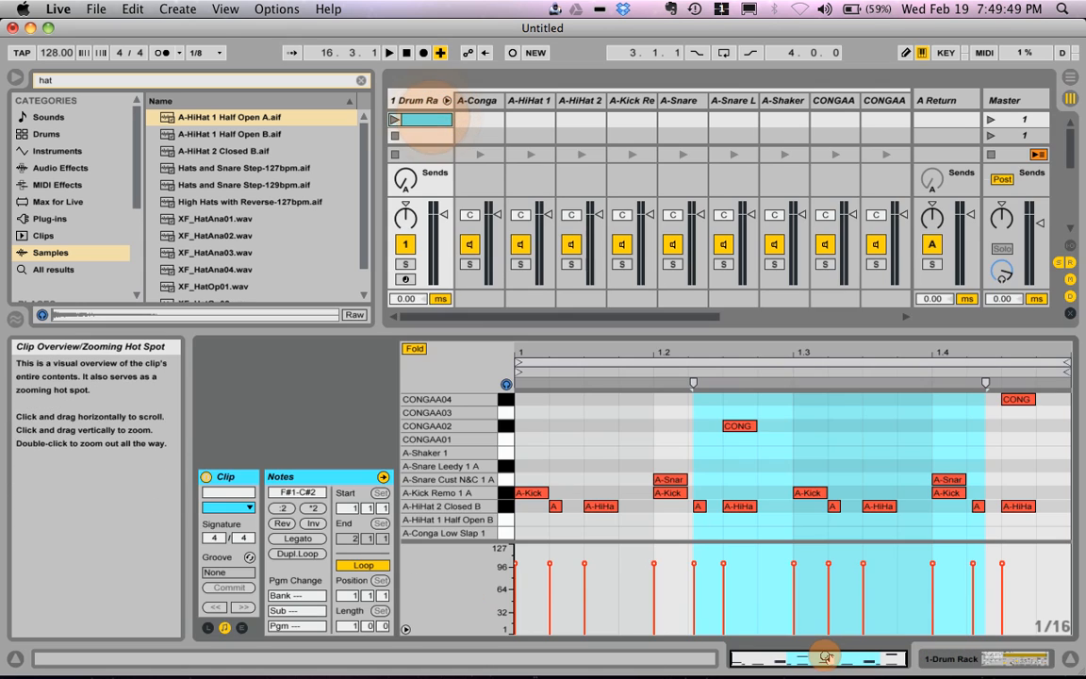
{"action": "left_click", "coordinate": [996, 663]}
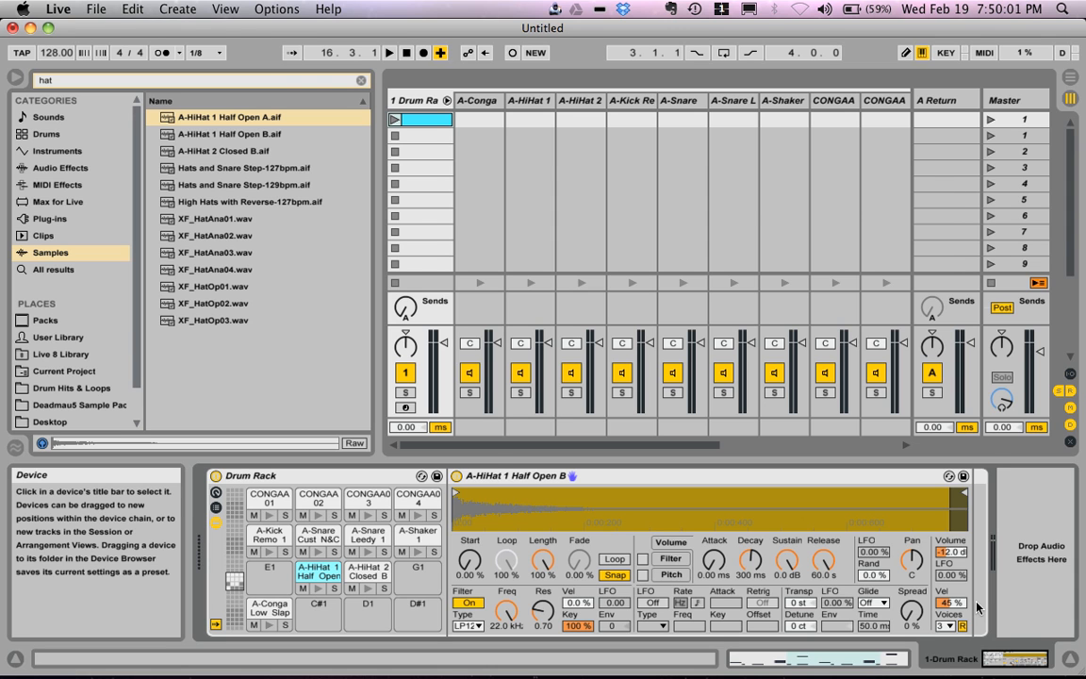
Step: Switch back and forth repeatedly between the first track's clip notes and its device chain
{"action": "key", "text": "shift+Tab"}
{"action": "key", "text": "shift+Tab"}
{"action": "key", "text": "shift+Tab"}
{"action": "key", "text": "shift+Tab"}
{"action": "key", "text": "shift+Tab"}
{"action": "key", "text": "shift+Tab"}
{"action": "key", "text": "shift+Tab"}
{"action": "key", "text": "shift+Tab"}
{"action": "key", "text": "shift+Tab"}
{"action": "key", "text": "shift+Tab"}
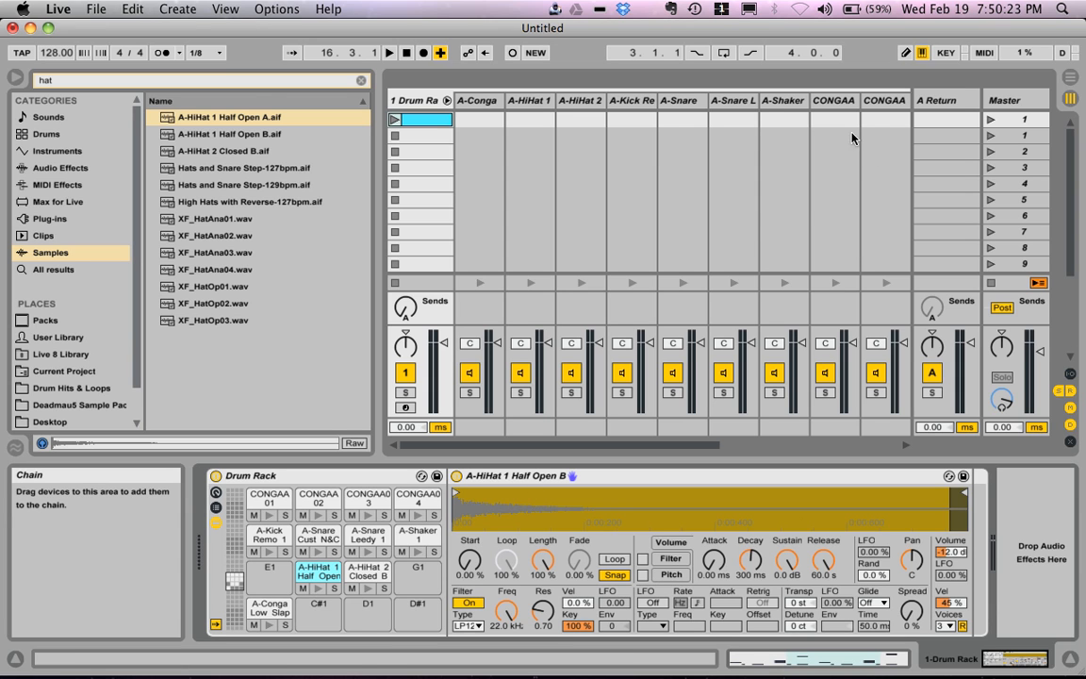
Step: Fold the first Drum Rack track's chains in the Session mixer
{"action": "scroll", "coordinate": [820, 167], "scroll_direction": "right", "scroll_amount": 3}
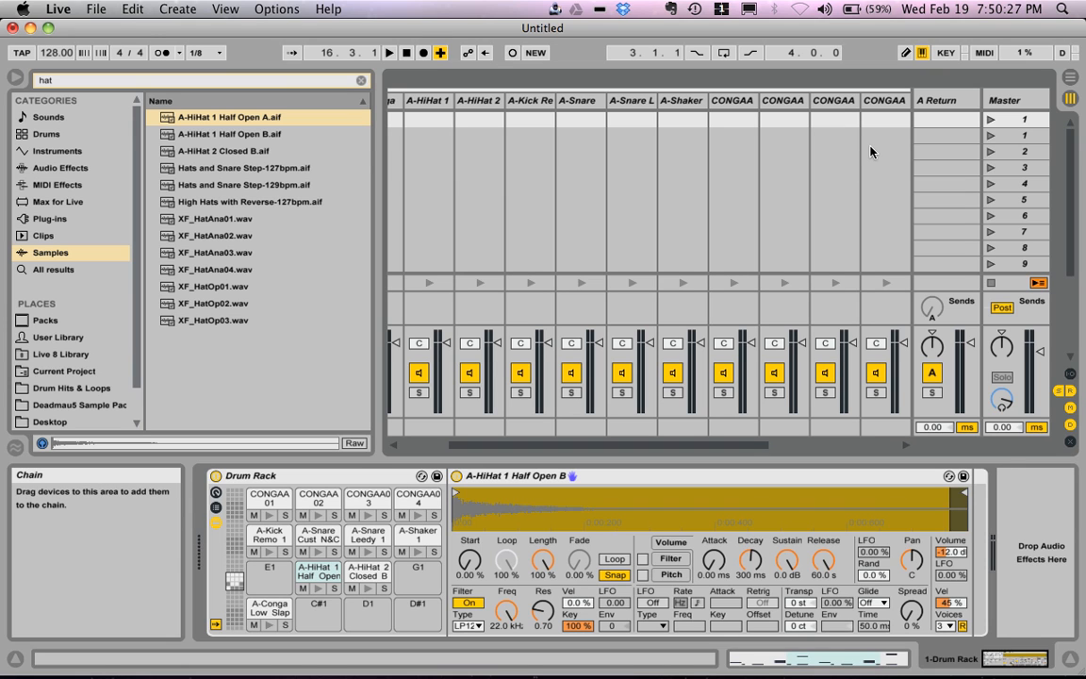
{"action": "scroll", "coordinate": [441, 127], "scroll_direction": "left", "scroll_amount": 2}
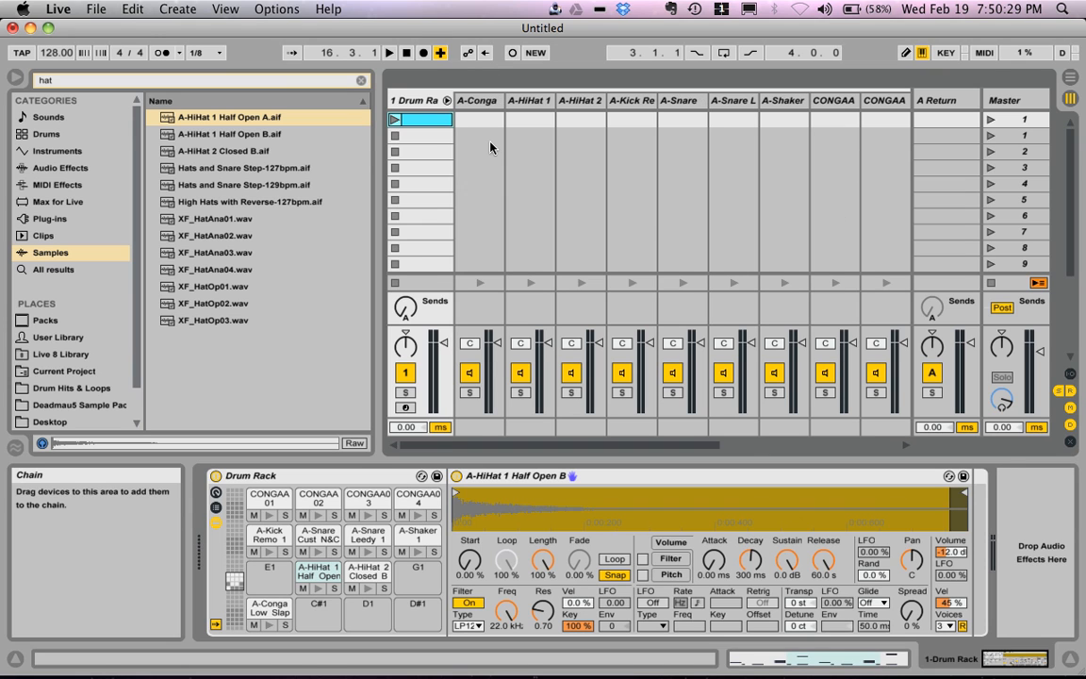
{"action": "left_click", "coordinate": [447, 101]}
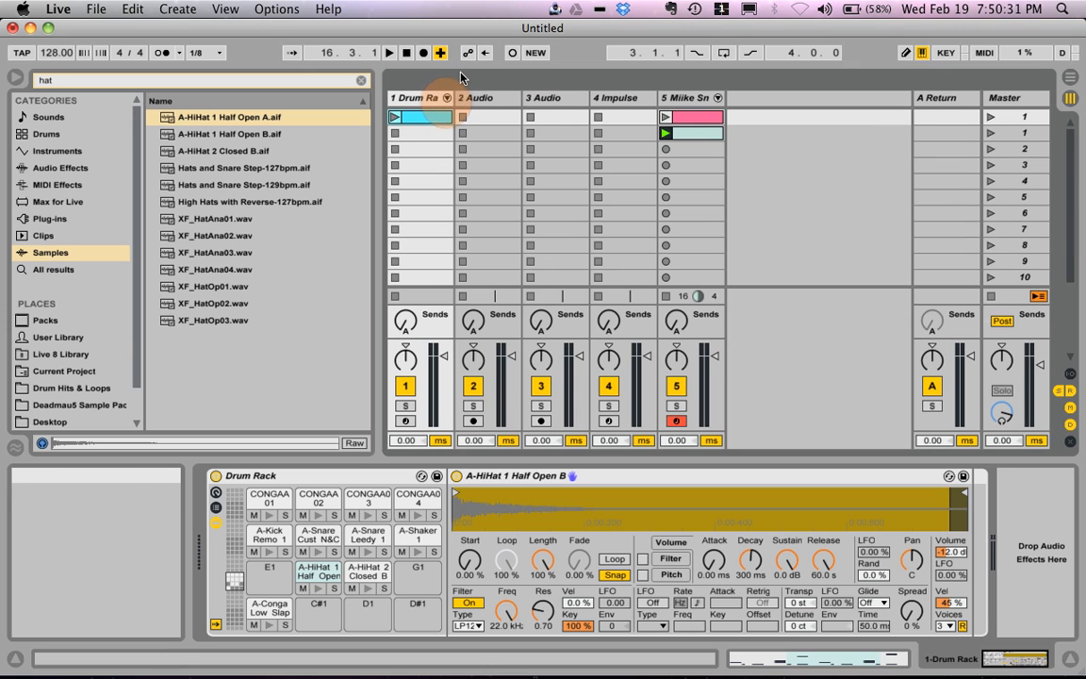
Step: Unfold the Miike Snow Remix Kit track's chains in the mixer, play its first clip briefly and stop playback
{"action": "left_click", "coordinate": [717, 98]}
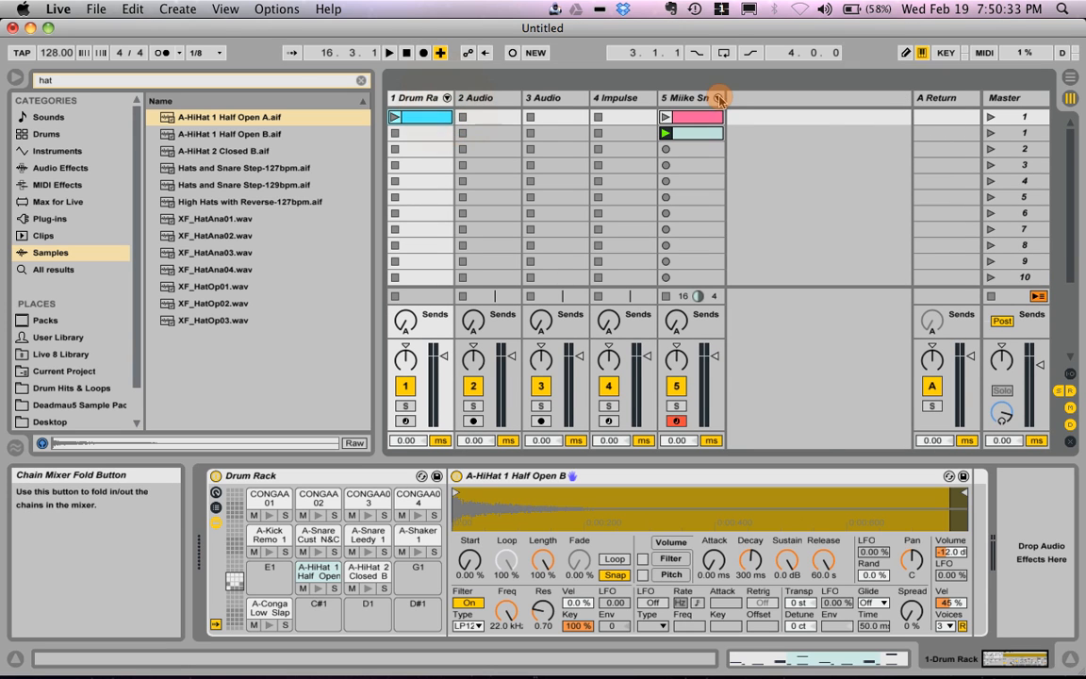
{"action": "left_click", "coordinate": [666, 119]}
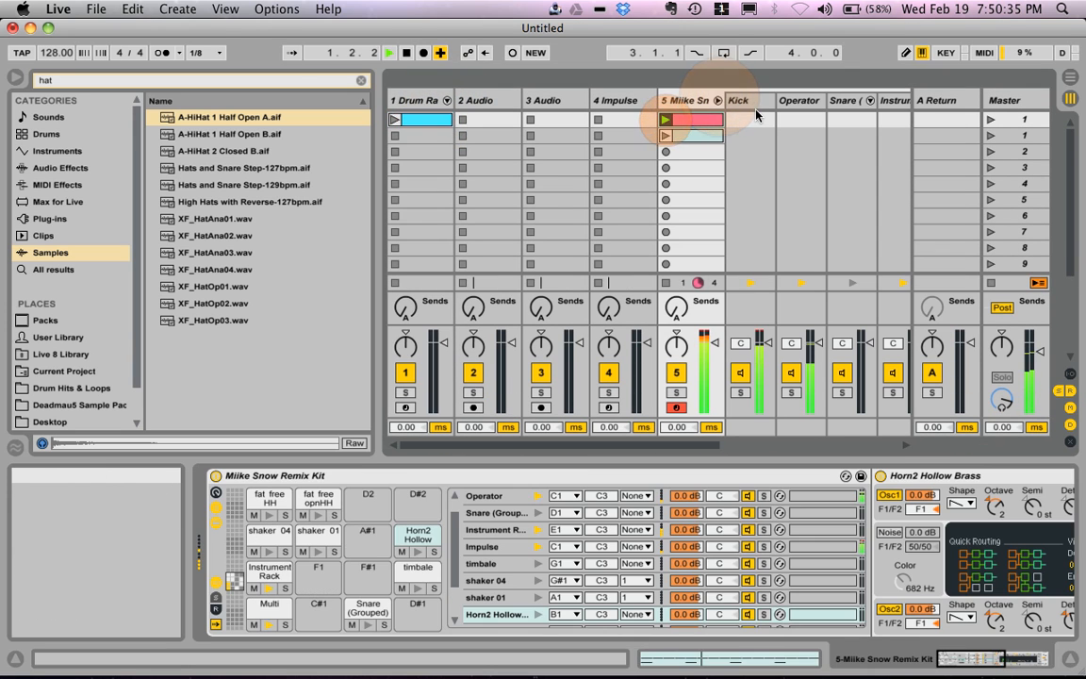
{"action": "scroll", "coordinate": [680, 104], "scroll_direction": "right", "scroll_amount": 5}
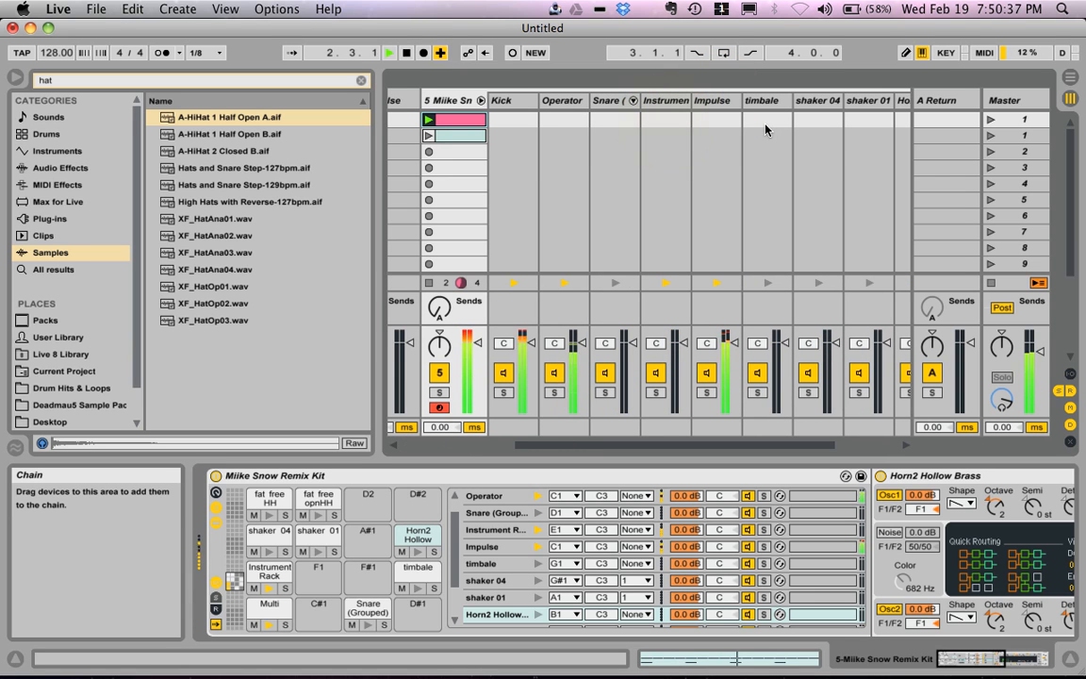
{"action": "key", "text": "space"}
Step: View the devices of the Miike Snow Remix Kit's Operator and Kick chains from the mixer
{"action": "left_click", "coordinate": [577, 100]}
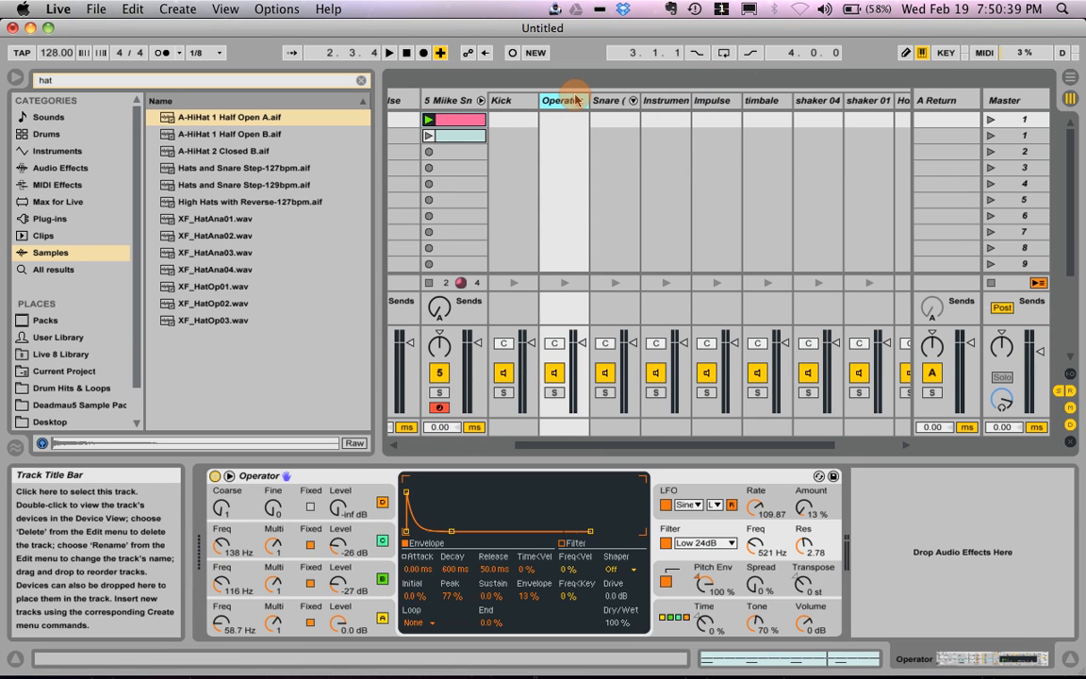
{"action": "left_click", "coordinate": [509, 100]}
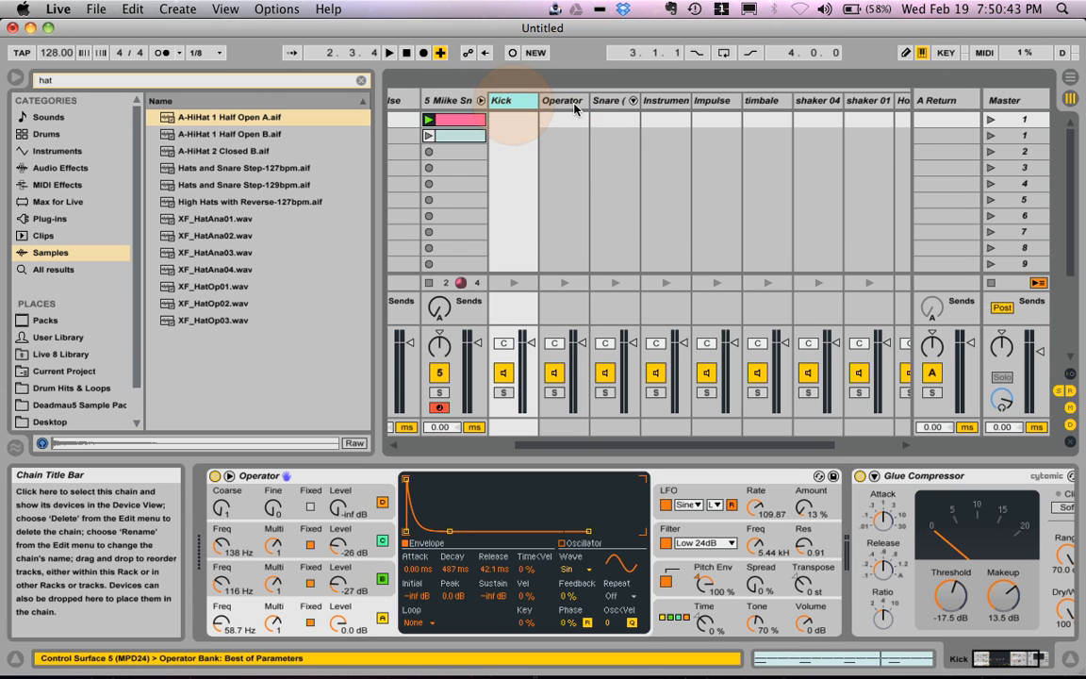
{"action": "scroll", "coordinate": [608, 109], "scroll_direction": "left", "scroll_amount": 4}
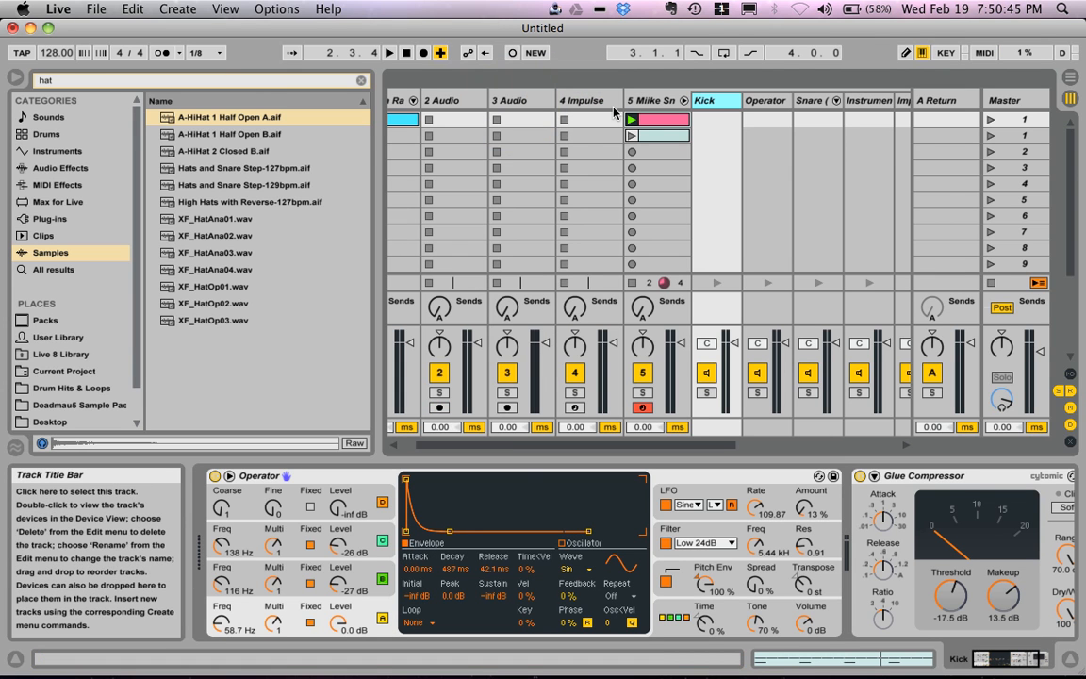
Step: Extract the Miike Snow Remix Kit's Kick and Operator chains together to a separate track and undo the extraction
{"action": "left_click", "coordinate": [766, 100]}
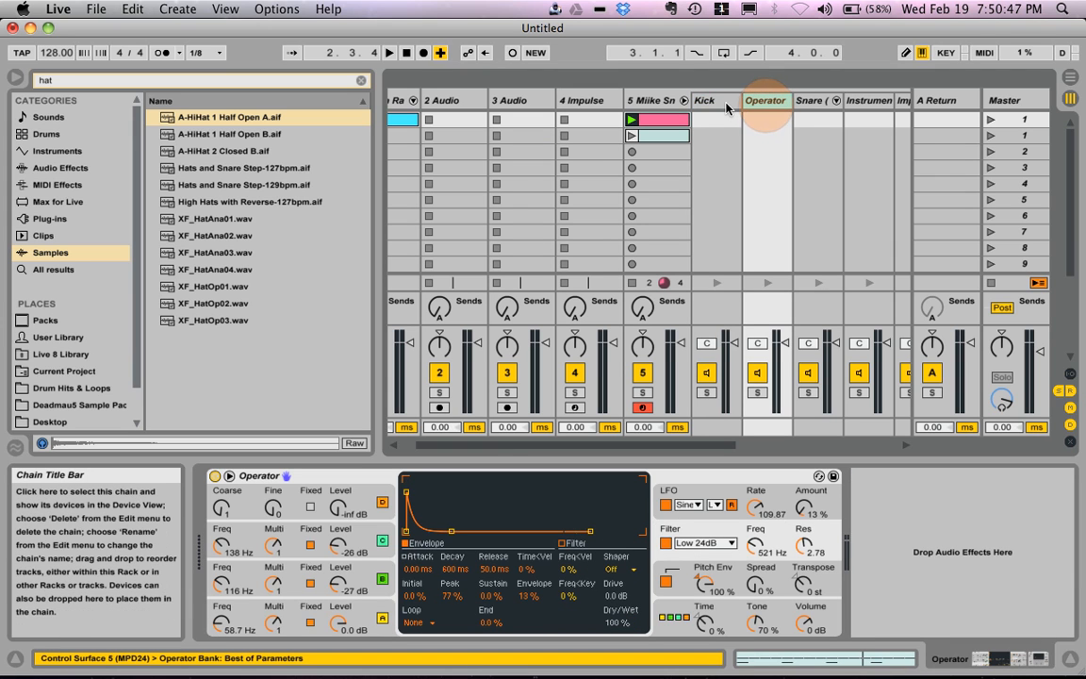
{"action": "left_click", "coordinate": [726, 106]}
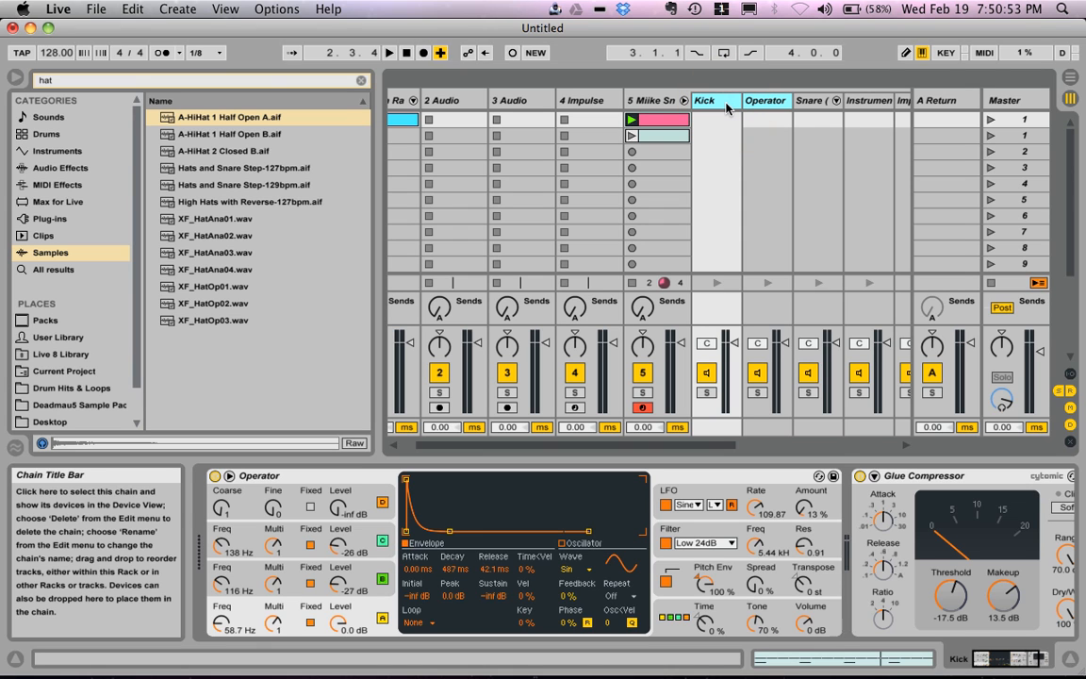
{"action": "right_click", "coordinate": [727, 105]}
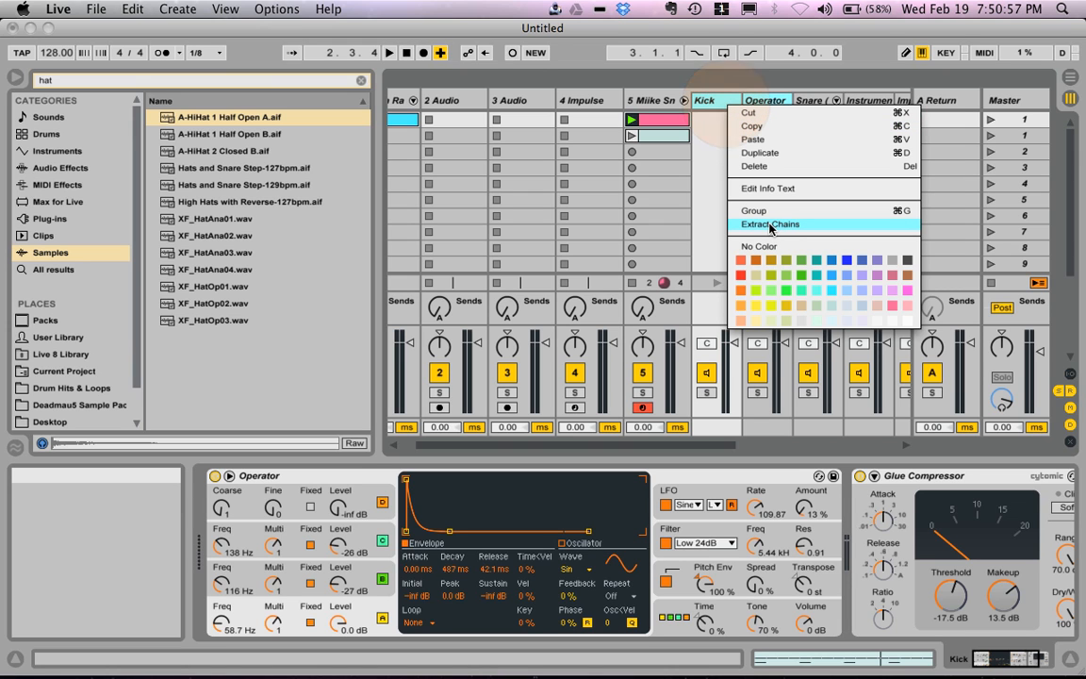
{"action": "left_click", "coordinate": [770, 225]}
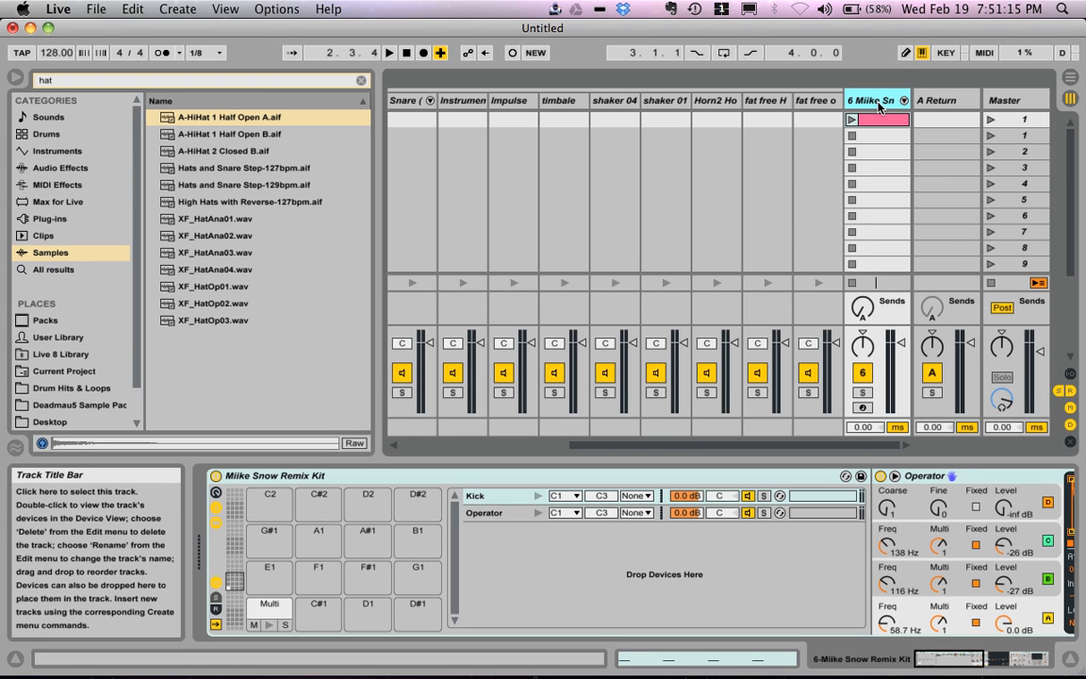
{"action": "key", "text": "super+d"}
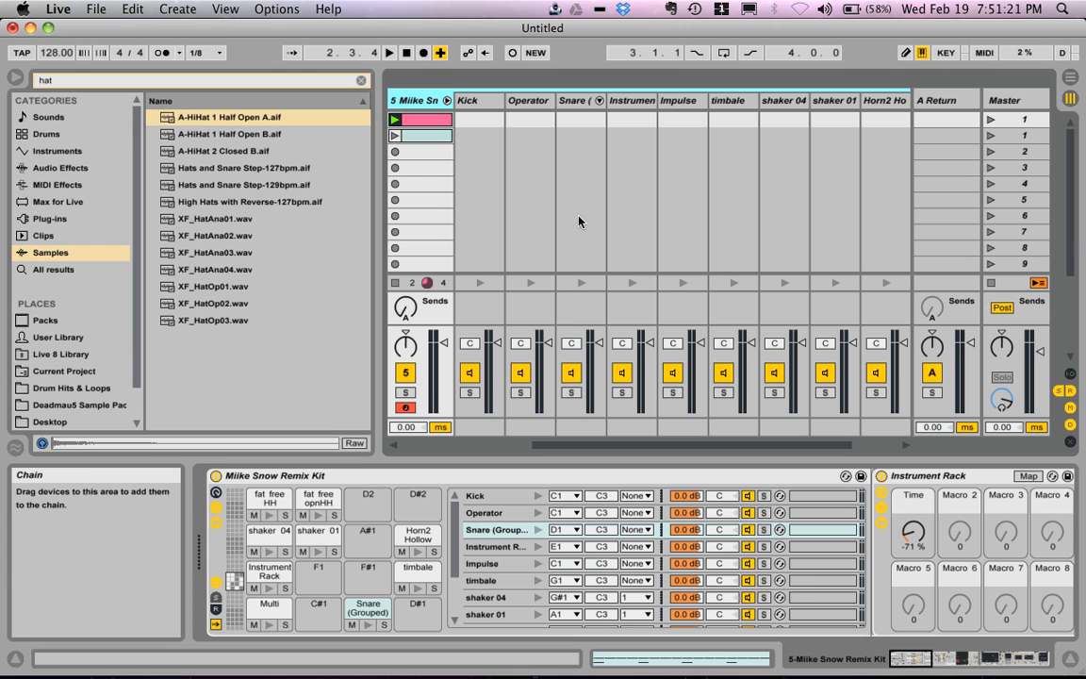
Step: View the Operator chain's devices from the mixer and return to the Miike Snow Remix Kit's Drum Rack
{"action": "left_click", "coordinate": [528, 104]}
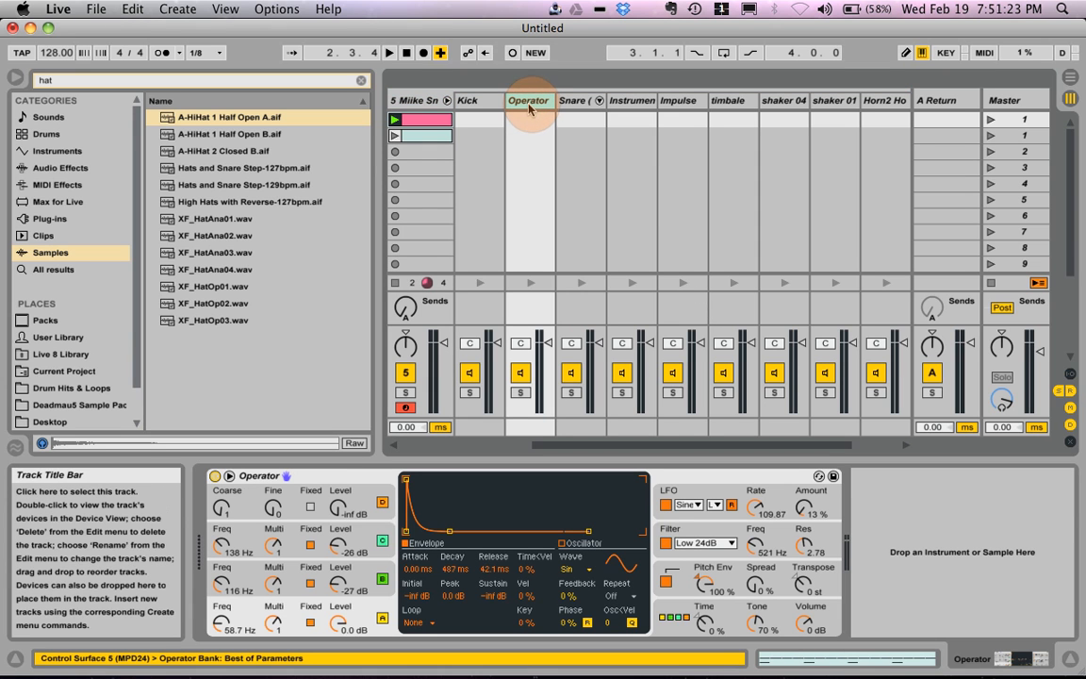
{"action": "left_click", "coordinate": [1002, 658]}
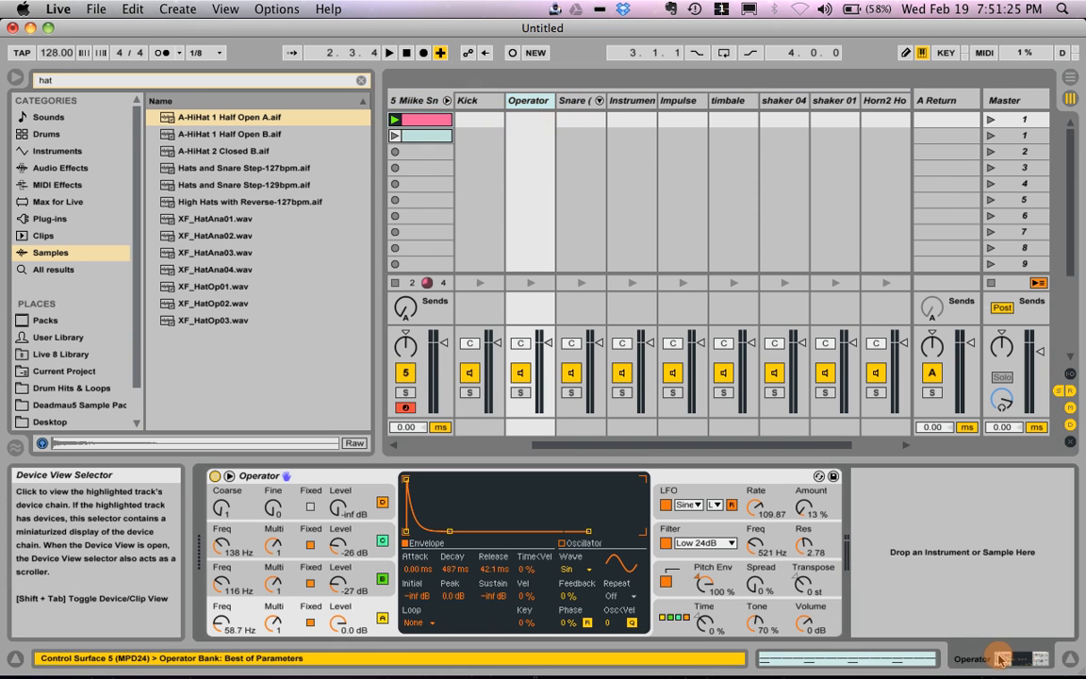
{"action": "left_click", "coordinate": [413, 100]}
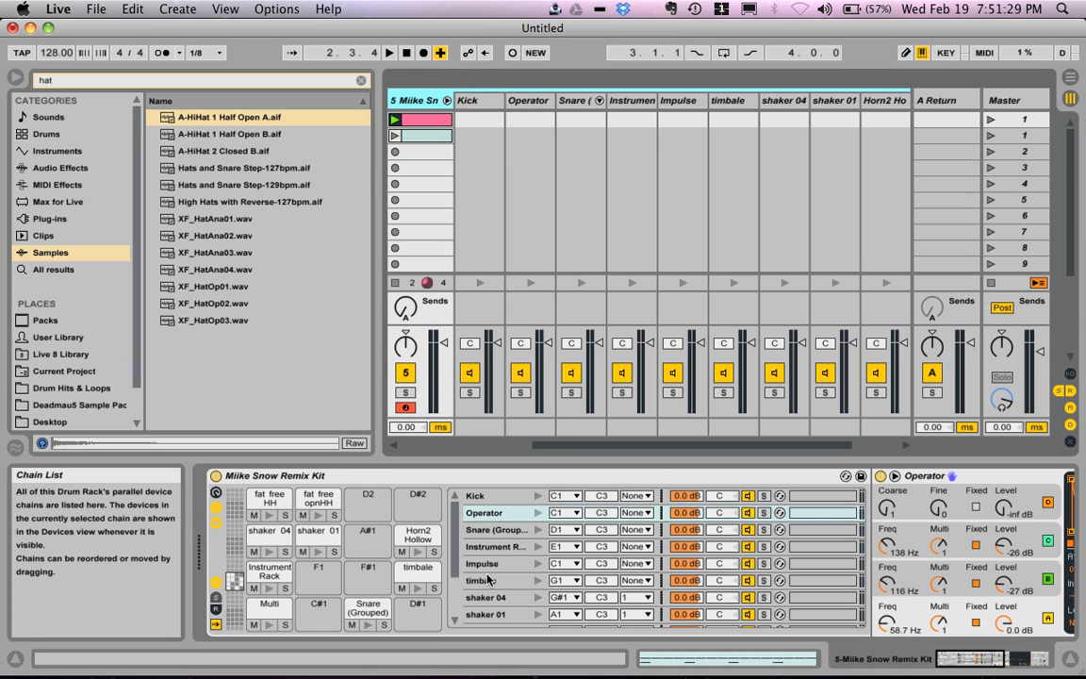
Step: Select the Kick and Operator chains together in the Drum Rack's chain list, and try selecting them from the mixer as well
{"action": "left_click", "coordinate": [494, 497]}
{"action": "left_click", "coordinate": [492, 513], "text": "shift"}
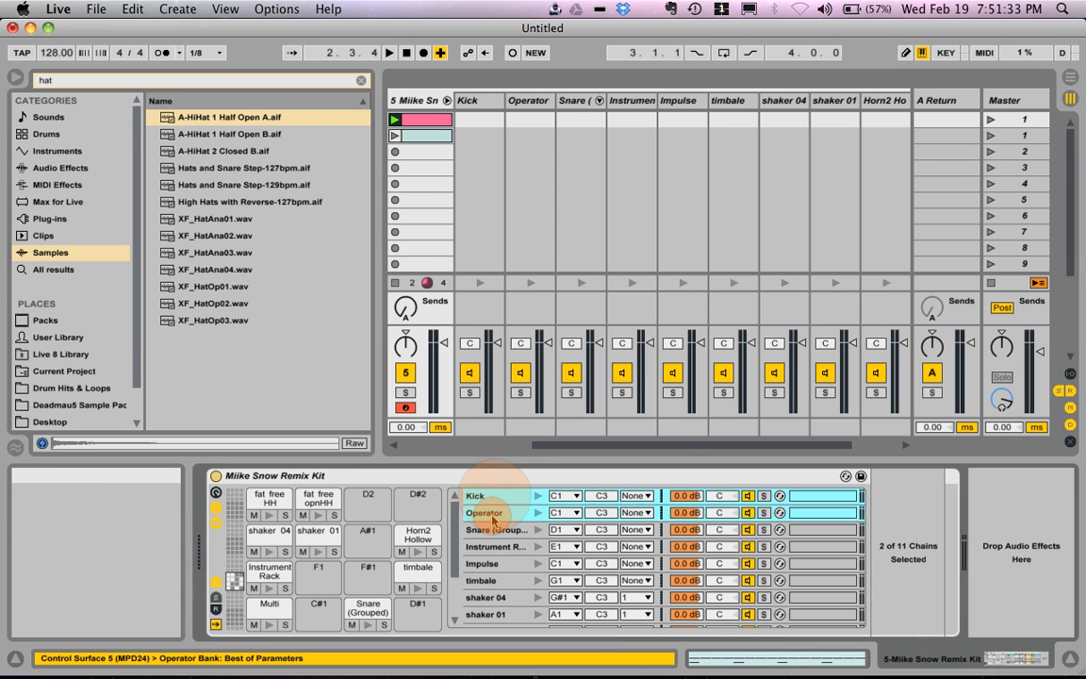
{"action": "right_click", "coordinate": [492, 514]}
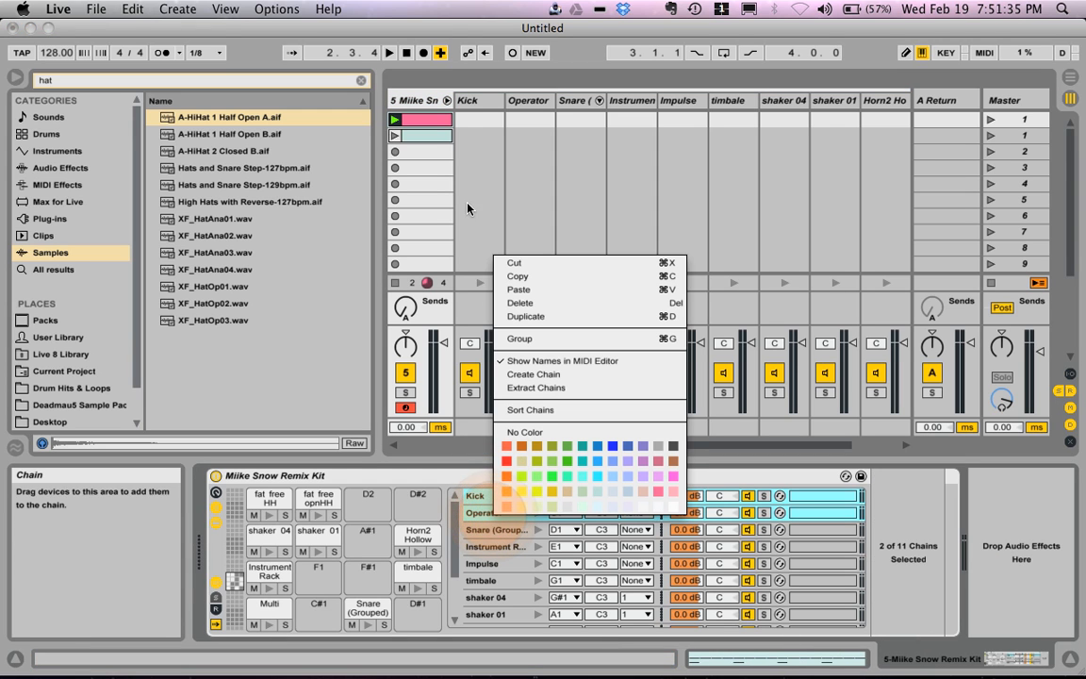
{"action": "left_click", "coordinate": [475, 101]}
{"action": "left_click", "coordinate": [531, 102]}
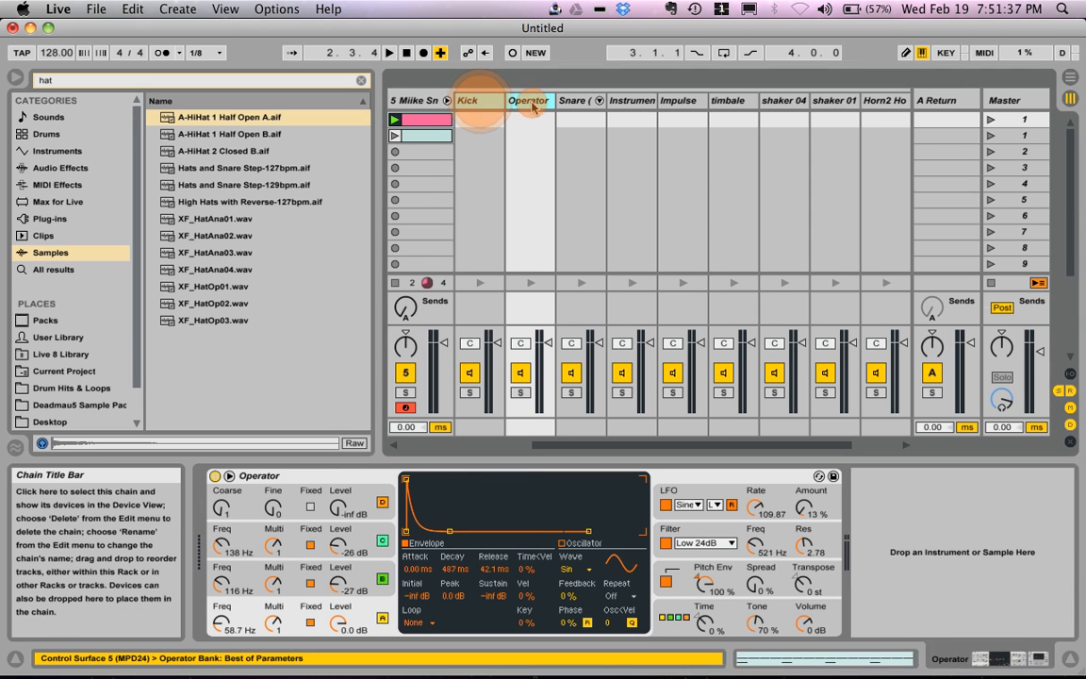
{"action": "left_click", "coordinate": [415, 100]}
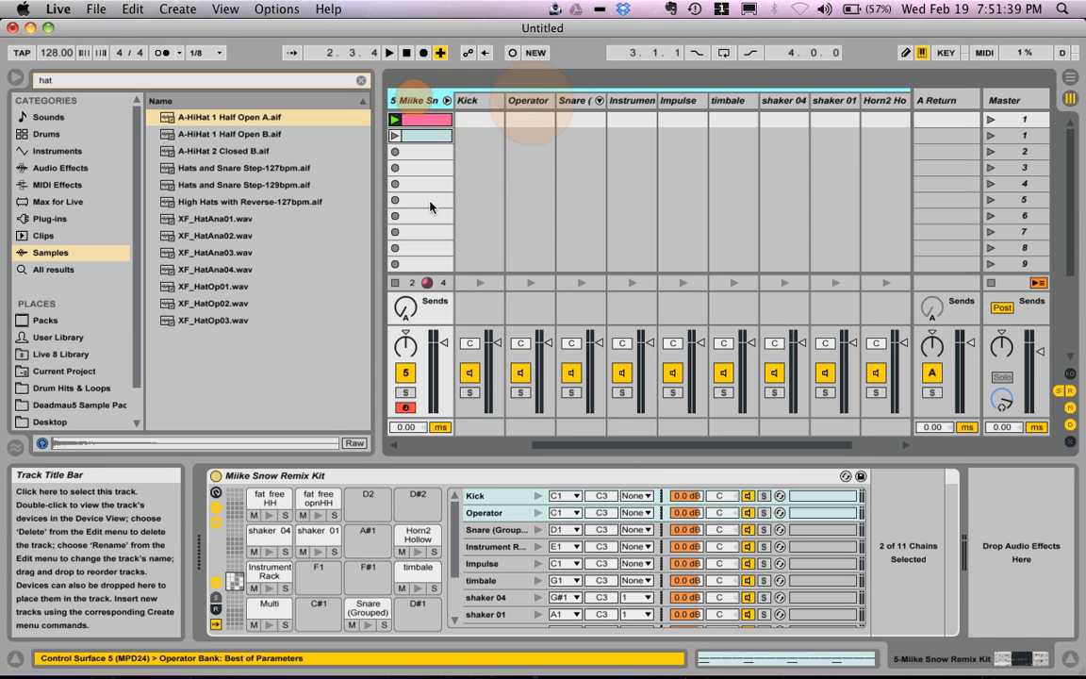
Step: Extract the Kick and Operator chains from the Drum Rack's chain list and undo the extraction
{"action": "left_click", "coordinate": [487, 498]}
{"action": "left_click", "coordinate": [486, 514], "text": "shift"}
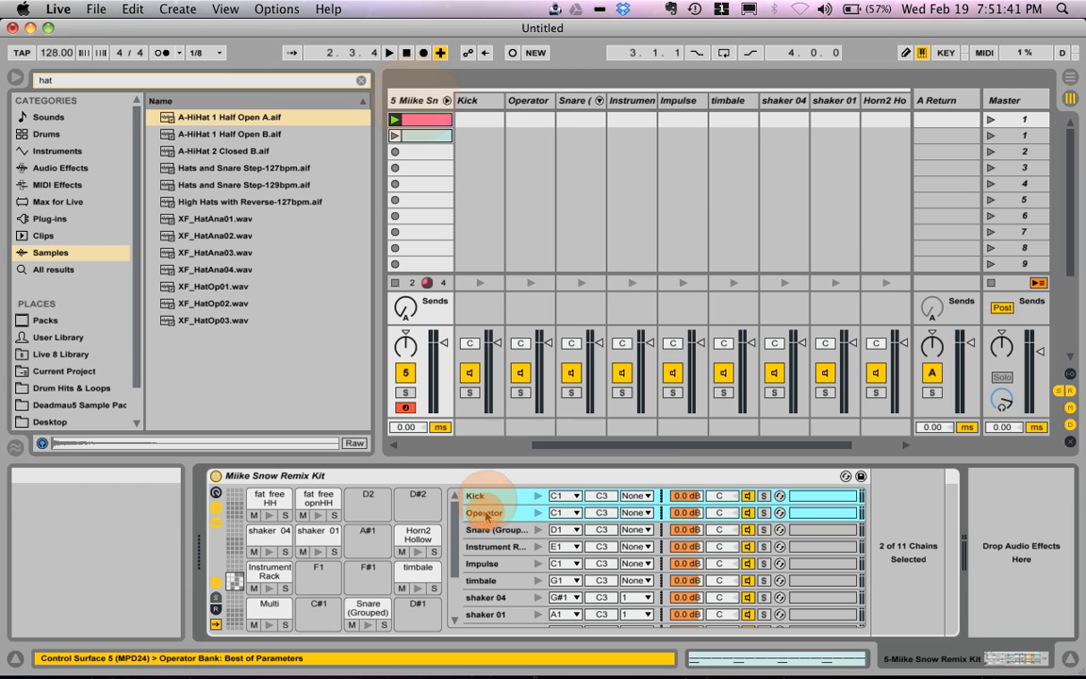
{"action": "right_click", "coordinate": [486, 514]}
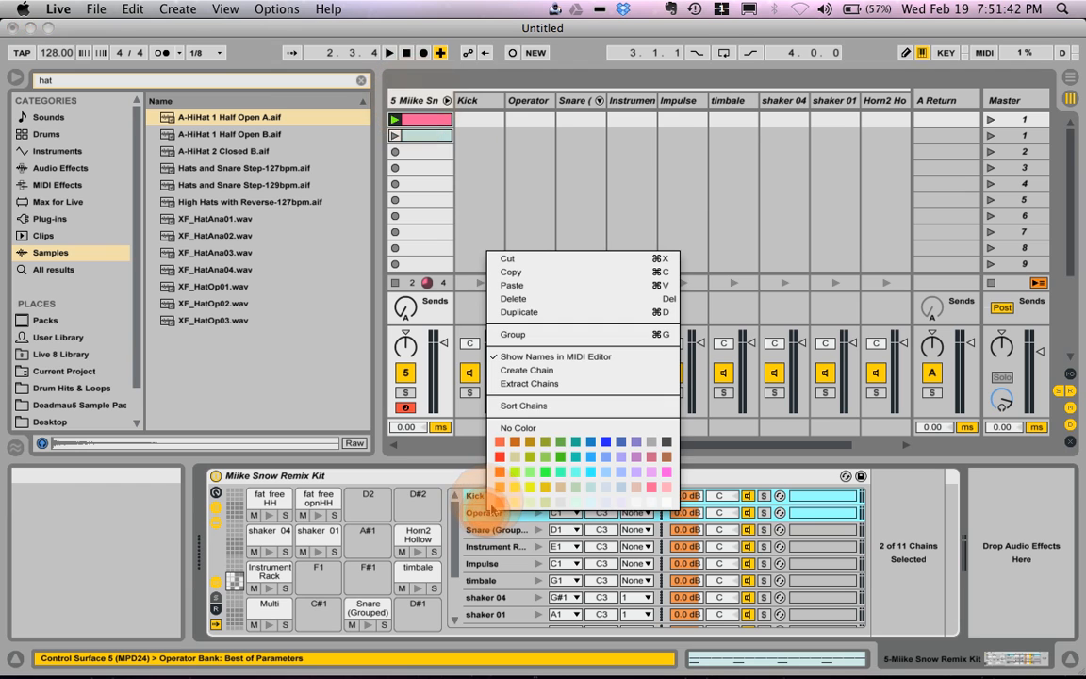
{"action": "left_click", "coordinate": [576, 385]}
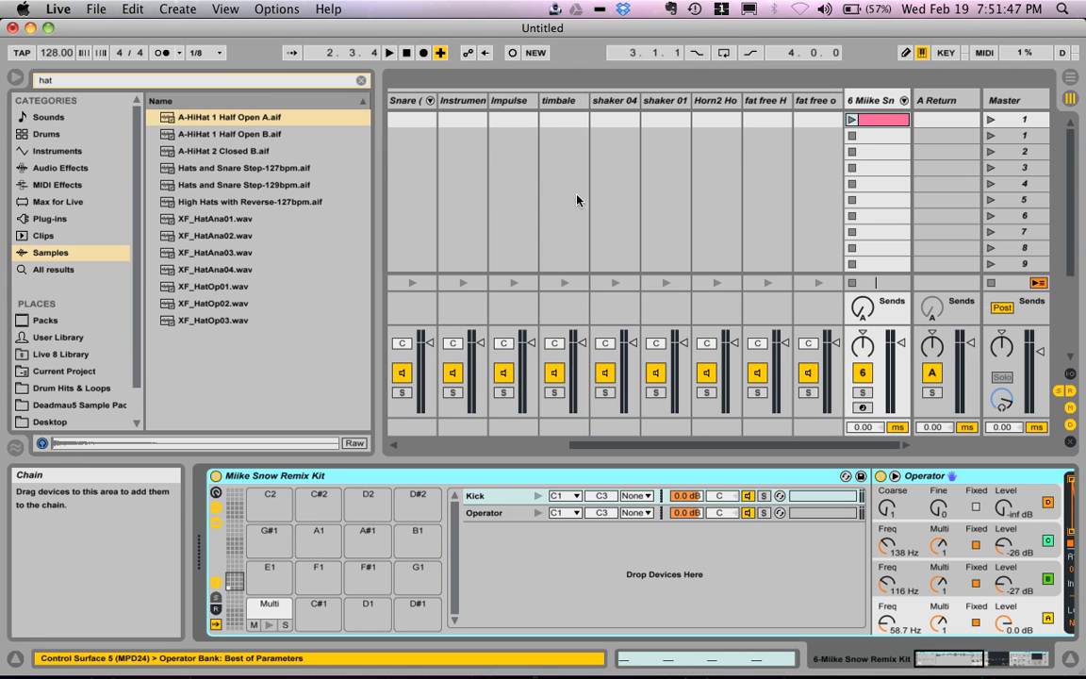
{"action": "key", "text": "super+z"}
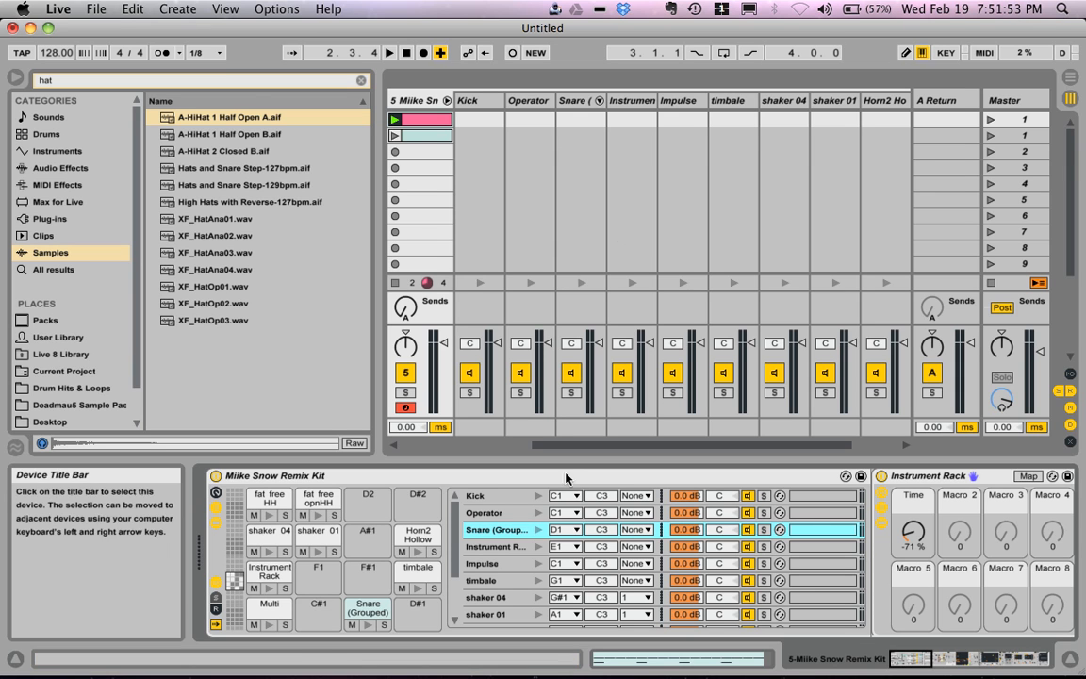
Step: Select the Operator and Kick chains again in the Miike Snow Remix Kit and extract both to a separate track
{"action": "left_click", "coordinate": [512, 518]}
{"action": "left_click", "coordinate": [474, 496], "text": "shift"}
{"action": "right_click", "coordinate": [476, 496]}
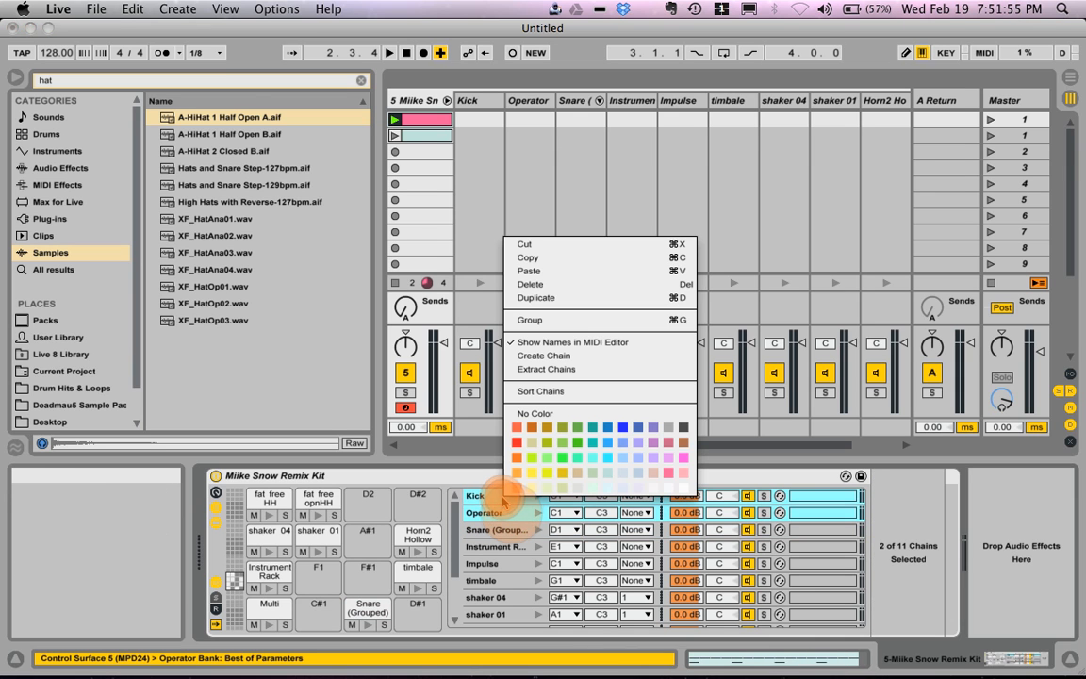
{"action": "left_click", "coordinate": [624, 368]}
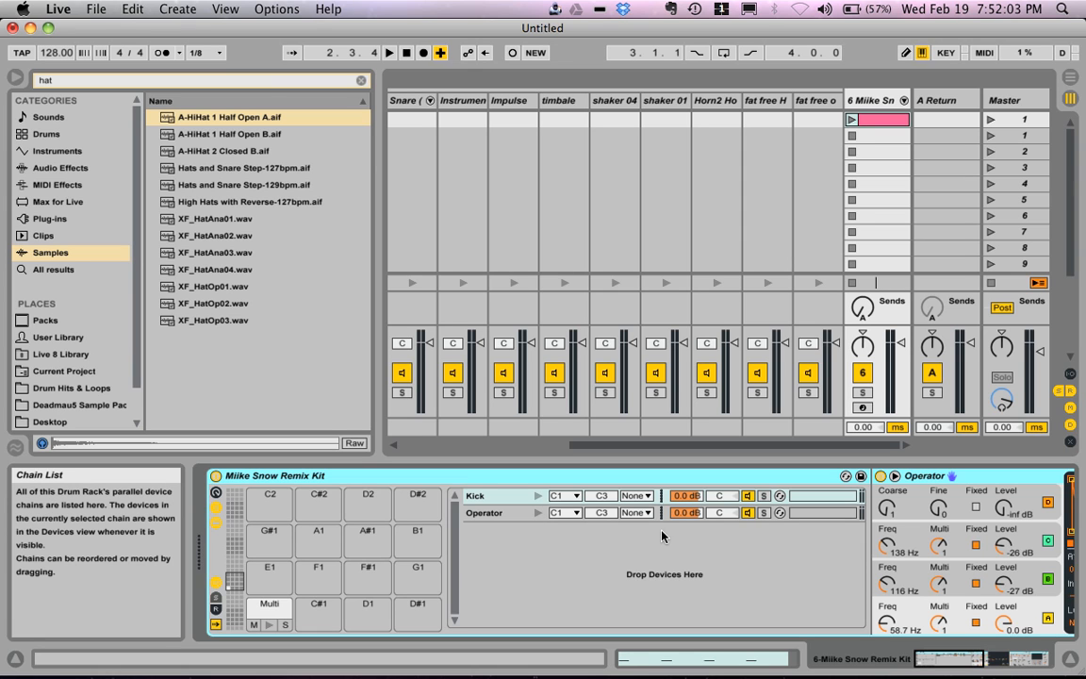
Step: Inspect the extracted track's Operator and Kick chains and view the MIDI notes of its clip
{"action": "left_click", "coordinate": [508, 513]}
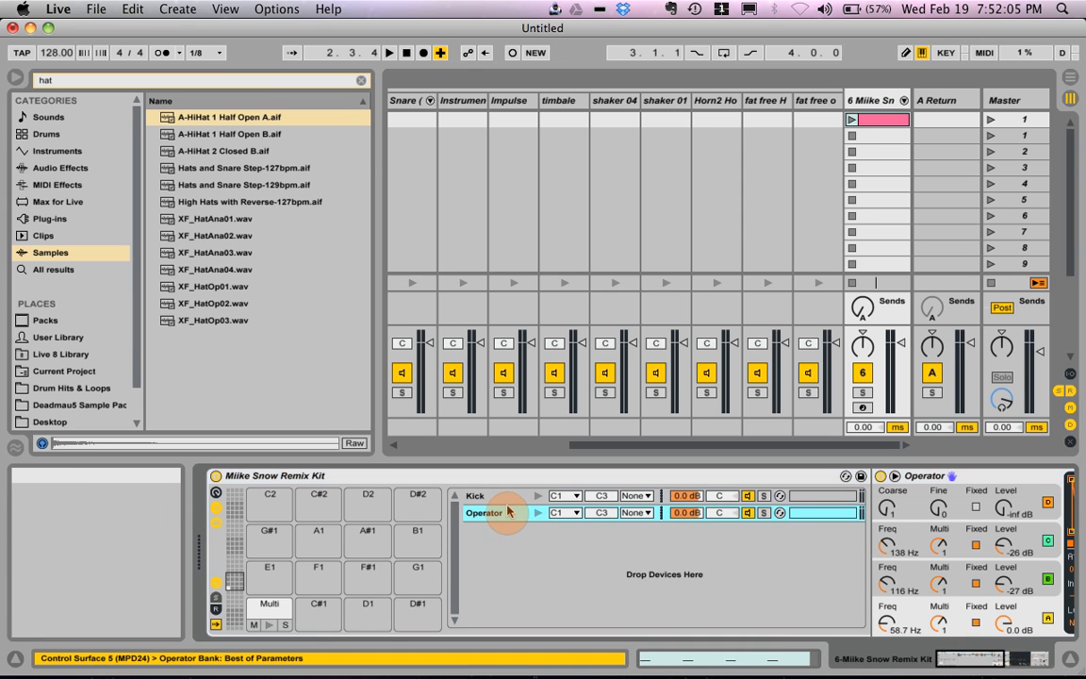
{"action": "left_click", "coordinate": [508, 500]}
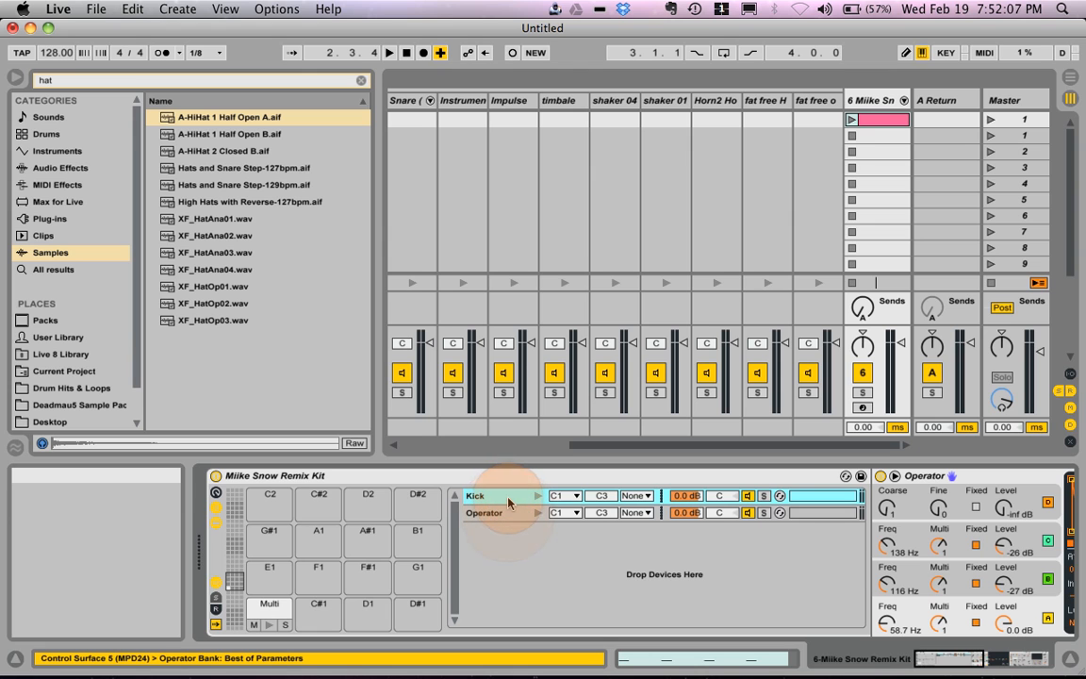
{"action": "left_click", "coordinate": [896, 122]}
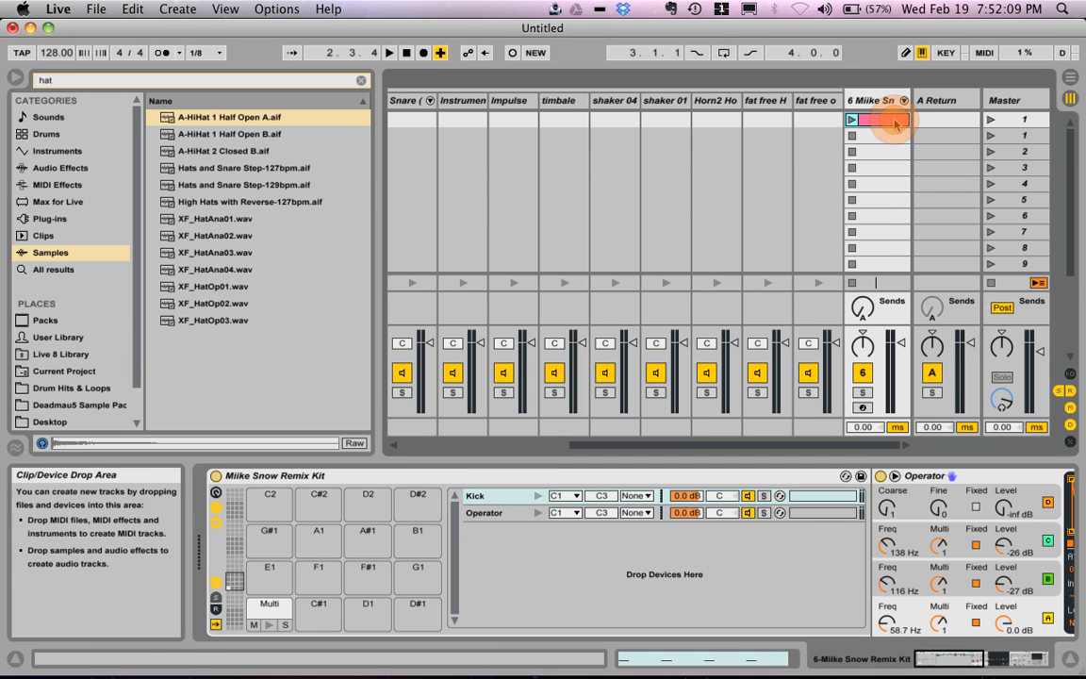
{"action": "double_click", "coordinate": [896, 123]}
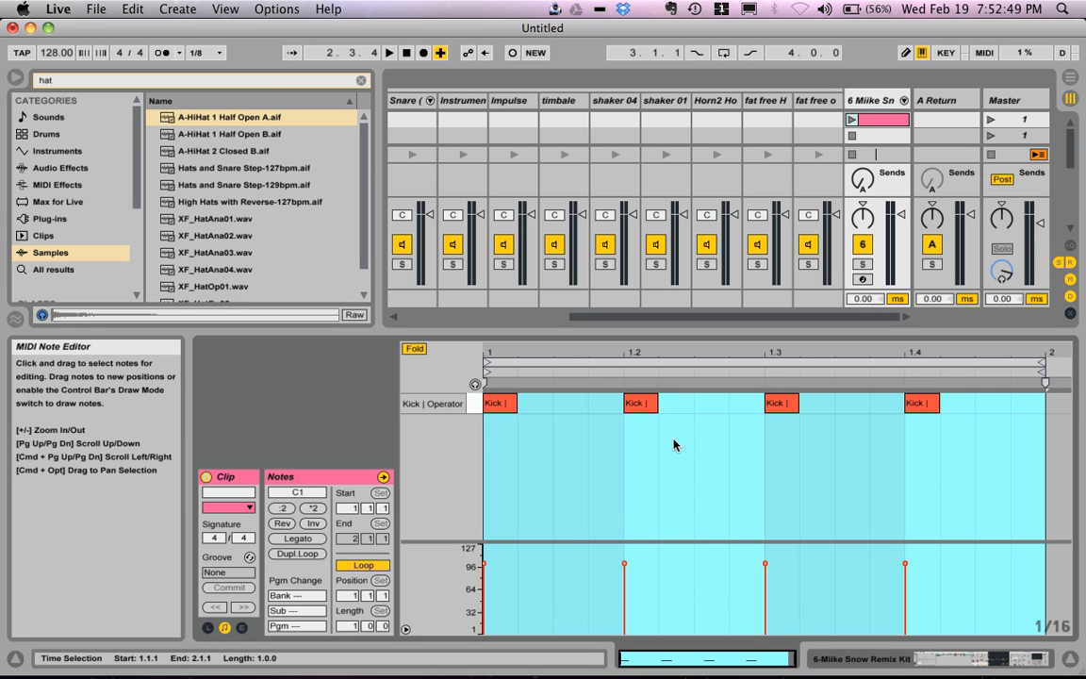
Step: Delete the extracted Kick and Operator track and show the devices of the original Miike Snow Remix Kit track
{"action": "left_click", "coordinate": [875, 106]}
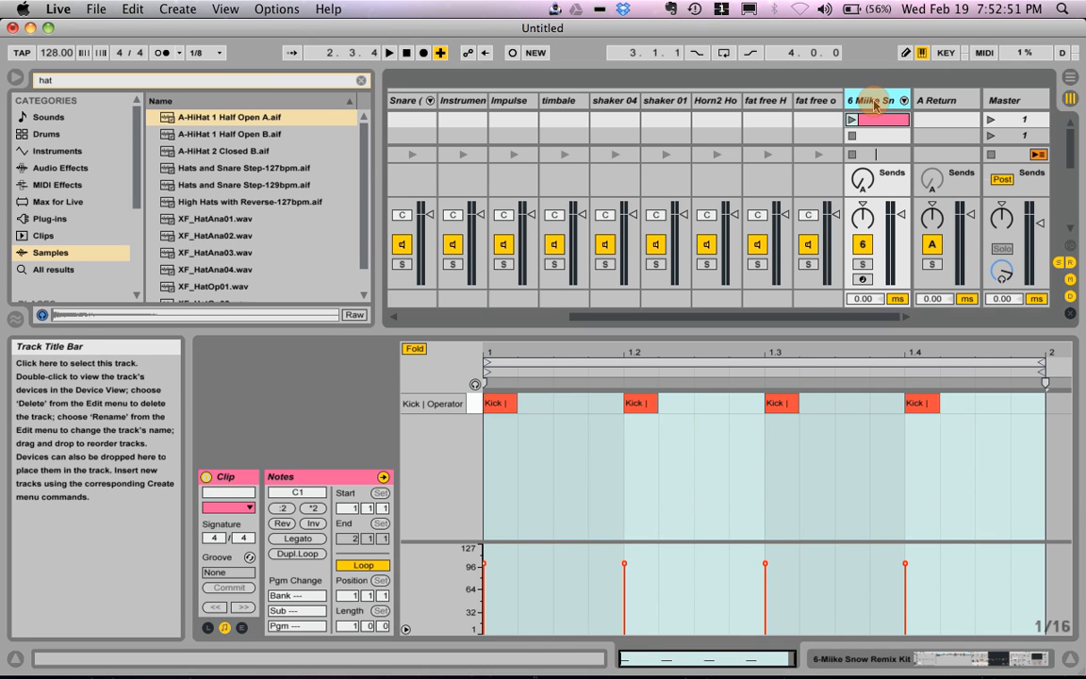
{"action": "key", "text": "Delete"}
{"action": "scroll", "coordinate": [732, 110], "scroll_direction": "left", "scroll_amount": 5}
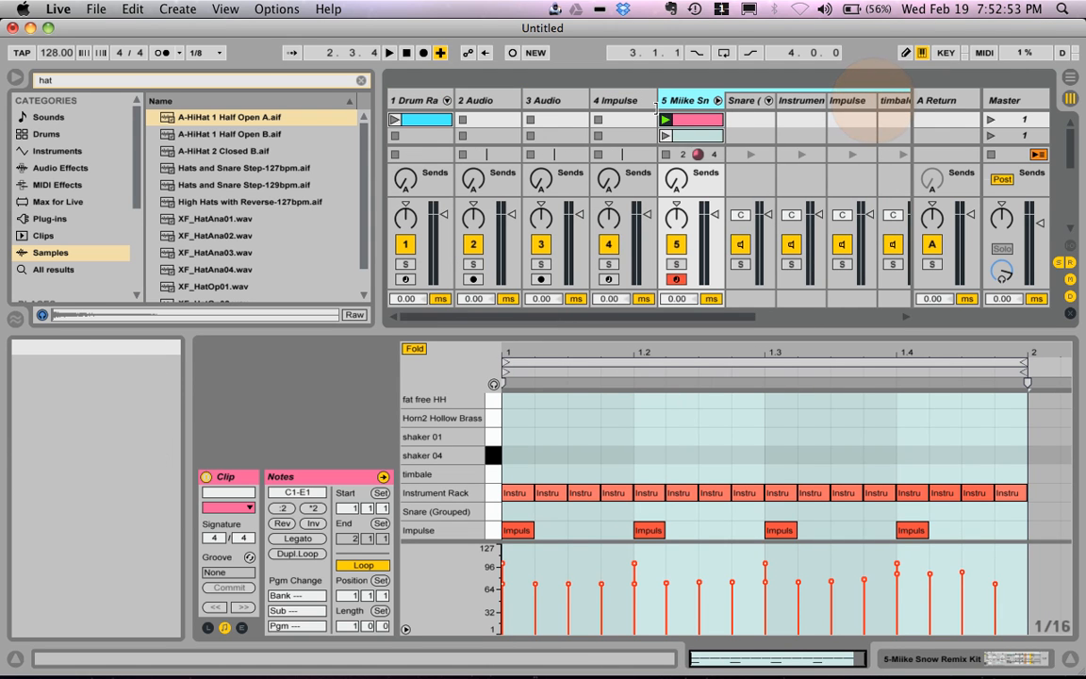
{"action": "left_click", "coordinate": [933, 660]}
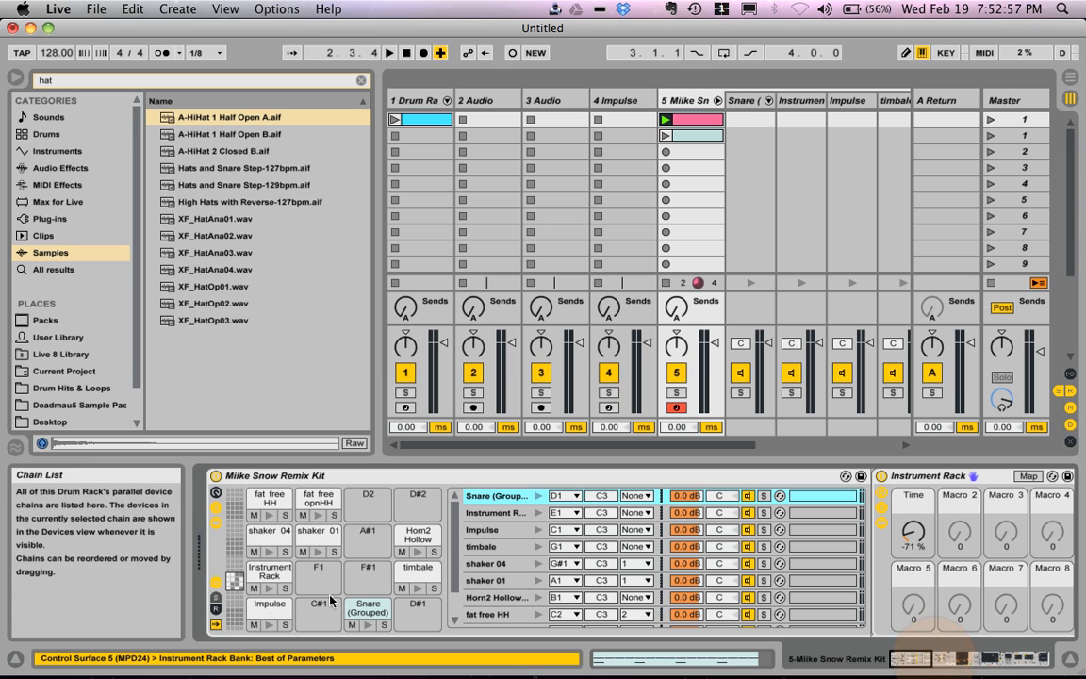
Step: Hide the Drum Rack's input/output section and chain list, and disable Auto Select
{"action": "left_click", "coordinate": [215, 582]}
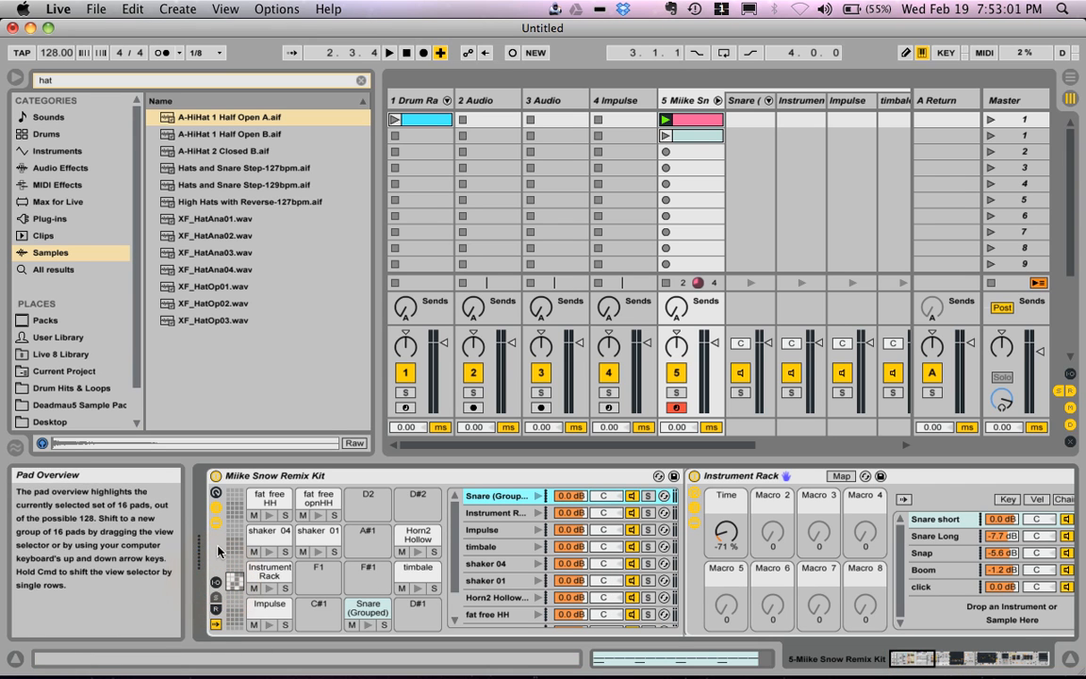
{"action": "left_click", "coordinate": [216, 625]}
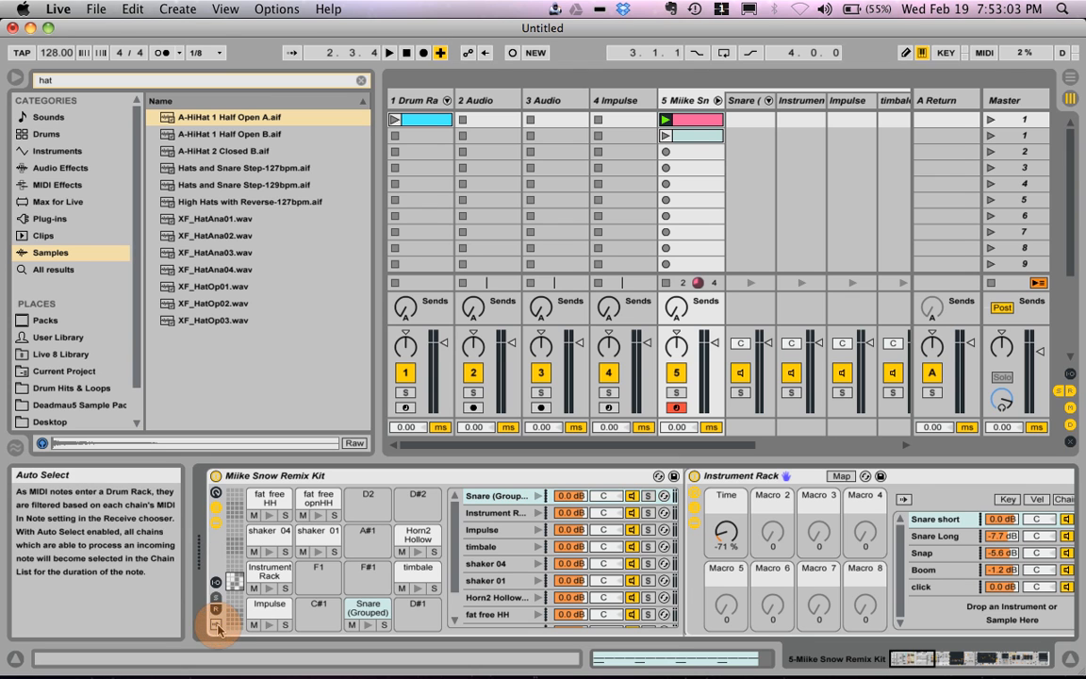
{"action": "left_click", "coordinate": [216, 506]}
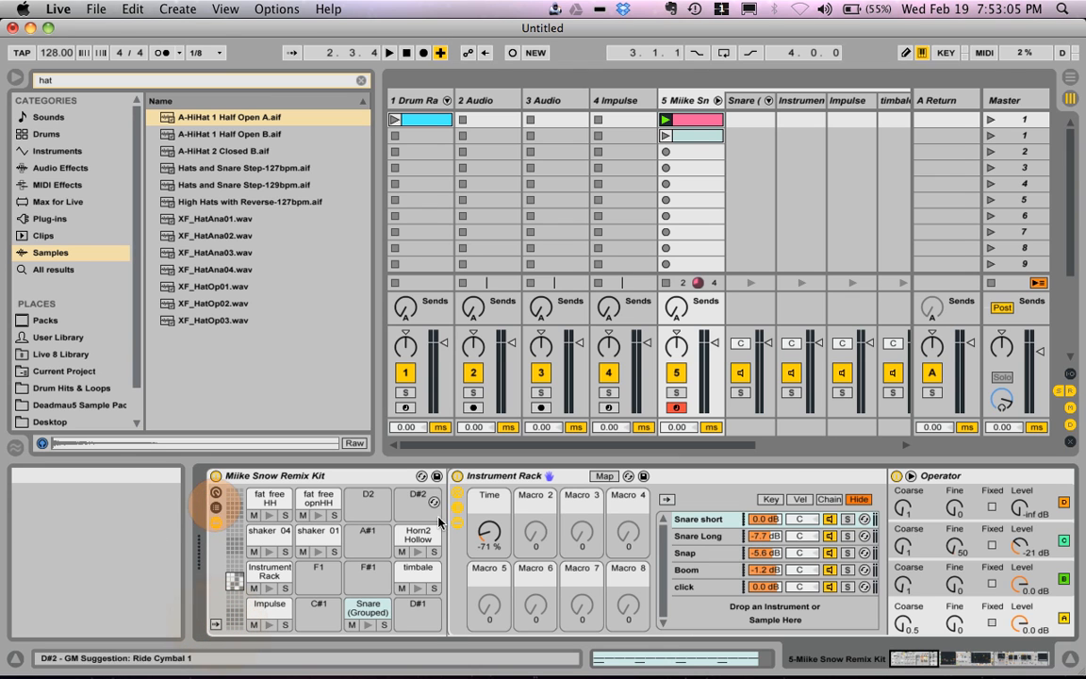
Step: View the devices on the kit's timbale, Impulse and Snare (Grouped) pads
{"action": "left_click", "coordinate": [481, 475]}
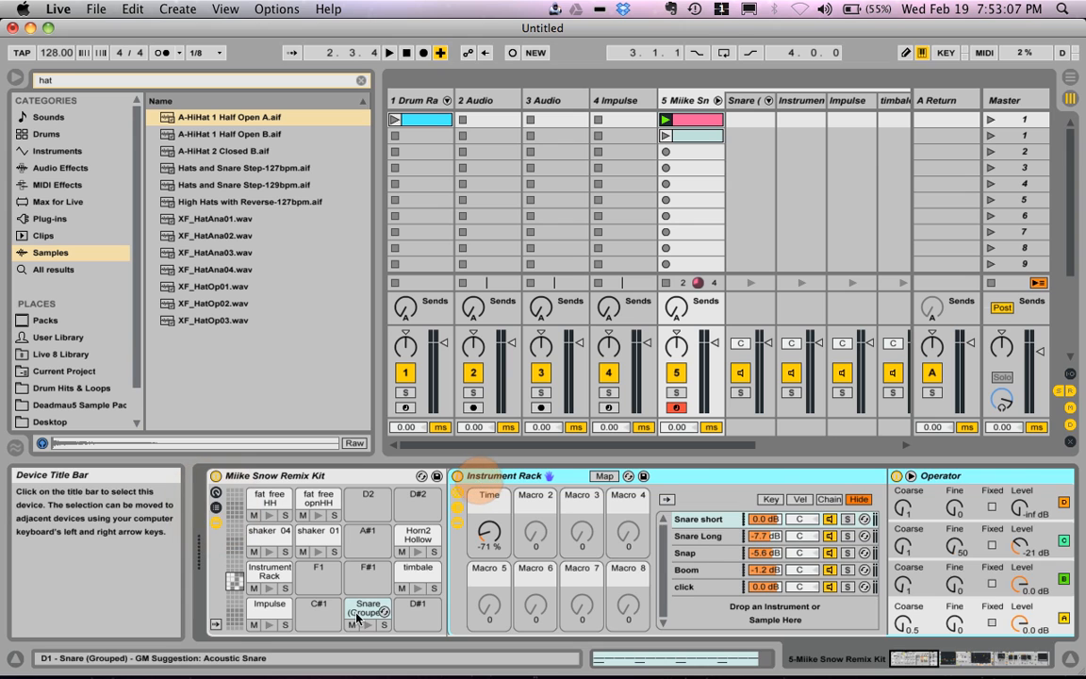
{"action": "left_click", "coordinate": [418, 570]}
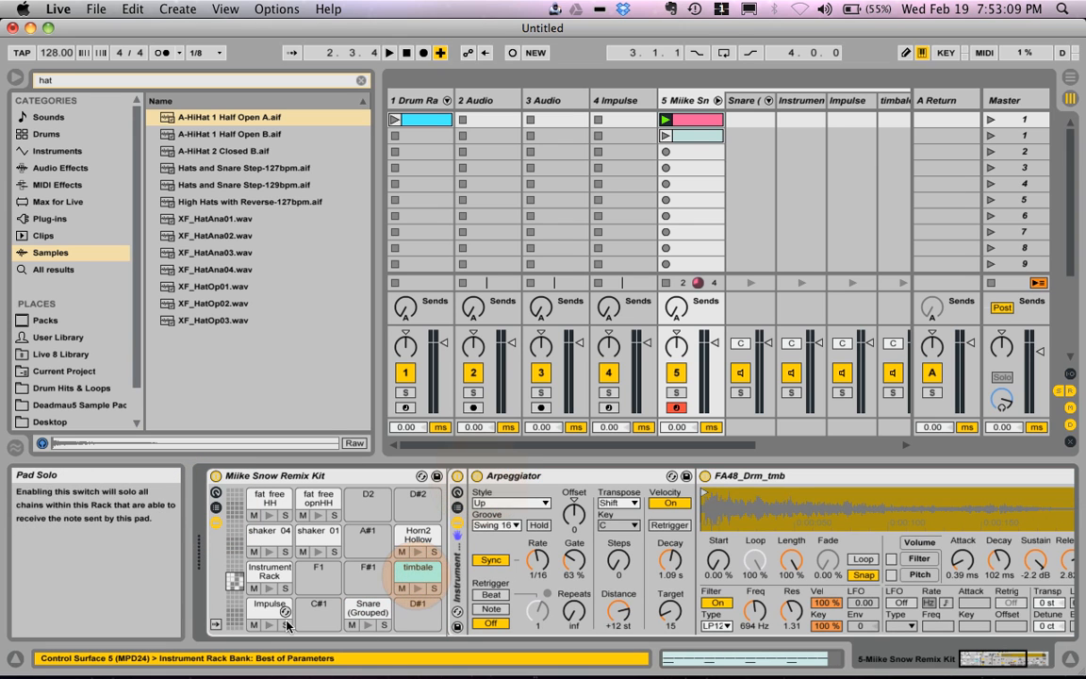
{"action": "left_click", "coordinate": [272, 615]}
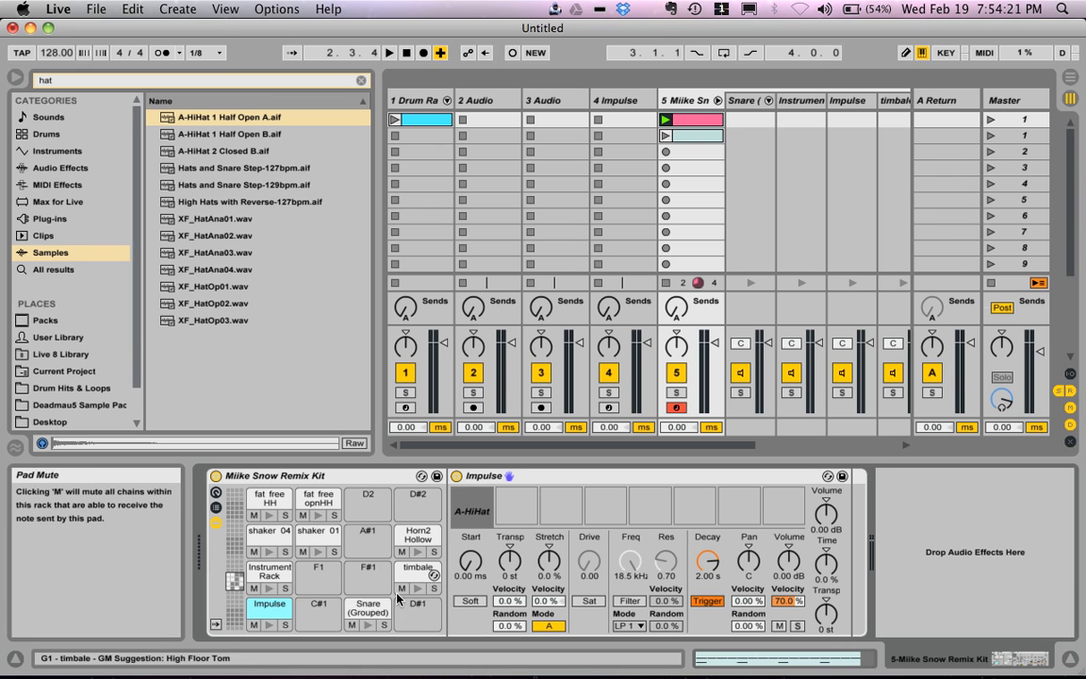
{"action": "left_click", "coordinate": [367, 608]}
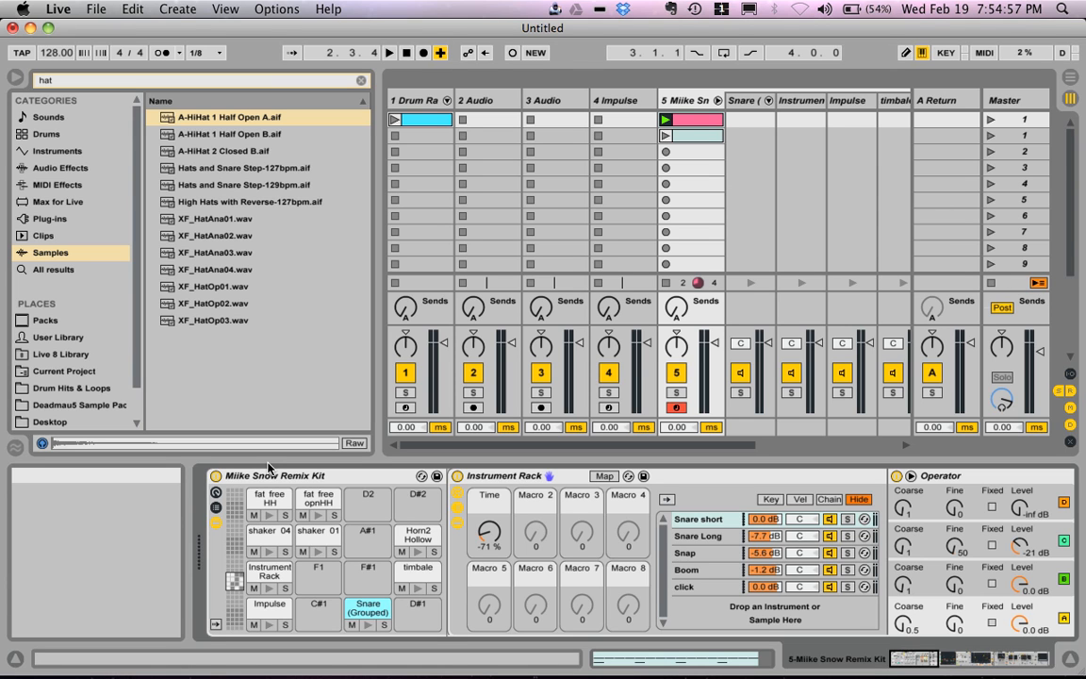
Step: Examine the timbale pad's Arpeggiator and the devices following it, and preview the pad's sound
{"action": "left_click", "coordinate": [402, 569]}
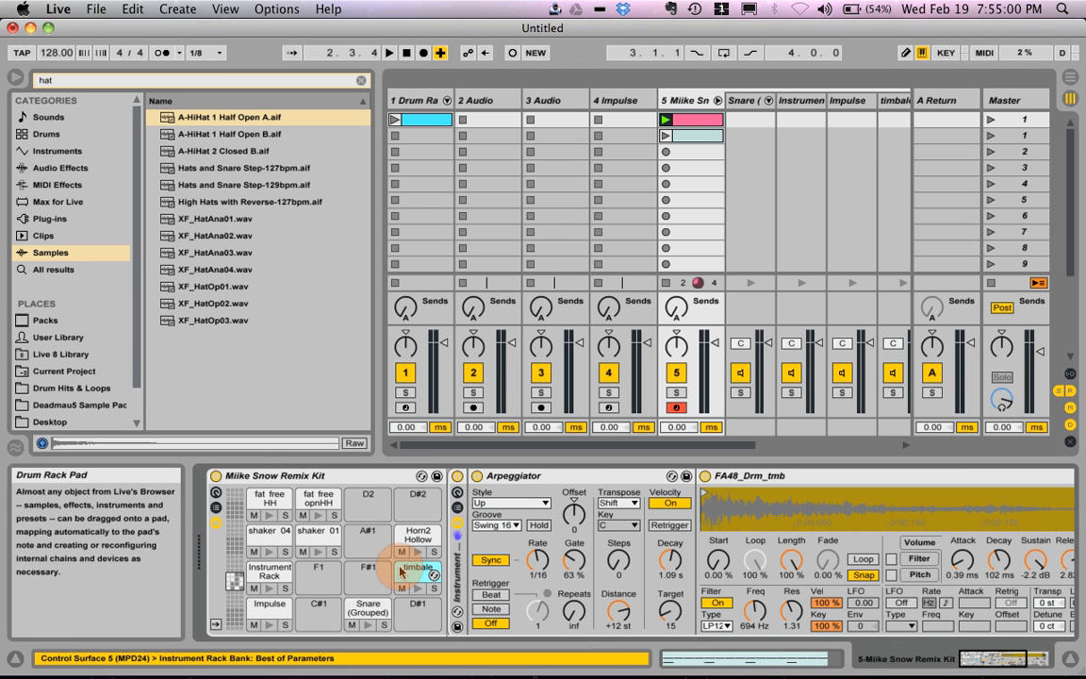
{"action": "left_click", "coordinate": [528, 476]}
{"action": "scroll", "coordinate": [534, 490], "scroll_direction": "right", "scroll_amount": 1}
{"action": "scroll", "coordinate": [535, 491], "scroll_direction": "left", "scroll_amount": 1}
{"action": "left_click", "coordinate": [418, 588]}
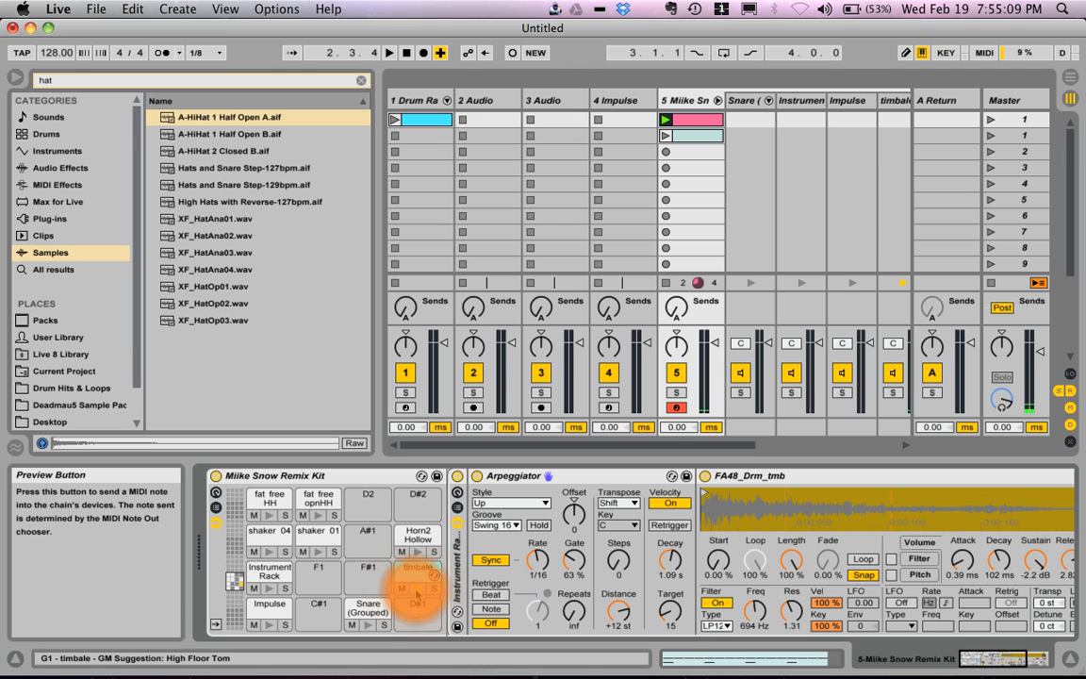
Step: Add a 1/16 timbale note at the start of the kit's clip and play it briefly
{"action": "left_click", "coordinate": [774, 654]}
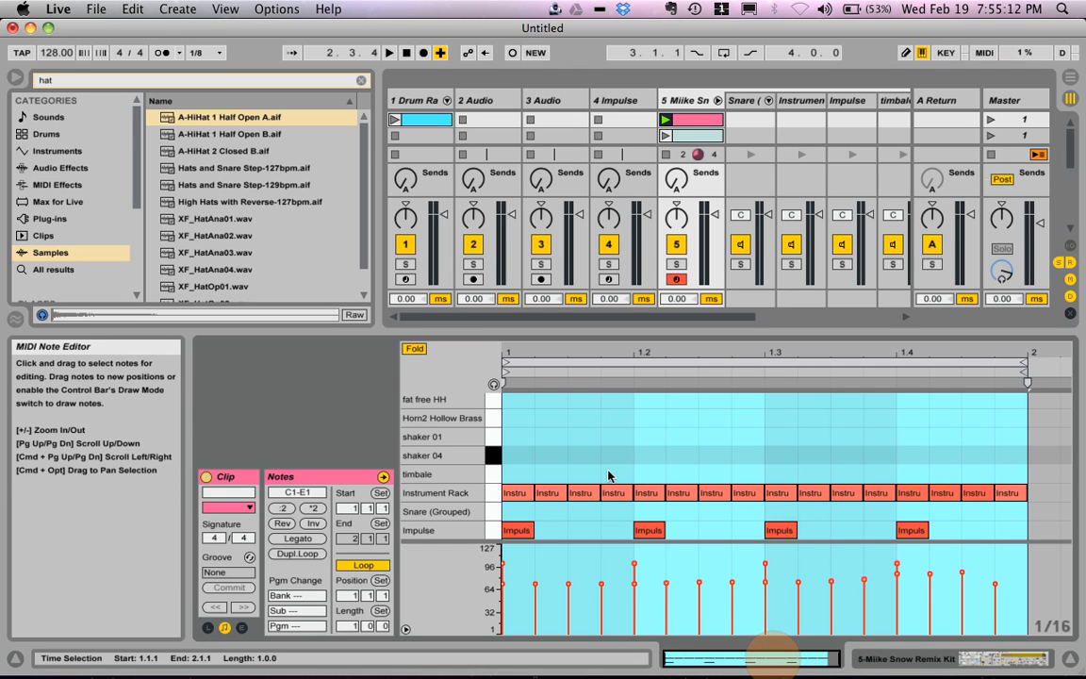
{"action": "double_click", "coordinate": [524, 474]}
{"action": "key", "text": "space"}
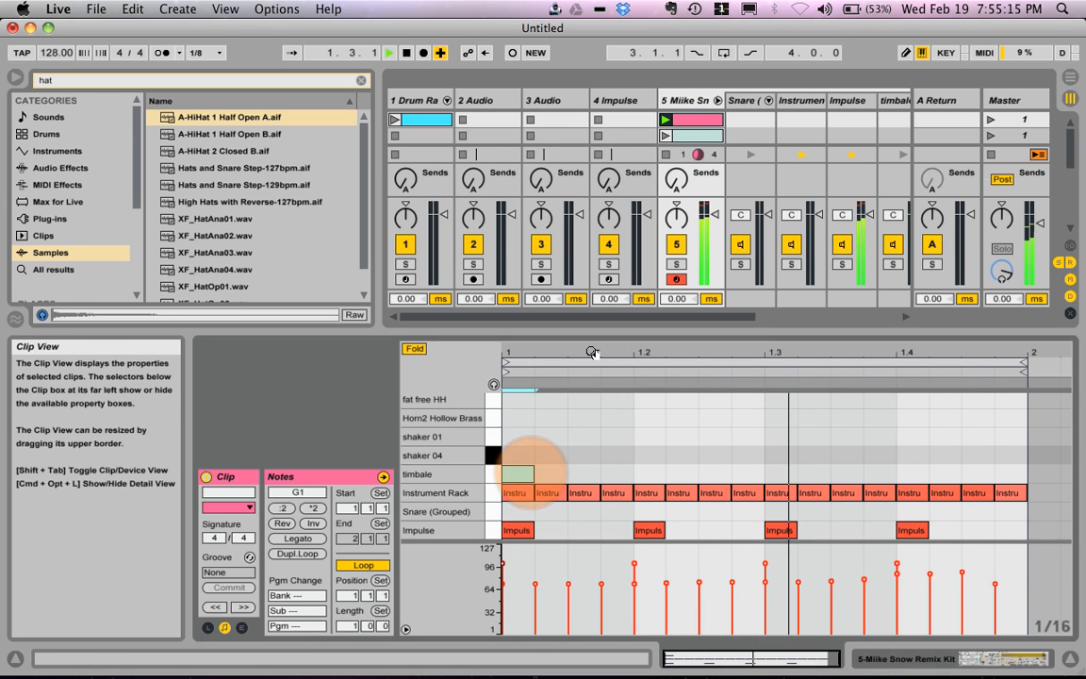
Step: Set the timbale pad's Arpeggiator velocity Decay to 28.1 s and preview the pad before and after the change
{"action": "left_click", "coordinate": [976, 657]}
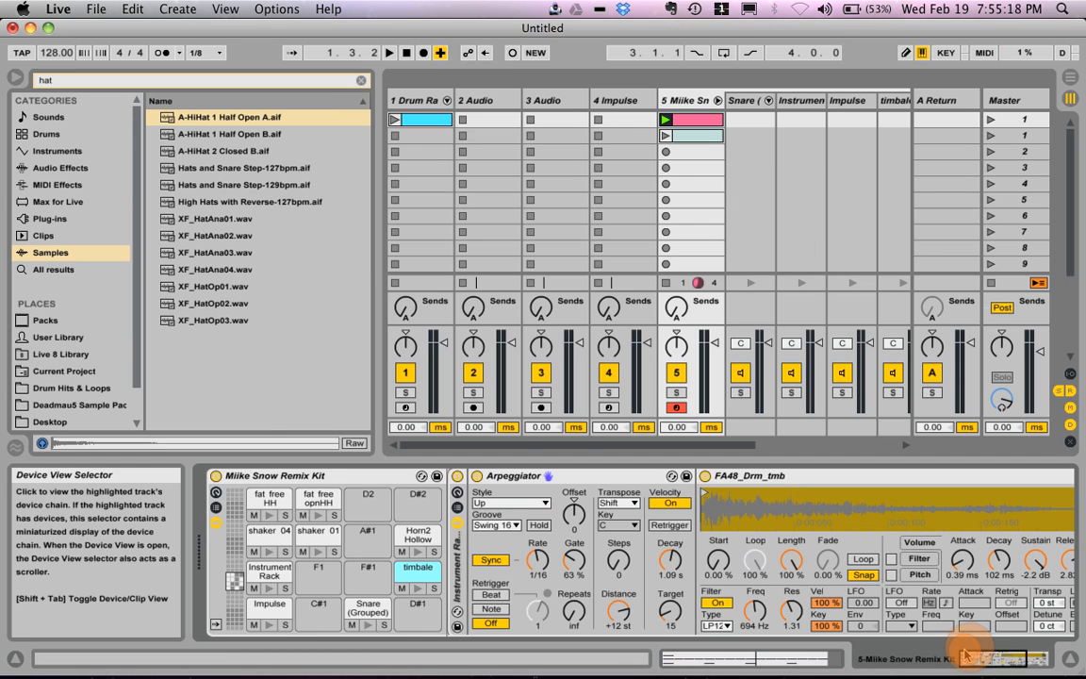
{"action": "left_click", "coordinate": [580, 476]}
{"action": "left_click", "coordinate": [433, 575]}
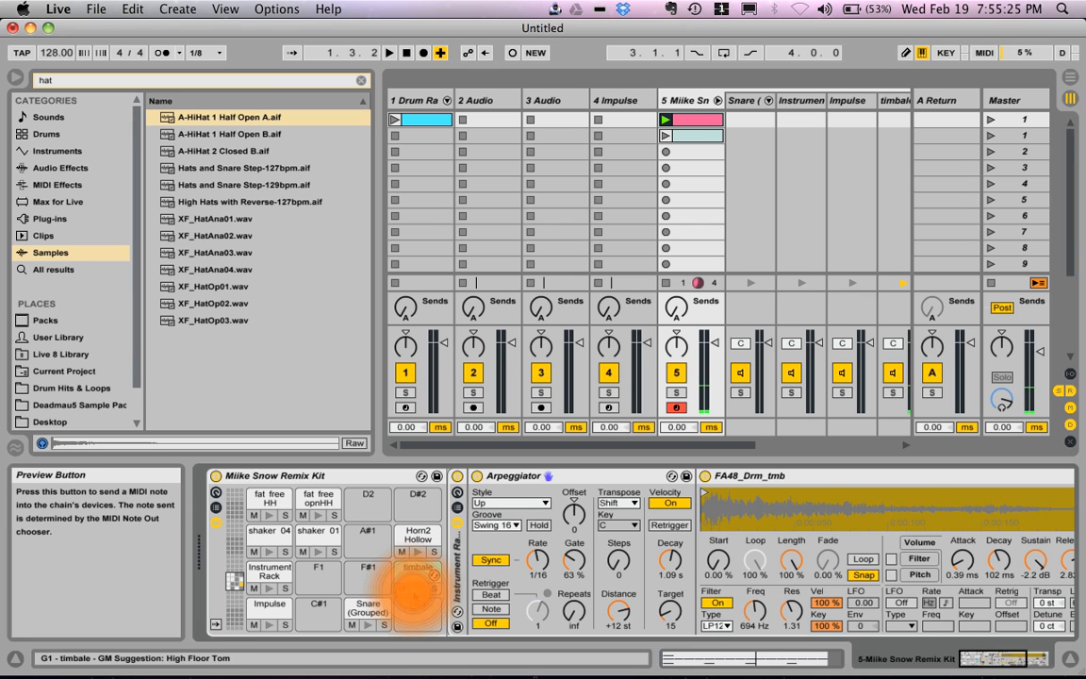
{"action": "left_click_drag", "start_coordinate": [667, 566], "coordinate": [666, 554]}
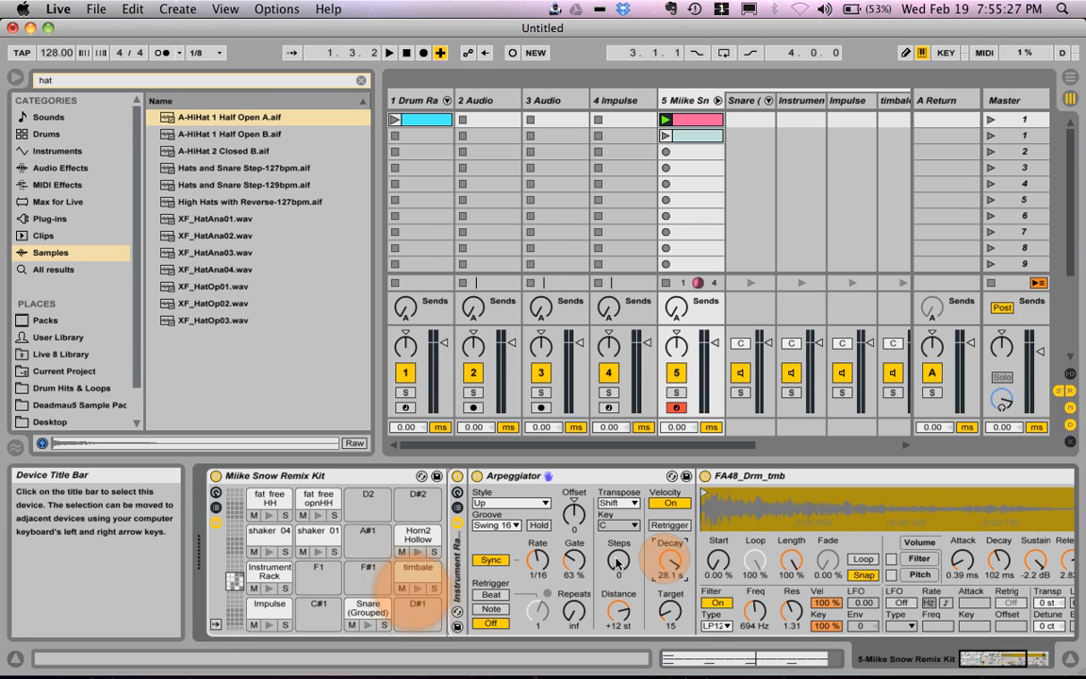
{"action": "left_click", "coordinate": [416, 588]}
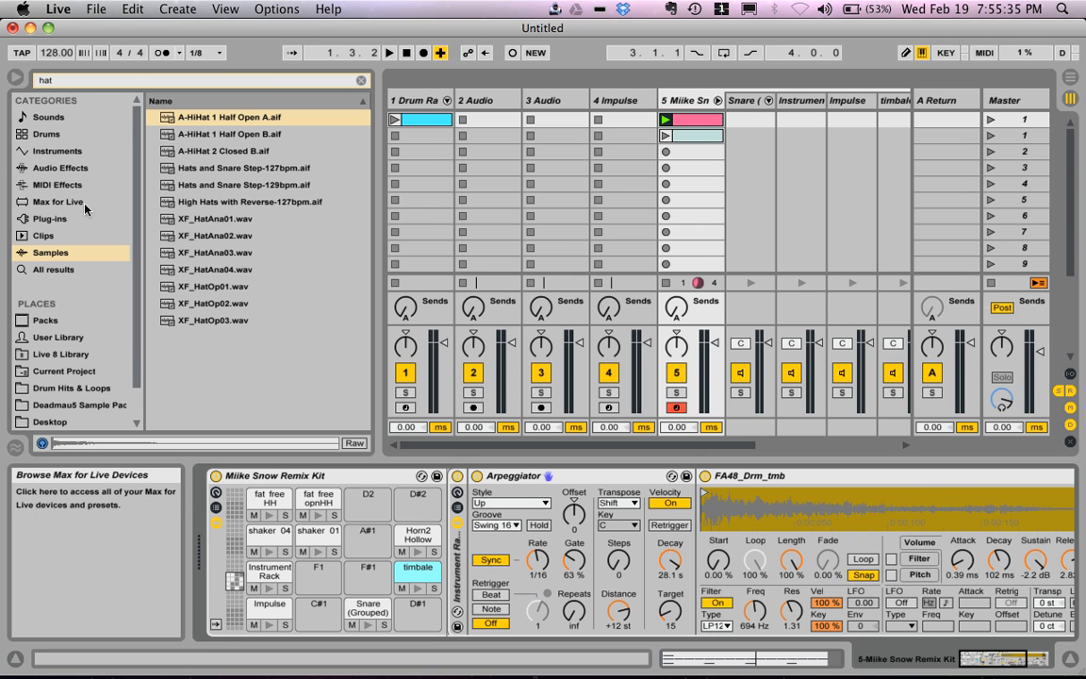
Step: Clear the browser search and open the Piano & Keys presets of the Operator instrument
{"action": "left_click", "coordinate": [81, 169]}
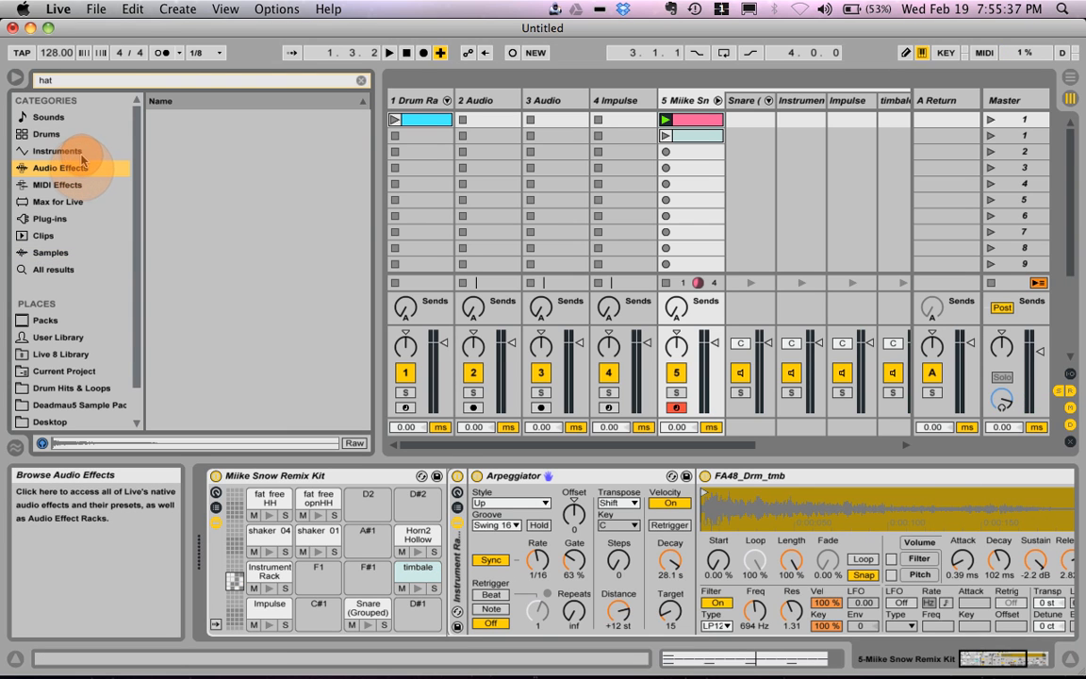
{"action": "left_click", "coordinate": [81, 152]}
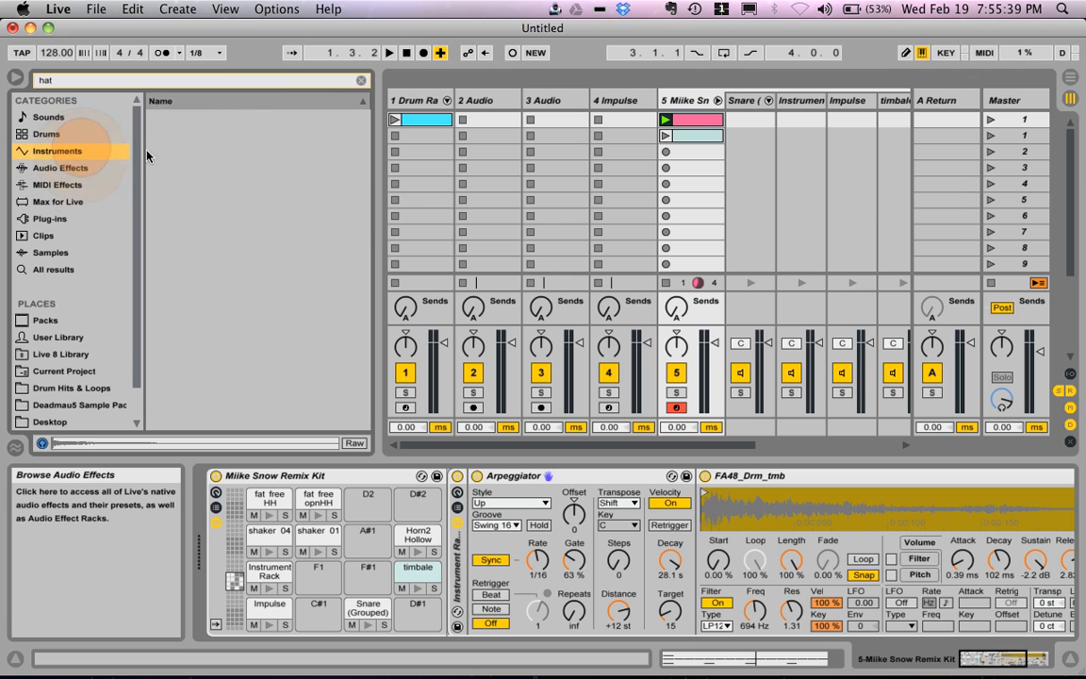
{"action": "left_click", "coordinate": [364, 81]}
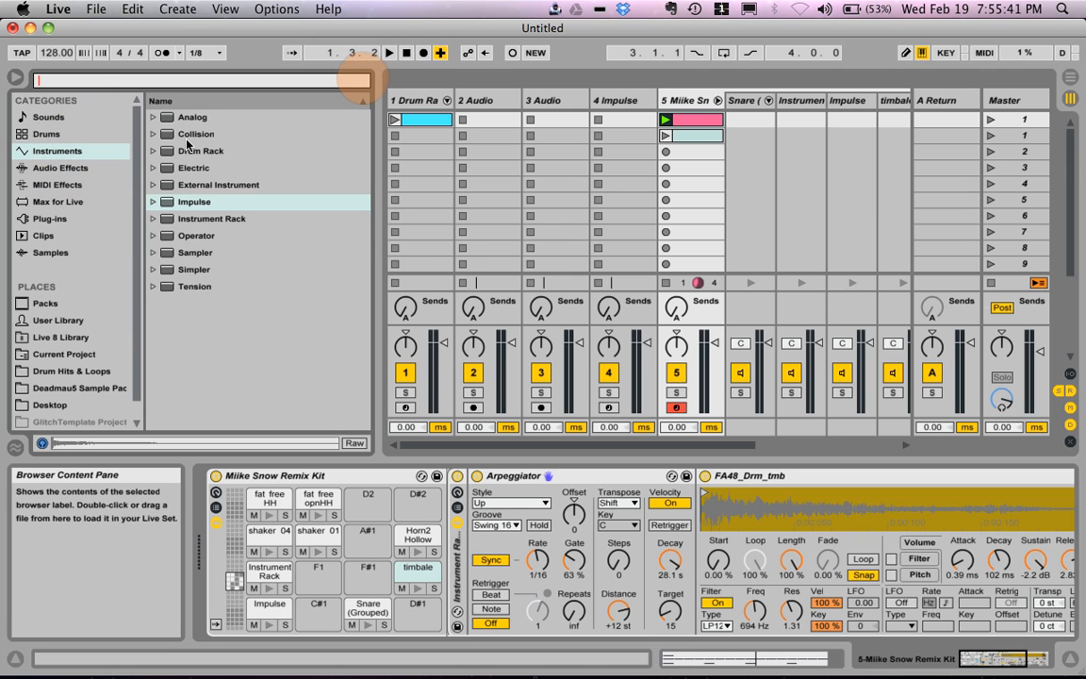
{"action": "left_click", "coordinate": [153, 118]}
{"action": "left_click", "coordinate": [154, 117]}
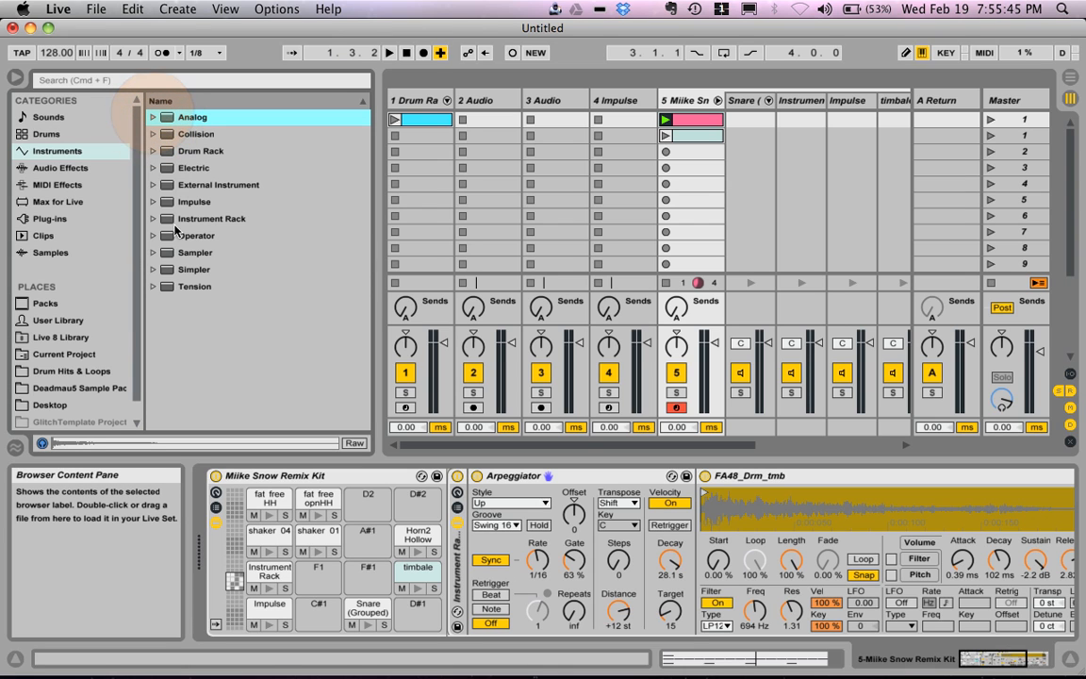
{"action": "left_click", "coordinate": [154, 236]}
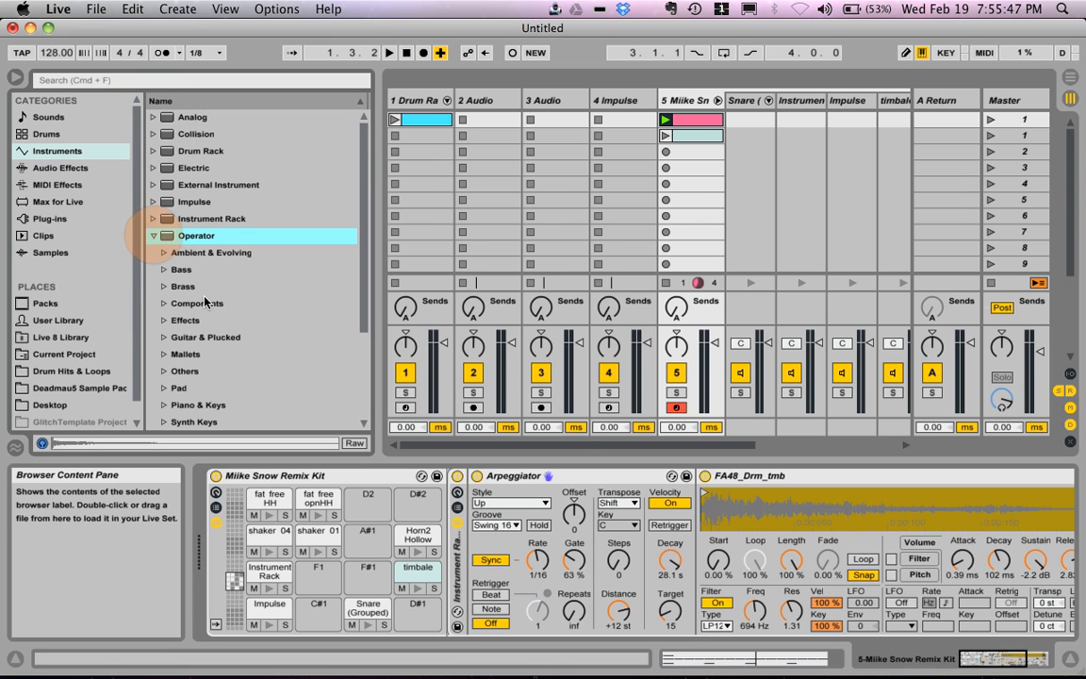
{"action": "scroll", "coordinate": [165, 372], "scroll_direction": "down", "scroll_amount": 2}
{"action": "left_click", "coordinate": [163, 371]}
{"action": "scroll", "coordinate": [165, 373], "scroll_direction": "down", "scroll_amount": 4}
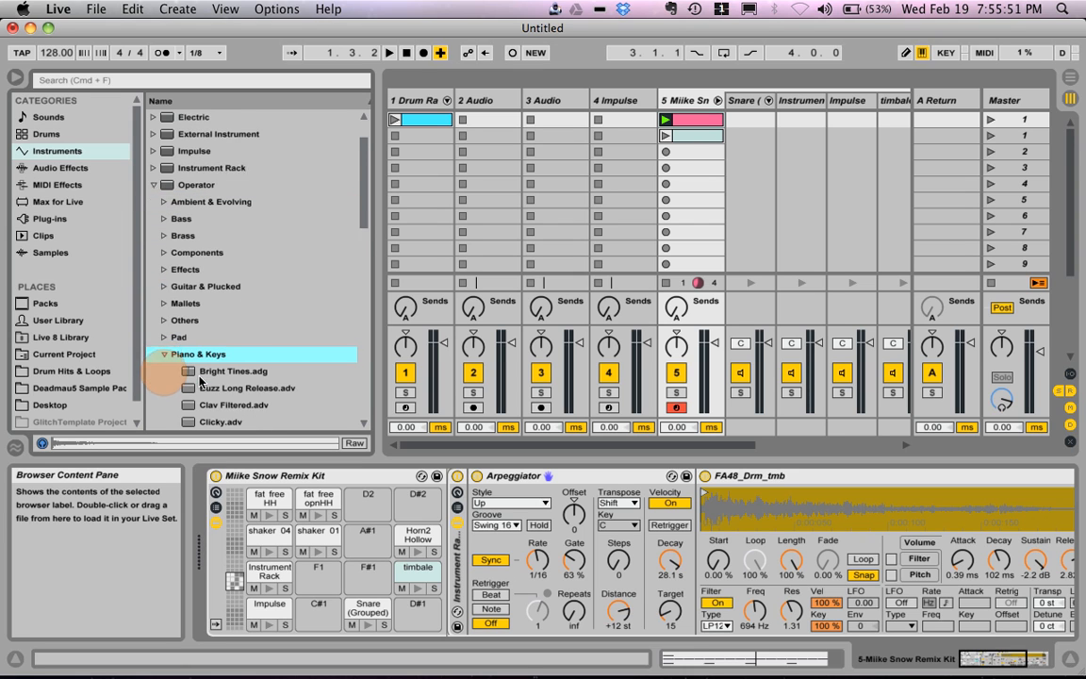
Step: Audition Operator's Piano & Keys presets from Bright Tines through Clicky
{"action": "left_click", "coordinate": [263, 324]}
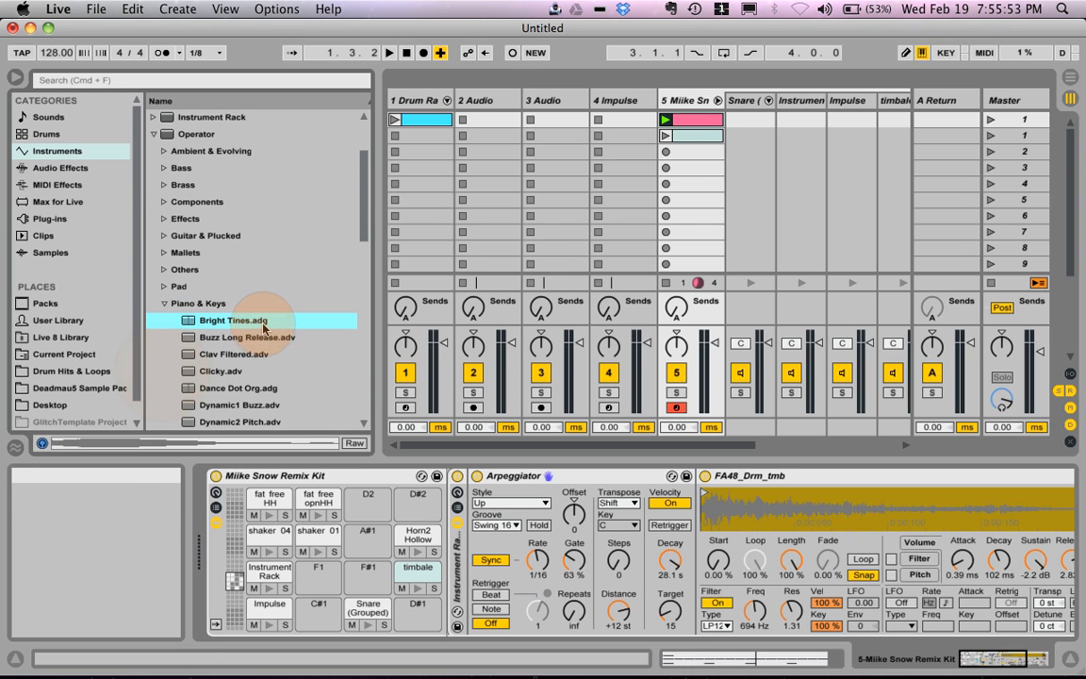
{"action": "key", "text": "Down"}
{"action": "key", "text": "Down"}
{"action": "key", "text": "Down"}
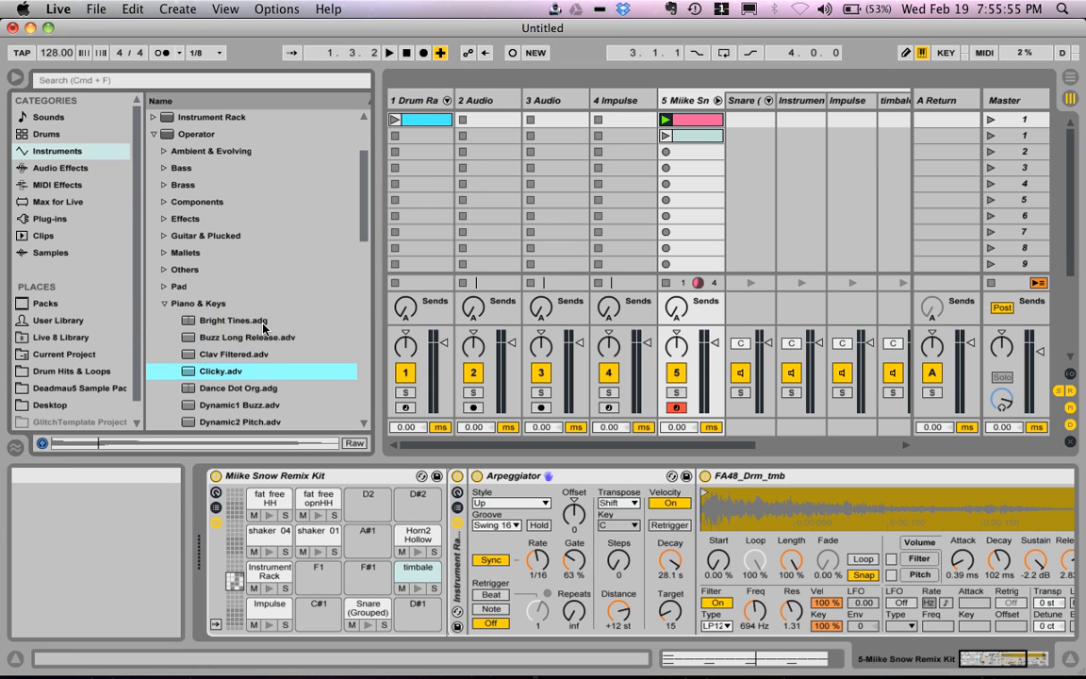
Step: Replace the timbale pad's FA48_Drm_tmb instrument with Dance Dot Org, set the Arpeggiator's Steps to 3, and preview the pad
{"action": "left_click", "coordinate": [232, 387]}
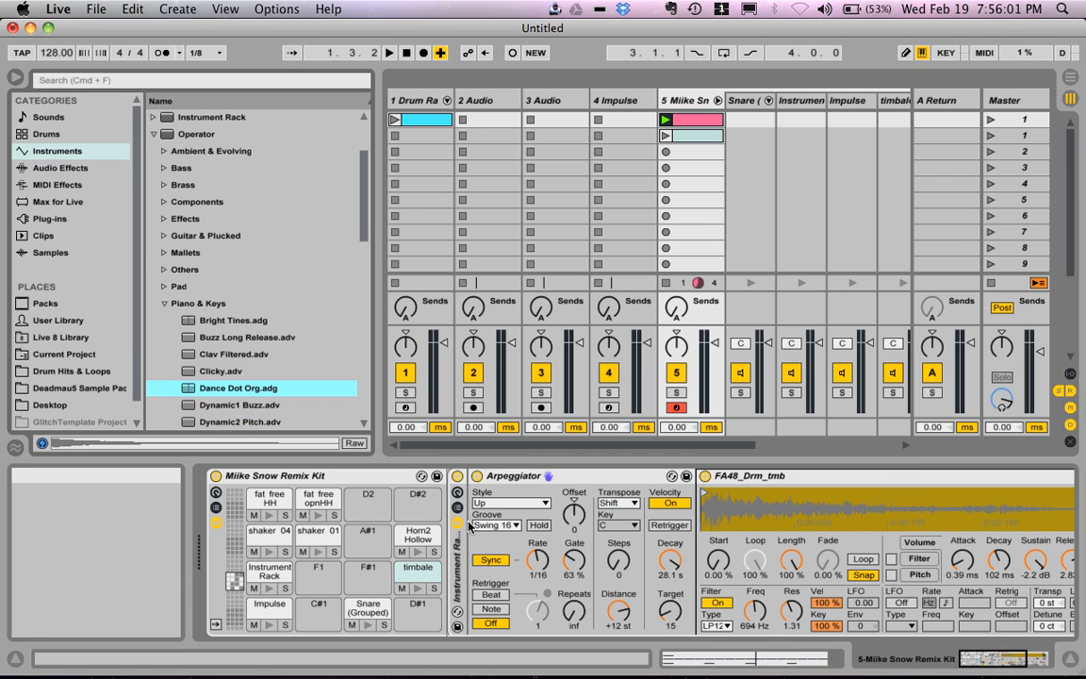
{"action": "left_click", "coordinate": [418, 590]}
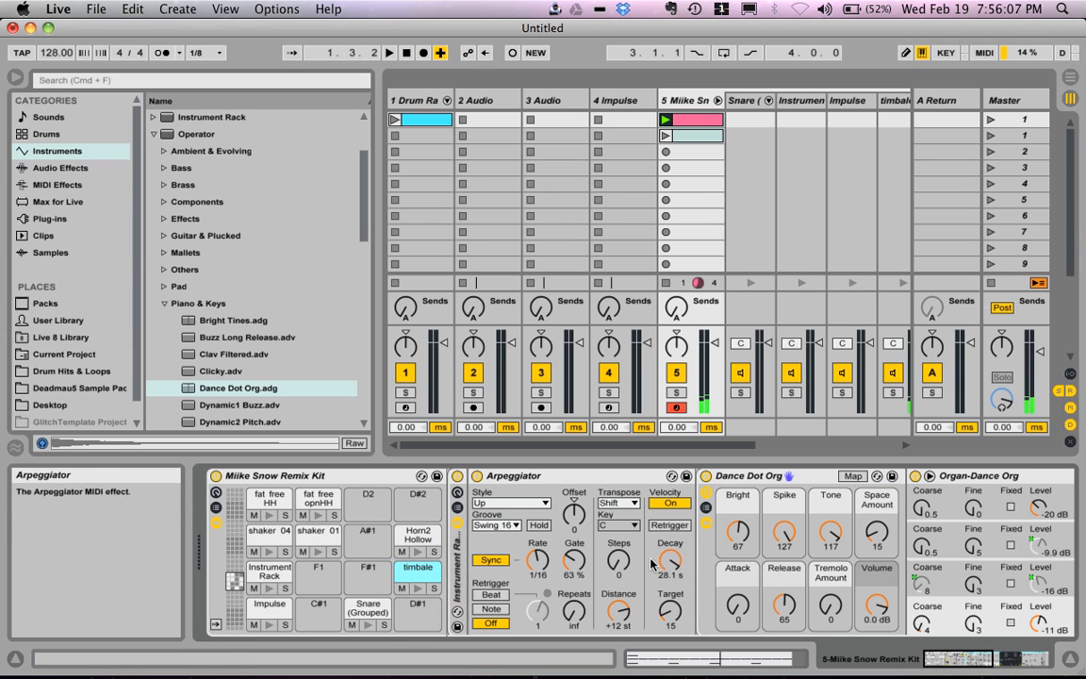
{"action": "left_click_drag", "start_coordinate": [617, 561], "coordinate": [617, 560]}
{"action": "left_click", "coordinate": [420, 589]}
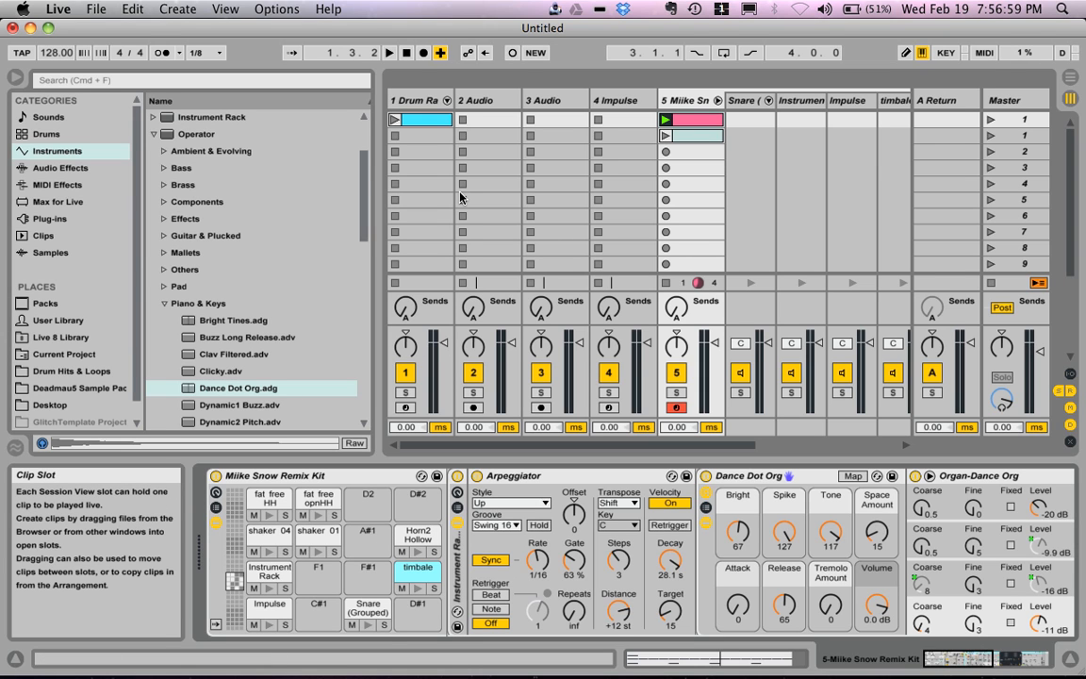
Step: Fold the chains of the Miike Snow Remix Kit track and delete the track
{"action": "left_click", "coordinate": [781, 155]}
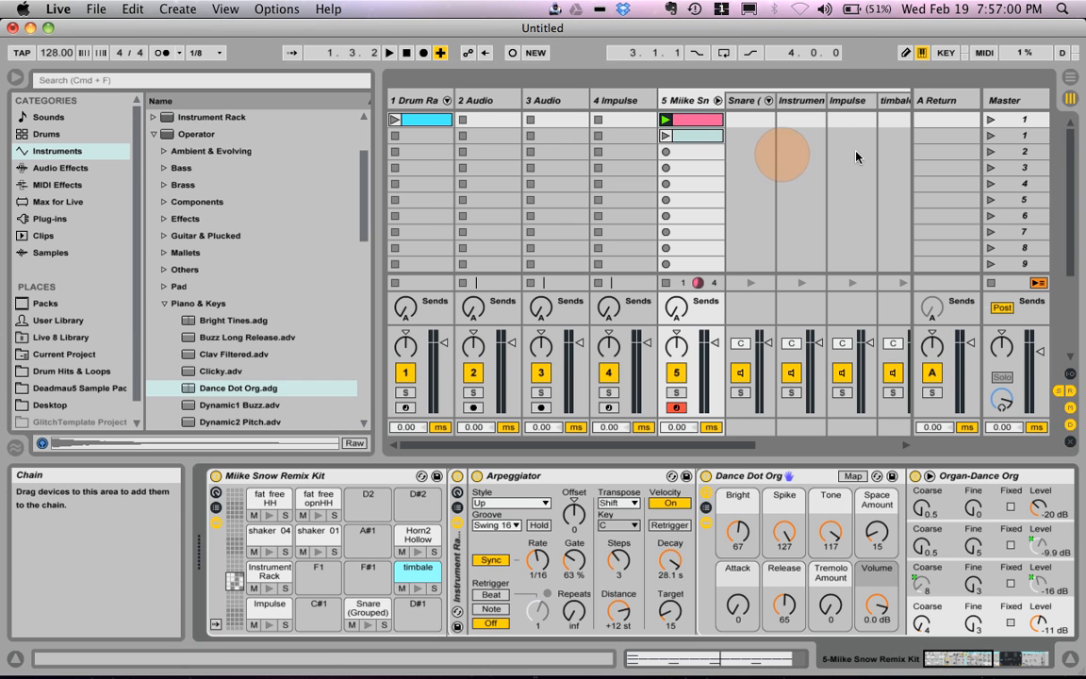
{"action": "left_click", "coordinate": [717, 99]}
{"action": "left_click", "coordinate": [827, 204]}
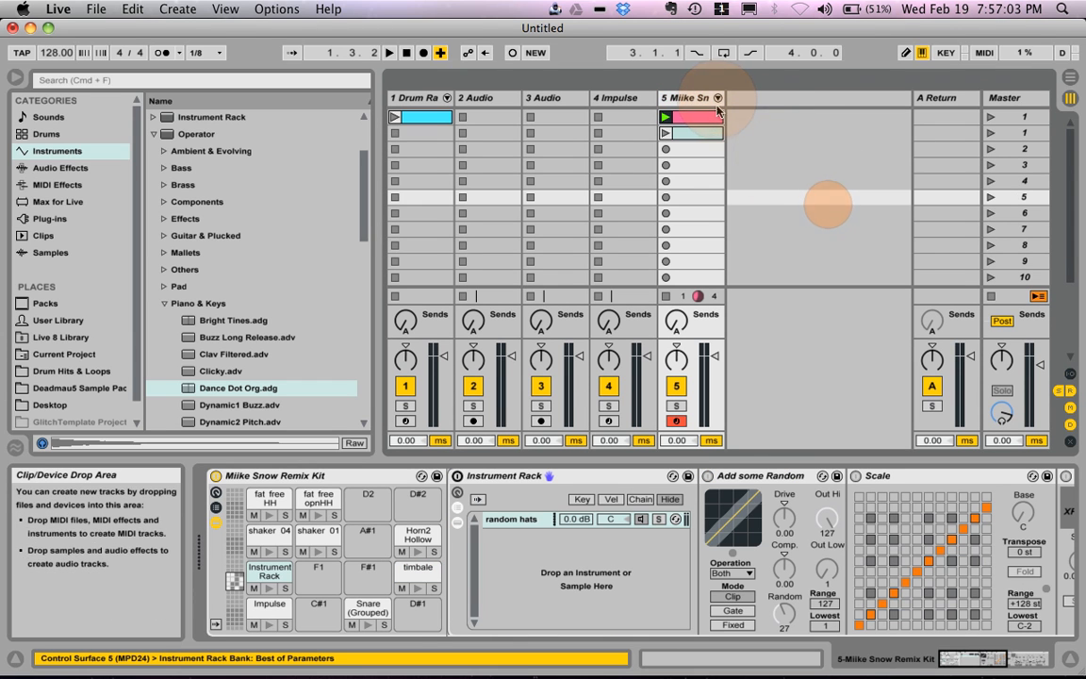
{"action": "left_click", "coordinate": [694, 100]}
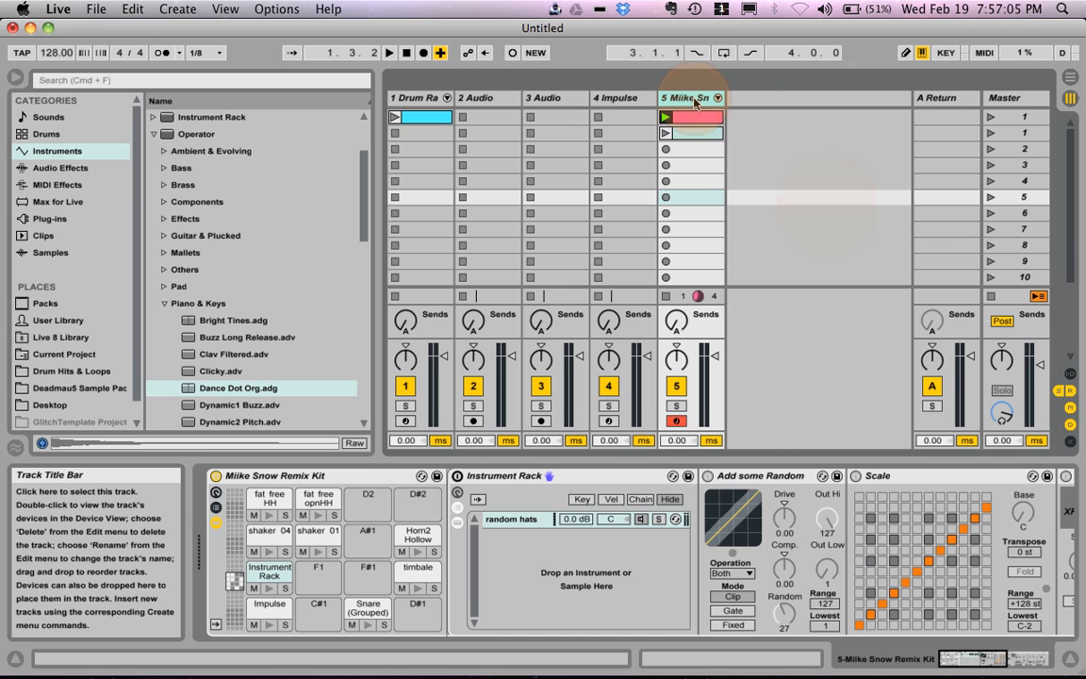
{"action": "key", "text": "BackSpace"}
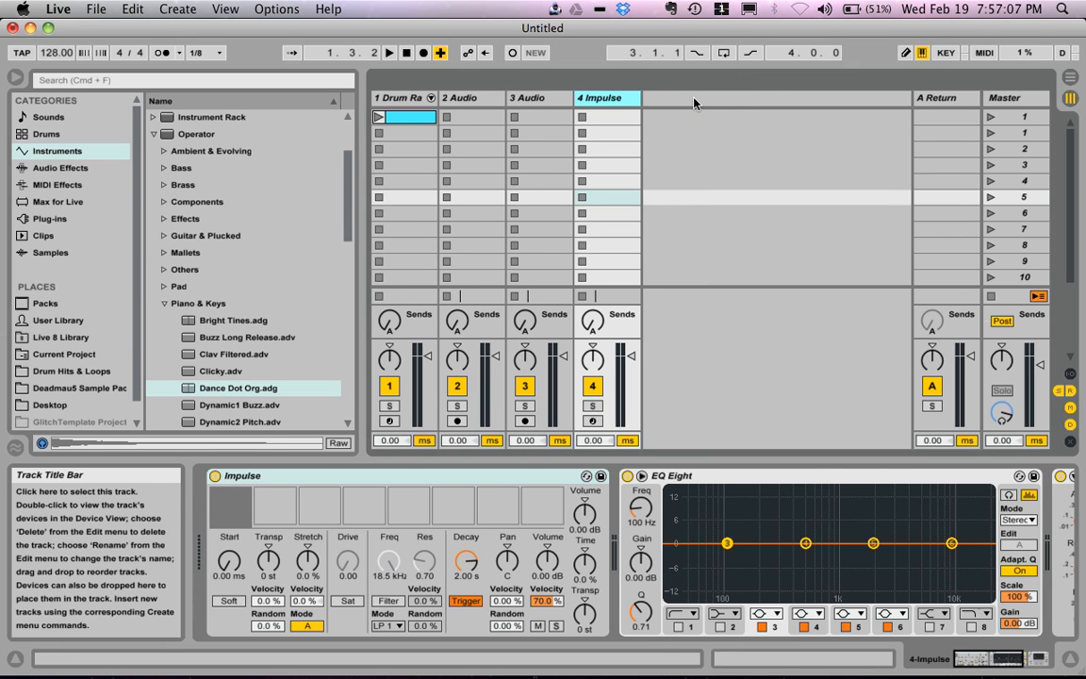